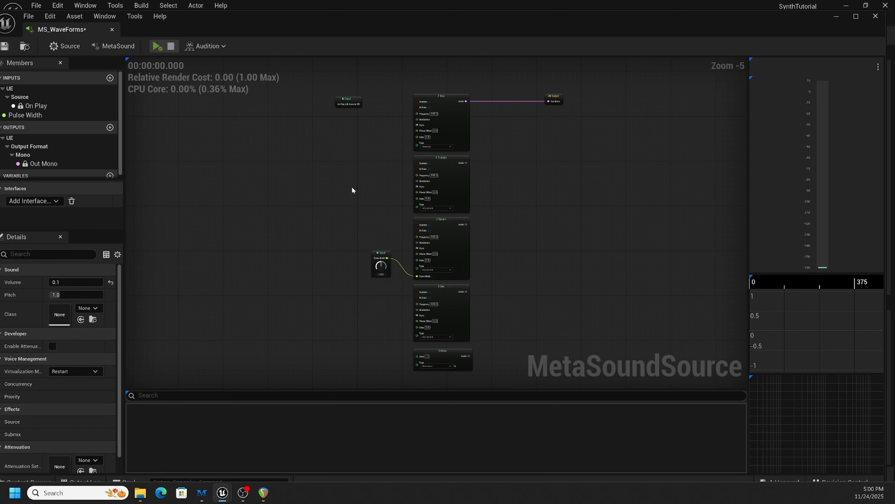
# Step: Examine the oscillator nodes offered in the Generators category of the MetaSound node classes
pyautogui.scroll(1, 352, 189)
pyautogui.scroll(-1, 352, 190)
pyautogui.scroll(1, 352, 189)
pyautogui.moveTo(357, 188)
pyautogui.mouseDown(button='right')
pyautogui.moveTo(356, 260)
pyautogui.moveTo(342, 191)
pyautogui.mouseUp(button='right')
pyautogui.rightClick(294, 152)
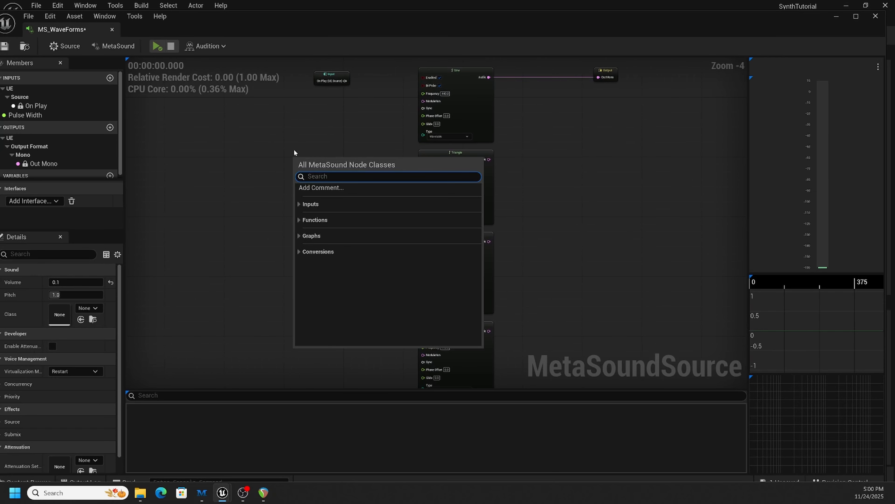
pyautogui.click(299, 219)
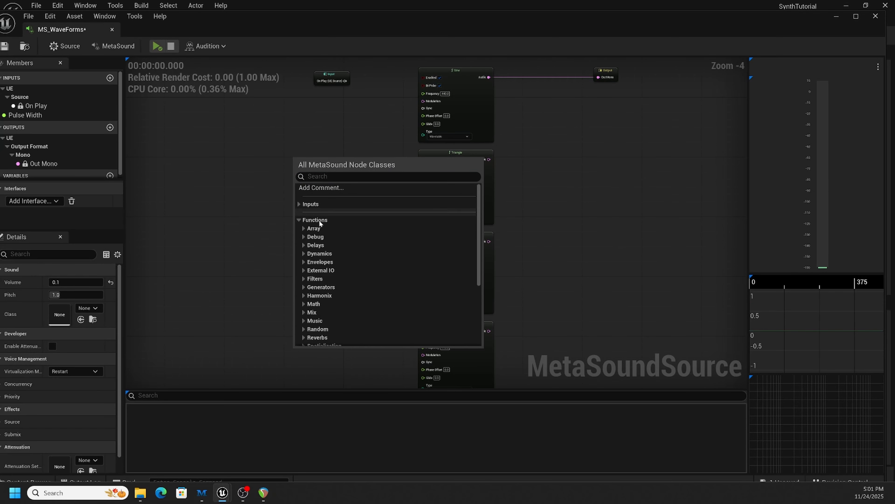
pyautogui.click(302, 287)
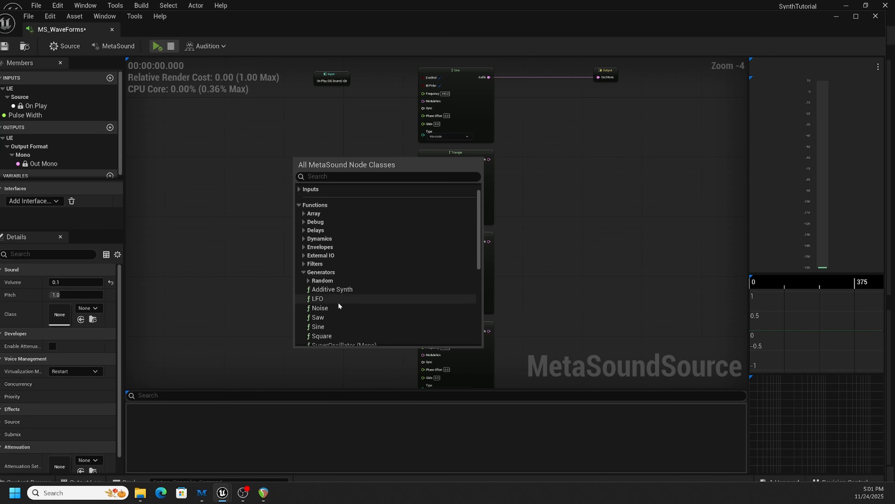
pyautogui.click(235, 251)
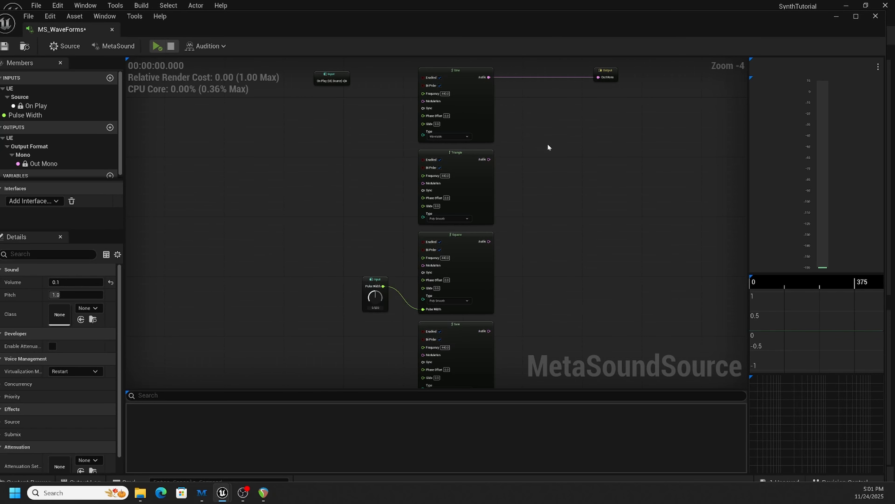
# Step: Play the MetaSound with the Sine node feeding Out Mono, and stop playback after listening
pyautogui.scroll(2, 499, 114)
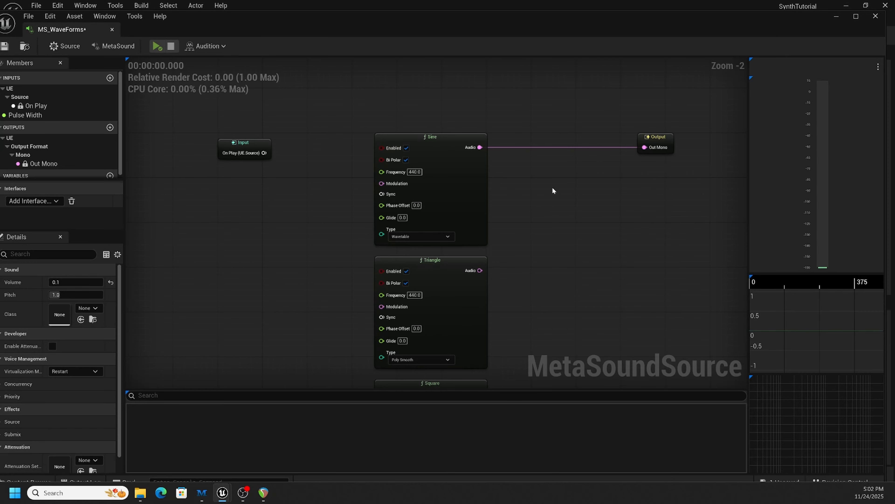
pyautogui.click(157, 46)
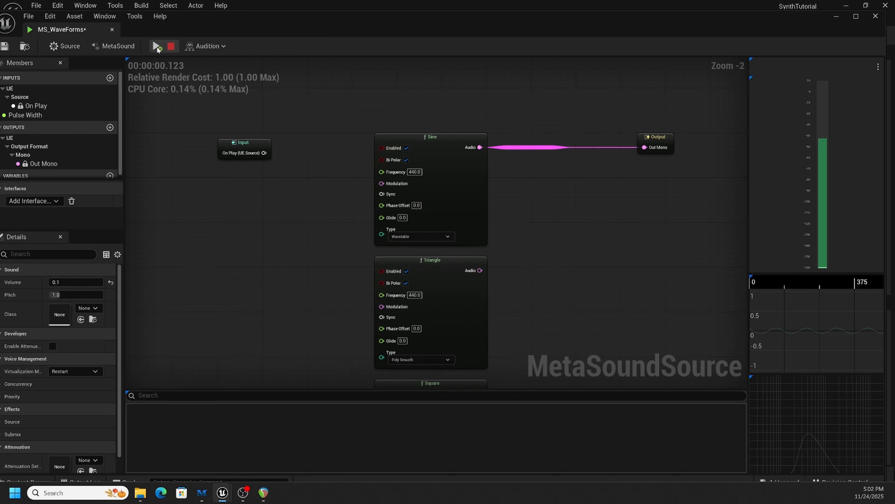
pyautogui.click(170, 48)
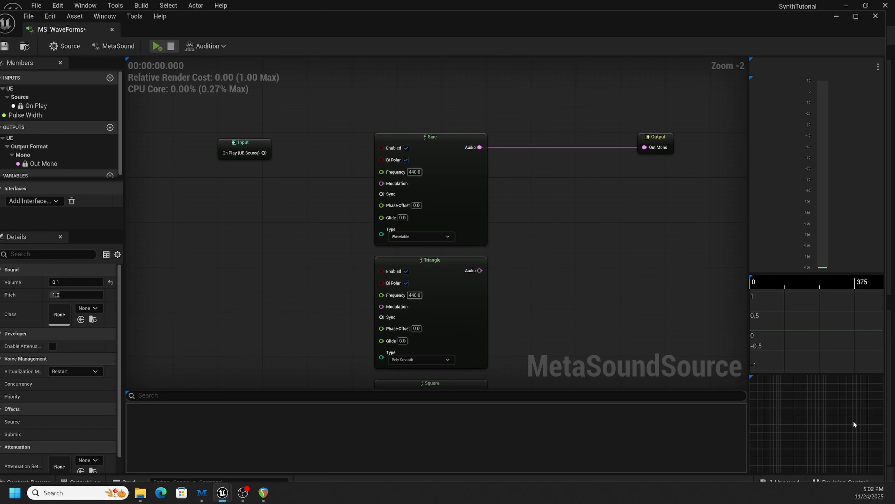
# Step: Add the Spectrogram to the displayed audio analyzers and play the sine wave
pyautogui.click(879, 67)
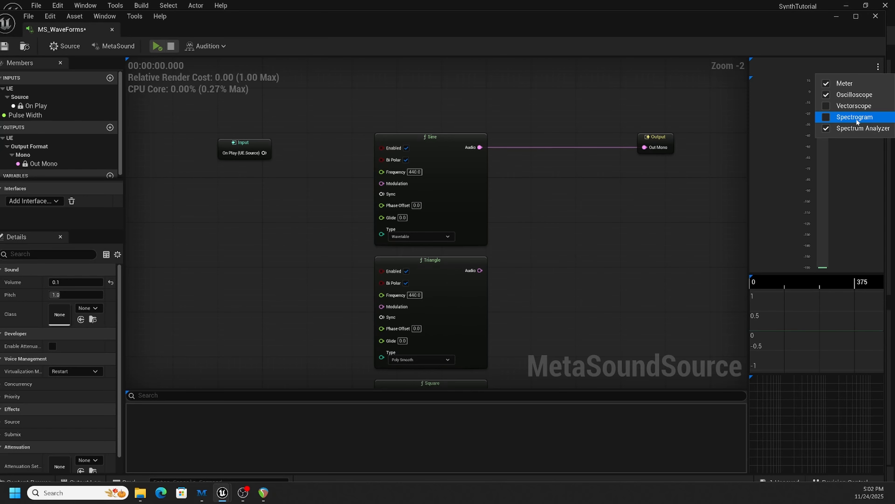
pyautogui.click(851, 117)
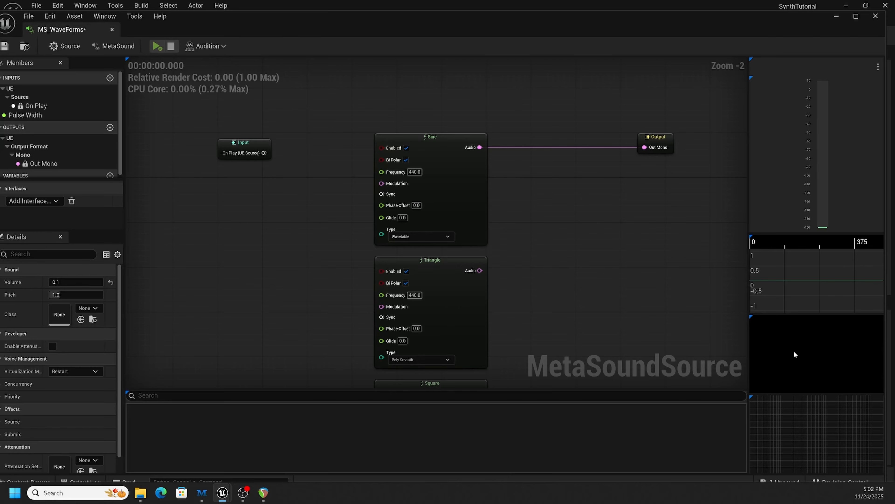
pyautogui.click(157, 46)
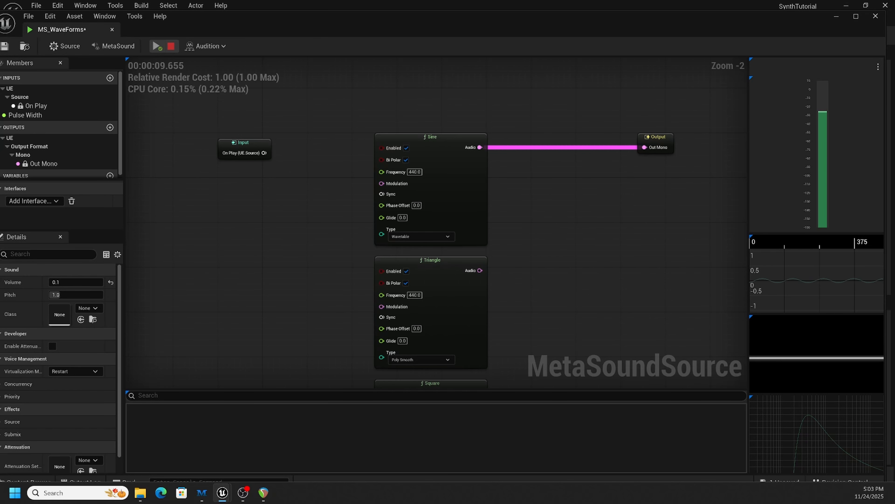
# Step: Switch to the Insight spectrogram and examine the sine wave from the Side Low, Front Low and Diagonal views
pyautogui.hotkey('alt', 'Tab')
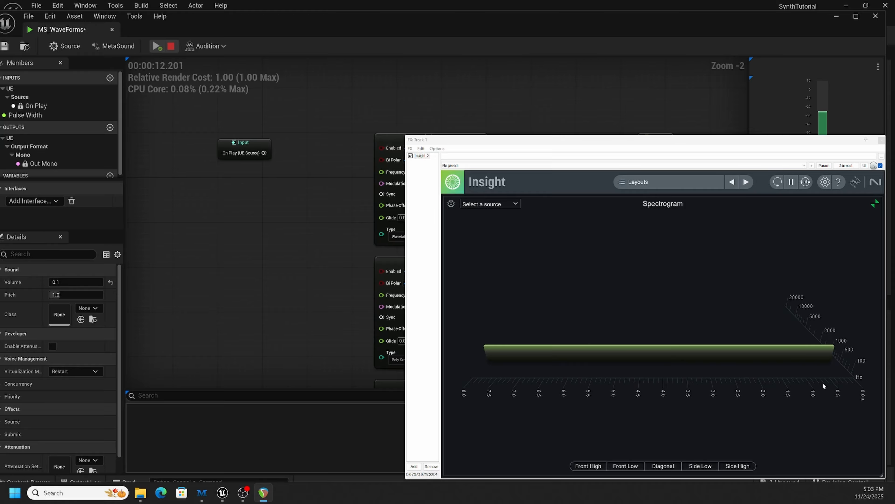
pyautogui.click(705, 467)
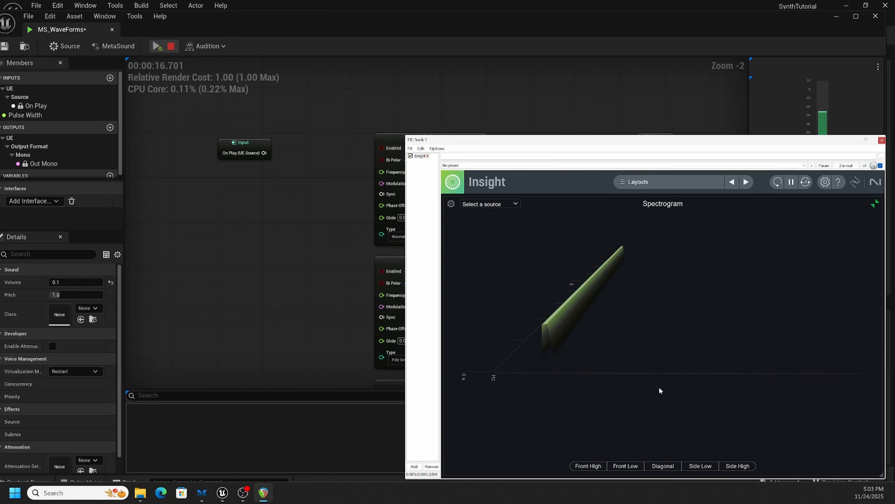
pyautogui.click(637, 466)
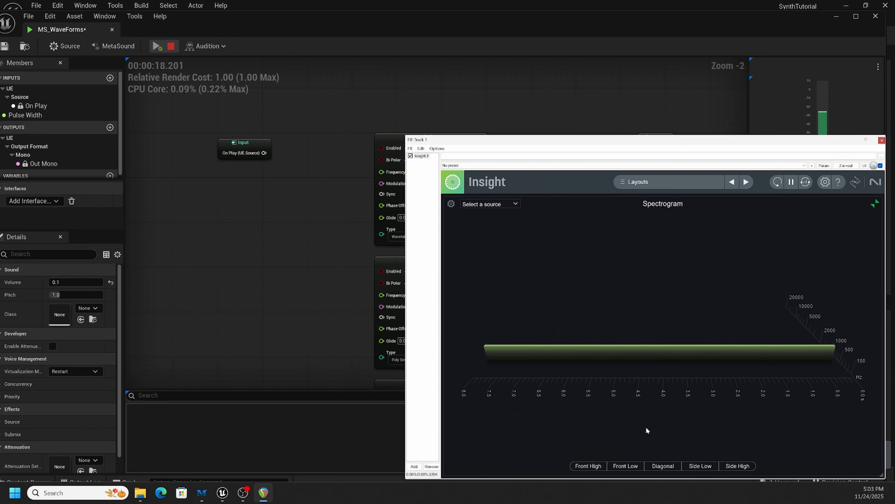
pyautogui.click(665, 466)
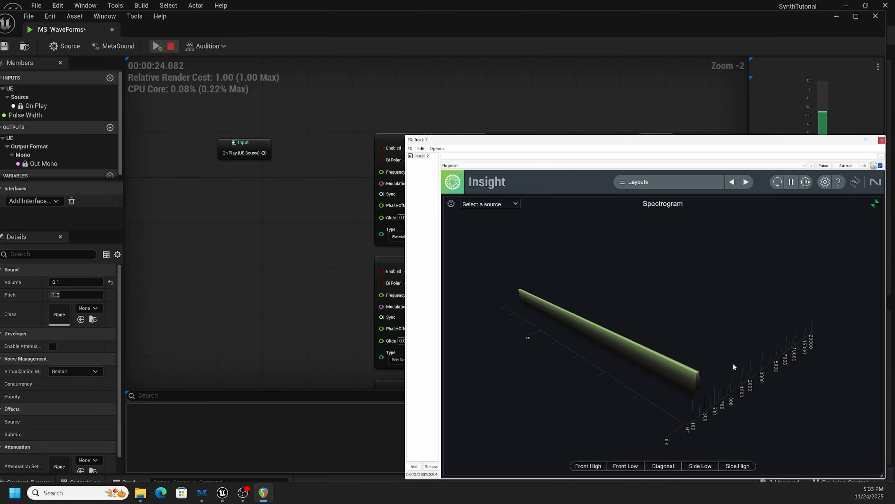
# Step: Return to the MetaSound editor, set the Sine node's frequency to 880, and restart playback
pyautogui.click(347, 243)
pyautogui.click(414, 172)
pyautogui.write('880')
pyautogui.press('Return')
pyautogui.click(171, 46)
pyautogui.click(157, 46)
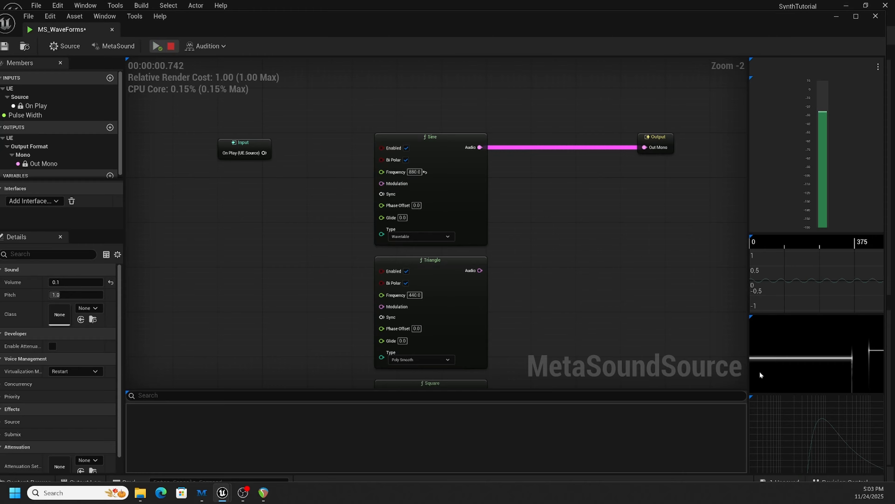
# Step: Examine the 880 Hz sine in the Insight spectrogram from the Side Low and Front Low views, and stop the MetaSound playback
pyautogui.hotkey('alt', 'Tab')
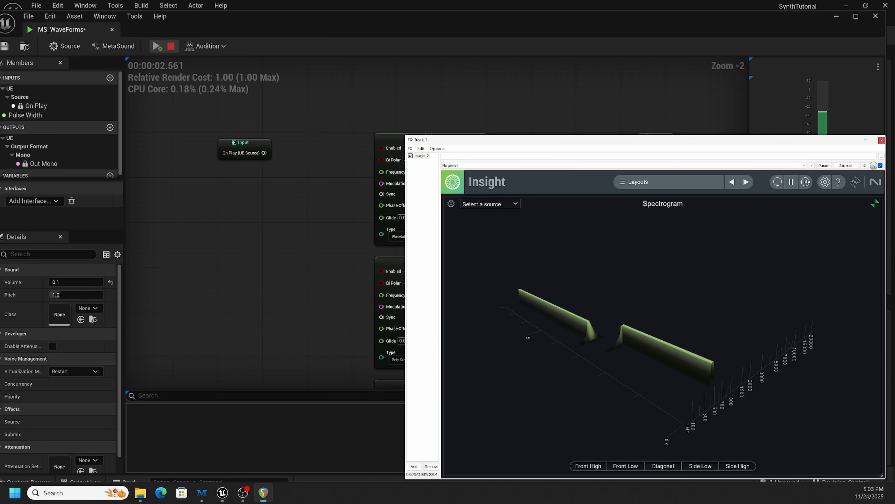
pyautogui.click(710, 465)
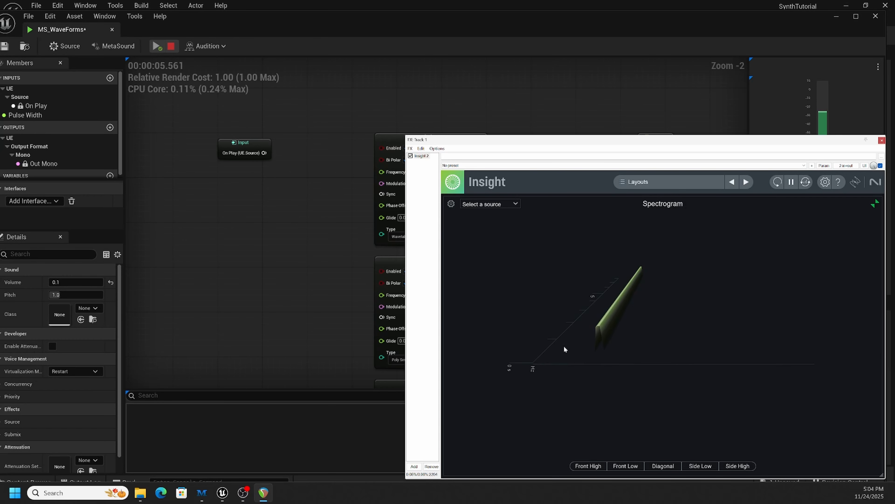
pyautogui.click(619, 468)
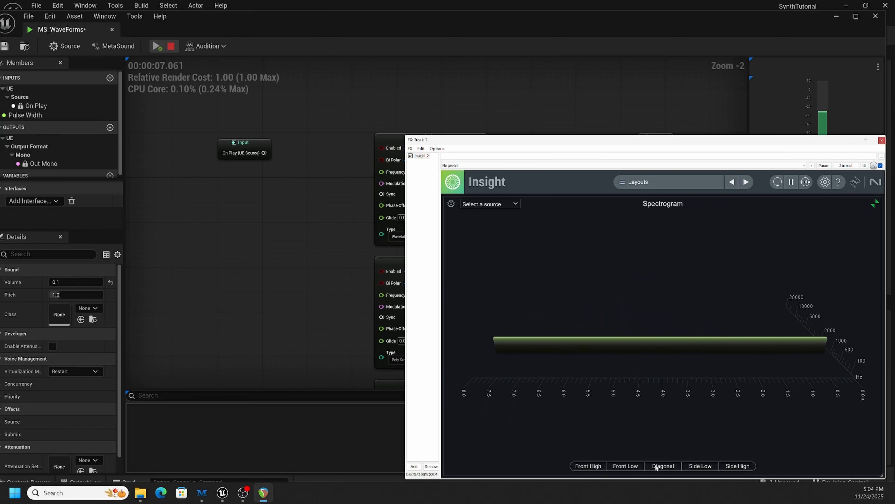
pyautogui.click(700, 467)
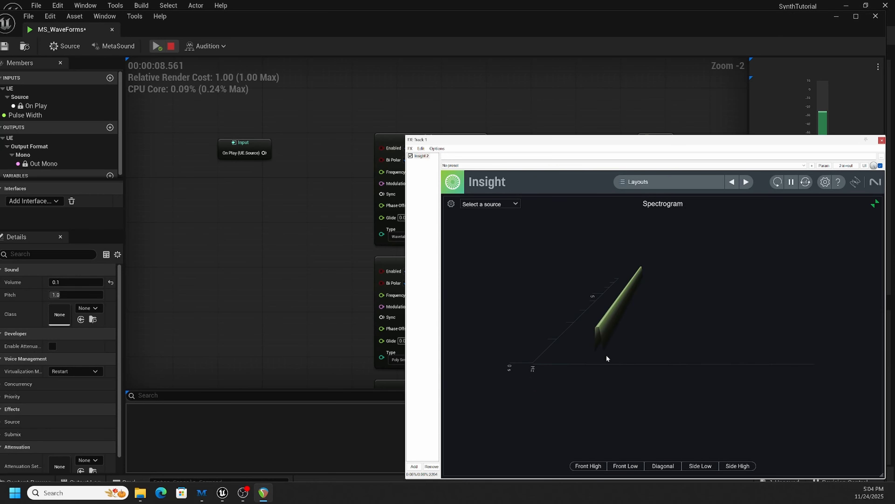
pyautogui.click(323, 230)
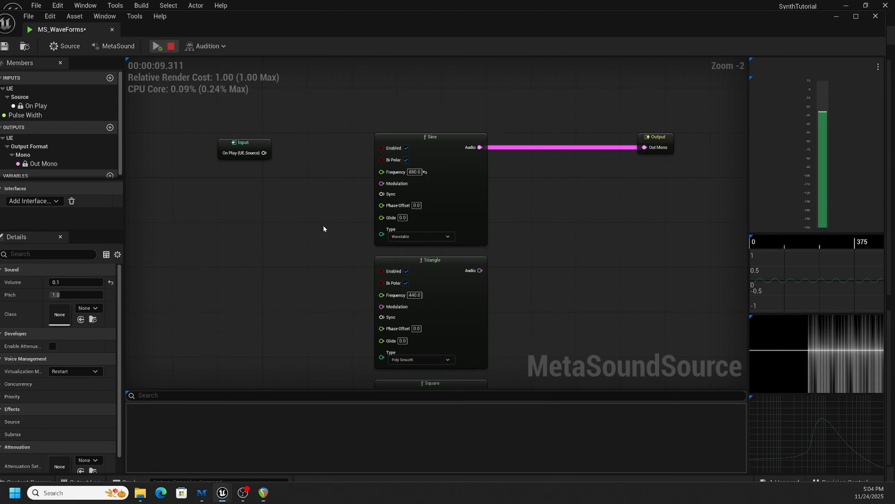
pyautogui.click(172, 47)
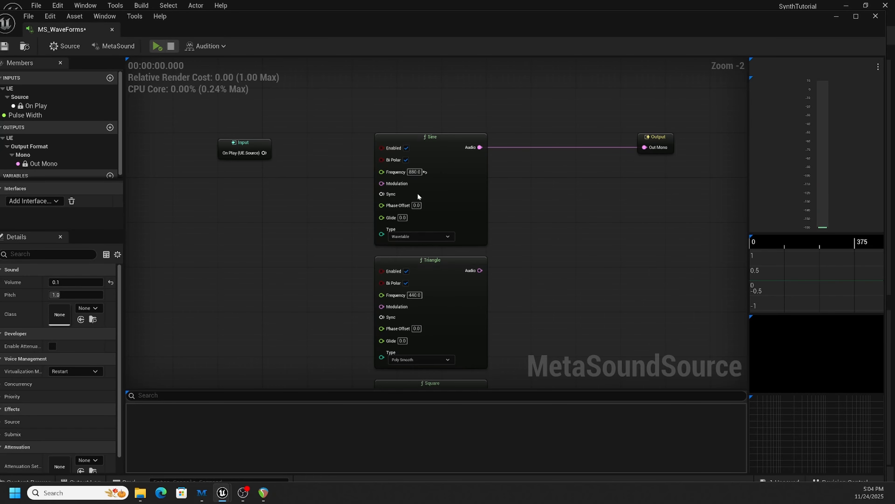
# Step: Move the Out Mono connection from the Sine node's audio output to the Triangle node's and play the result
pyautogui.moveTo(566, 267); pyautogui.dragTo(409, 242, button='right')
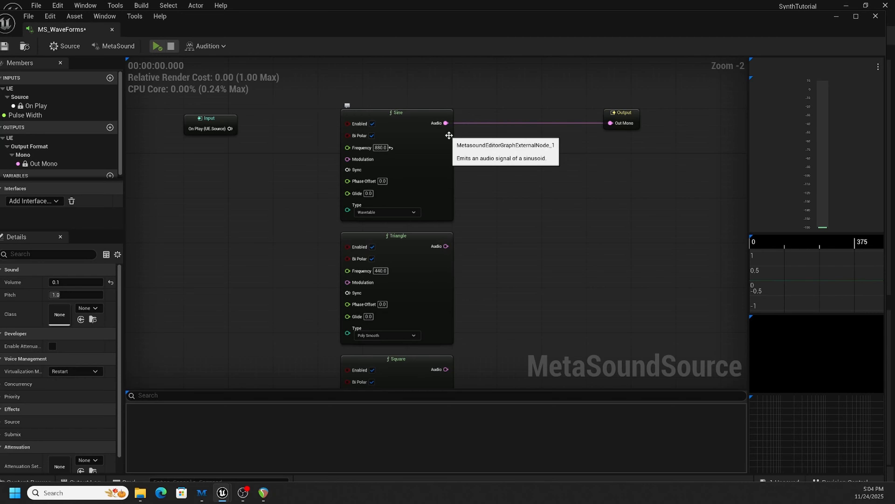
pyautogui.keyDown('ctrl'); pyautogui.moveTo(445, 123); pyautogui.dragTo(448, 249); pyautogui.keyUp('ctrl')
pyautogui.moveTo(513, 282); pyautogui.dragTo(529, 216, button='right')
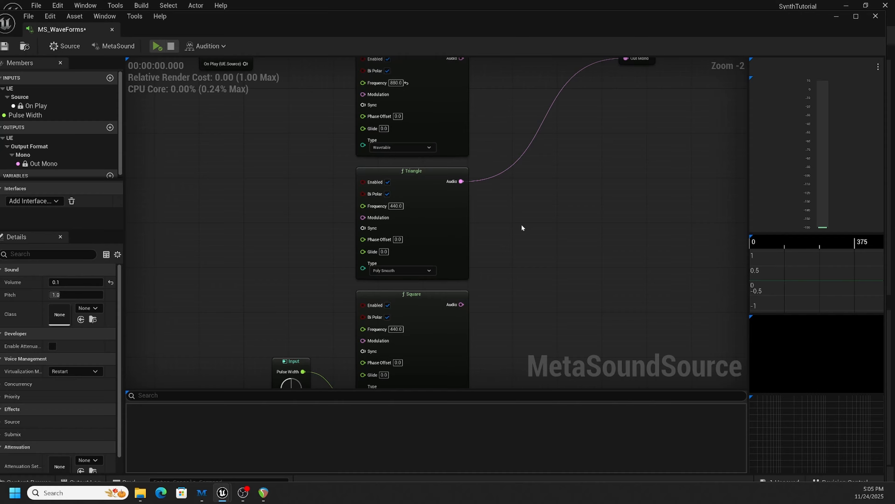
pyautogui.click(157, 46)
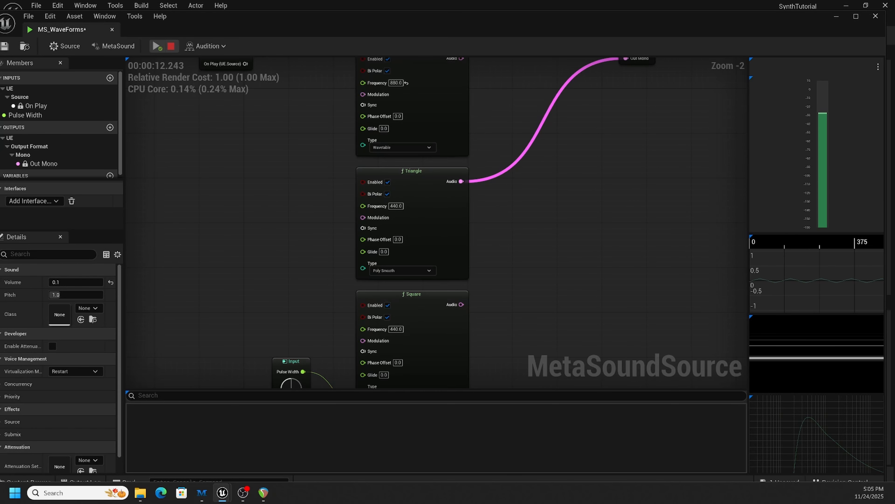
# Step: Examine the triangle wave's harmonics in Insight from the Front Low and Side Low views, and stop the MetaSound playback
pyautogui.hotkey('alt', 'Tab')
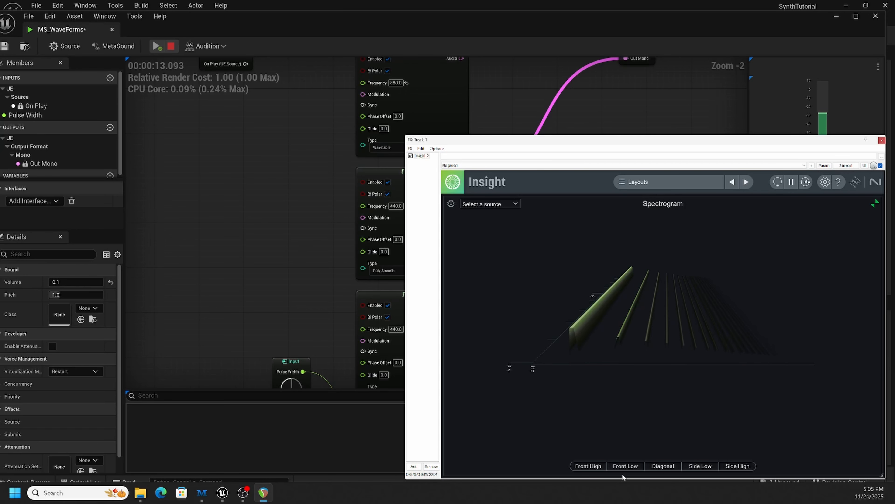
pyautogui.click(626, 465)
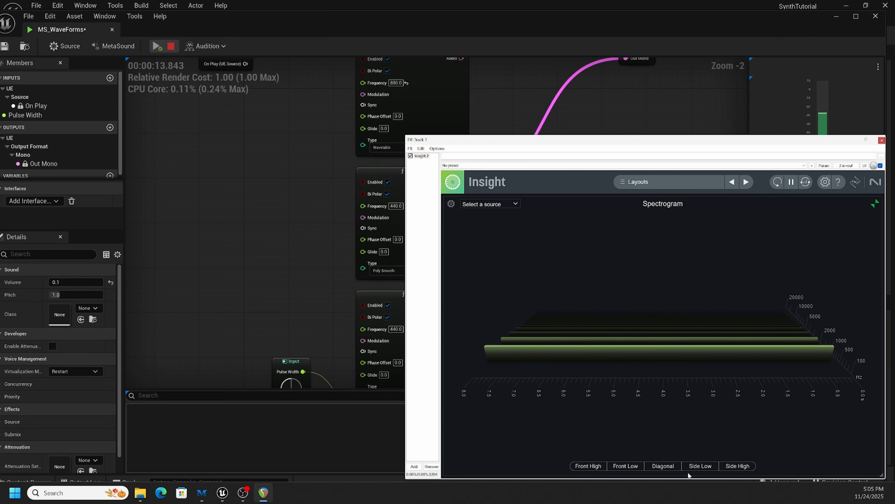
pyautogui.click(700, 467)
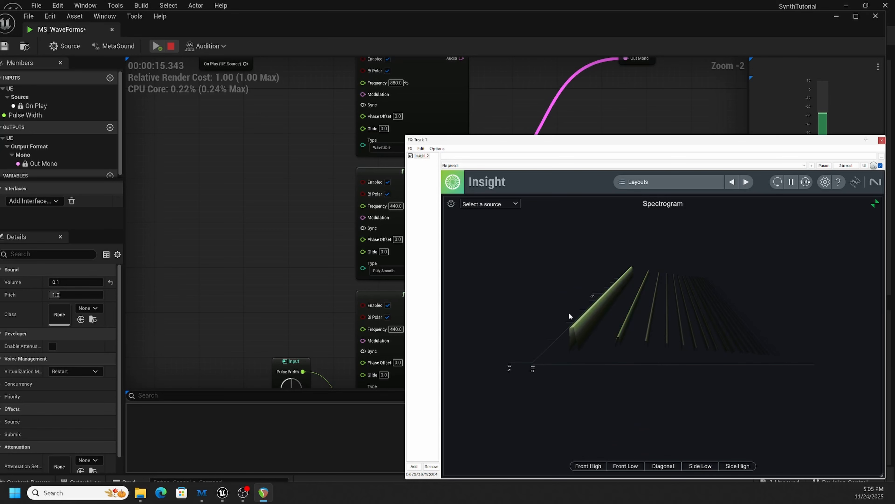
pyautogui.scroll(6, 675, 347)
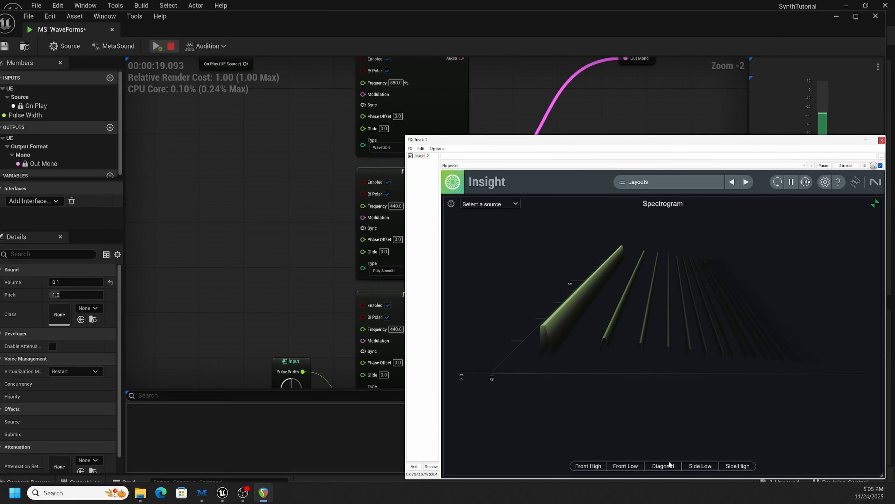
pyautogui.click(622, 467)
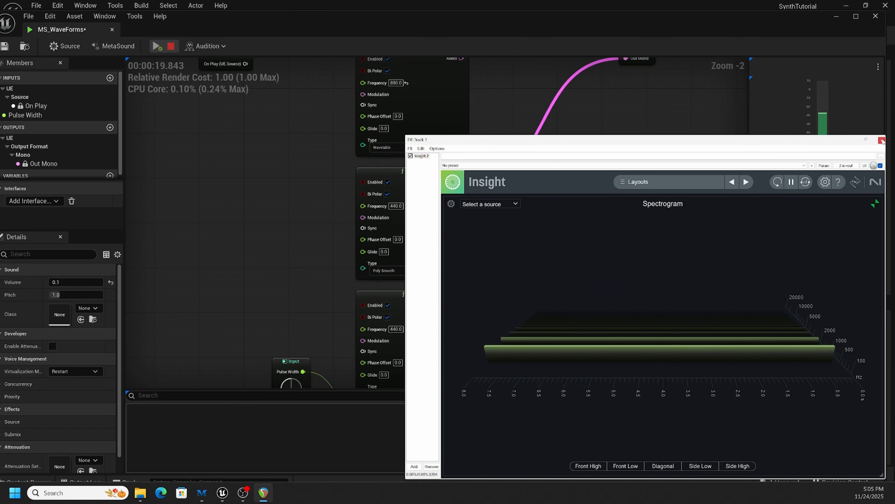
pyautogui.click(628, 32)
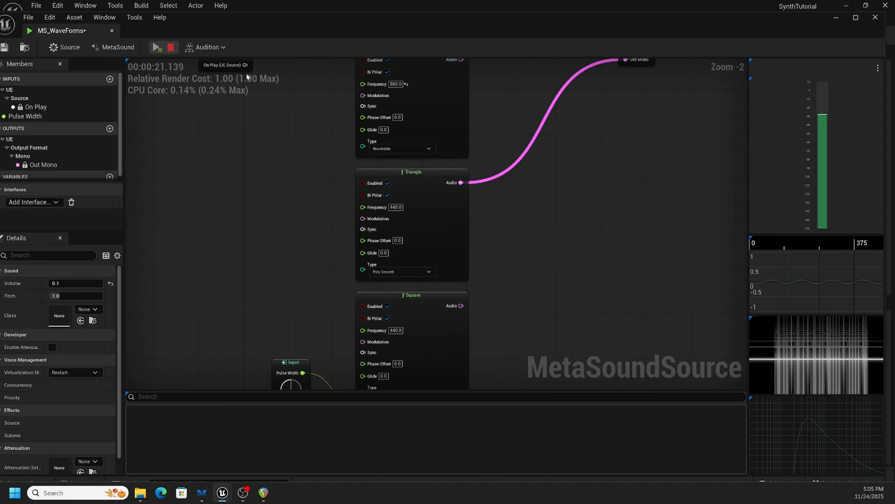
pyautogui.click(168, 50)
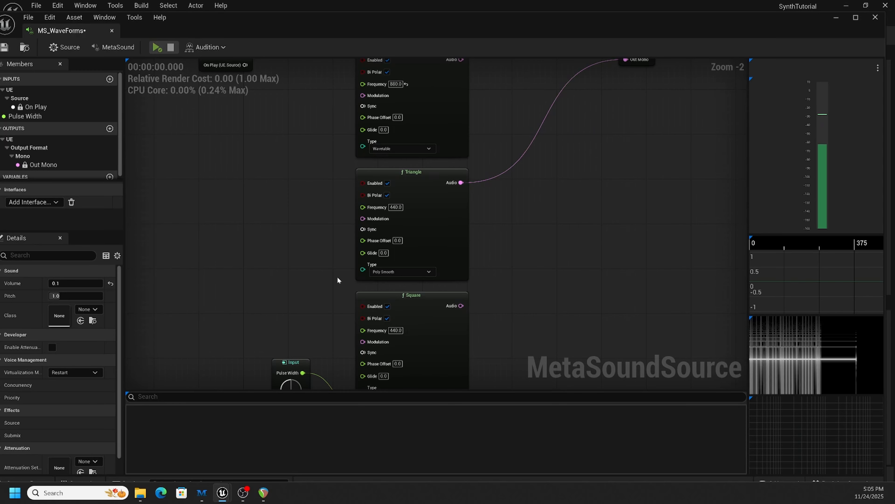
# Step: Move the Out Mono connection from the Triangle node's audio output to the Square node's and play the result
pyautogui.moveTo(528, 285); pyautogui.dragTo(514, 219, button='right')
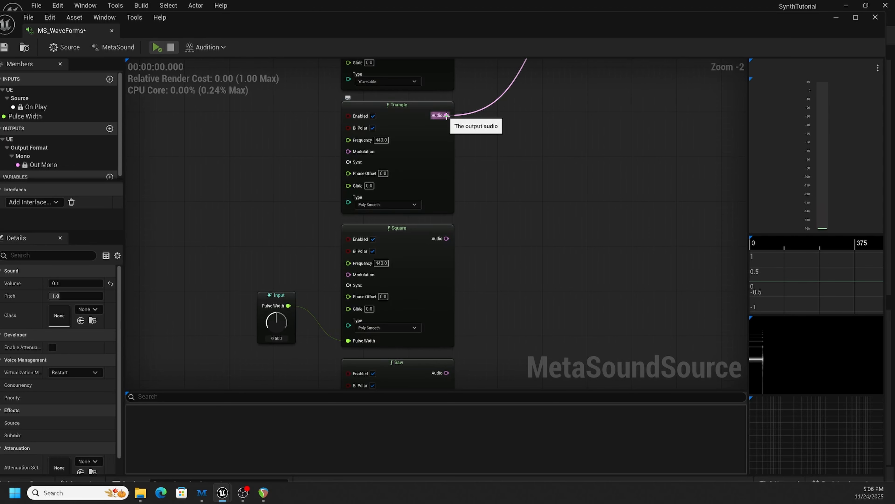
pyautogui.keyDown('ctrl'); pyautogui.moveTo(446, 115); pyautogui.dragTo(446, 239); pyautogui.keyUp('ctrl')
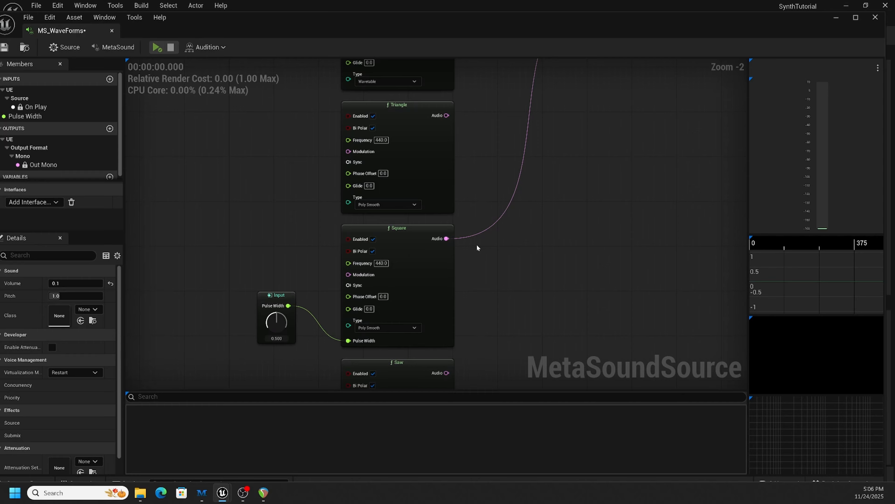
pyautogui.click(157, 47)
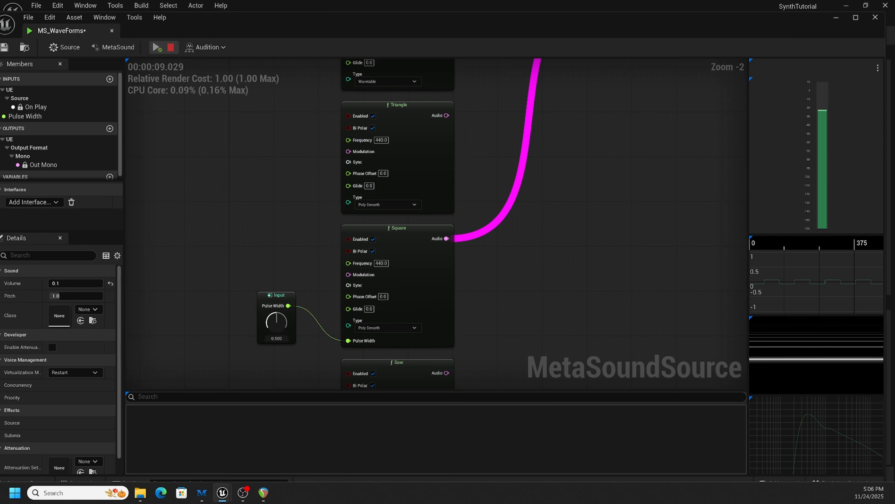
# Step: Examine the square wave's harmonics in Insight from the Diagonal and Side Low views, and stop the MetaSound playback
pyautogui.hotkey('alt', 'Tab')
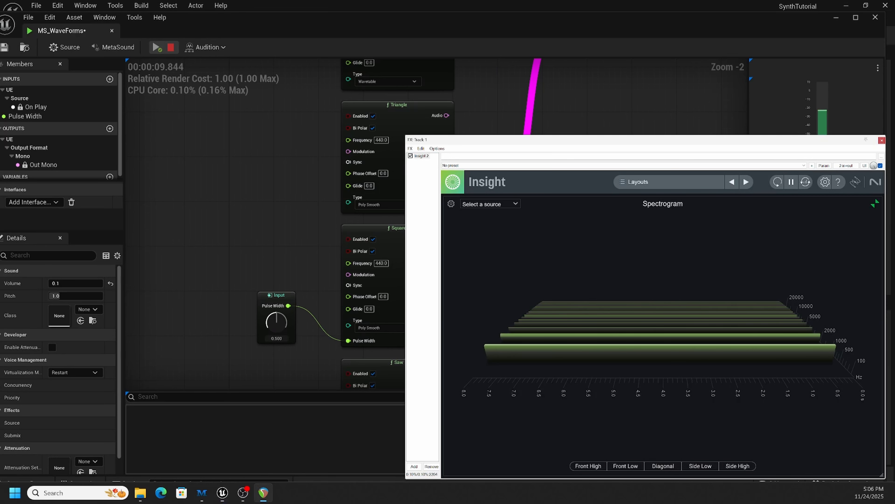
pyautogui.click(663, 466)
pyautogui.click(701, 467)
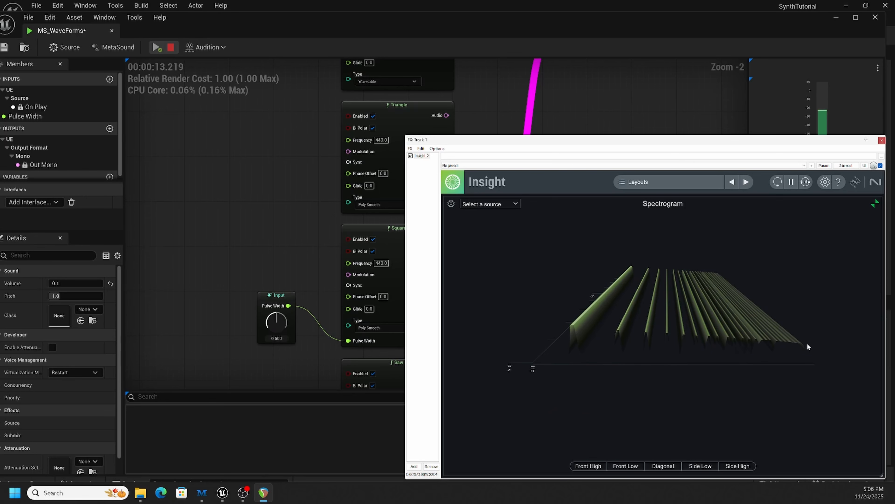
pyautogui.click(246, 212)
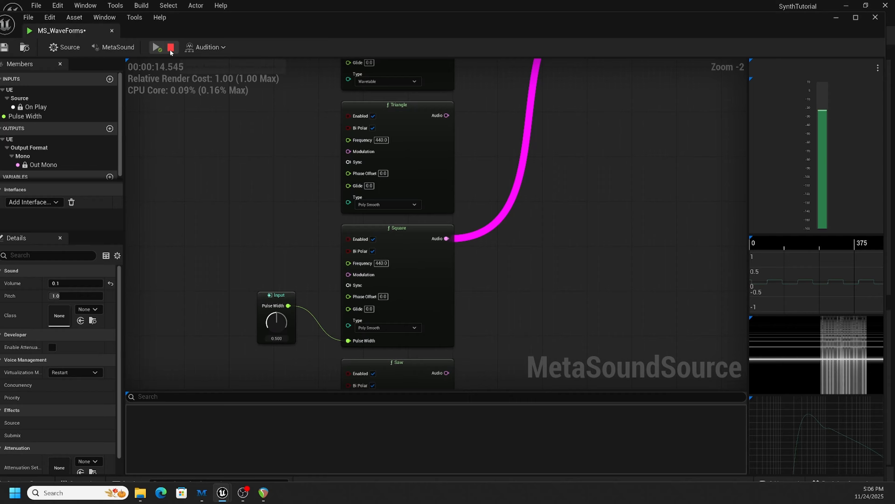
pyautogui.press('space')
# Step: Move the Out Mono connection from the Square node to the Saw node and return it to the Square node's audio output
pyautogui.scroll(-2, 567, 296)
pyautogui.moveTo(568, 296); pyautogui.dragTo(533, 187, button='right')
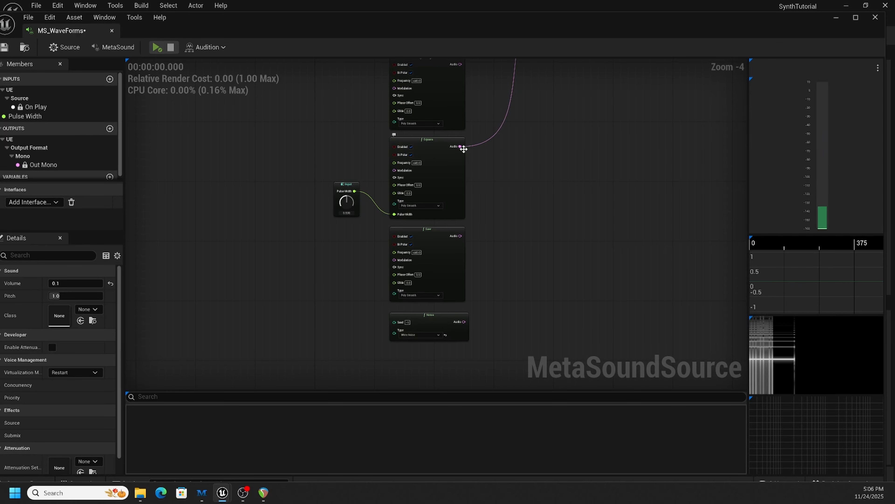
pyautogui.keyDown('ctrl'); pyautogui.moveTo(461, 148); pyautogui.dragTo(459, 236); pyautogui.keyUp('ctrl')
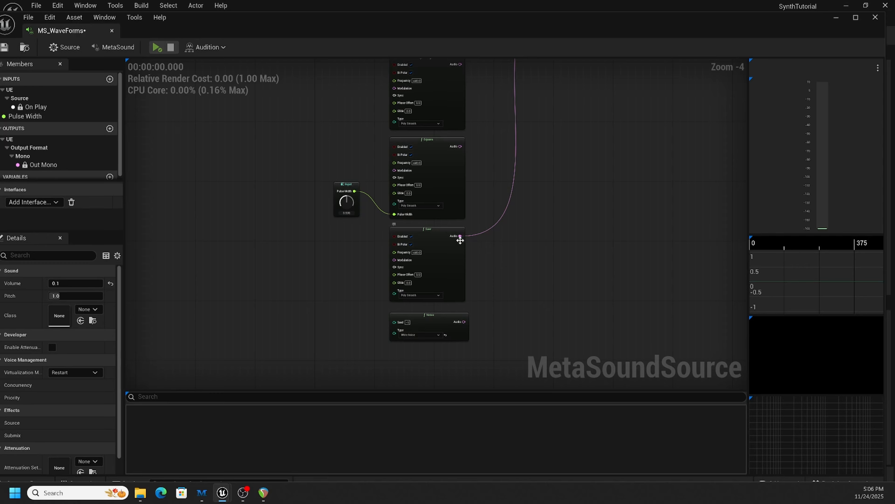
pyautogui.keyDown('ctrl'); pyautogui.moveTo(460, 236); pyautogui.dragTo(461, 146); pyautogui.keyUp('ctrl')
pyautogui.moveTo(504, 173); pyautogui.dragTo(490, 274, button='right')
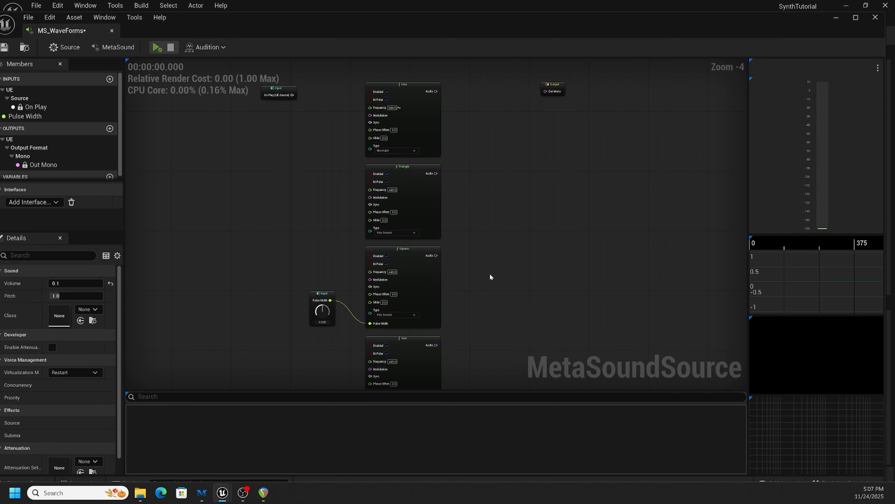
pyautogui.hotkey('ctrl', 'z')
pyautogui.keyDown('ctrl'); pyautogui.moveTo(438, 345); pyautogui.dragTo(436, 256); pyautogui.keyUp('ctrl')
pyautogui.moveTo(452, 275); pyautogui.dragTo(469, 219, button='right')
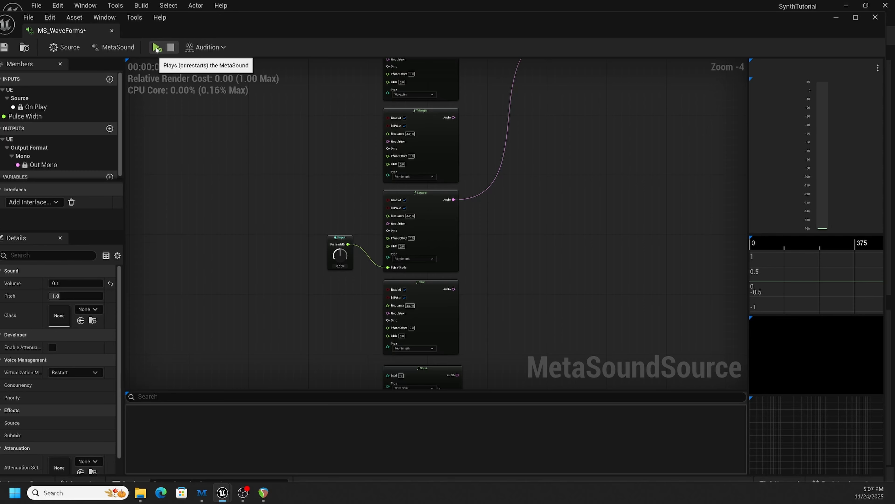
# Step: Play the square wave, lower its Pulse Width input to about 0.396 during playback, and stop the MetaSound
pyautogui.click(156, 48)
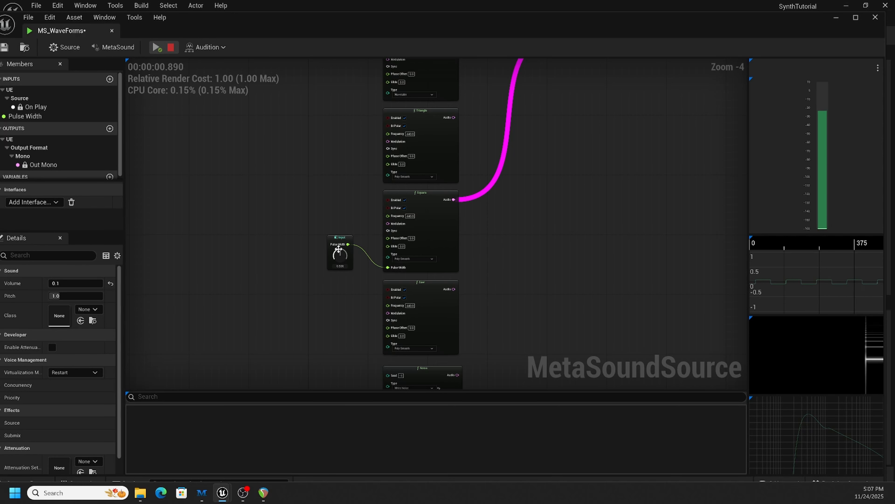
pyautogui.moveTo(334, 252)
pyautogui.mouseDown()
pyautogui.moveTo(325, 274)
pyautogui.moveTo(326, 229)
pyautogui.moveTo(320, 252)
pyautogui.mouseUp()
pyautogui.click(171, 47)
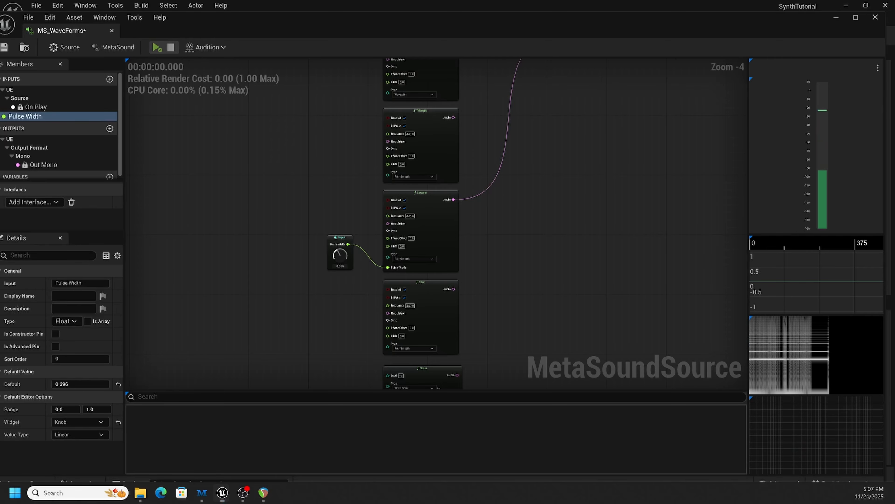
# Step: Examine the harmonic changes from the pulse width sweep in the Insight spectrogram's Front Low view
pyautogui.hotkey('alt', 'Tab')
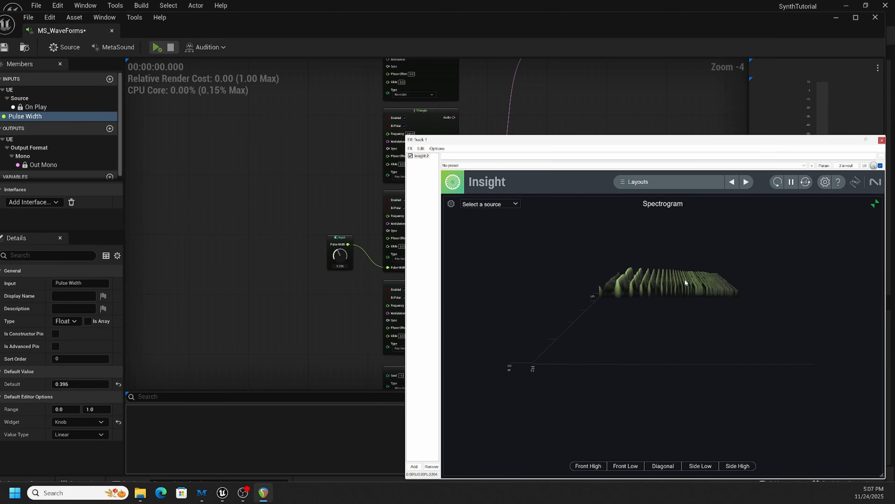
pyautogui.click(630, 465)
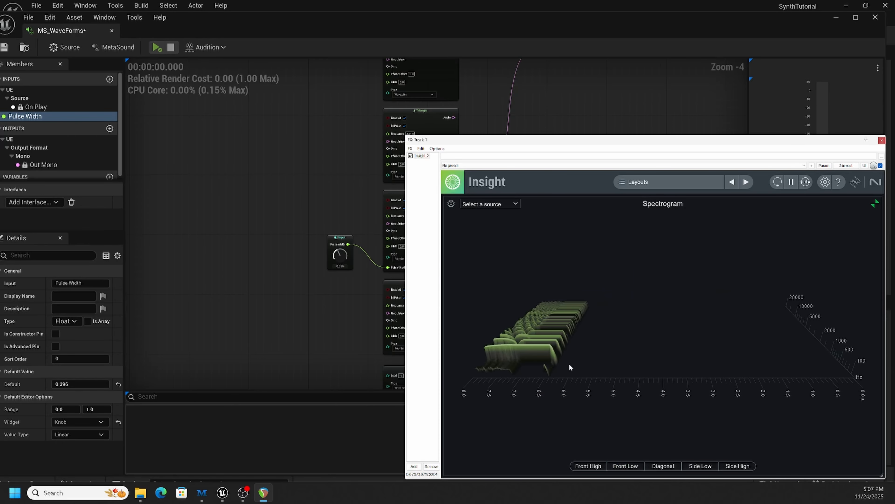
pyautogui.click(261, 183)
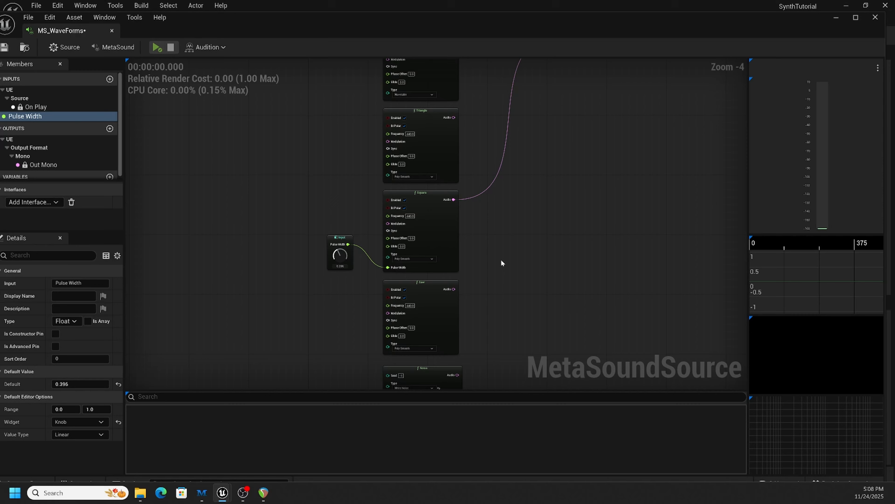
# Step: Move the Out Mono connection from the Square node's audio output to the Saw node's and play the result
pyautogui.moveTo(502, 260); pyautogui.dragTo(481, 205, button='right')
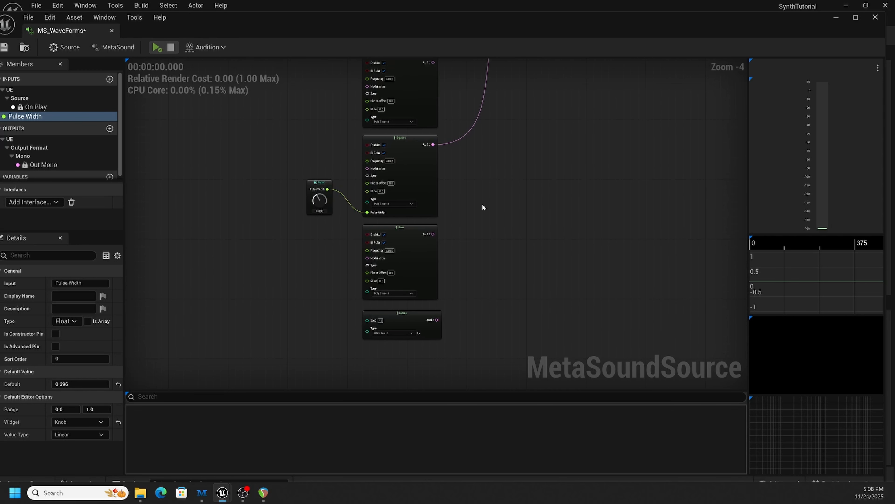
pyautogui.keyDown('ctrl'); pyautogui.moveTo(433, 145); pyautogui.dragTo(435, 235); pyautogui.keyUp('ctrl')
pyautogui.moveTo(472, 267); pyautogui.dragTo(473, 239, button='right')
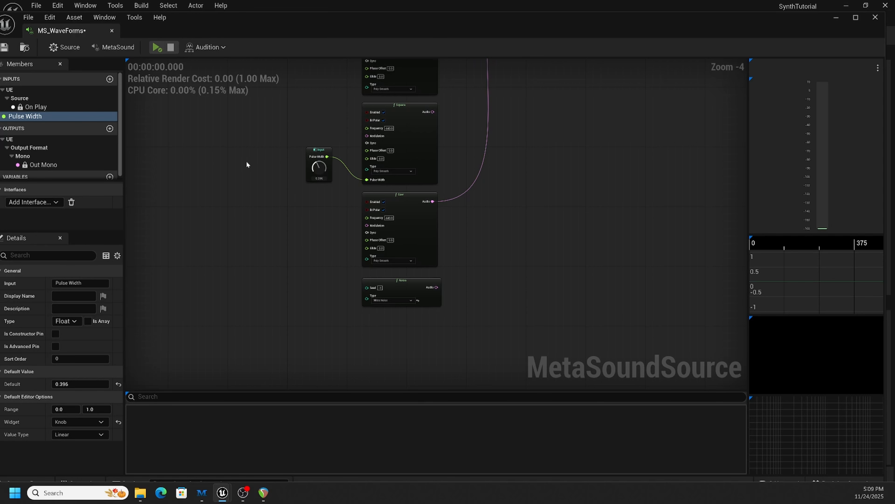
pyautogui.click(156, 48)
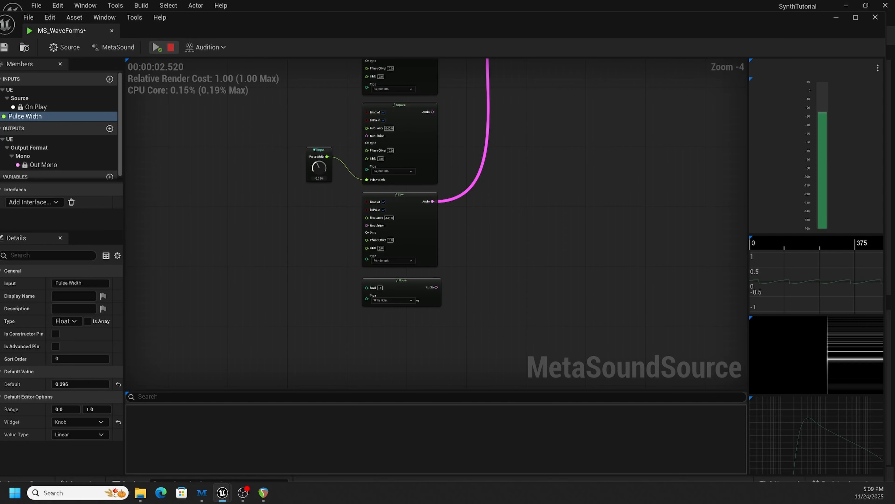
# Step: Examine the saw wave's harmonics in Insight from the Diagonal, Side Low and Front Low views, and stop the MetaSound playback
pyautogui.hotkey('alt', 'Tab')
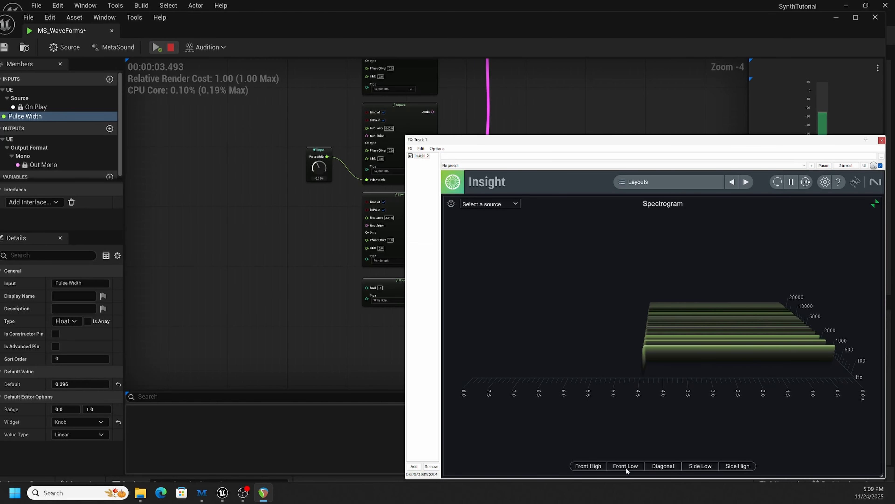
pyautogui.click(662, 465)
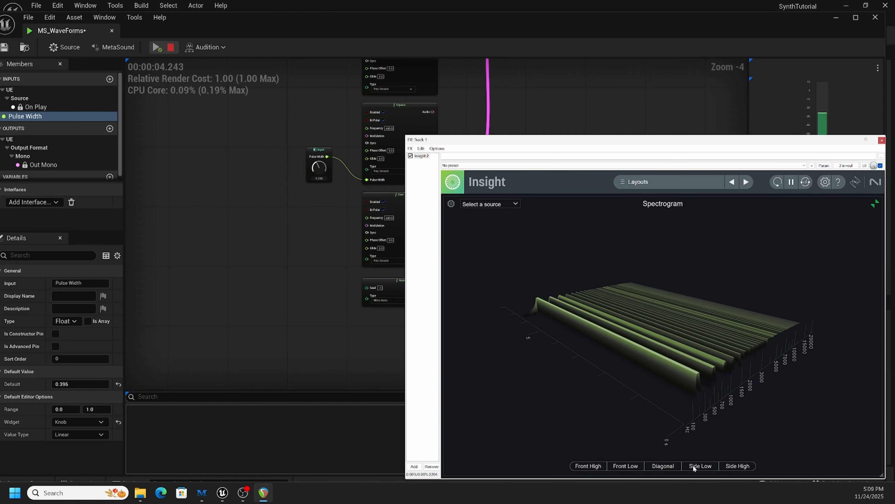
pyautogui.click(693, 465)
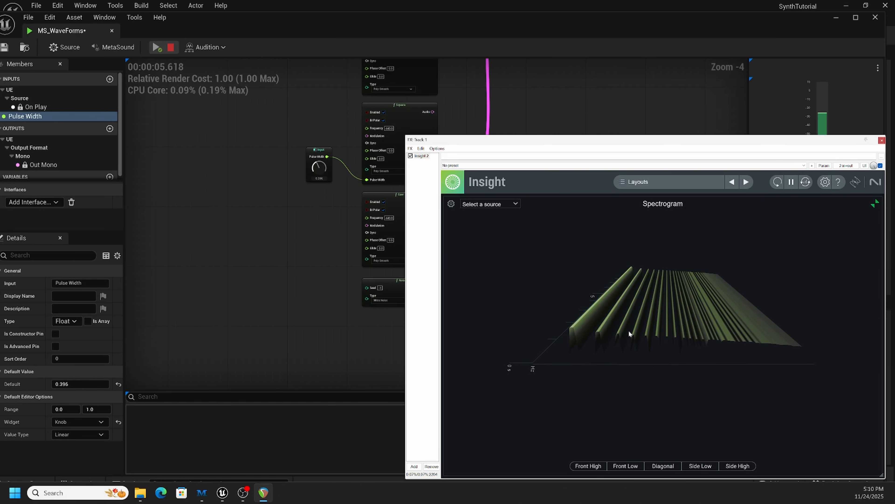
pyautogui.click(634, 468)
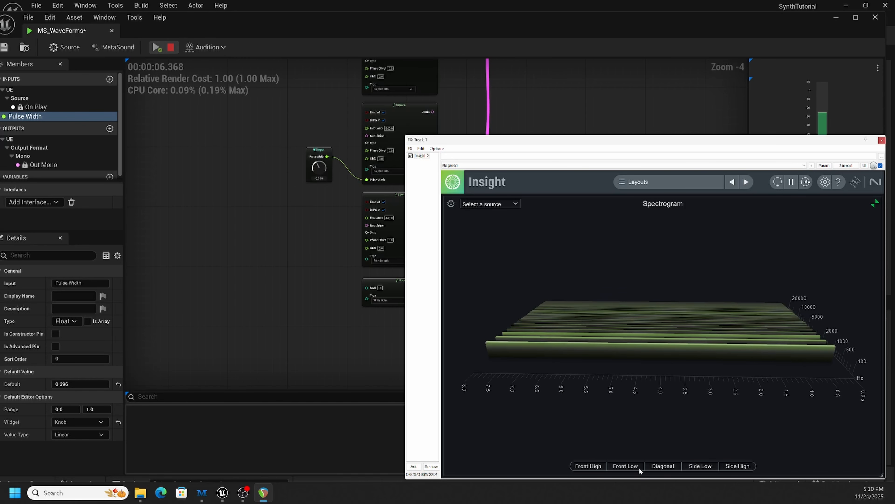
pyautogui.click(666, 466)
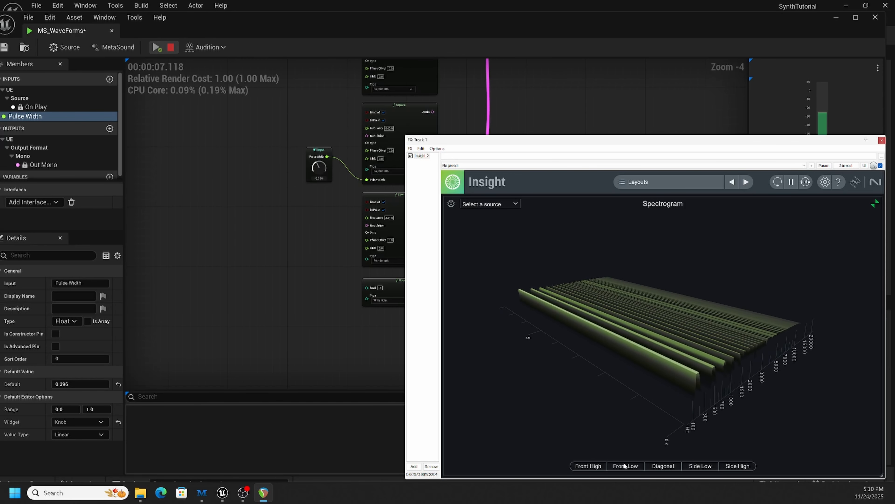
pyautogui.click(300, 264)
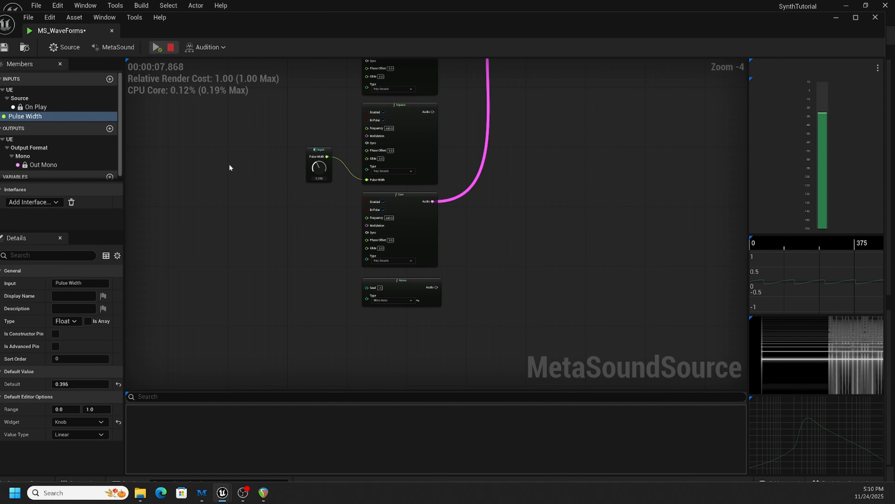
pyautogui.click(319, 166)
pyautogui.click(171, 47)
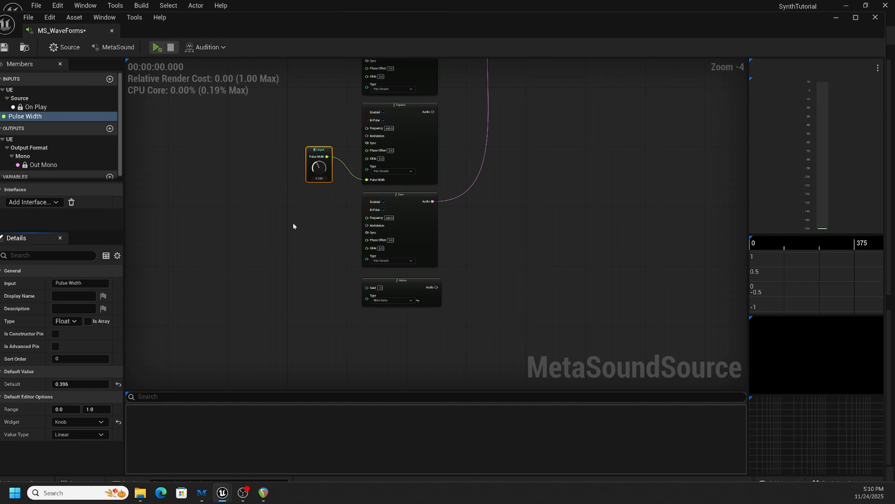
# Step: Move the Out Mono connection from the Saw node's audio output to the Noise node's and play the white noise
pyautogui.moveTo(303, 234); pyautogui.dragTo(277, 240, button='right')
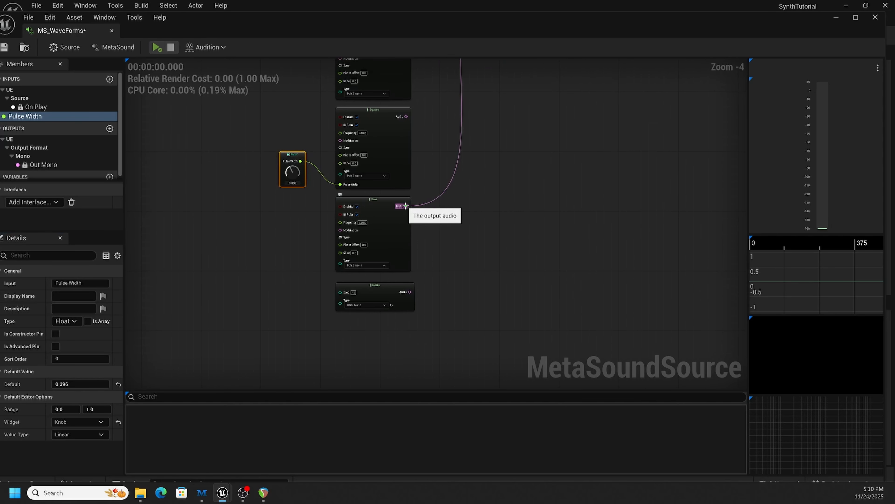
pyautogui.keyDown('ctrl'); pyautogui.moveTo(405, 206); pyautogui.dragTo(415, 292); pyautogui.keyUp('ctrl')
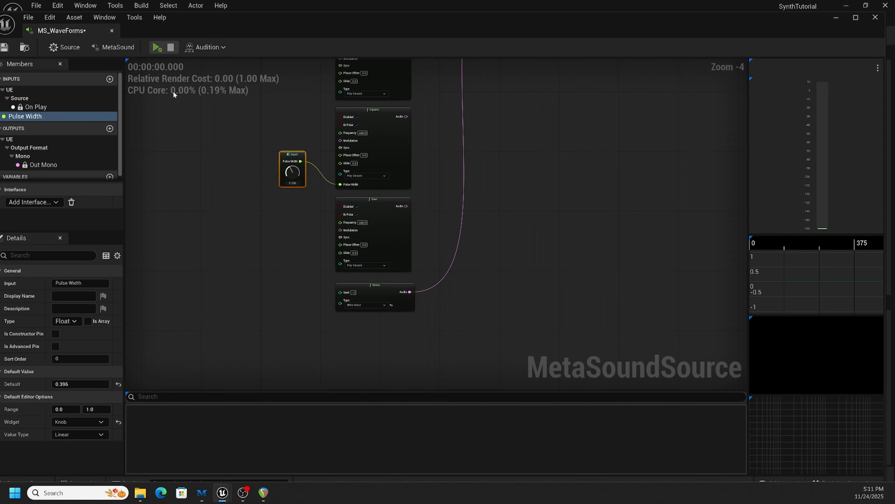
pyautogui.click(155, 47)
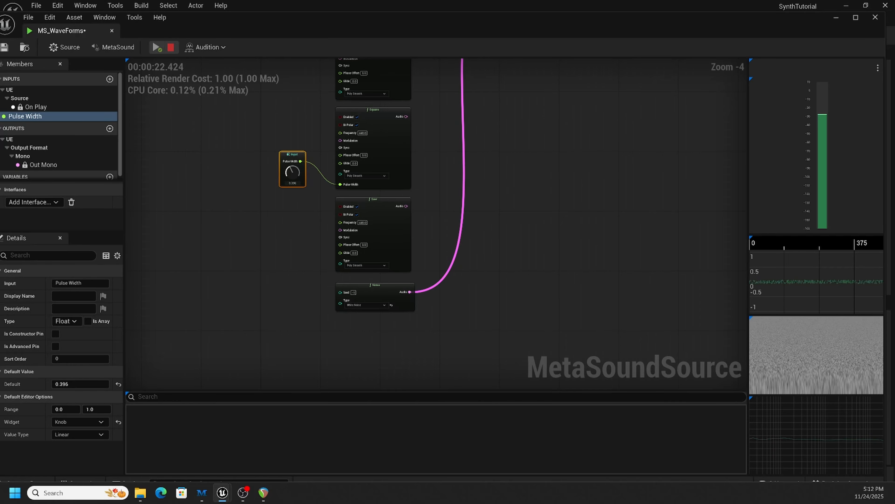
# Step: Examine the white noise spectrum in Insight from the Side Low view, and stop the MetaSound playback
pyautogui.hotkey('alt', 'Tab')
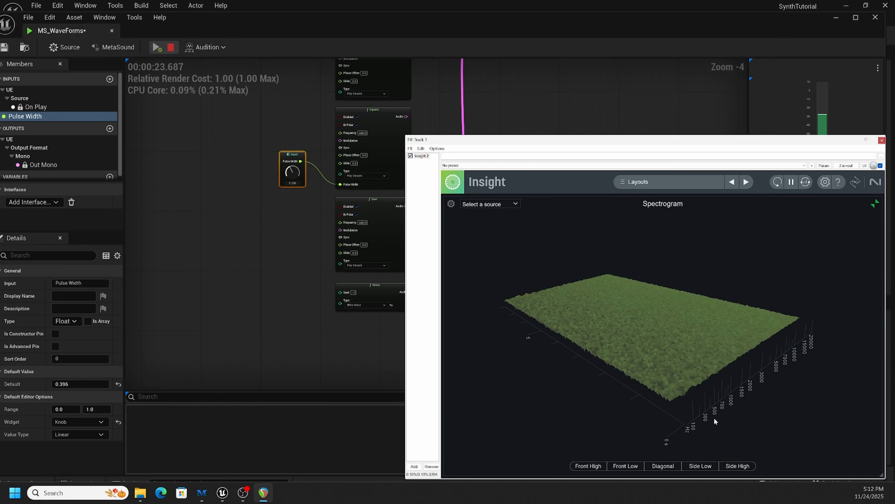
pyautogui.click(700, 467)
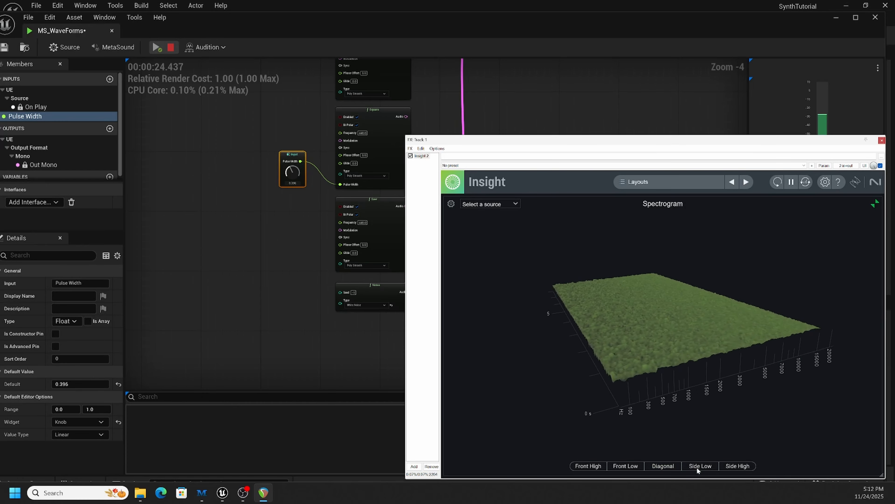
pyautogui.click(305, 293)
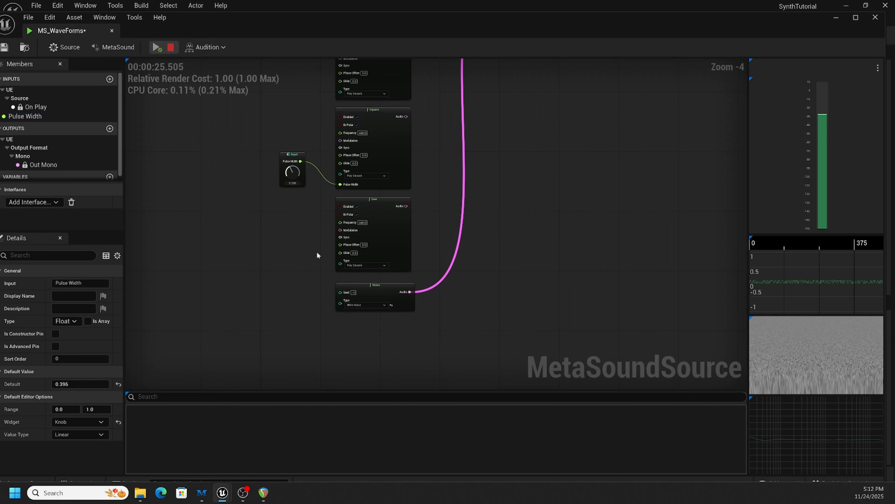
pyautogui.click(171, 47)
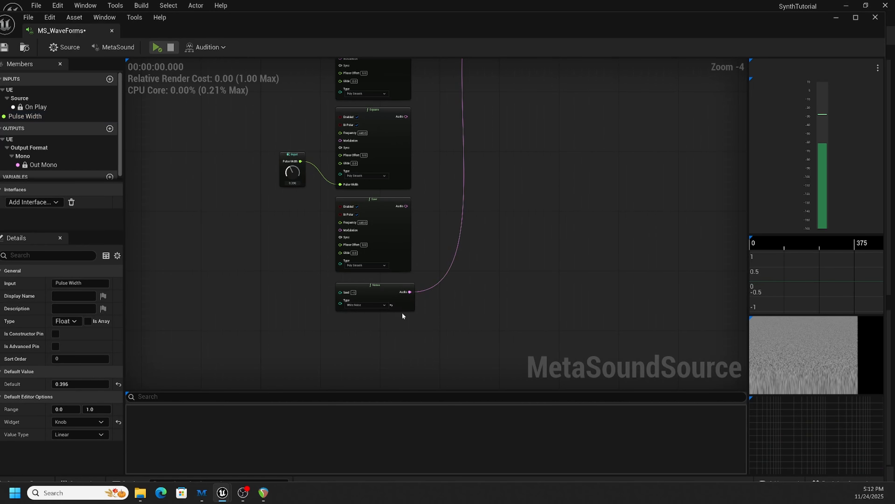
# Step: Review the Pink Noise and White Noise options for the Noise node's Type
pyautogui.scroll(4, 373, 318)
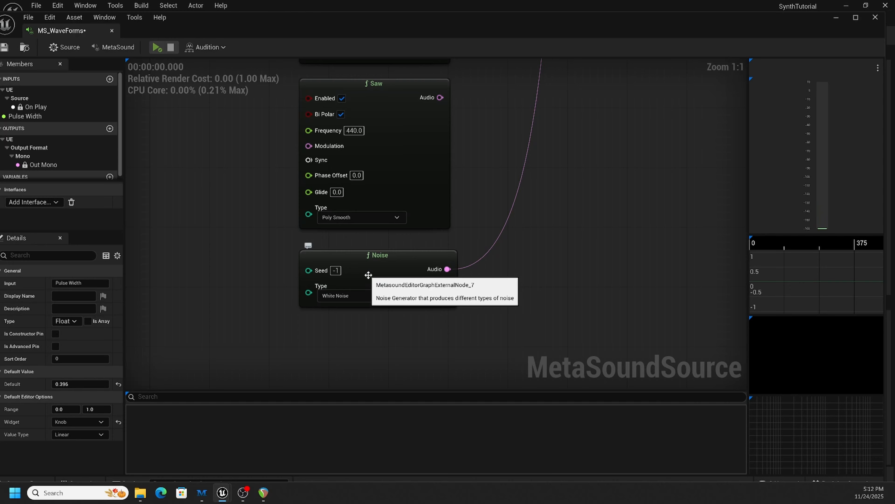
pyautogui.click(366, 295)
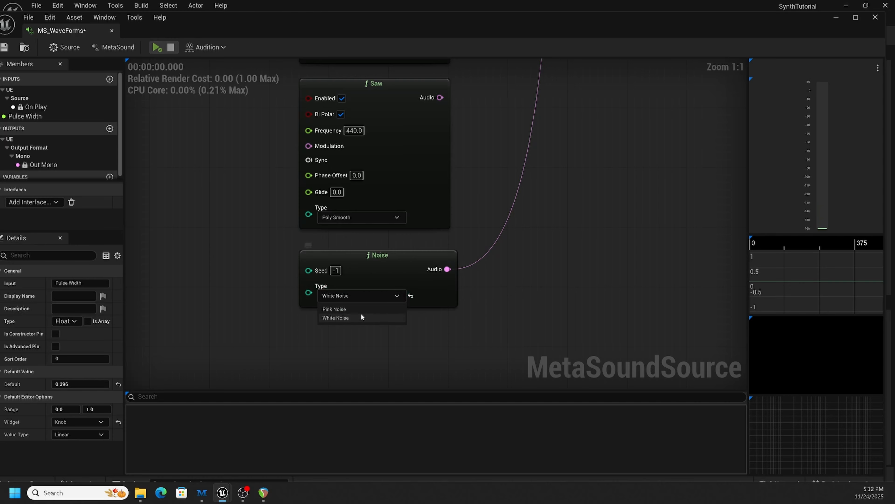
pyautogui.click(350, 349)
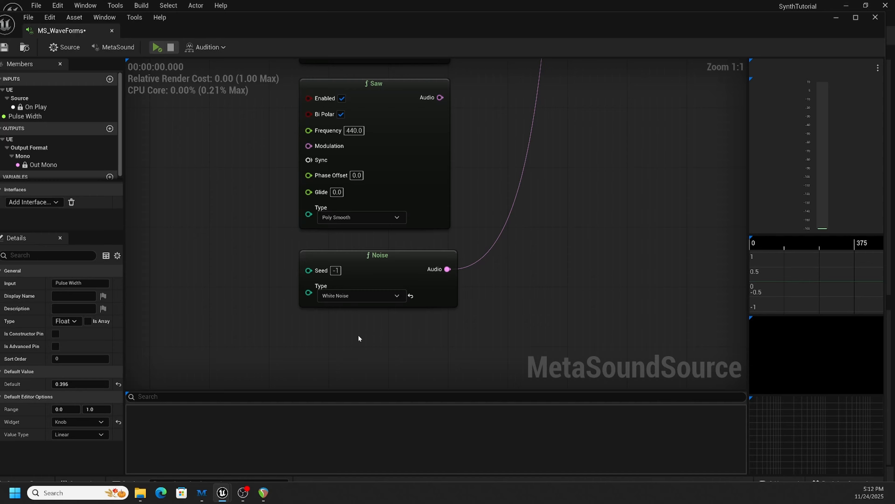
pyautogui.click(357, 292)
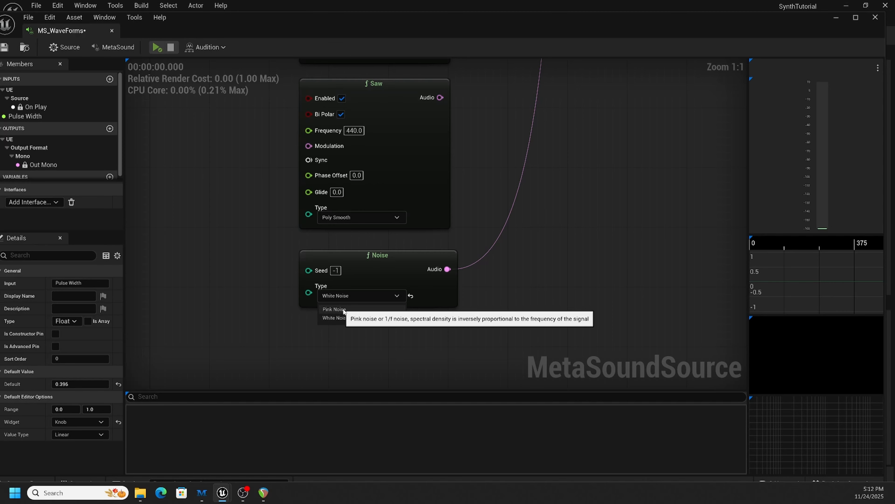
pyautogui.click(351, 341)
pyautogui.scroll(-3, 217, 238)
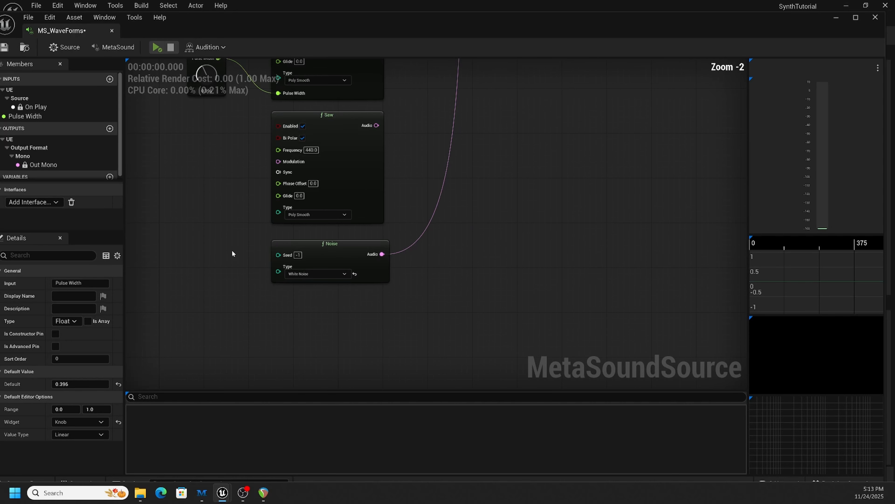
pyautogui.moveTo(224, 241); pyautogui.dragTo(291, 309, button='right')
pyautogui.scroll(-3, 290, 278)
pyautogui.scroll(1, 291, 278)
pyautogui.moveTo(280, 171); pyautogui.dragTo(324, 173, button='right')
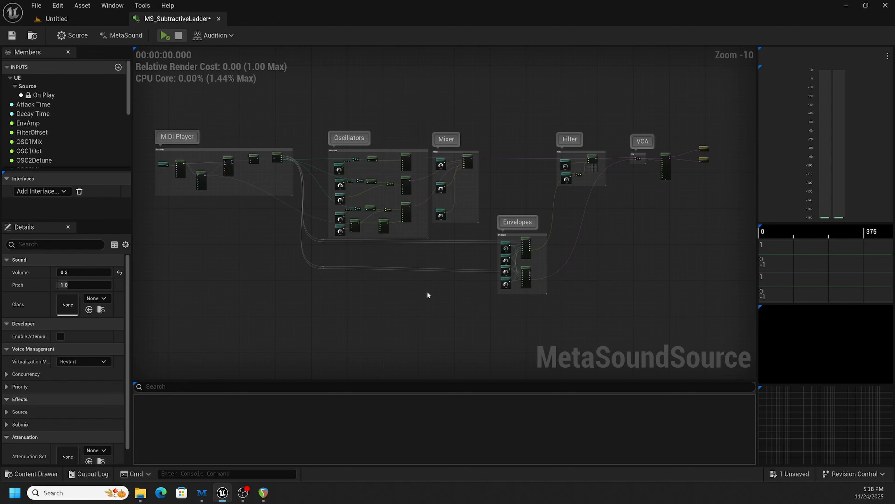
# Step: Examine the synth patch's signal flow through the Oscillators, Mixer, Filter, VCA and Envelopes groups
pyautogui.scroll(3, 405, 272)
pyautogui.moveTo(406, 260); pyautogui.dragTo(447, 309, button='right')
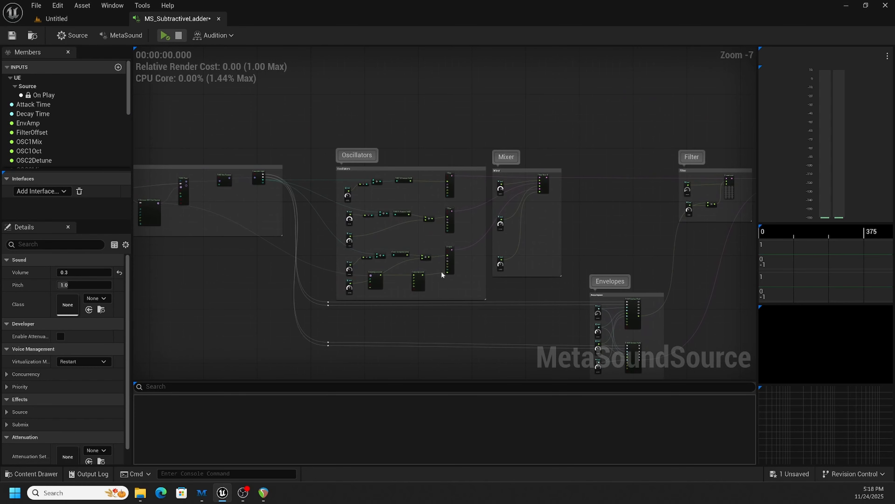
pyautogui.moveTo(526, 298); pyautogui.dragTo(496, 281, button='right')
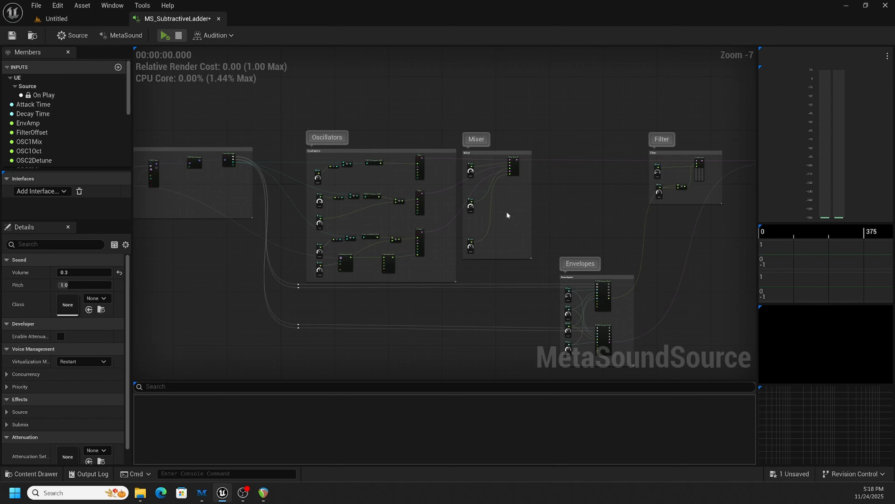
pyautogui.moveTo(571, 211); pyautogui.dragTo(482, 196, button='right')
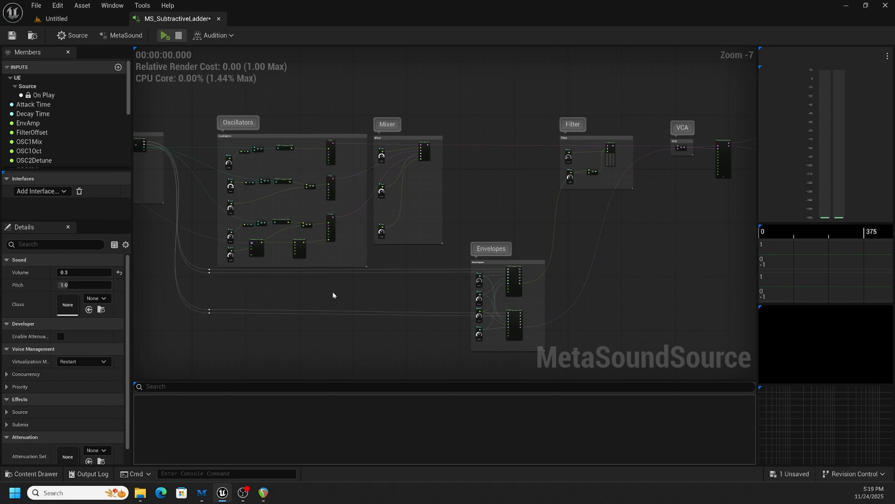
pyautogui.moveTo(333, 293); pyautogui.dragTo(402, 287, button='right')
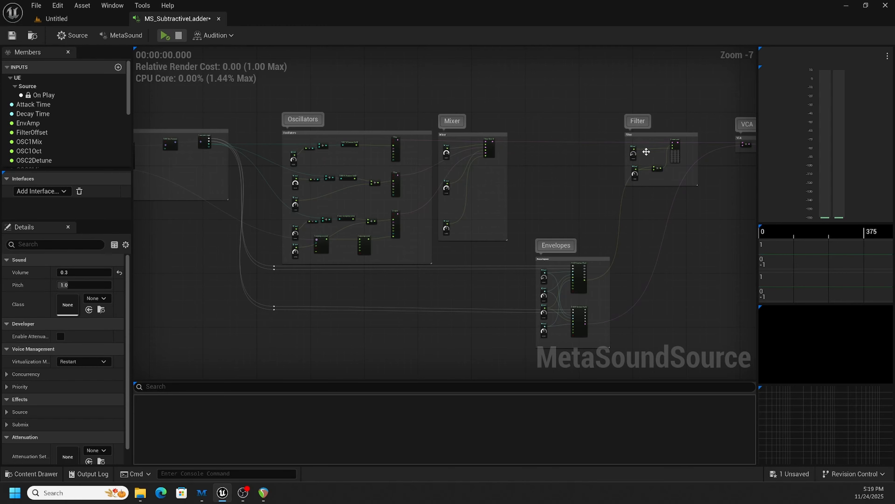
pyautogui.moveTo(570, 216); pyautogui.dragTo(568, 152, button='right')
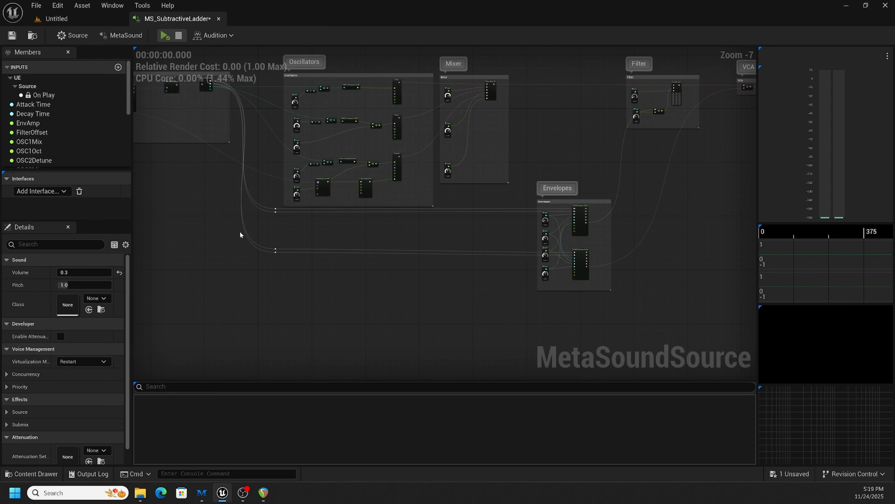
pyautogui.moveTo(556, 133); pyautogui.dragTo(520, 177, button='right')
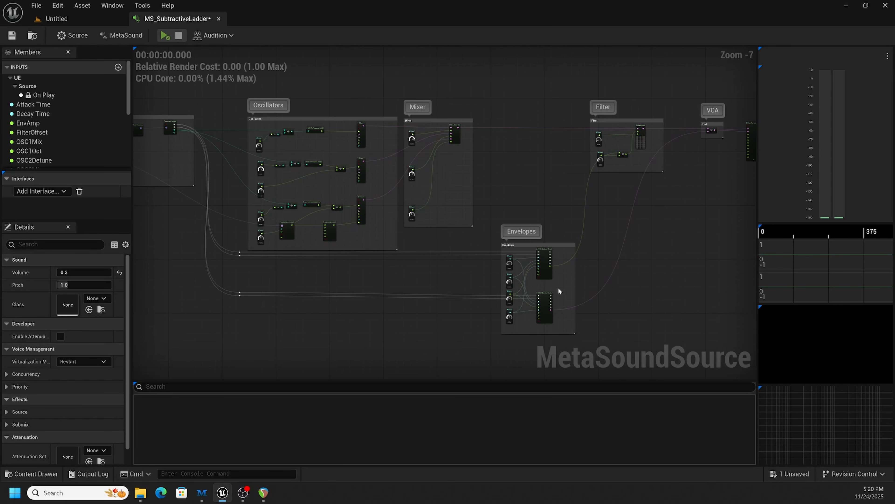
# Step: Move the MIDI Player comment group down, then back up in line with the Oscillators group
pyautogui.moveTo(368, 292); pyautogui.dragTo(524, 286, button='right')
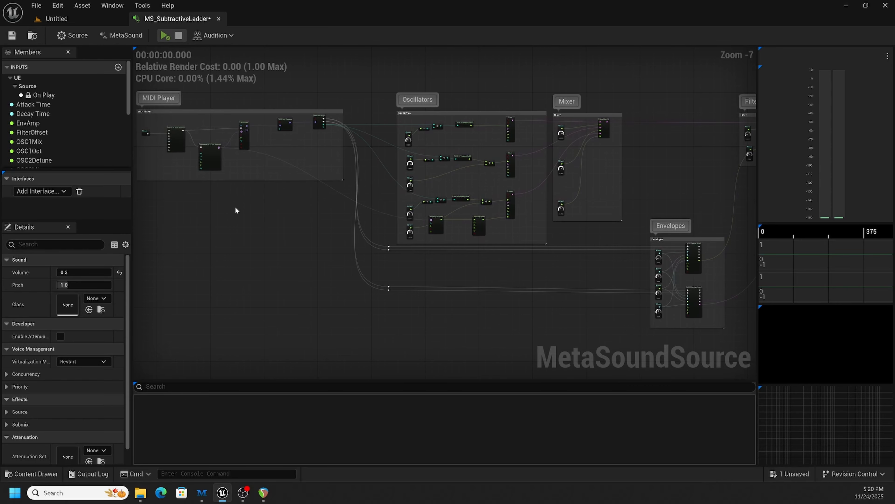
pyautogui.moveTo(236, 206); pyautogui.dragTo(316, 212, button='right')
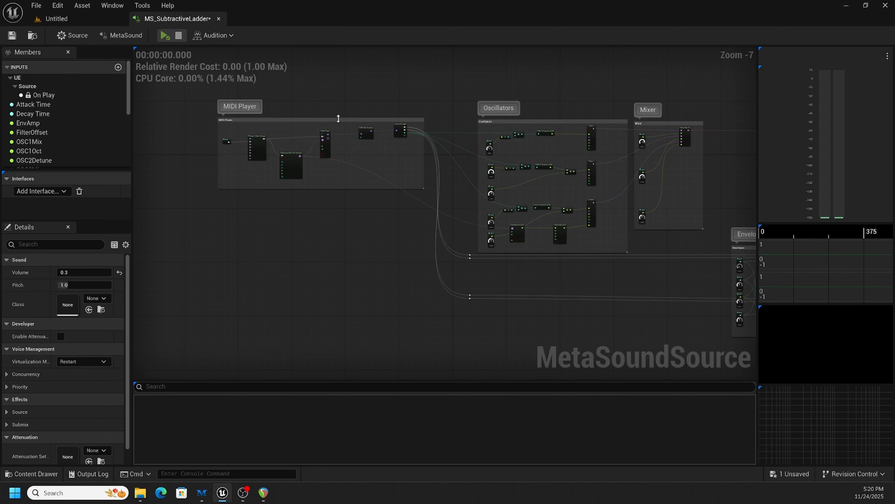
pyautogui.moveTo(337, 121); pyautogui.dragTo(329, 255)
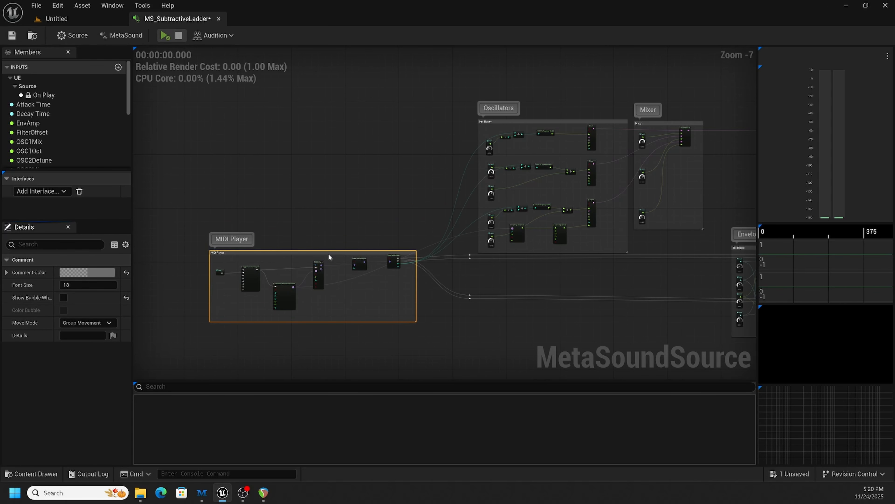
pyautogui.moveTo(328, 254); pyautogui.dragTo(326, 125)
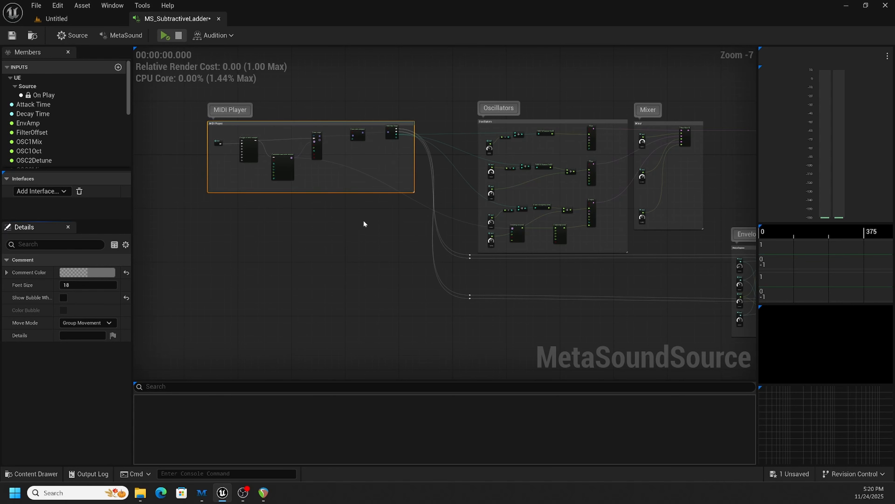
# Step: Examine the MIDI Player group and the MIDI Note Trigger node's outputs to the rest of the patch
pyautogui.moveTo(573, 227); pyautogui.dragTo(406, 209, button='right')
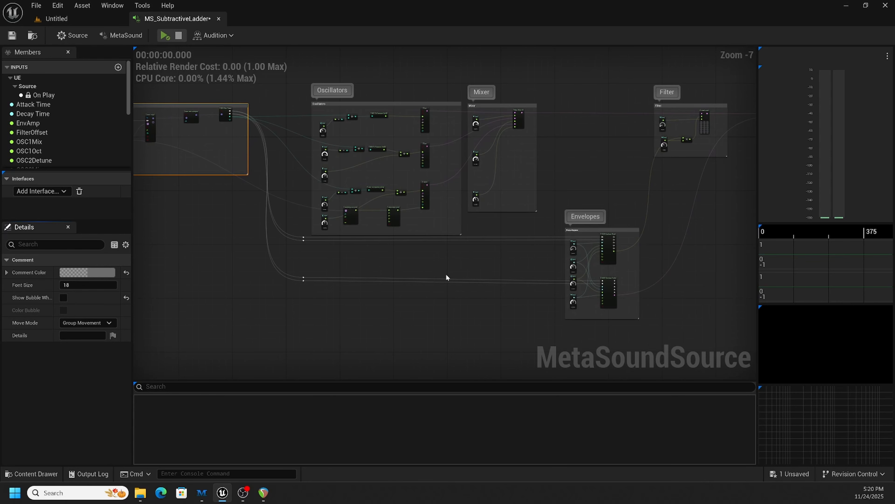
pyautogui.moveTo(412, 266); pyautogui.dragTo(494, 278, button='right')
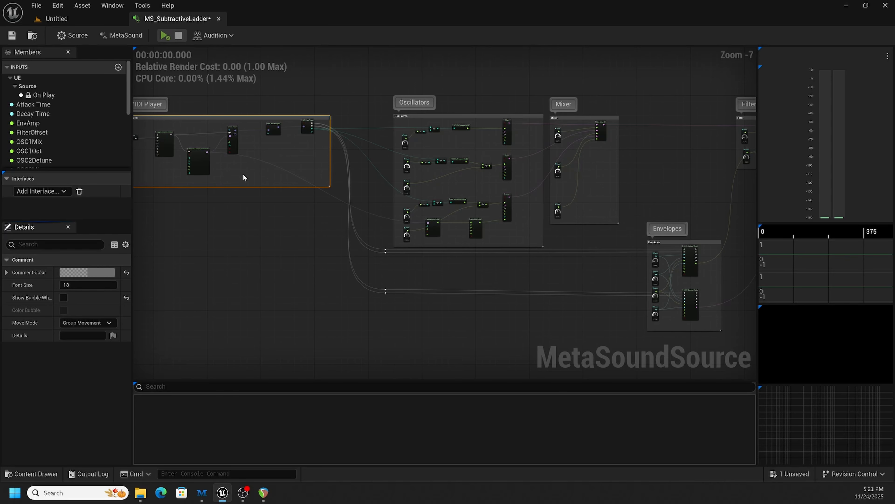
pyautogui.moveTo(260, 209); pyautogui.dragTo(328, 227, button='right')
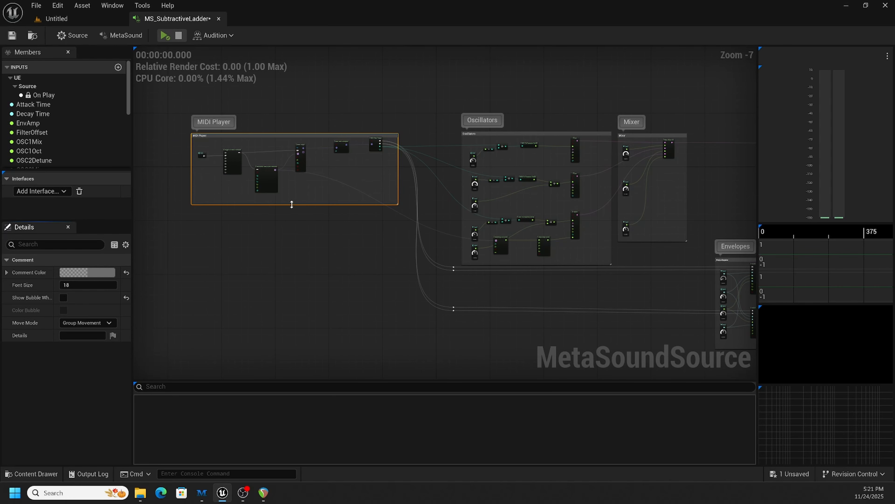
pyautogui.scroll(1, 293, 207)
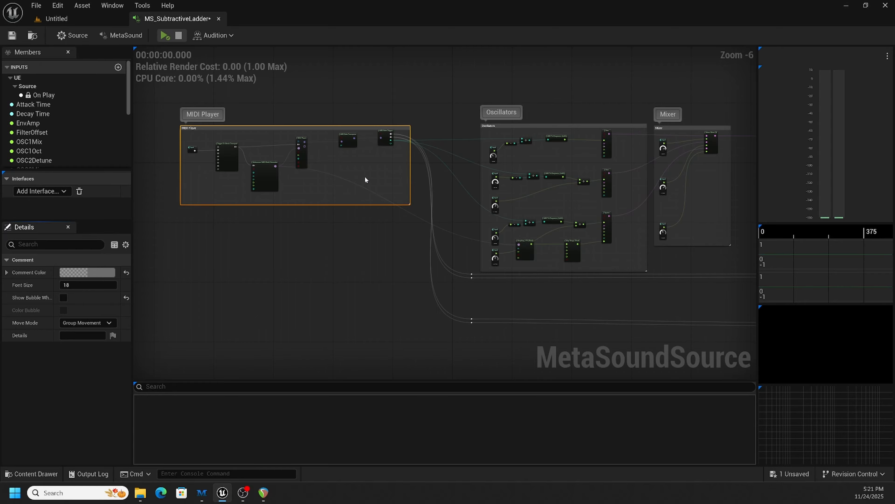
pyautogui.moveTo(416, 236); pyautogui.dragTo(300, 231, button='right')
pyautogui.scroll(3, 293, 147)
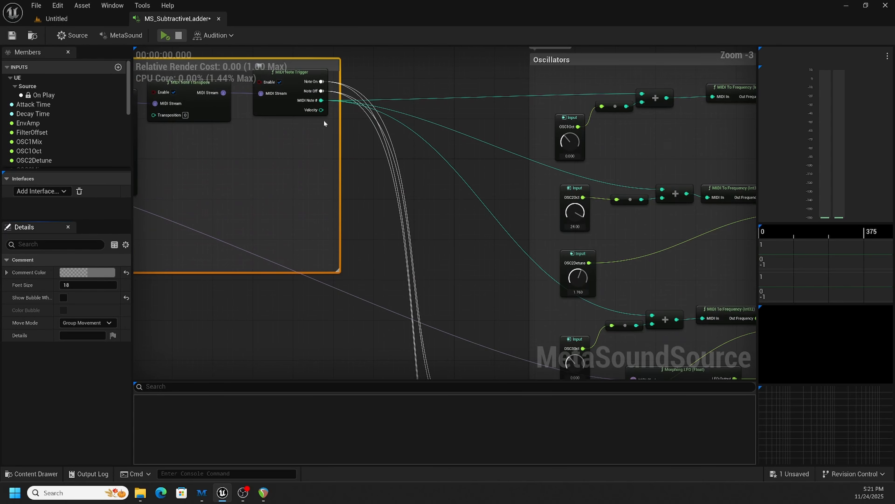
pyautogui.scroll(-1, 357, 150)
# Step: Examine the three oscillator chains in the Oscillators group, including the Square node's pulse-width modulation
pyautogui.moveTo(424, 224); pyautogui.dragTo(362, 88, button='right')
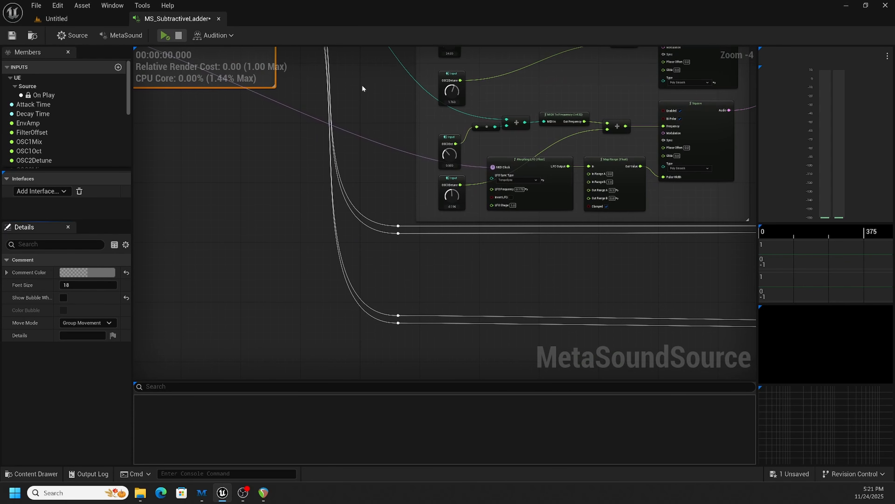
pyautogui.moveTo(530, 266); pyautogui.dragTo(462, 309, button='right')
pyautogui.moveTo(594, 303); pyautogui.dragTo(491, 306, button='right')
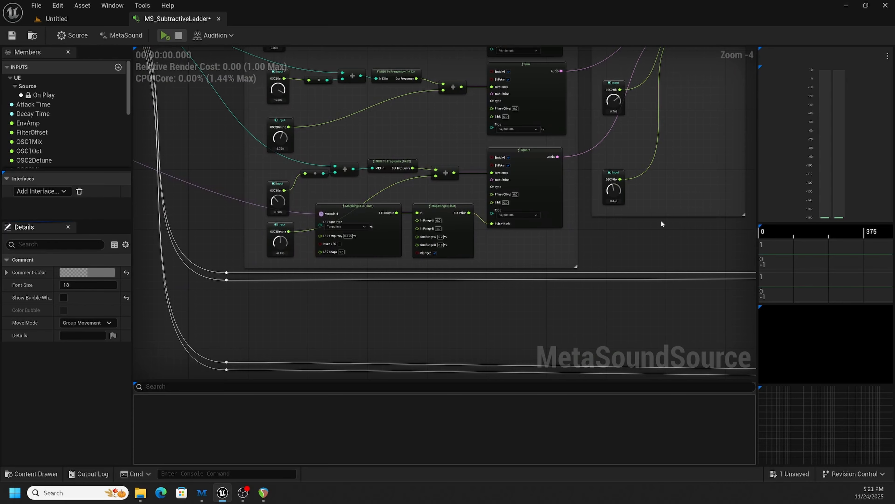
pyautogui.moveTo(654, 256); pyautogui.dragTo(680, 289, button='right')
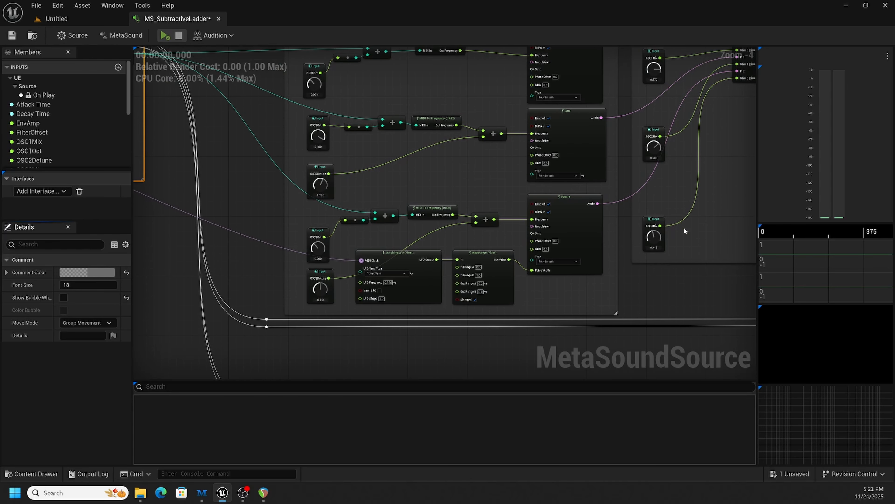
pyautogui.scroll(-2, 497, 205)
pyautogui.scroll(2, 497, 204)
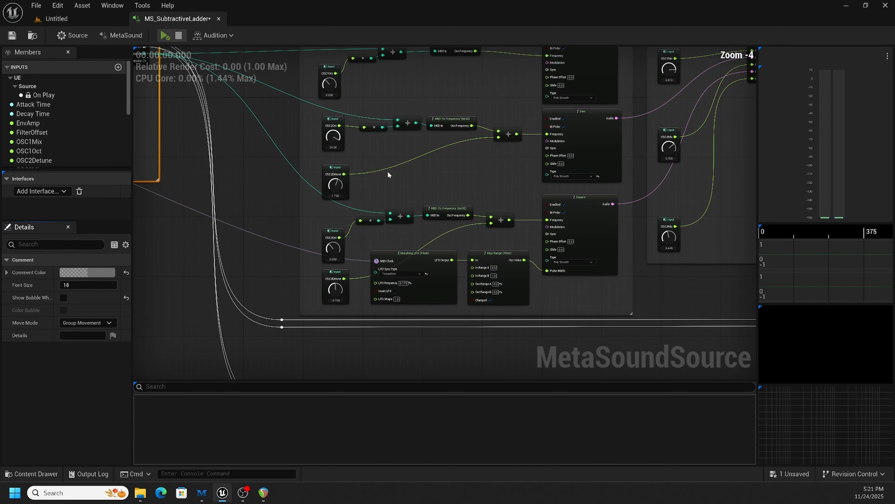
pyautogui.moveTo(299, 139); pyautogui.dragTo(373, 201, button='right')
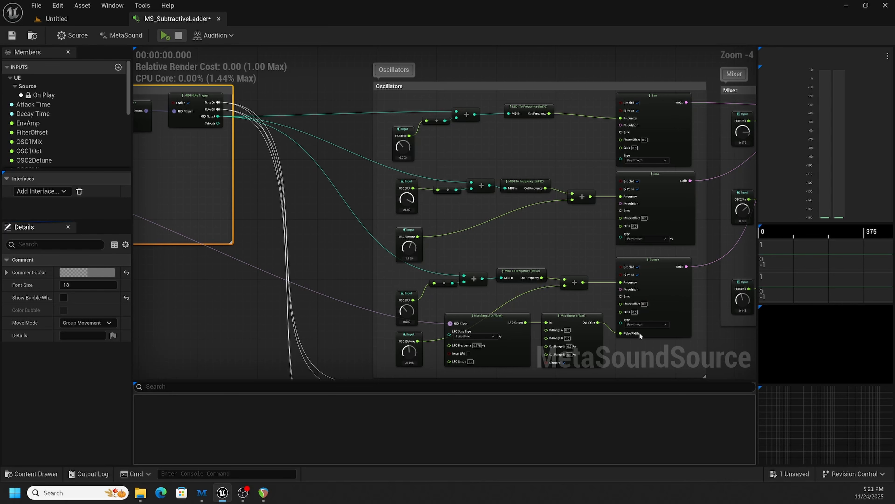
pyautogui.moveTo(562, 249); pyautogui.dragTo(583, 241, button='right')
# Step: Play the MetaSound and trace the Note On and Note Off triggers from MIDI Note Trigger to the ADSR envelopes
pyautogui.click(164, 35)
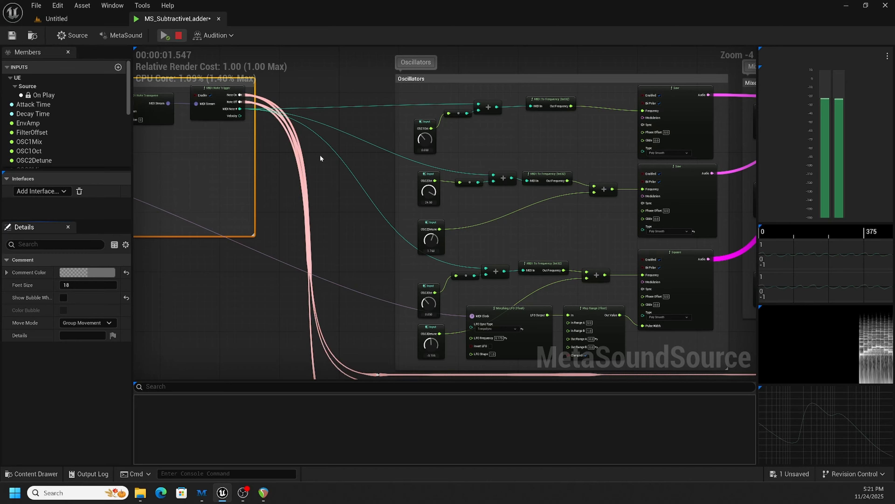
pyautogui.scroll(-2, 324, 156)
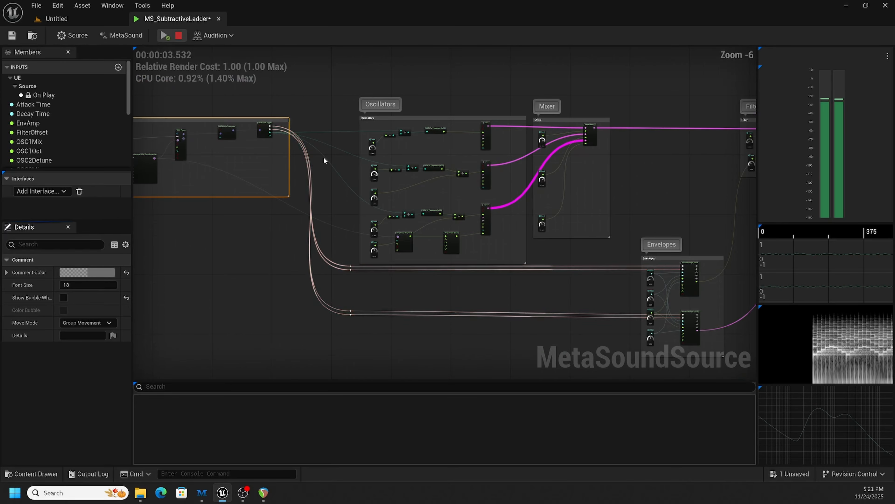
pyautogui.moveTo(306, 172); pyautogui.dragTo(416, 161, button='right')
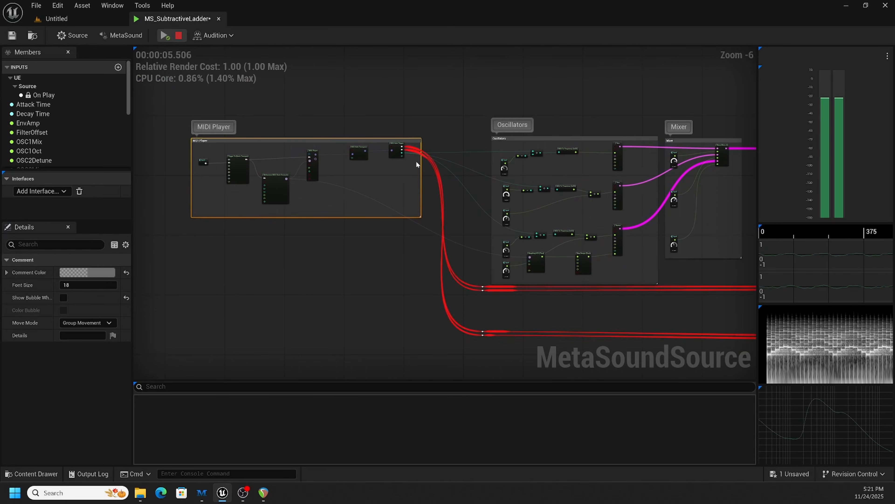
pyautogui.scroll(3, 416, 161)
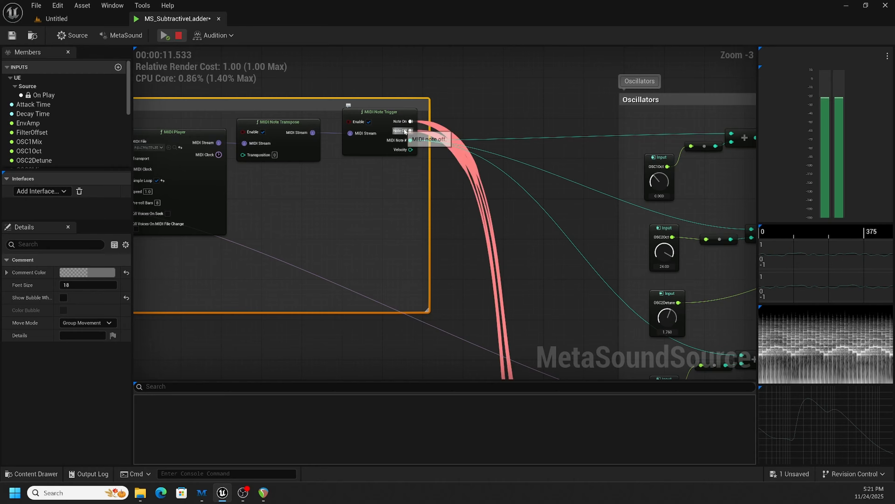
pyautogui.moveTo(449, 208); pyautogui.dragTo(282, 81, button='right')
pyautogui.scroll(-2, 396, 154)
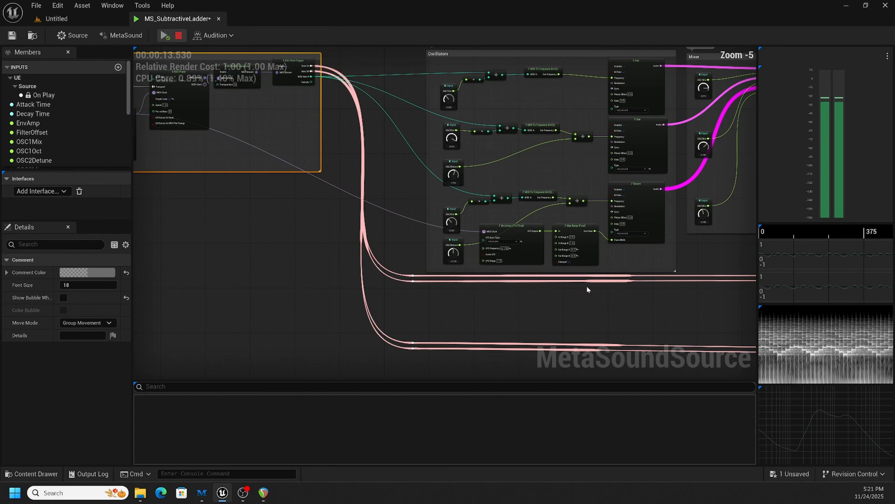
pyautogui.moveTo(608, 305); pyautogui.dragTo(372, 309, button='right')
pyautogui.moveTo(494, 310); pyautogui.dragTo(359, 295, button='right')
pyautogui.scroll(1, 563, 280)
pyautogui.moveTo(560, 302); pyautogui.dragTo(563, 233, button='right')
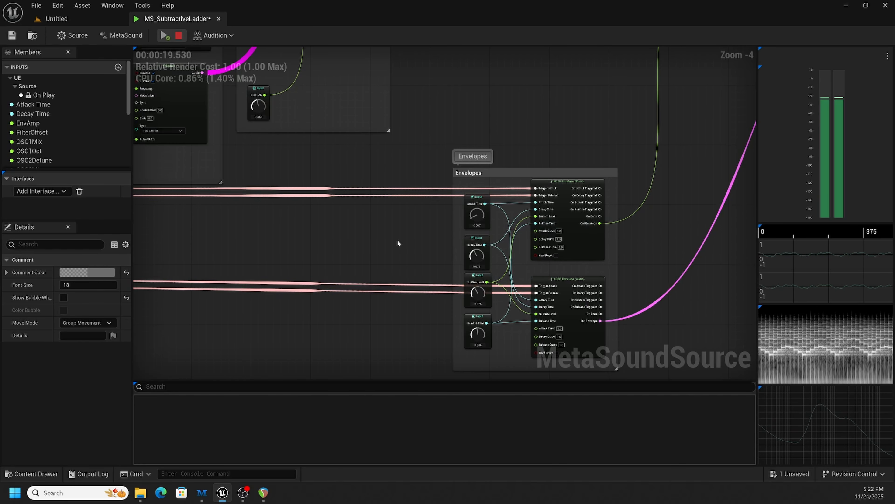
# Step: Return to the MIDI Note Trigger node and inspect the live value of its MIDI Note # output
pyautogui.moveTo(397, 243); pyautogui.dragTo(626, 254, button='right')
pyautogui.moveTo(476, 251); pyautogui.dragTo(483, 252, button='right')
pyautogui.scroll(-2, 521, 258)
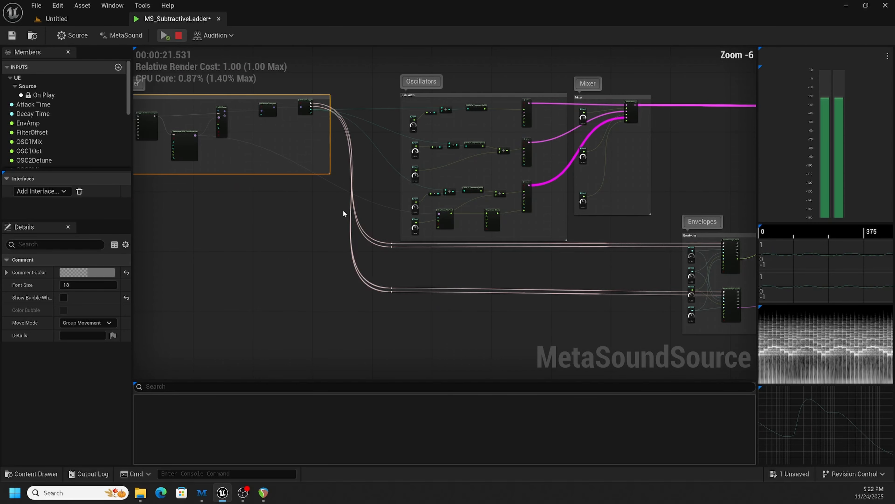
pyautogui.moveTo(329, 204); pyautogui.dragTo(363, 270, button='right')
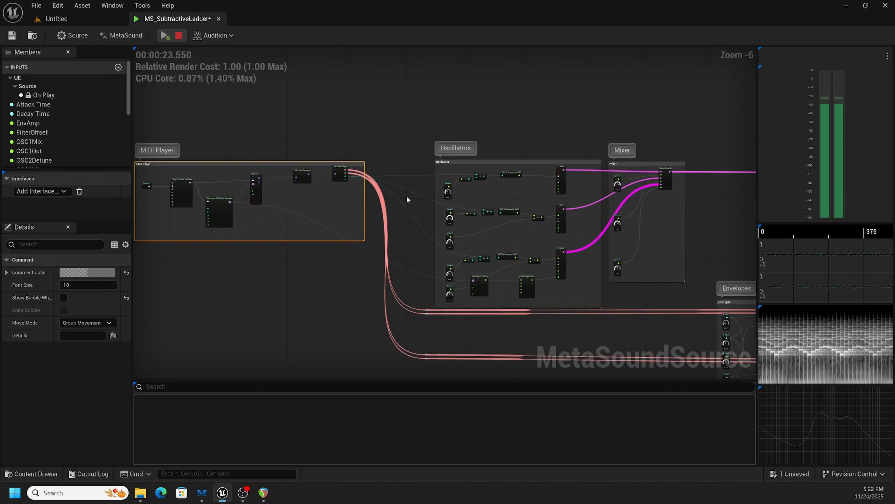
pyautogui.scroll(3, 409, 196)
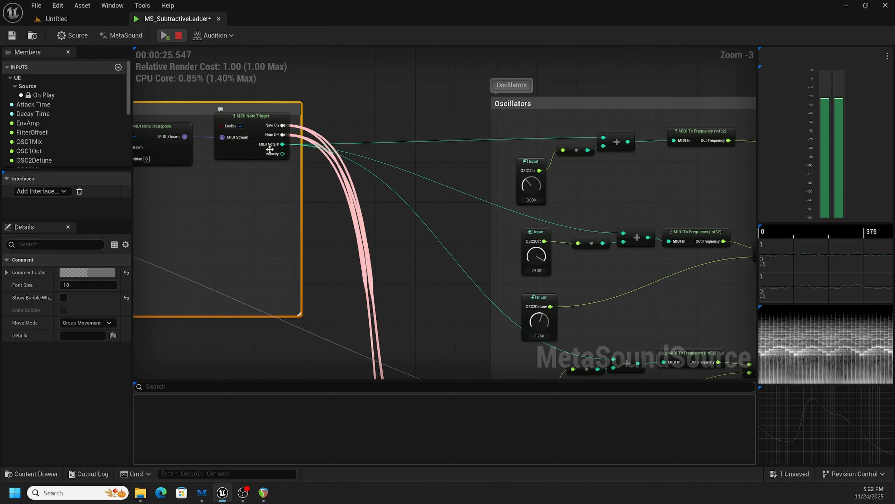
pyautogui.moveTo(282, 144)
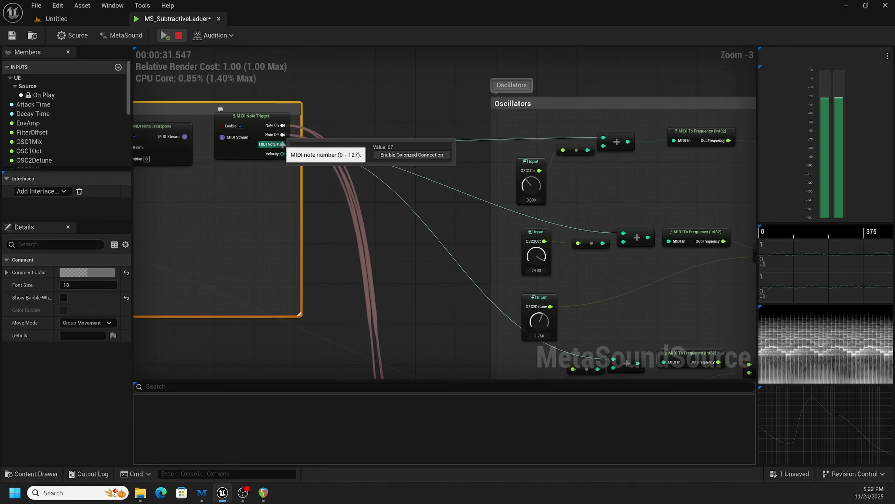
# Step: Trace the note number through the MIDI To Frequency nodes to the Saw and Square oscillators, and stop the playback
pyautogui.moveTo(481, 173); pyautogui.dragTo(293, 160, button='right')
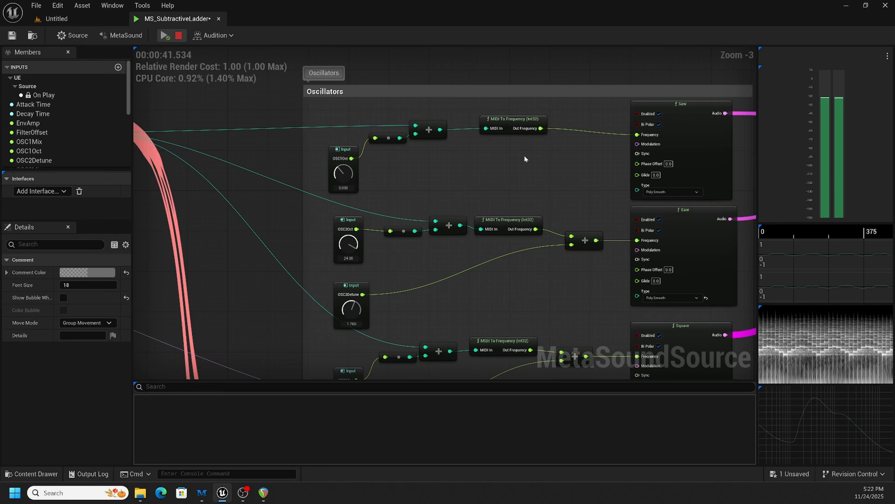
pyautogui.moveTo(524, 155); pyautogui.dragTo(388, 132, button='right')
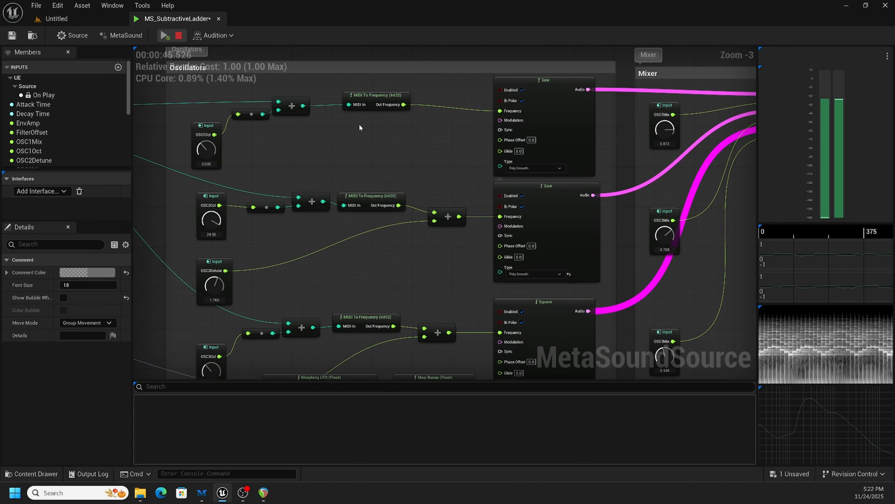
pyautogui.click(179, 35)
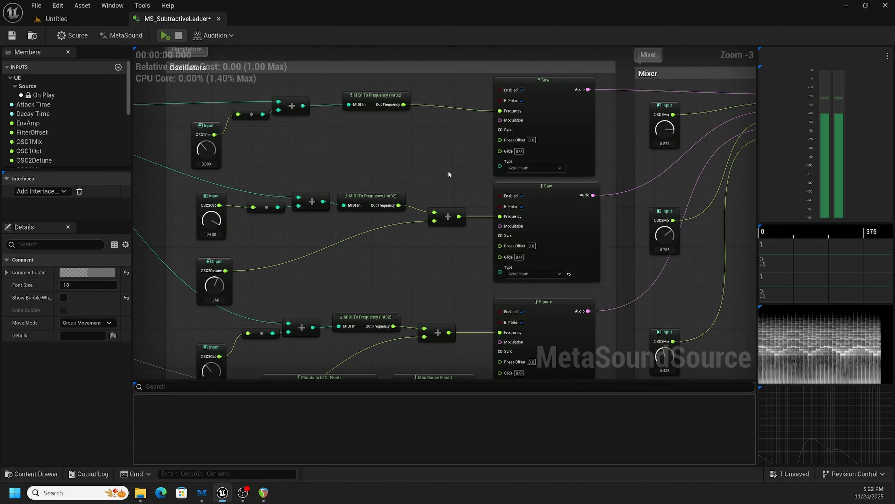
pyautogui.moveTo(448, 170); pyautogui.dragTo(404, 147, button='right')
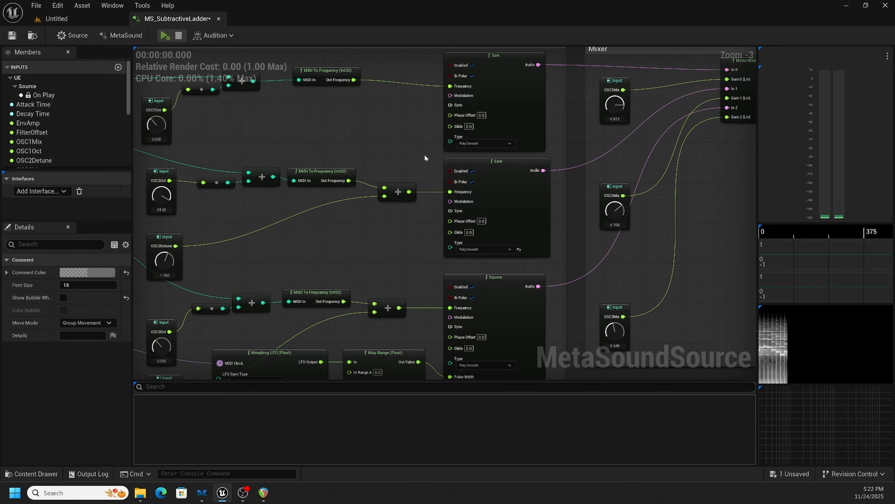
pyautogui.moveTo(424, 247); pyautogui.dragTo(430, 187, button='right')
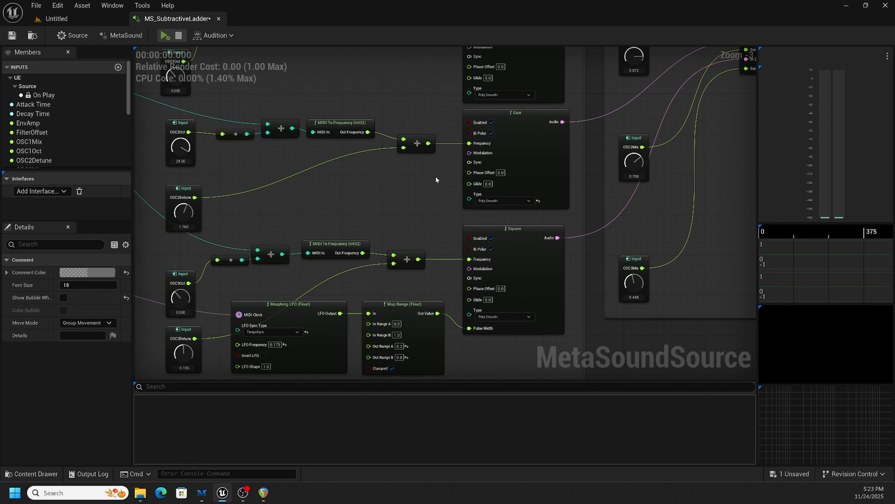
# Step: Trace the audio outputs of the two Saw nodes and the Square node into the Mono Mixer and its gain inputs
pyautogui.moveTo(439, 186); pyautogui.dragTo(398, 273, button='right')
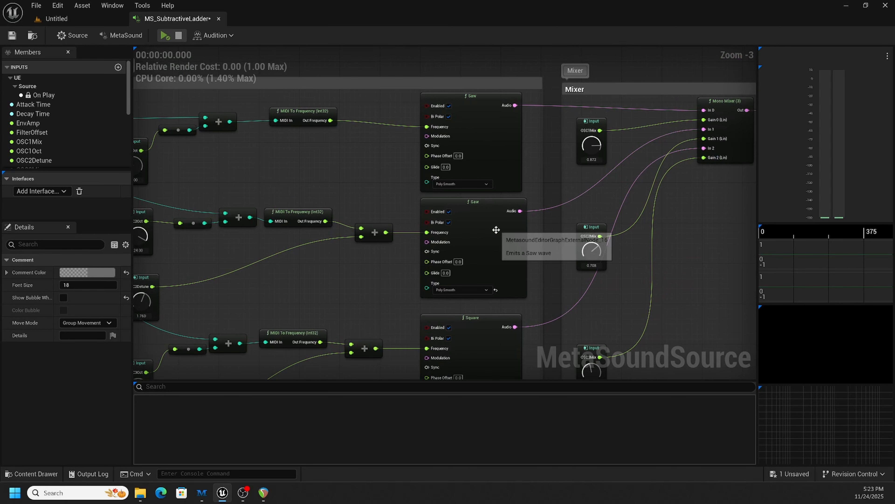
pyautogui.moveTo(347, 186); pyautogui.dragTo(503, 267, button='right')
pyautogui.moveTo(370, 141); pyautogui.dragTo(247, 149, button='right')
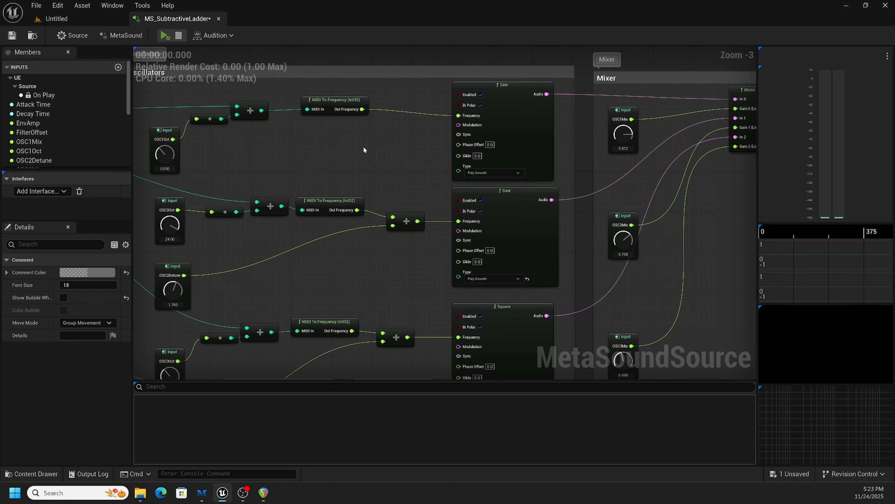
pyautogui.moveTo(363, 151); pyautogui.dragTo(322, 118, button='right')
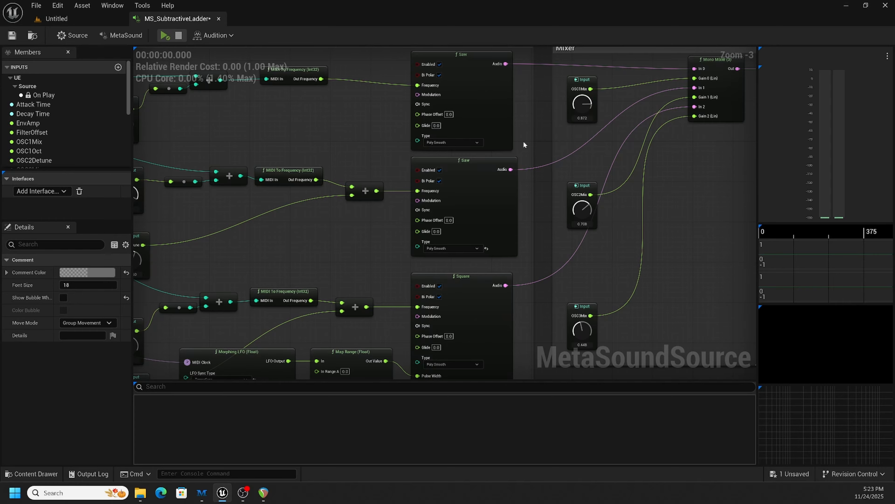
pyautogui.moveTo(521, 140); pyautogui.dragTo(509, 103, button='right')
pyautogui.moveTo(620, 166); pyautogui.dragTo(576, 225, button='right')
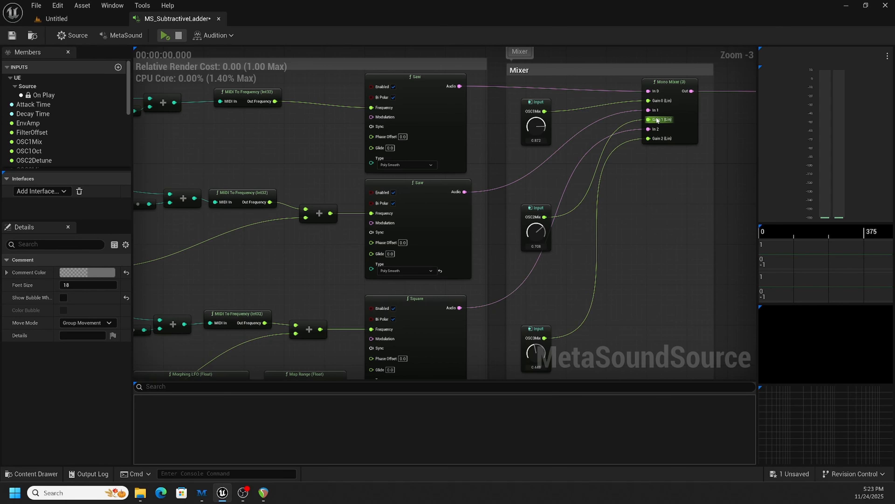
# Step: Examine how the octave and detune inputs alter the pitch of each oscillator in the Oscillators group
pyautogui.moveTo(484, 284); pyautogui.dragTo(529, 190, button='right')
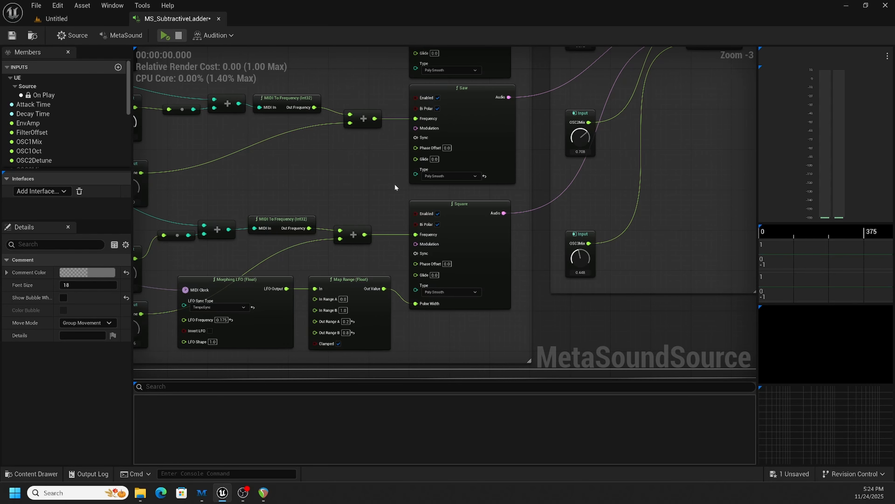
pyautogui.moveTo(392, 183); pyautogui.dragTo(404, 302, button='right')
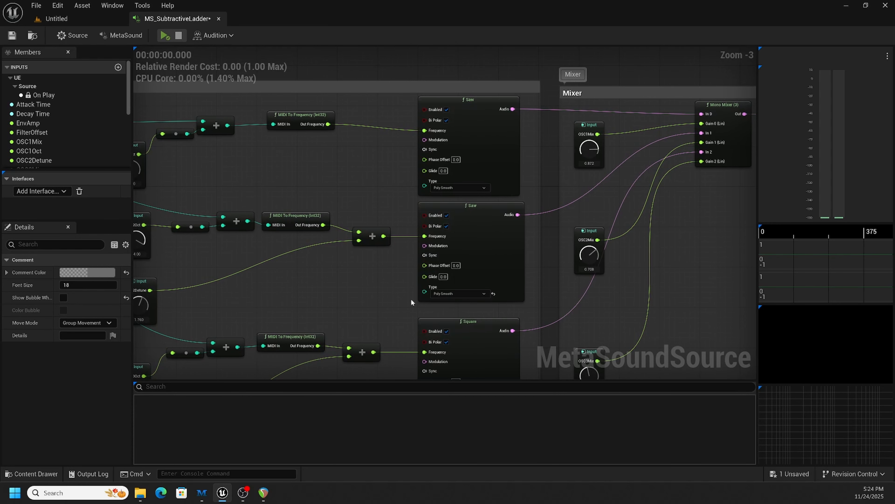
pyautogui.moveTo(411, 299); pyautogui.dragTo(560, 261, button='right')
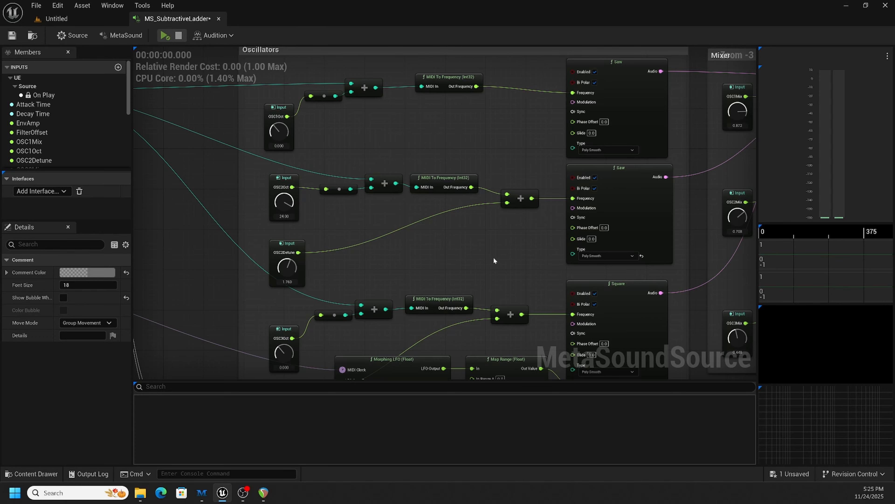
pyautogui.moveTo(494, 257); pyautogui.dragTo(519, 214, button='right')
pyautogui.moveTo(447, 218); pyautogui.dragTo(414, 189, button='right')
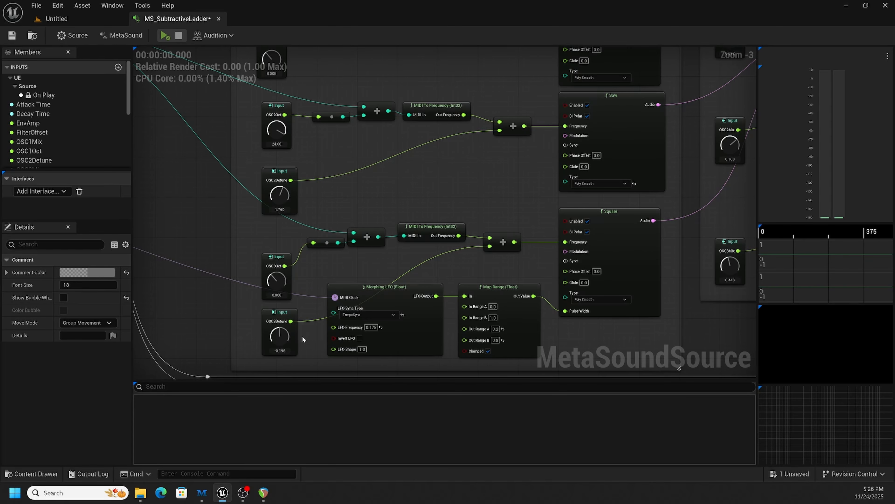
# Step: Turn the OSC2Mix and OSC3Mix knobs in the Mixer group down to 0
pyautogui.moveTo(416, 186); pyautogui.dragTo(258, 221, button='right')
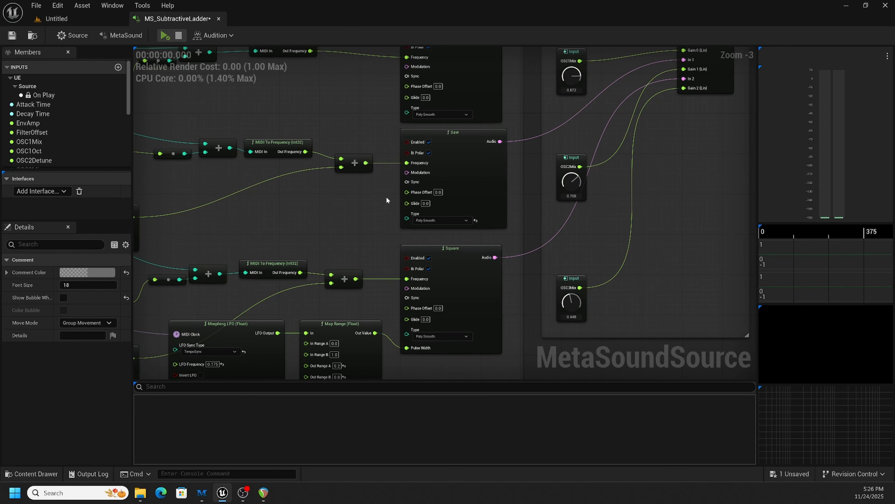
pyautogui.moveTo(575, 181); pyautogui.dragTo(570, 241)
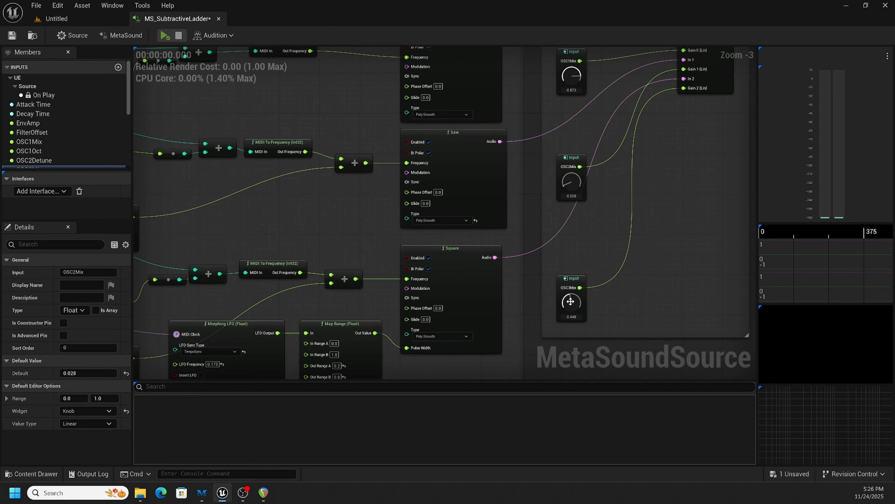
pyautogui.moveTo(570, 301); pyautogui.dragTo(577, 353)
pyautogui.moveTo(570, 180); pyautogui.dragTo(569, 199)
# Step: Play the MetaSound to hear oscillator 1 alone, and stop the playback
pyautogui.moveTo(330, 113); pyautogui.dragTo(412, 123, button='right')
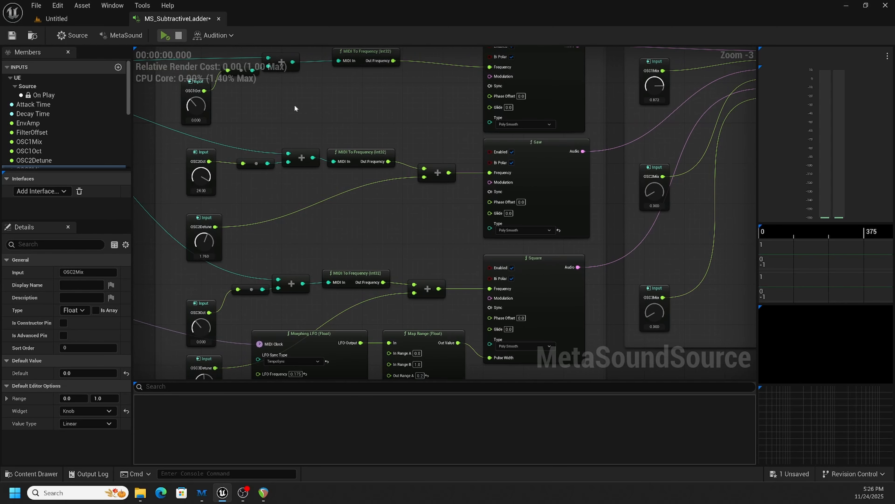
pyautogui.click(165, 35)
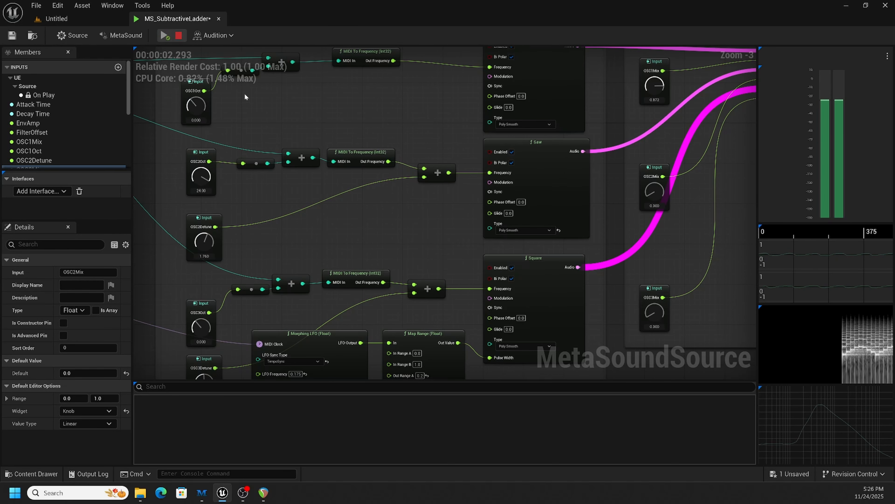
pyautogui.moveTo(363, 107); pyautogui.dragTo(332, 146, button='right')
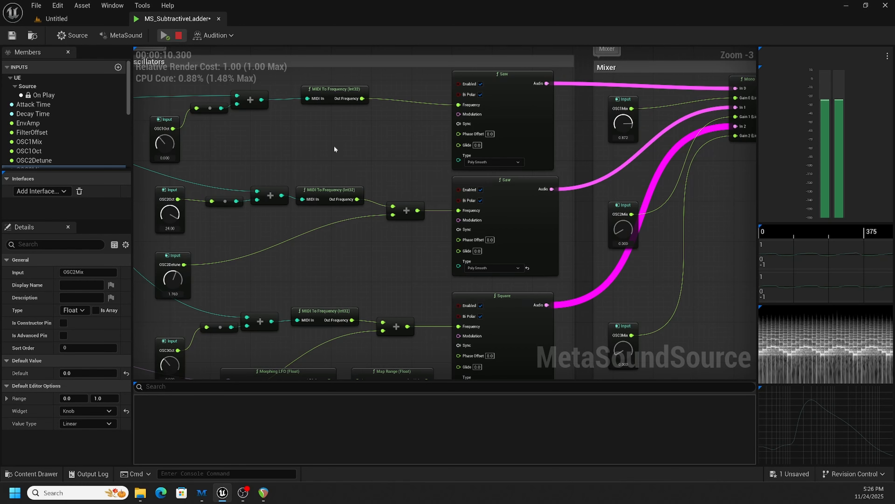
pyautogui.click(179, 35)
# Step: Enable Bypass on the Plate Reverb (Stereo) node after the VCA
pyautogui.moveTo(640, 175); pyautogui.dragTo(261, 181, button='right')
pyautogui.moveTo(558, 172); pyautogui.dragTo(338, 180, button='right')
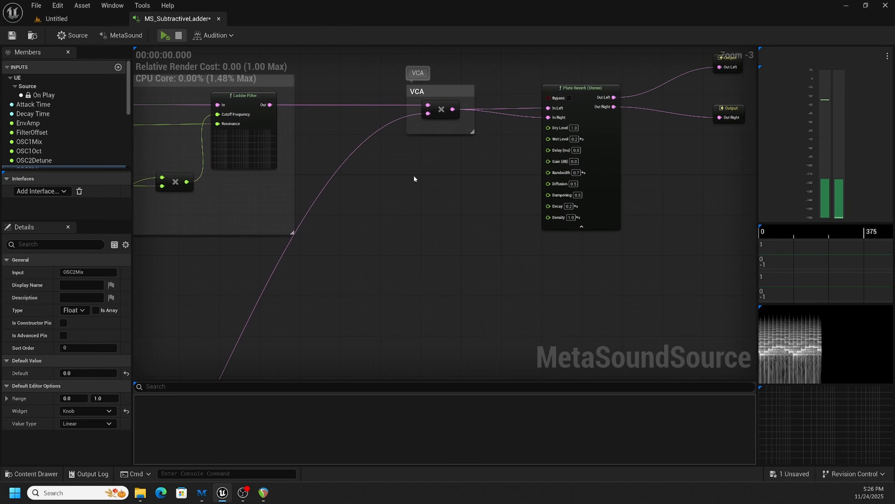
pyautogui.click(569, 98)
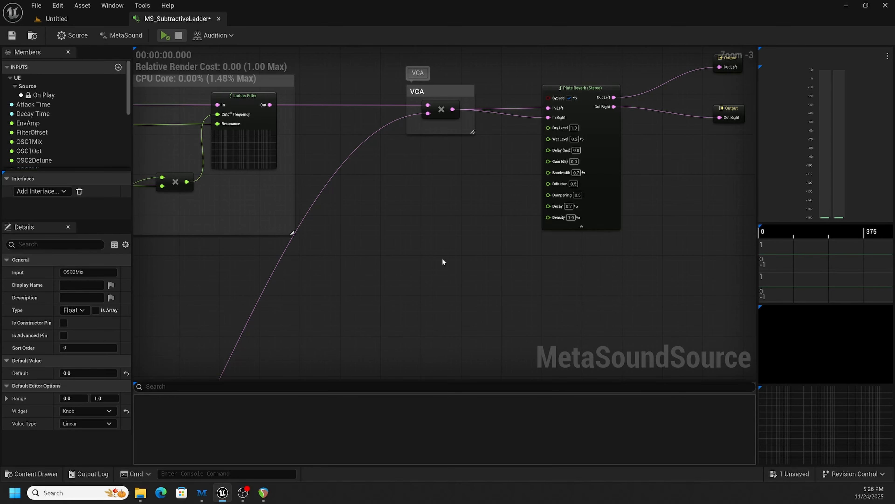
# Step: Play the MetaSound and set both OSC2Detune and OSC2Oct to 0
pyautogui.moveTo(238, 262); pyautogui.dragTo(312, 86, button='right')
pyautogui.click(164, 35)
pyautogui.moveTo(431, 190); pyautogui.dragTo(413, 141, button='right')
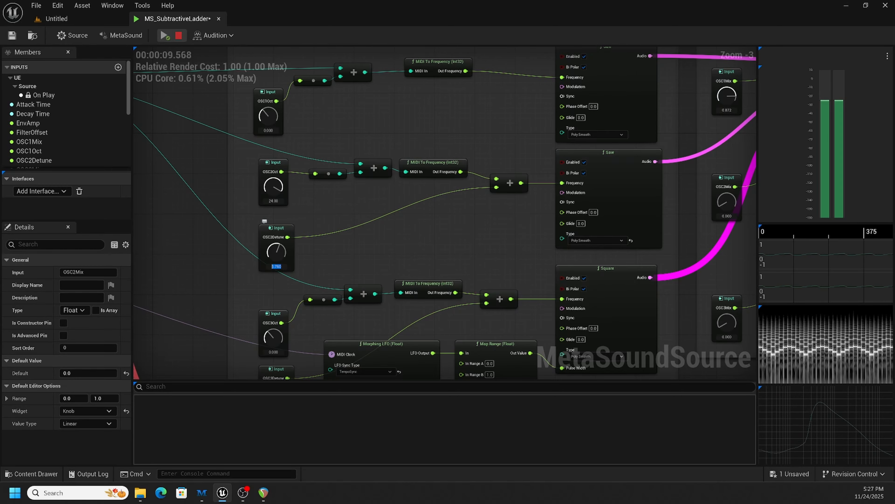
pyautogui.click(283, 262)
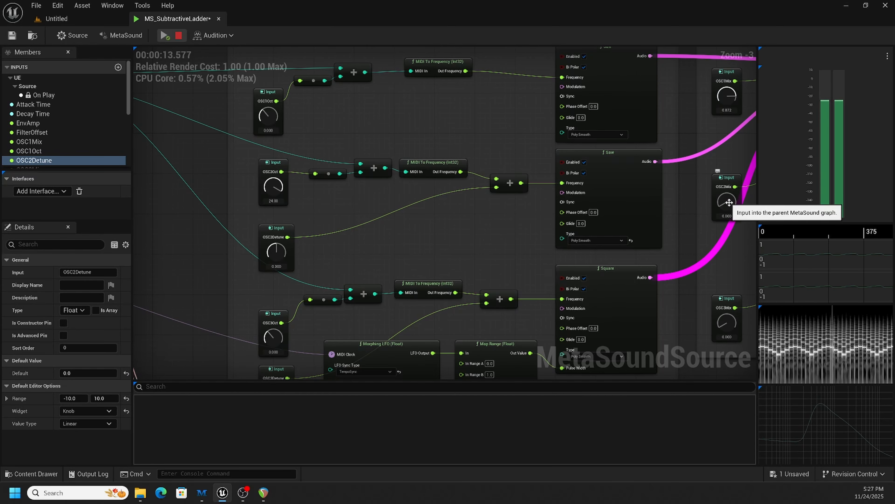
pyautogui.click(279, 203)
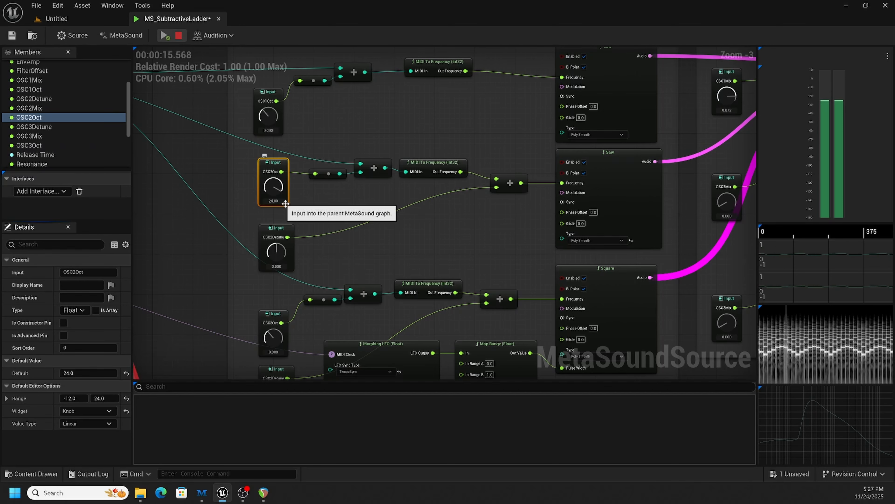
pyautogui.click(276, 201)
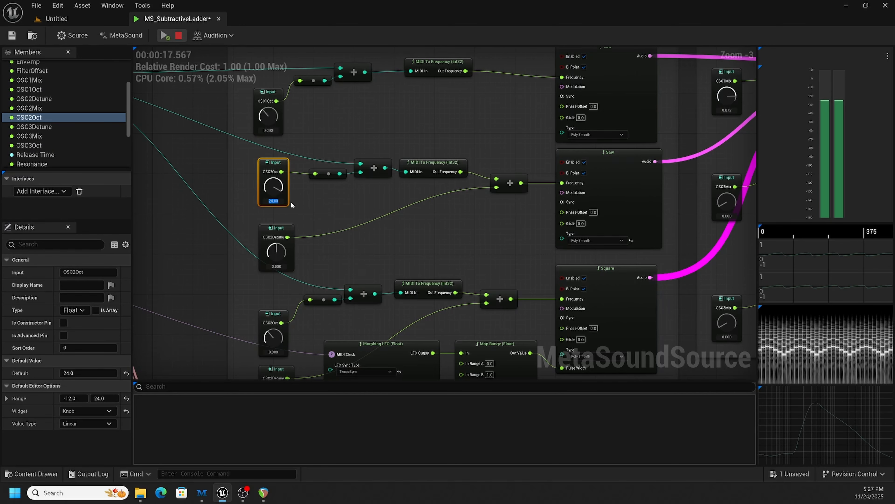
pyautogui.write('0')
pyautogui.press('Return')
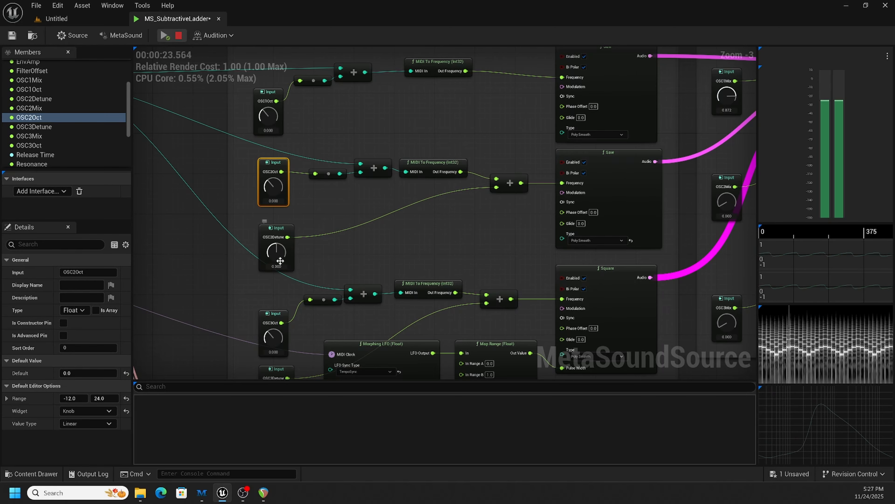
# Step: Raise OSC2Mix to about 0.84, sweep OSC2Detune and leave it at about -2.8, and stop the playback
pyautogui.moveTo(736, 211); pyautogui.dragTo(736, 149)
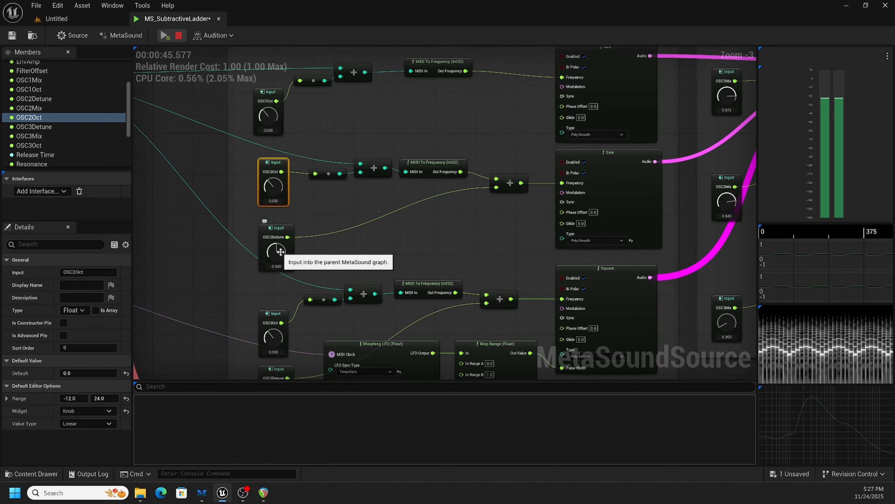
pyautogui.moveTo(281, 251); pyautogui.dragTo(279, 254)
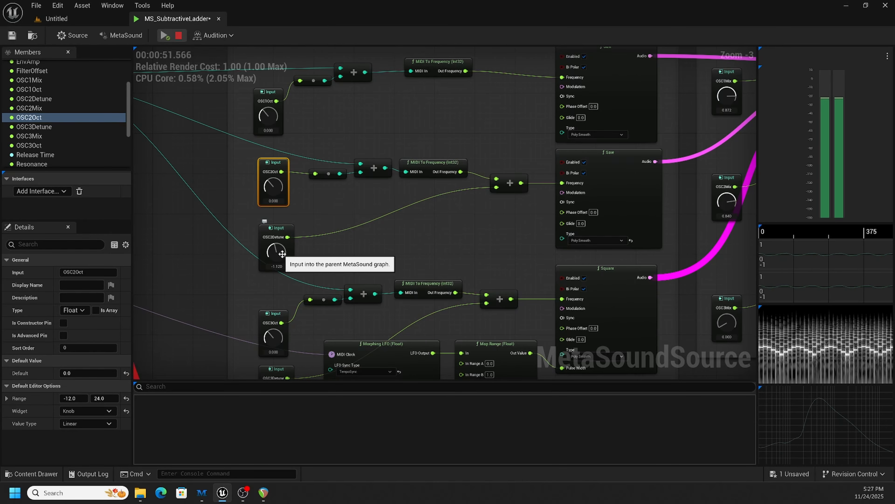
pyautogui.moveTo(280, 254); pyautogui.dragTo(277, 272)
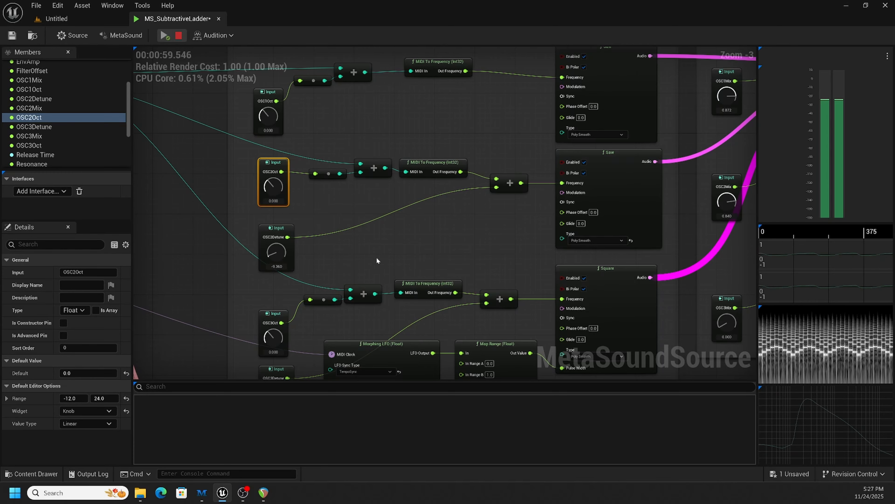
pyautogui.moveTo(276, 253); pyautogui.dragTo(277, 230)
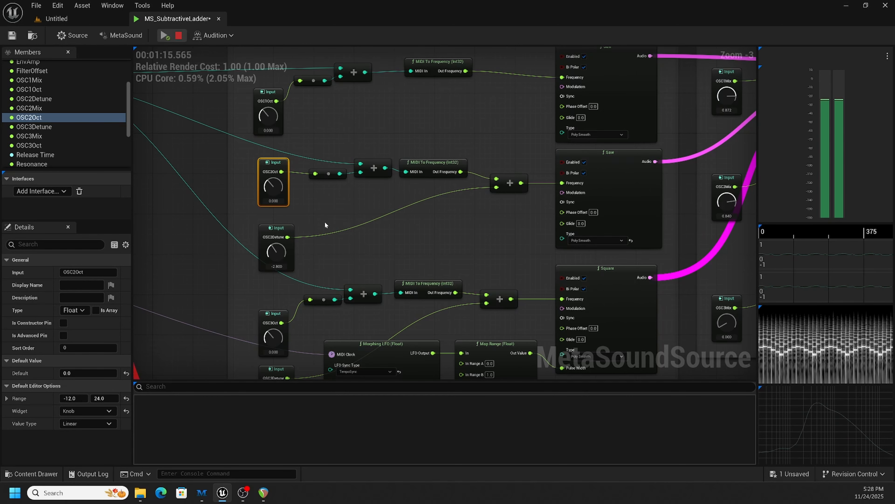
pyautogui.click(177, 36)
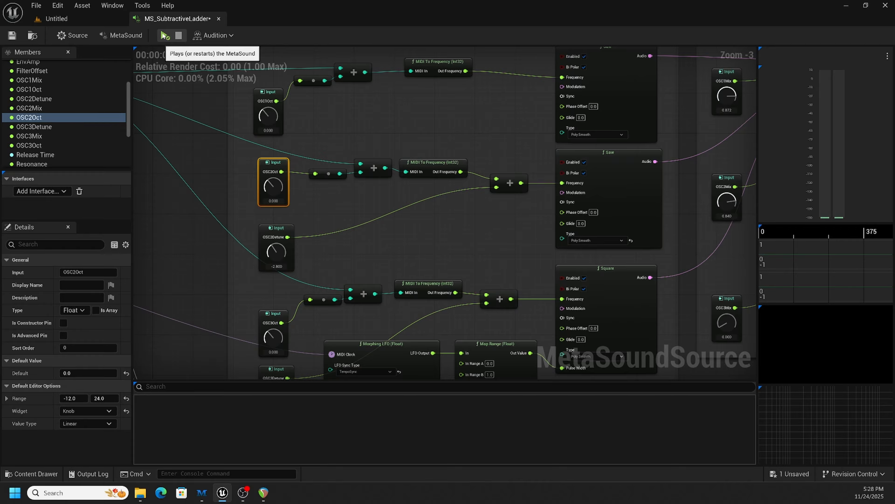
# Step: Play the MetaSound, view its detuned sound in Insight's spectrogram from the Front Low angle, and stop the playback
pyautogui.click(165, 36)
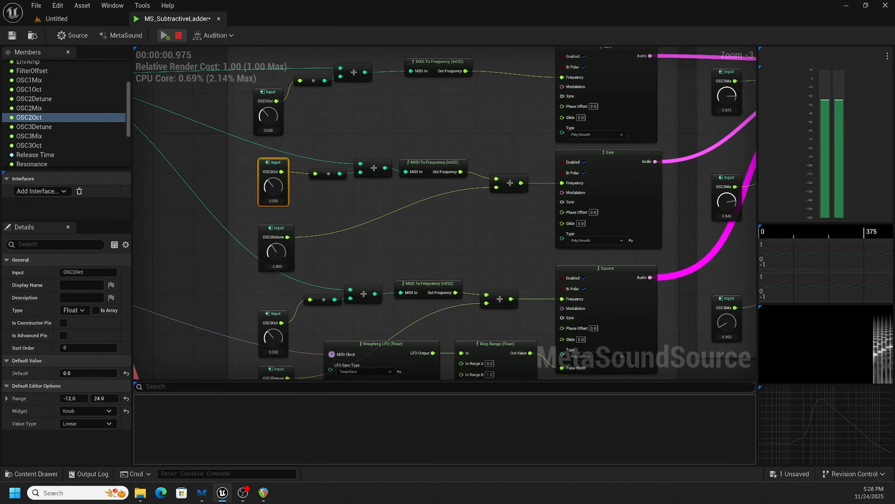
pyautogui.hotkey('alt', 'Tab')
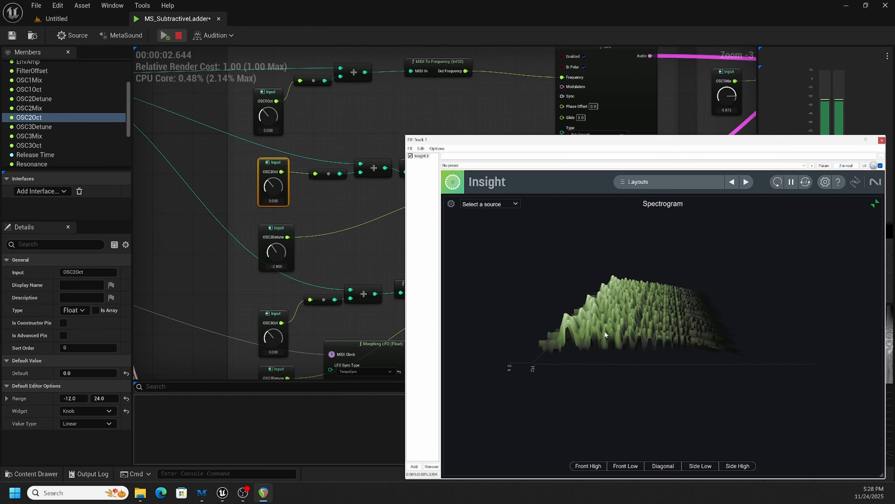
pyautogui.click(626, 466)
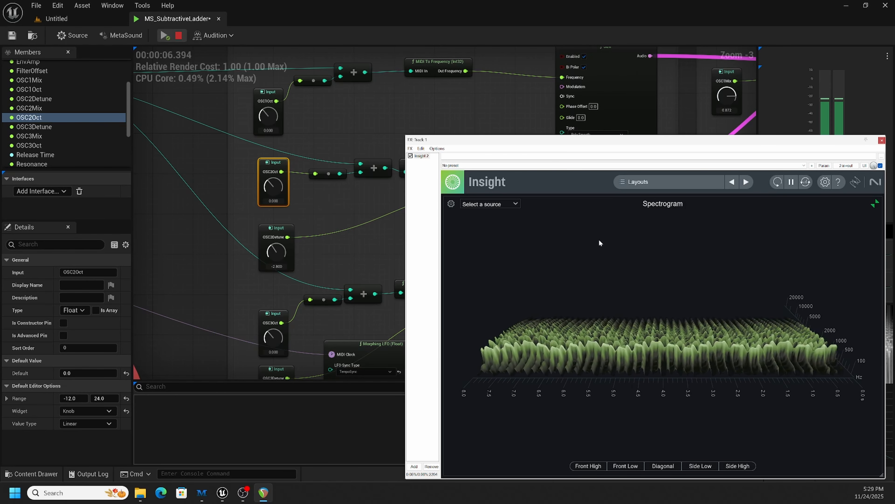
pyautogui.click(495, 118)
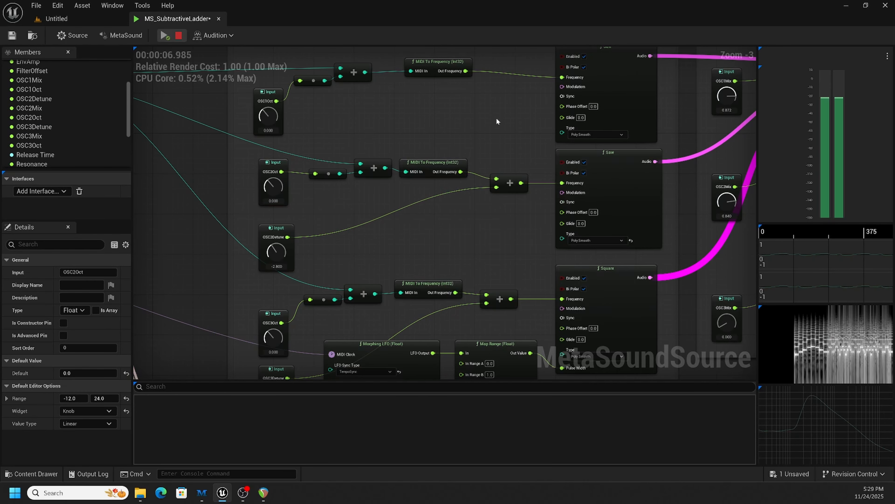
pyautogui.click(180, 36)
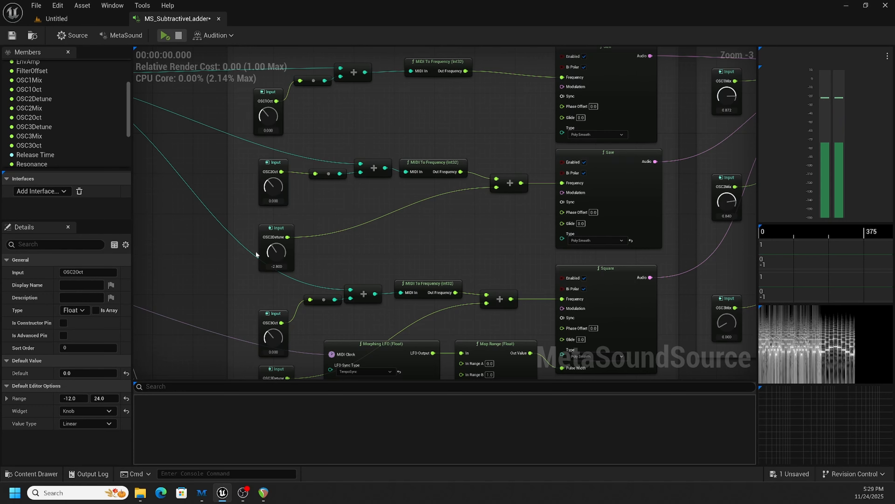
# Step: Set OSC2Oct to 12 to transpose the second oscillator up one octave
pyautogui.click(273, 201)
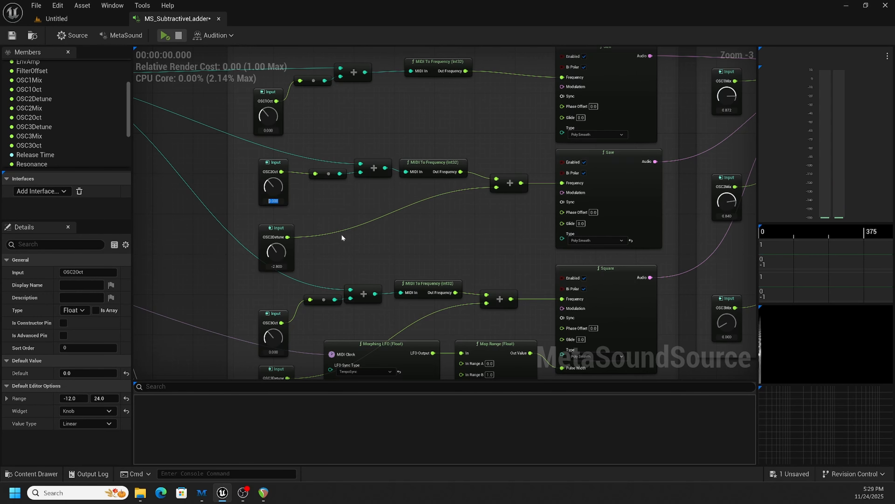
pyautogui.write('12')
pyautogui.press('Return')
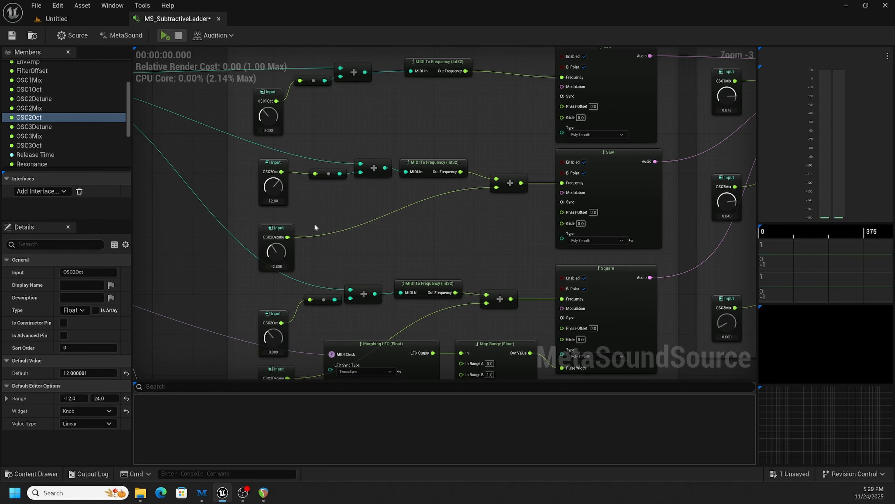
# Step: Play the MetaSound, balance OSC1Mix at about 0.796 and OSC2Mix at about 0.804, and stop the playback
pyautogui.click(164, 36)
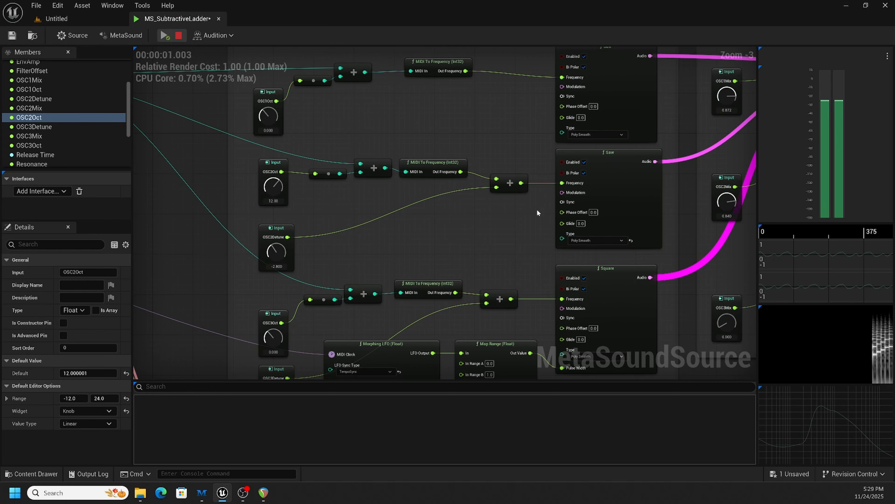
pyautogui.moveTo(729, 97)
pyautogui.mouseDown()
pyautogui.moveTo(725, 159)
pyautogui.moveTo(718, 107)
pyautogui.mouseUp()
pyautogui.moveTo(726, 197)
pyautogui.mouseDown()
pyautogui.moveTo(726, 218)
pyautogui.moveTo(730, 196)
pyautogui.mouseUp()
pyautogui.moveTo(725, 94); pyautogui.dragTo(725, 98)
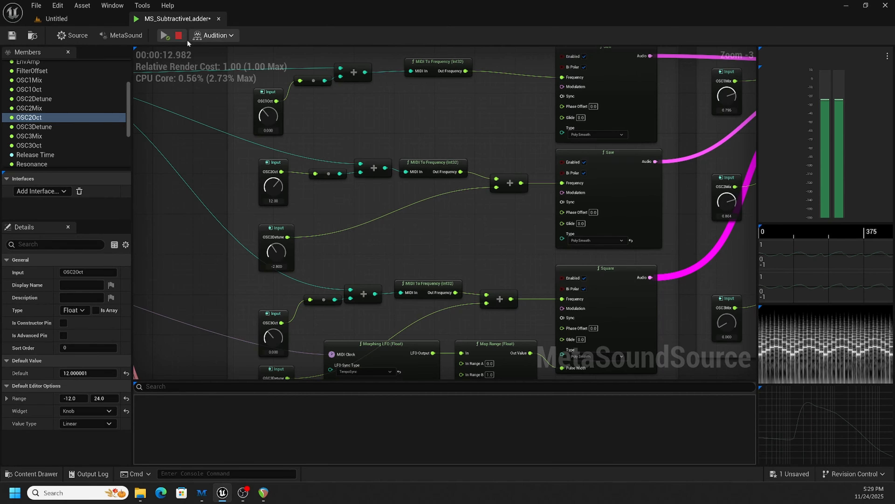
pyautogui.click(179, 36)
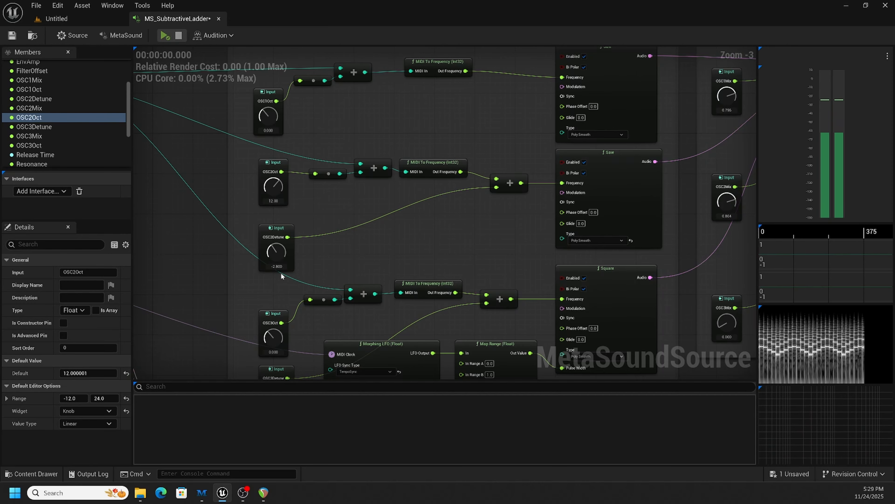
# Step: Set OSC2Oct to 7, play the MetaSound to hear that interval, and stop the playback
pyautogui.click(270, 201)
pyautogui.write('7')
pyautogui.press('Return')
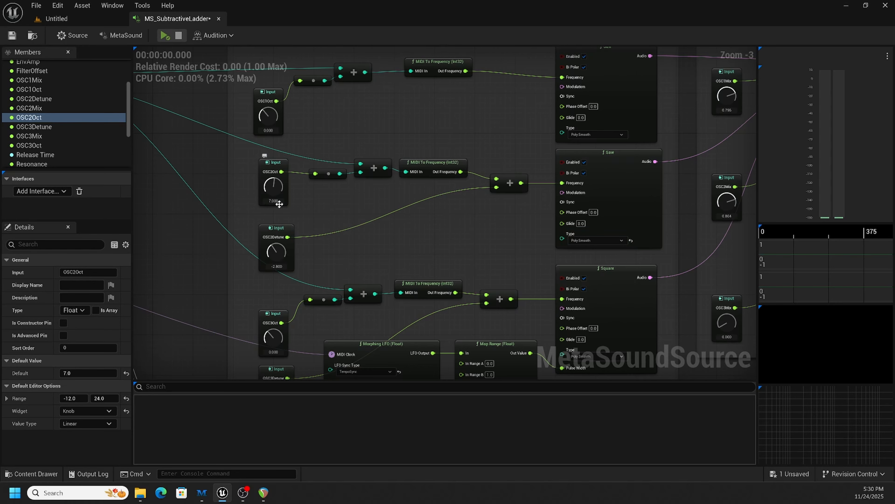
pyautogui.click(165, 35)
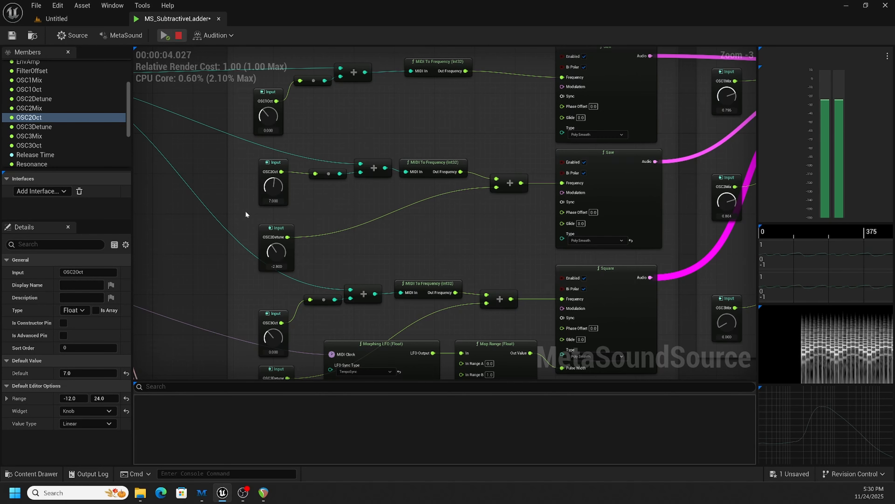
pyautogui.click(179, 36)
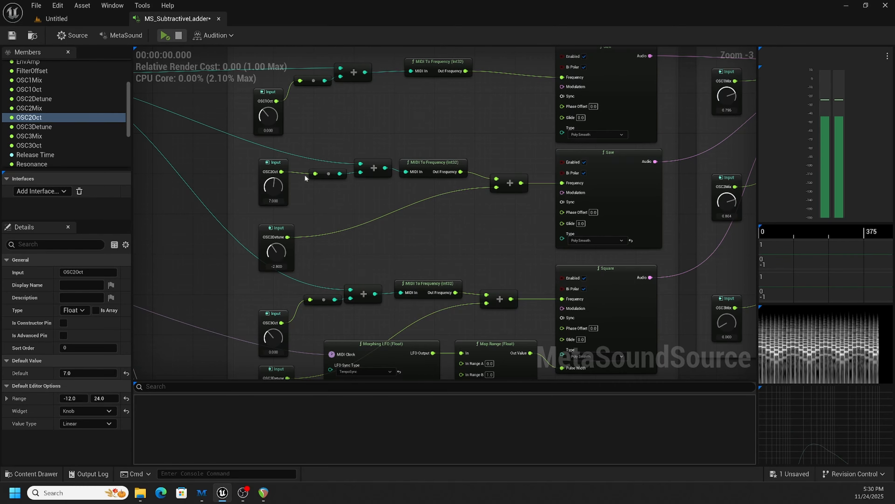
# Step: Set OSC2Oct back to 12
pyautogui.click(274, 202)
pyautogui.write('1200')
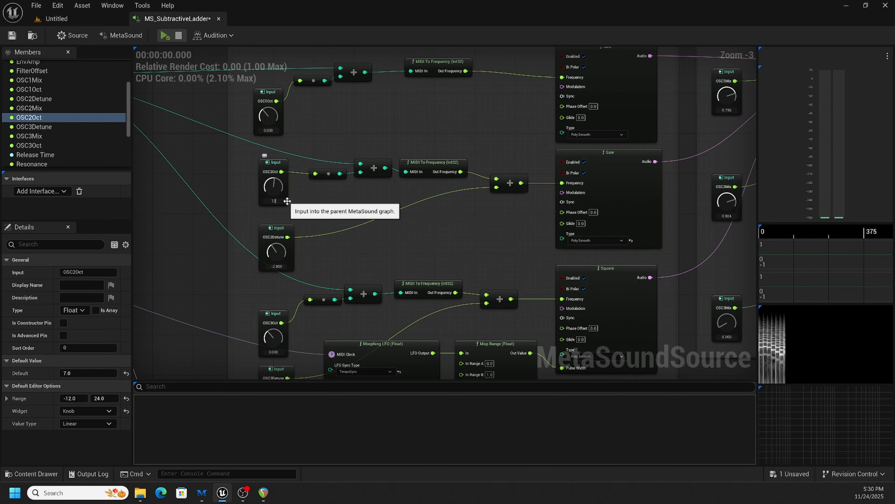
pyautogui.press('Return')
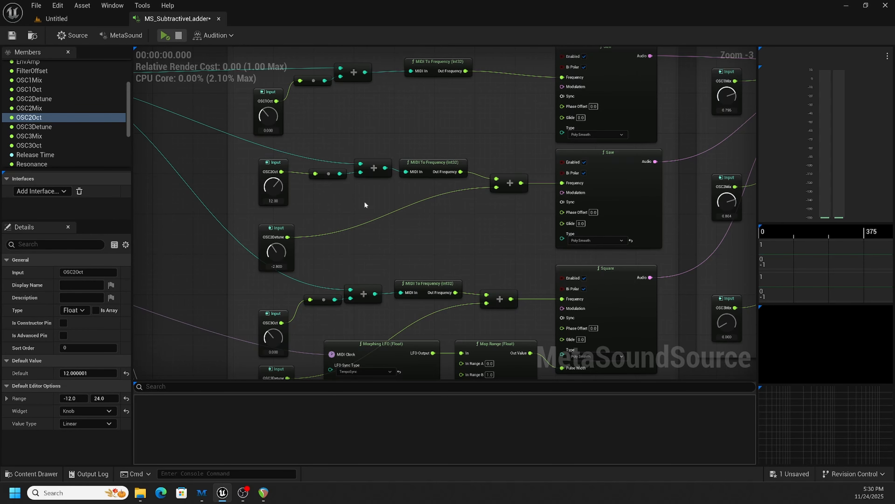
# Step: Play the MetaSound and raise OSC3Mix to about 0.708 to bring in the square oscillator
pyautogui.moveTo(376, 225); pyautogui.dragTo(341, 174, button='right')
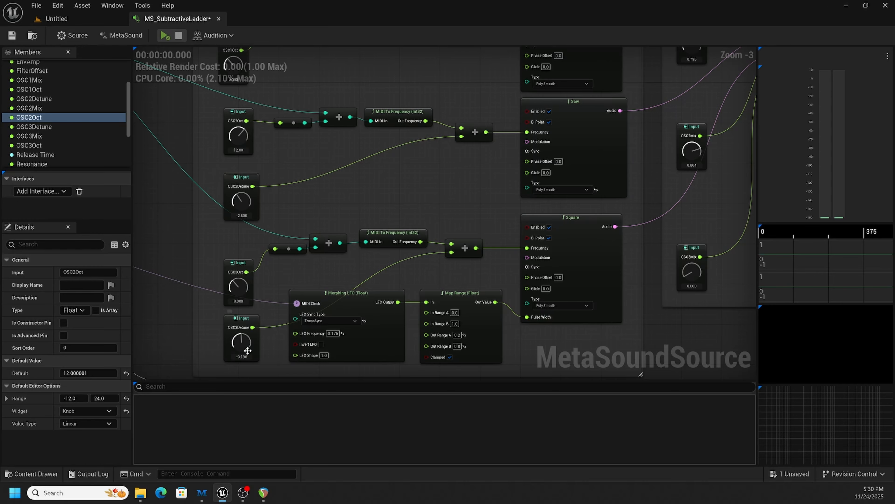
pyautogui.click(238, 301)
pyautogui.click(163, 36)
pyautogui.moveTo(692, 268); pyautogui.dragTo(690, 232)
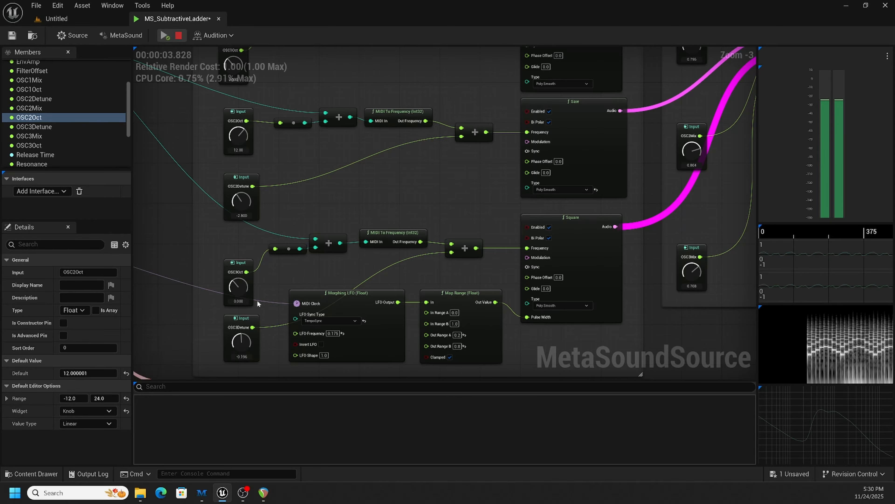
# Step: Try a high OSC3Oct offset of 24 during playback, and settle the third oscillator's offset at -12
pyautogui.click(239, 301)
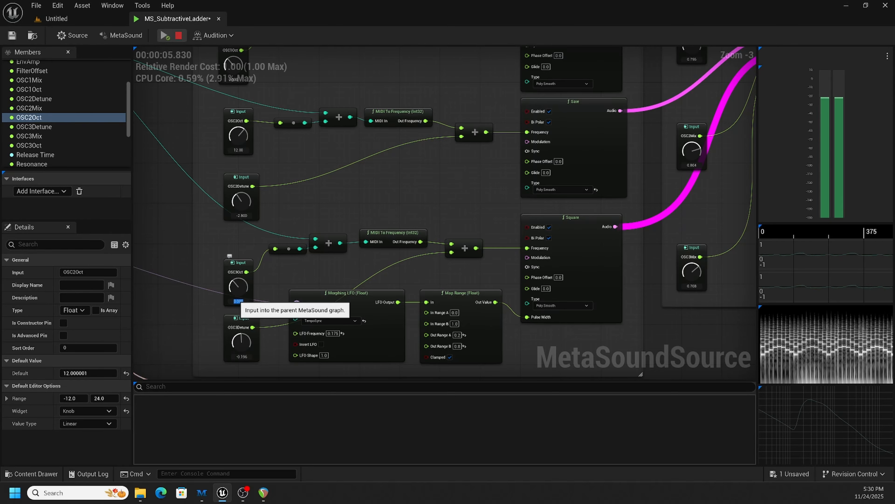
pyautogui.write('120')
pyautogui.press('Return')
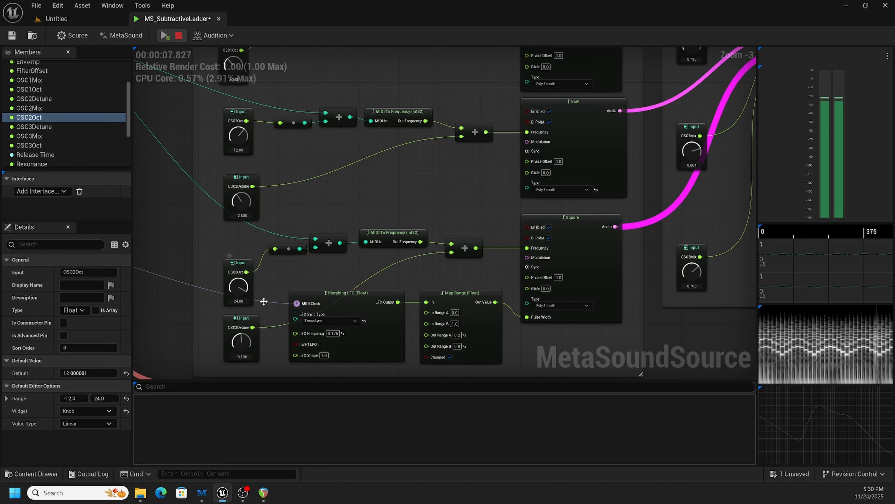
pyautogui.click(238, 301)
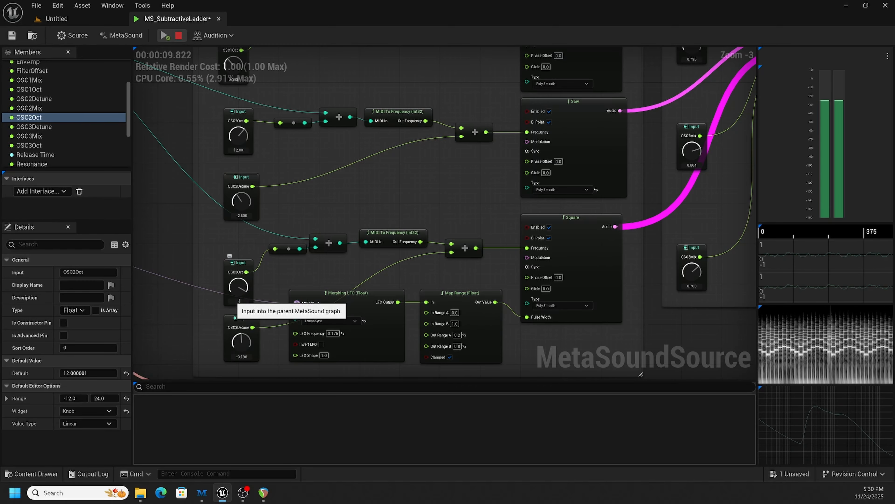
pyautogui.write('-12')
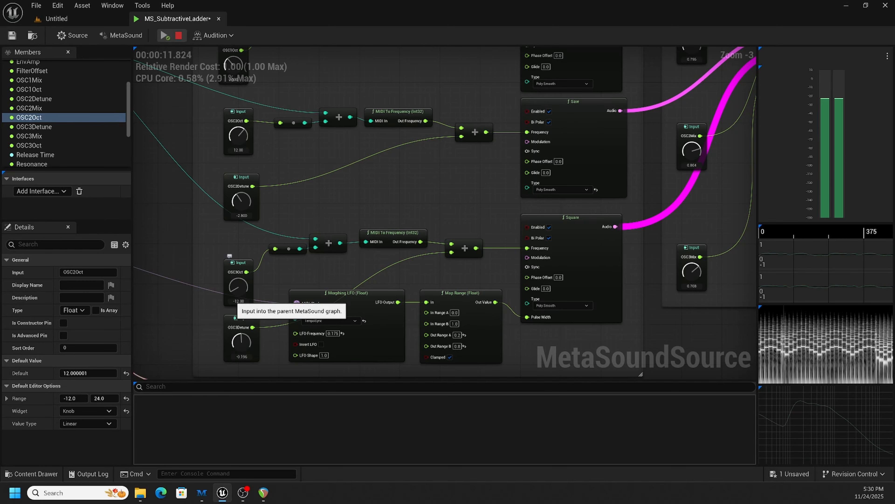
pyautogui.press('Return')
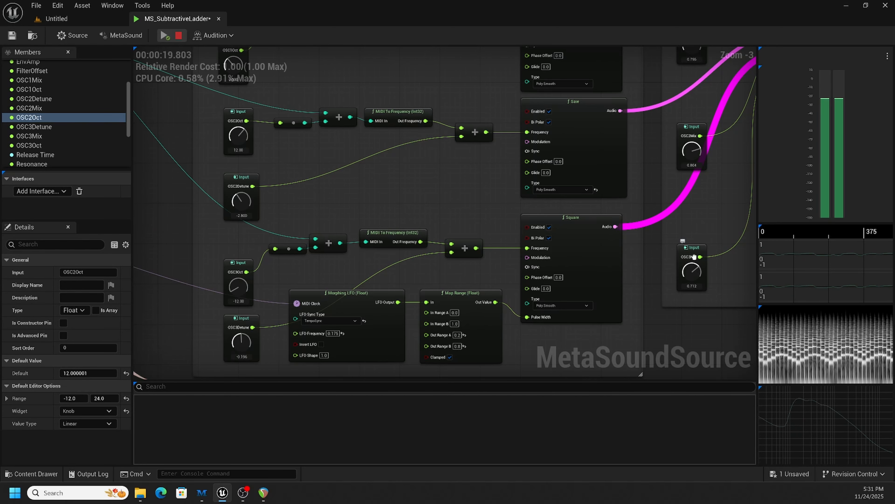
# Step: Rebalance the mixer with OSC1Mix at about 0.808, OSC2Mix at about 0.704 and OSC3Mix at about 0.38
pyautogui.moveTo(708, 173); pyautogui.dragTo(673, 253, button='right')
pyautogui.moveTo(649, 225); pyautogui.dragTo(649, 229)
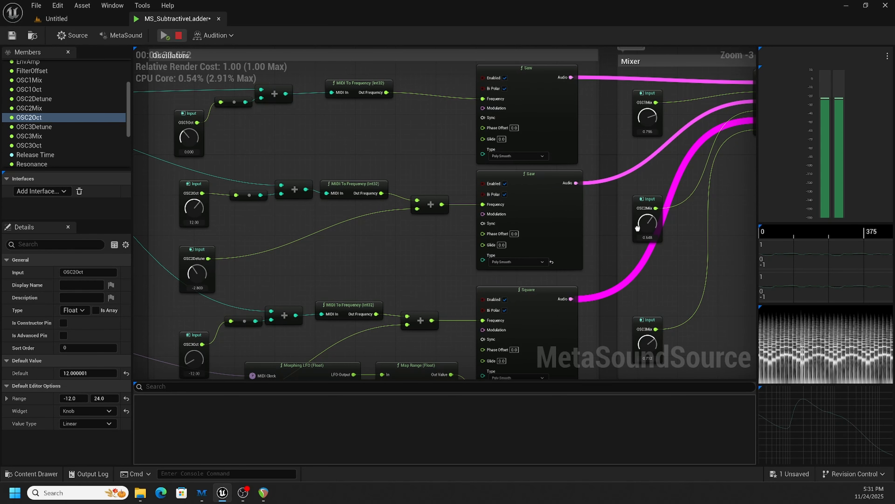
pyautogui.moveTo(640, 116); pyautogui.dragTo(642, 123)
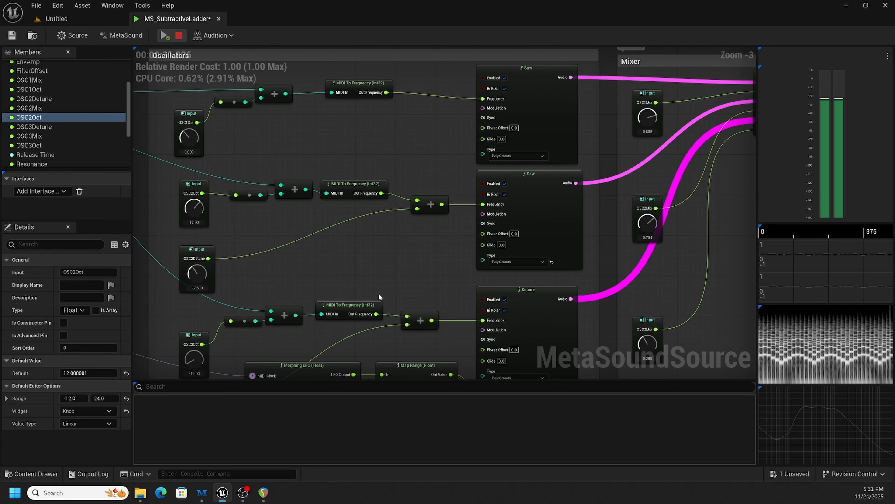
# Step: Set OSC3Detune to about -0.836 and stop the playback
pyautogui.moveTo(379, 297); pyautogui.dragTo(437, 176, button='right')
pyautogui.moveTo(257, 291); pyautogui.dragTo(256, 289)
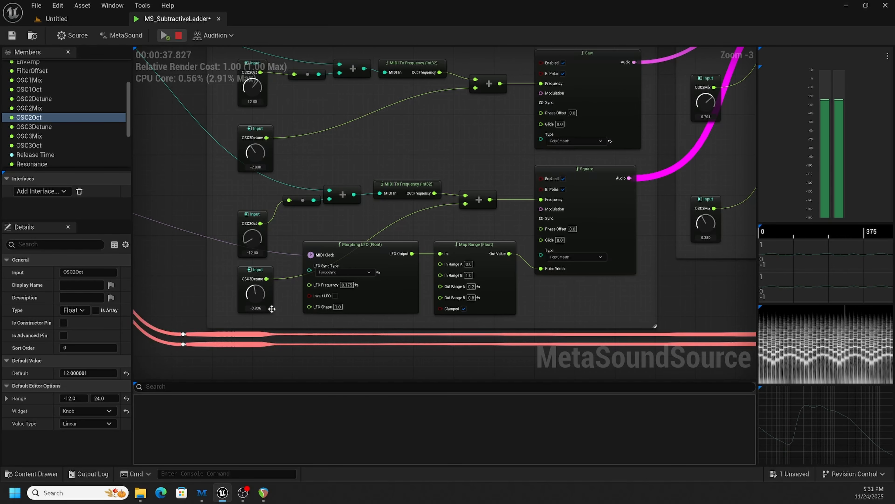
pyautogui.click(178, 35)
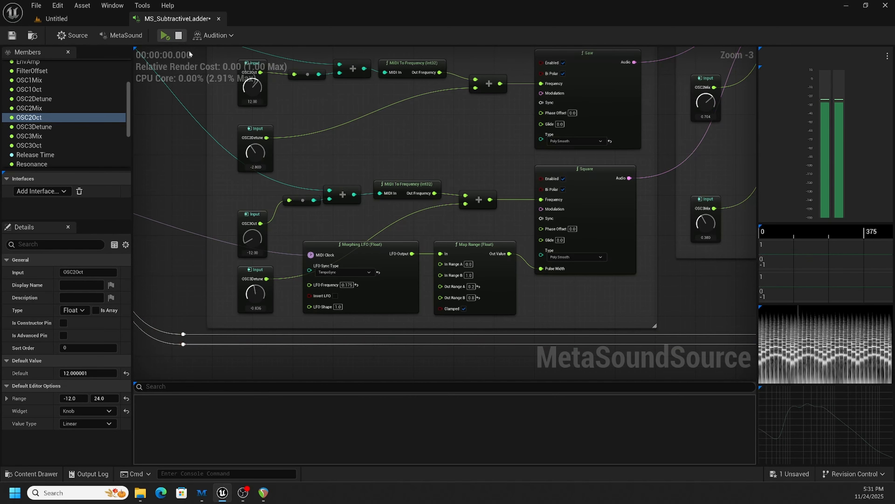
# Step: Follow the signal path from the oscillators through the mixer and examine the Filter section's Ladder Filter, Resonance and EnvAmp inputs
pyautogui.scroll(-2, 395, 158)
pyautogui.moveTo(593, 210); pyautogui.dragTo(542, 251, button='right')
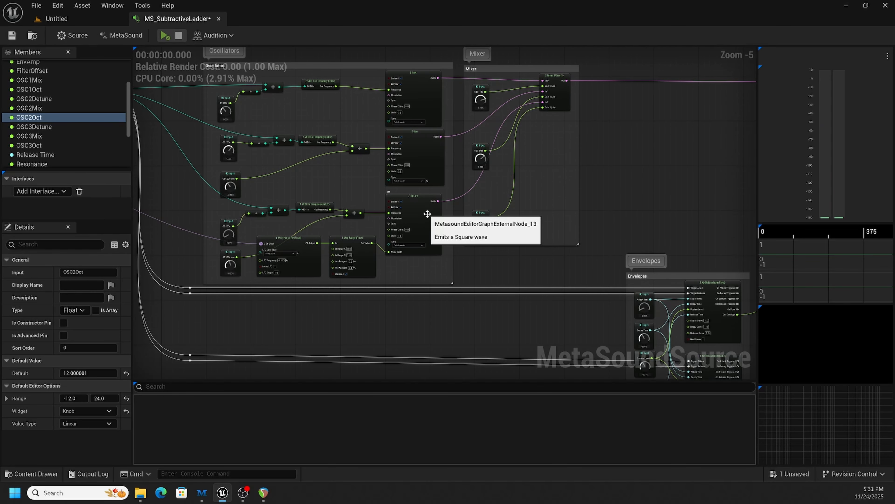
pyautogui.scroll(1, 426, 214)
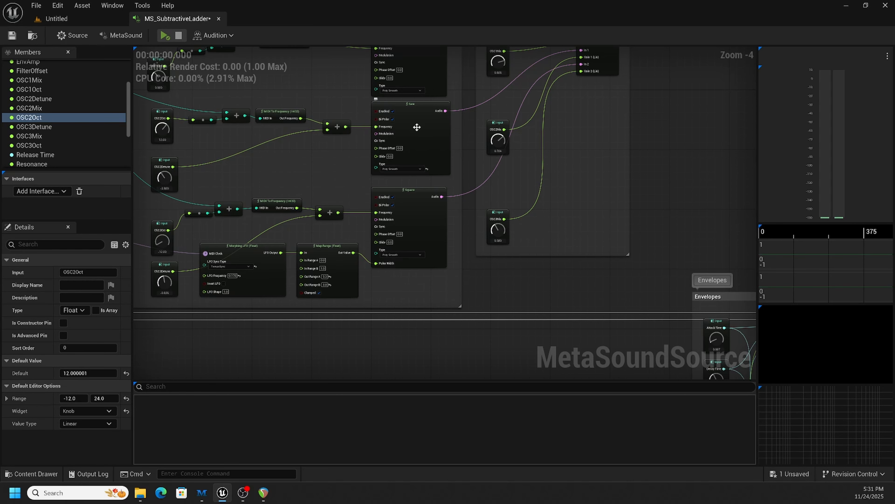
pyautogui.moveTo(430, 196); pyautogui.dragTo(442, 177, button='right')
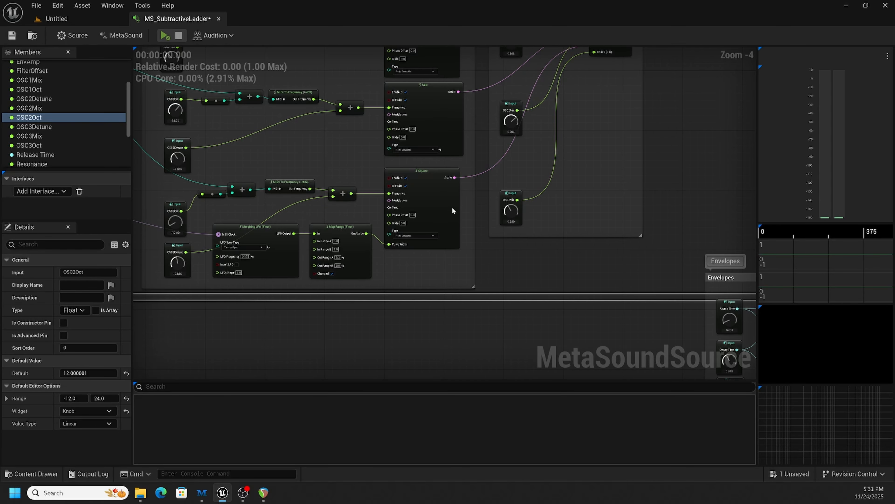
pyautogui.moveTo(682, 138); pyautogui.dragTo(549, 258, button='right')
pyautogui.moveTo(606, 210); pyautogui.dragTo(405, 195, button='right')
pyautogui.moveTo(500, 193); pyautogui.dragTo(341, 157, button='right')
pyautogui.scroll(5, 502, 153)
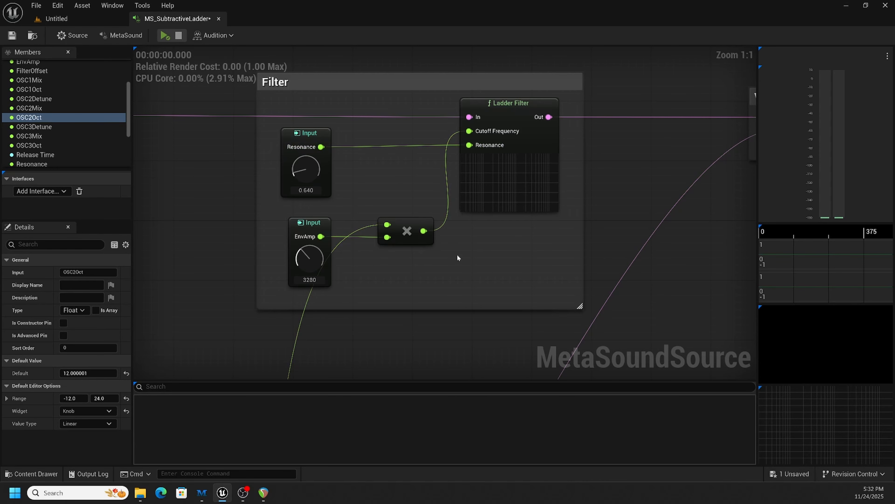
pyautogui.scroll(-2, 466, 277)
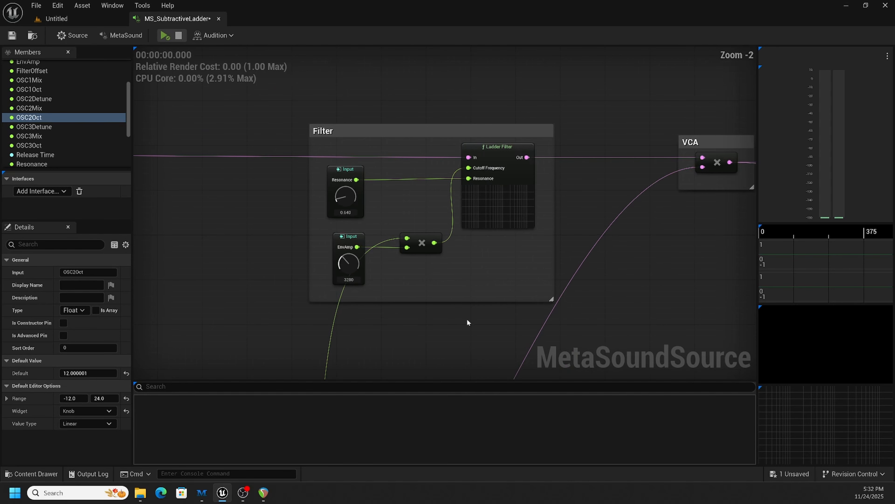
pyautogui.scroll(-1, 468, 316)
pyautogui.moveTo(468, 316); pyautogui.dragTo(472, 292, button='right')
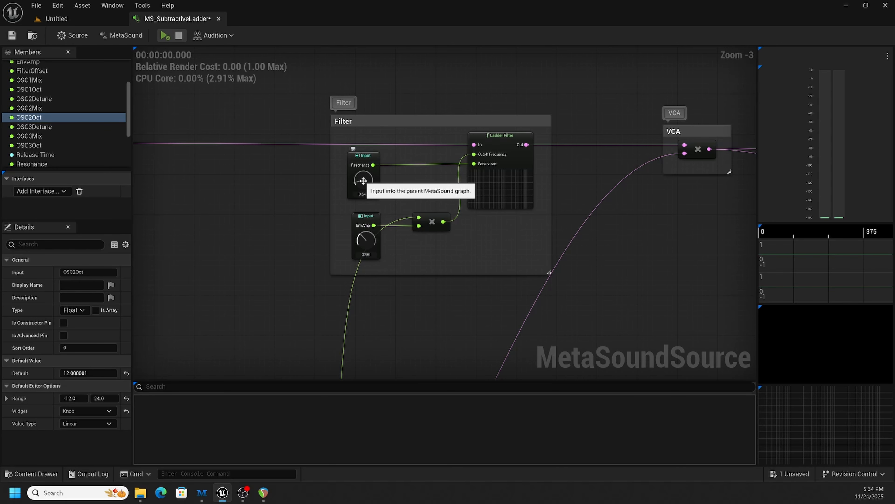
pyautogui.moveTo(302, 247); pyautogui.dragTo(296, 205, button='right')
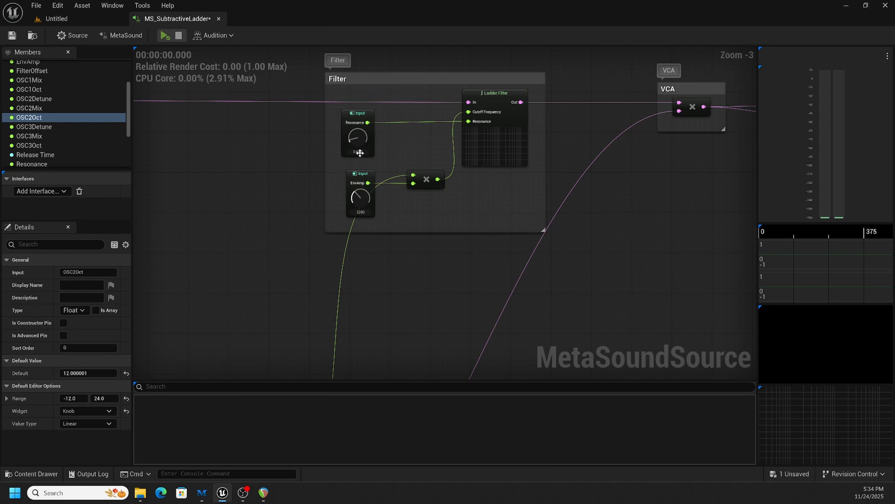
# Step: Examine the Envelopes section and trace the float ADSR envelope's output to the Ladder Filter's cutoff frequency
pyautogui.moveTo(296, 265); pyautogui.dragTo(322, 196, button='right')
pyautogui.scroll(-2, 321, 198)
pyautogui.moveTo(312, 254); pyautogui.dragTo(374, 112, button='right')
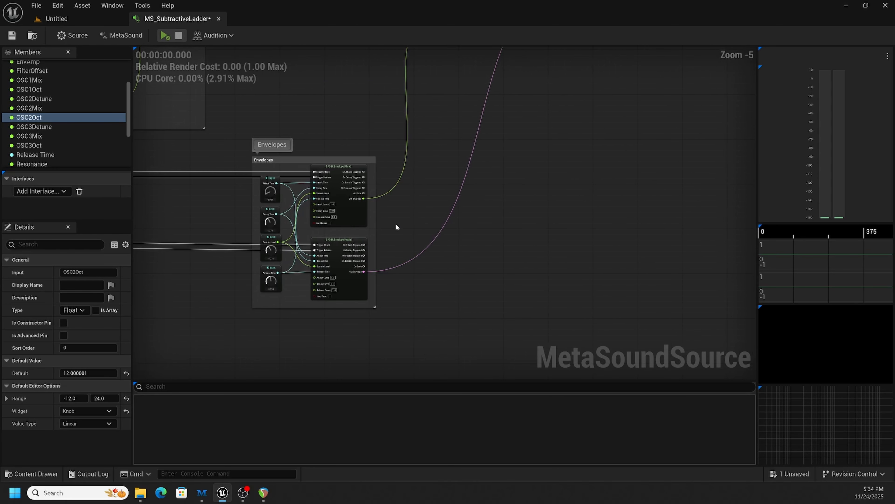
pyautogui.scroll(2, 392, 223)
pyautogui.moveTo(387, 220); pyautogui.dragTo(486, 182, button='right')
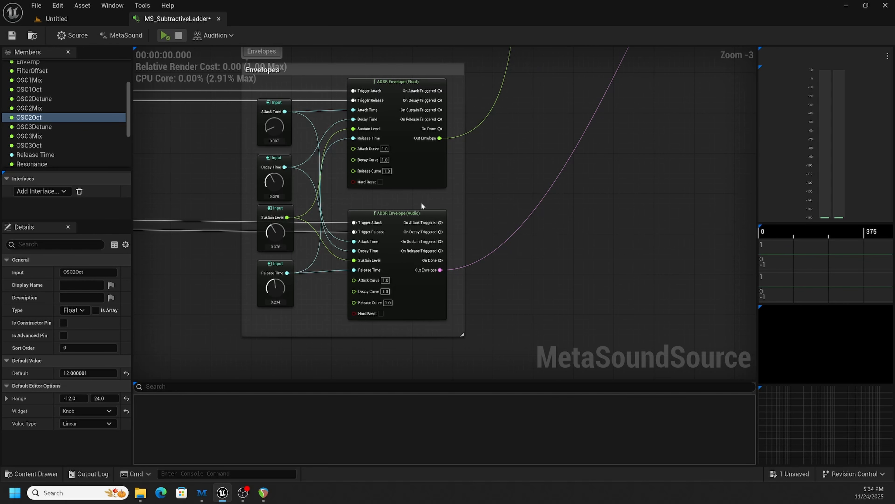
pyautogui.moveTo(494, 179); pyautogui.dragTo(458, 216, button='right')
pyautogui.moveTo(470, 168); pyautogui.dragTo(459, 185, button='right')
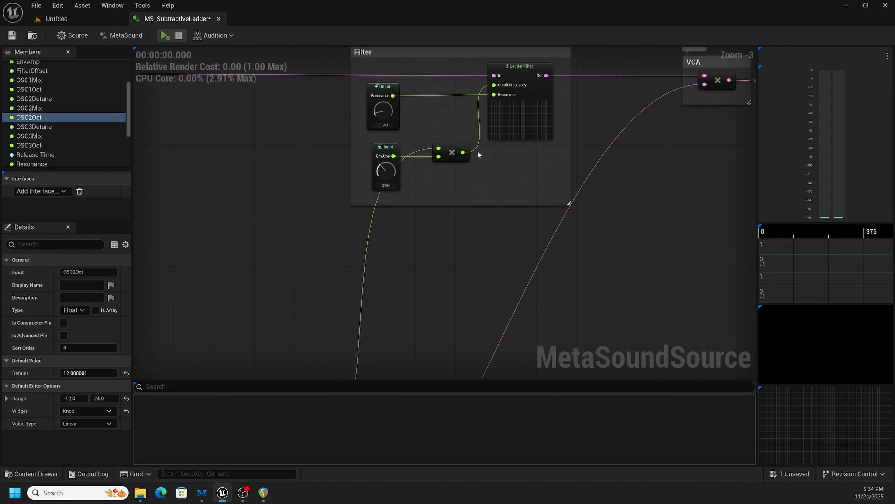
pyautogui.moveTo(401, 233); pyautogui.dragTo(460, 130, button='right')
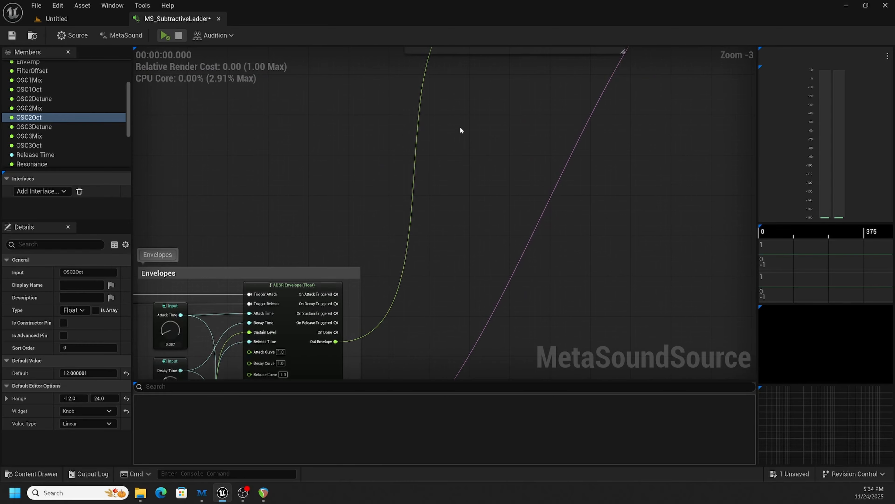
pyautogui.moveTo(424, 236); pyautogui.dragTo(444, 96, button='right')
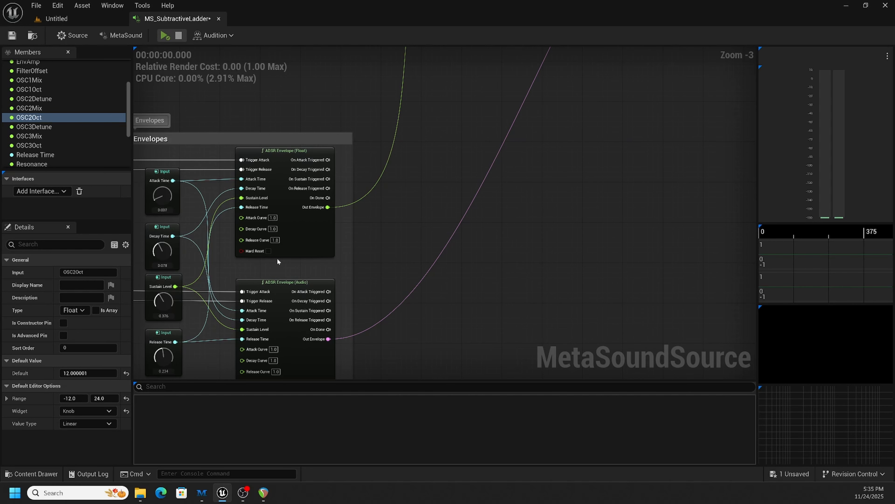
# Step: Examine the shared attack, decay, sustain and release inputs of both ADSR envelopes and follow their outputs toward the filter and VCA
pyautogui.moveTo(224, 141); pyautogui.dragTo(284, 99, button='right')
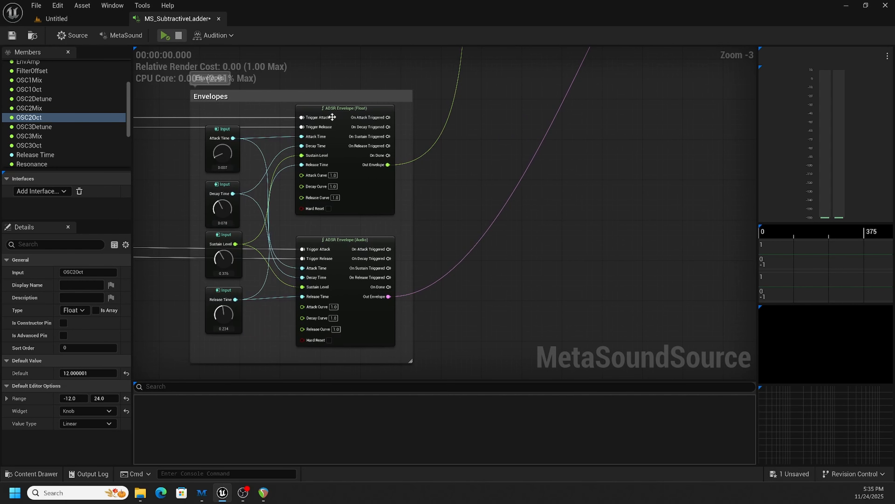
pyautogui.moveTo(279, 211); pyautogui.dragTo(327, 205, button='right')
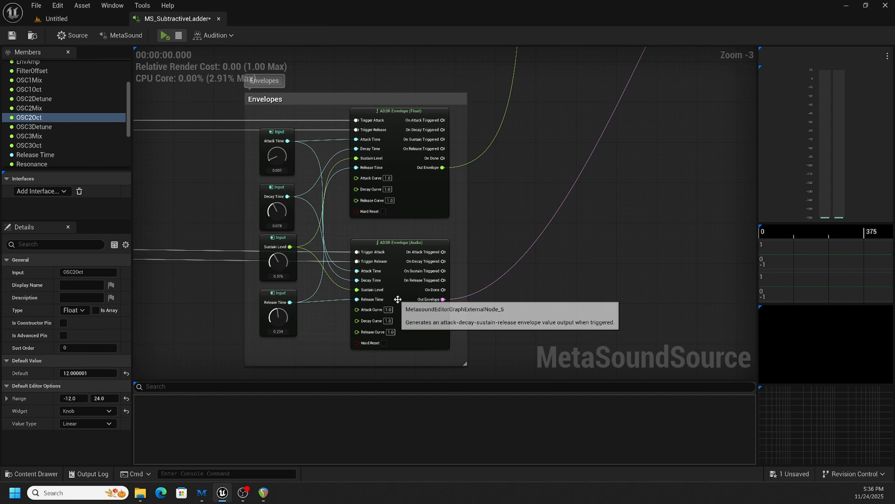
pyautogui.scroll(-1, 460, 209)
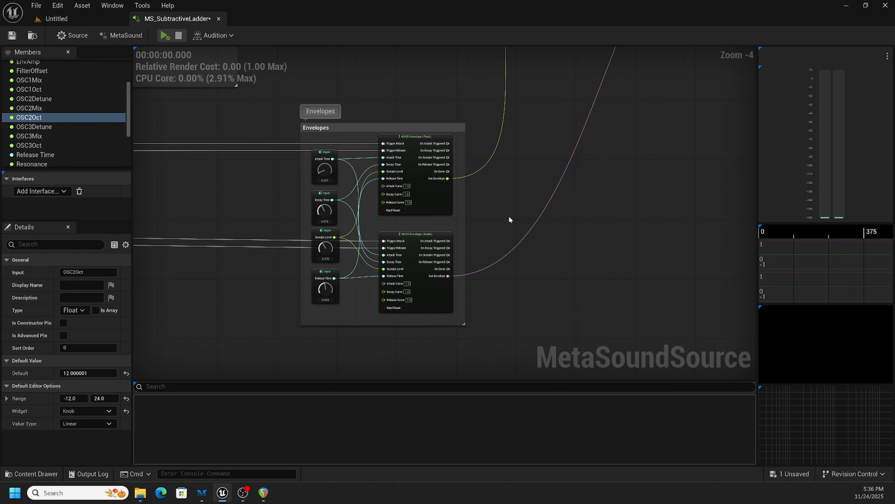
pyautogui.moveTo(516, 204); pyautogui.dragTo(451, 312, button='right')
pyautogui.moveTo(484, 212); pyautogui.dragTo(457, 291, button='right')
pyautogui.moveTo(483, 222); pyautogui.dragTo(536, 148, button='right')
# Step: Play the MetaSound and set Attack Time to about 0.021, Decay Time to about 0.034 and Sustain Level to about 0.18
pyautogui.moveTo(390, 174); pyautogui.dragTo(394, 108, button='right')
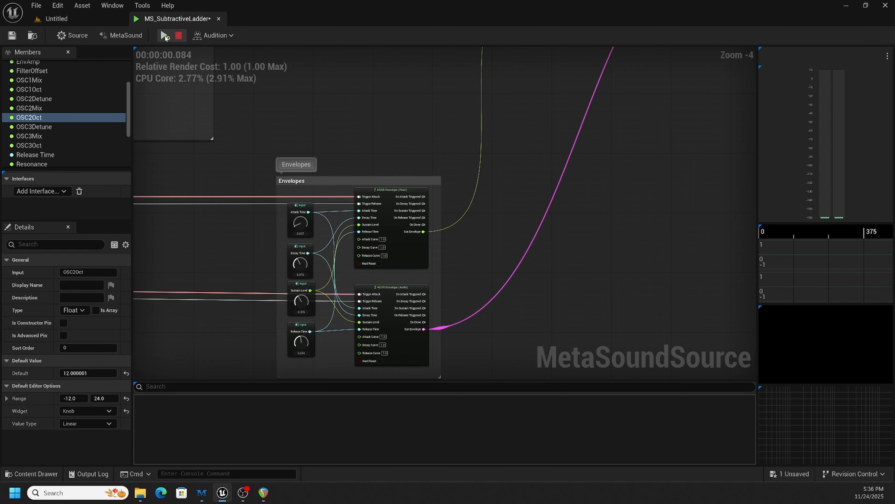
pyautogui.scroll(2, 273, 237)
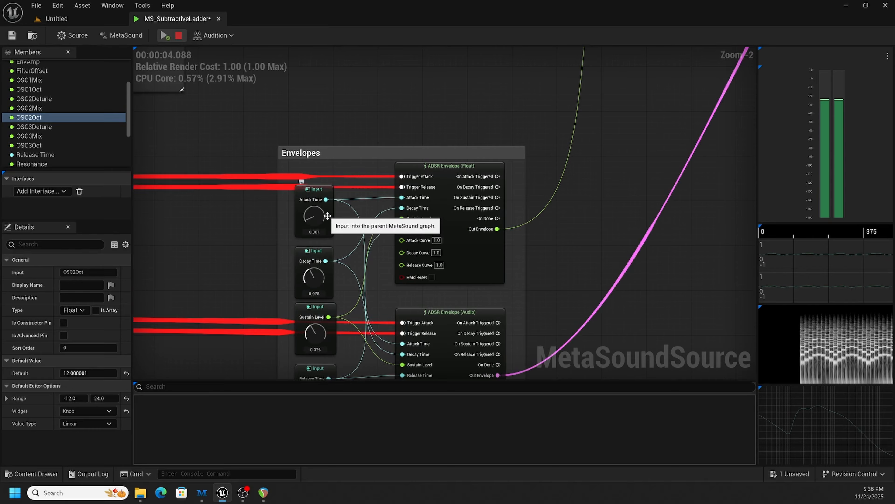
pyautogui.moveTo(327, 216); pyautogui.dragTo(300, 212)
pyautogui.moveTo(323, 277); pyautogui.dragTo(310, 290)
pyautogui.moveTo(333, 324); pyautogui.dragTo(354, 260, button='right')
pyautogui.moveTo(340, 269); pyautogui.dragTo(336, 283)
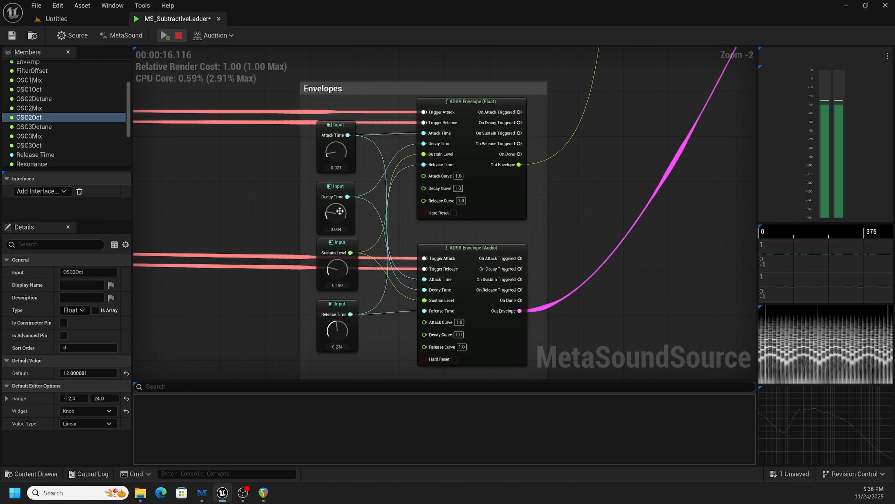
# Step: Readjust the envelopes during playback to an Attack Time of about 0.007 and a Decay Time of about 0.053
pyautogui.moveTo(336, 215); pyautogui.dragTo(335, 217)
pyautogui.moveTo(337, 152); pyautogui.dragTo(336, 155)
pyautogui.moveTo(335, 214); pyautogui.dragTo(335, 201)
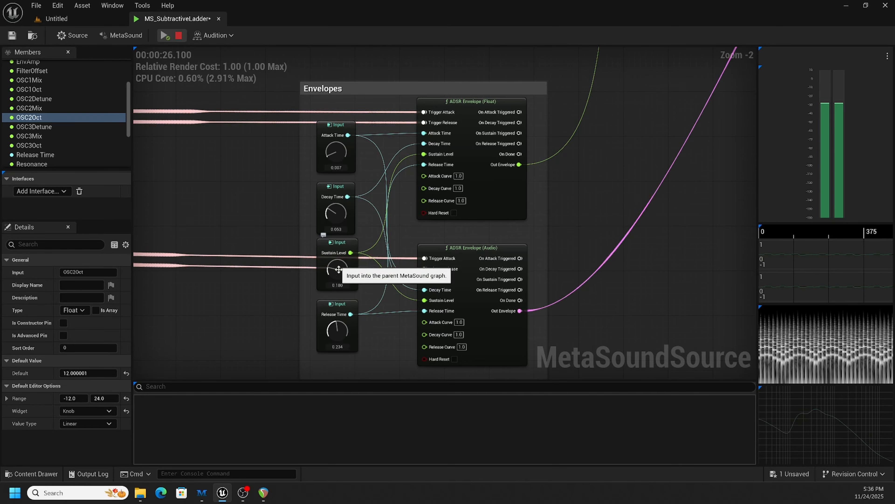
# Step: Readjust the envelopes during playback to an Attack Time of about 0.012, Decay Time of about 0.014 and Sustain Level of about 0.236
pyautogui.moveTo(339, 269); pyautogui.dragTo(338, 272)
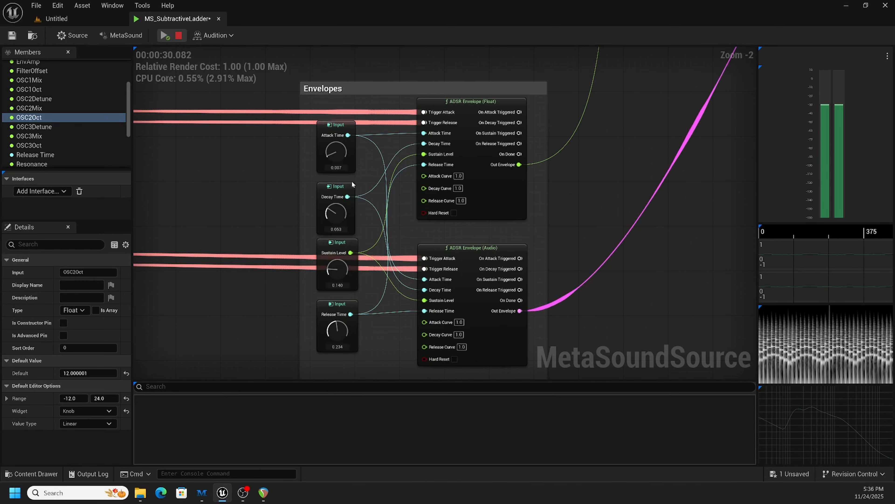
pyautogui.moveTo(338, 152); pyautogui.dragTo(338, 150)
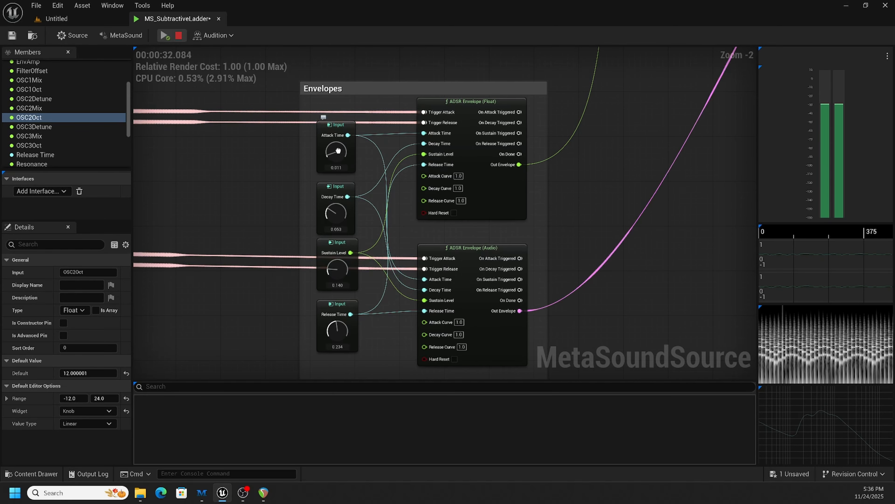
pyautogui.moveTo(339, 267); pyautogui.dragTo(332, 225)
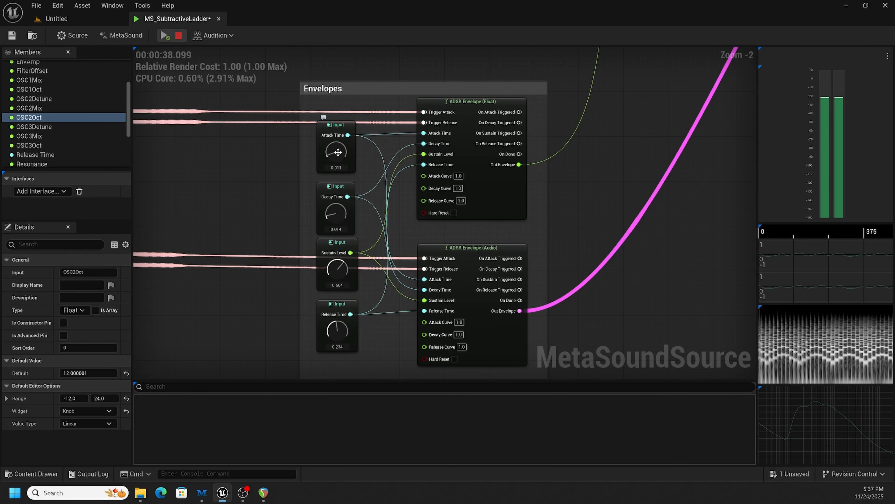
pyautogui.moveTo(336, 152)
pyautogui.mouseDown()
pyautogui.moveTo(336, 141)
pyautogui.moveTo(332, 152)
pyautogui.mouseUp()
pyautogui.moveTo(337, 269); pyautogui.dragTo(335, 282)
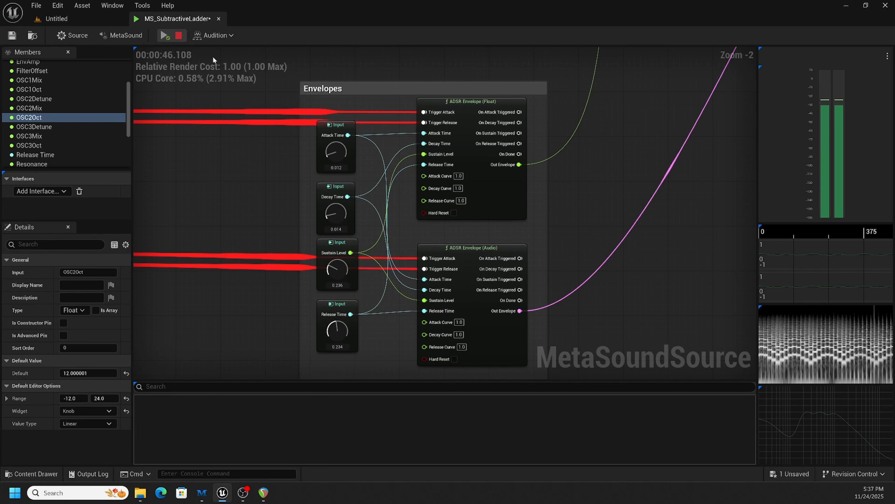
# Step: Raise the Ladder Filter's Resonance input to about 4.72 and select that input node
pyautogui.scroll(1, 560, 174)
pyautogui.scroll(1, 594, 161)
pyautogui.scroll(-2, 595, 160)
pyautogui.moveTo(612, 124); pyautogui.dragTo(487, 251, button='right')
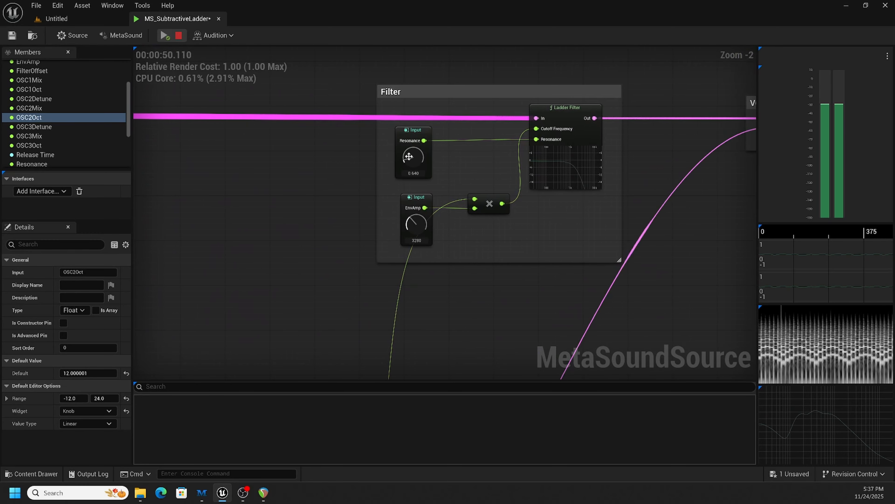
pyautogui.moveTo(412, 159); pyautogui.dragTo(414, 141)
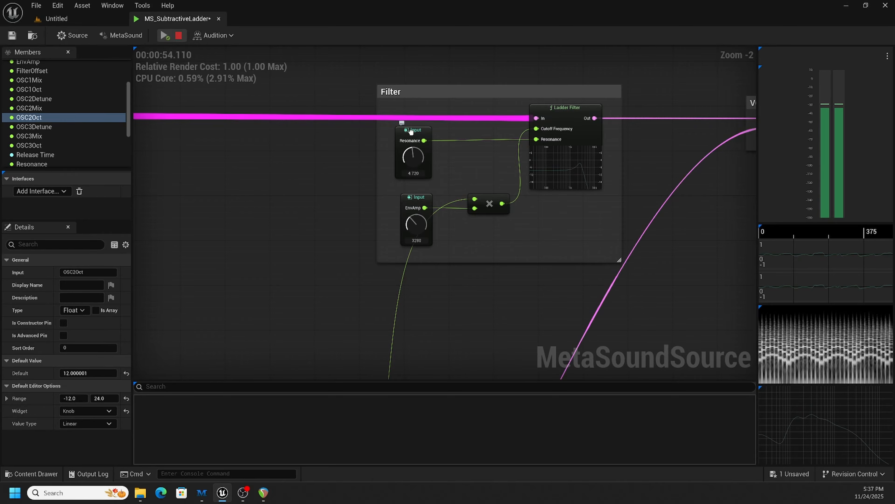
pyautogui.click(411, 131)
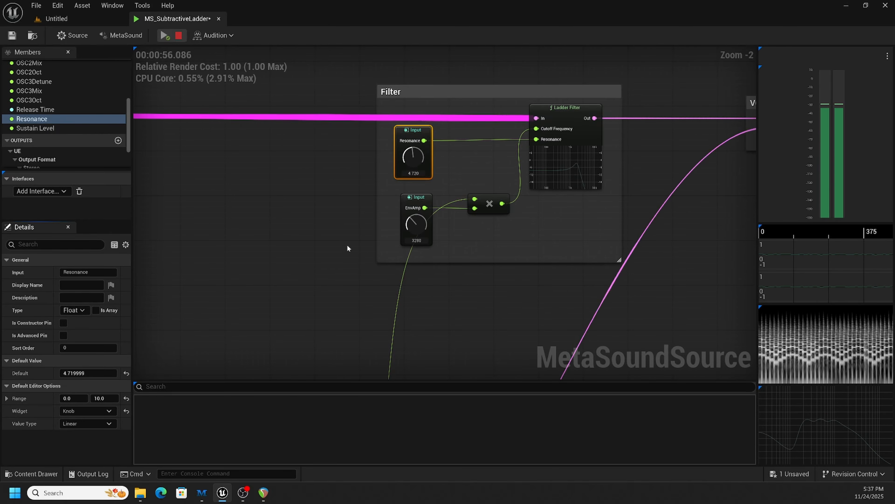
# Step: Set the envelopes' Decay Time to about 0.117, Sustain Level to about 0.208 and Attack Time to about 0.038 during playback
pyautogui.moveTo(341, 263); pyautogui.dragTo(413, 123, button='right')
pyautogui.moveTo(315, 313); pyautogui.dragTo(397, 162, button='right')
pyautogui.moveTo(329, 300); pyautogui.dragTo(368, 216, button='right')
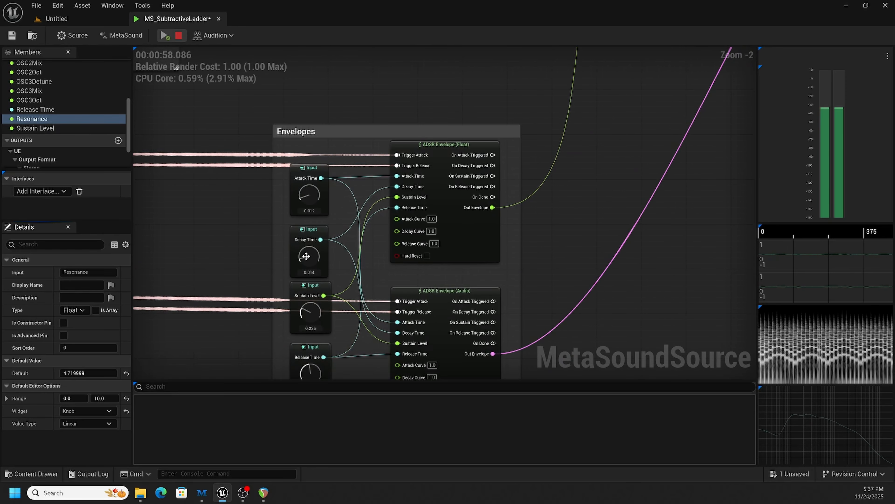
pyautogui.moveTo(309, 255); pyautogui.dragTo(309, 244)
pyautogui.moveTo(314, 306); pyautogui.dragTo(313, 321)
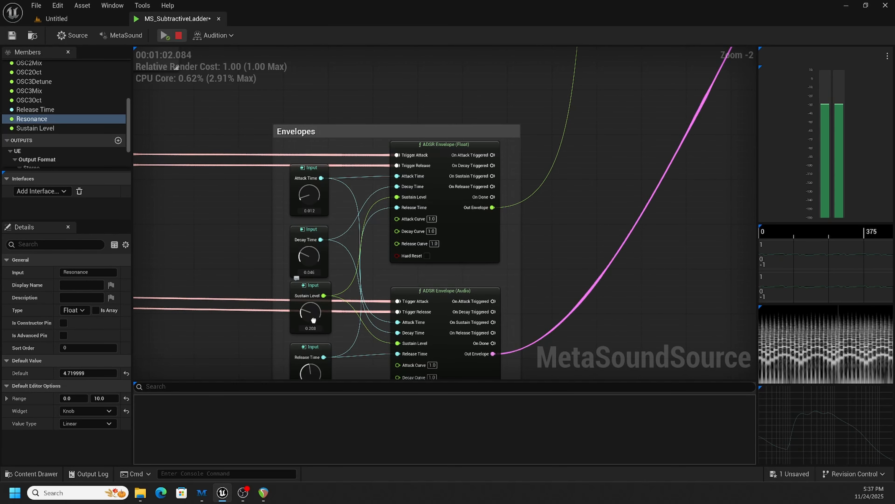
pyautogui.moveTo(313, 257); pyautogui.dragTo(313, 237)
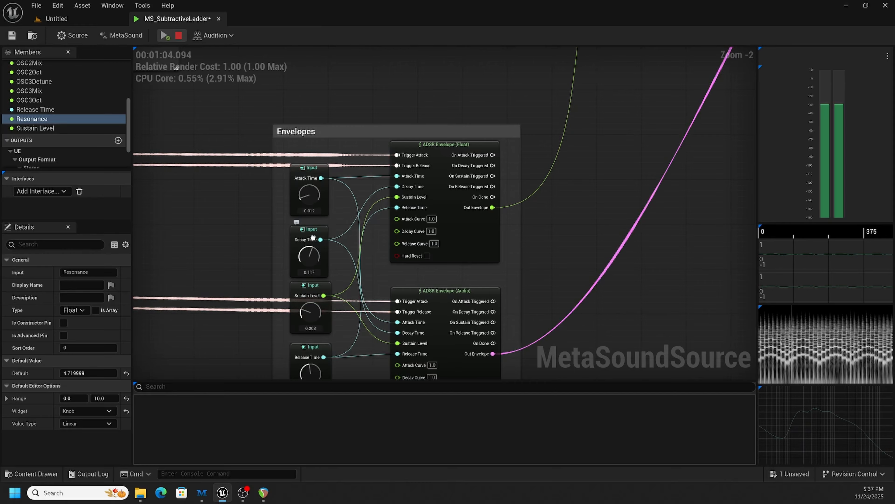
pyautogui.moveTo(308, 194); pyautogui.dragTo(308, 190)
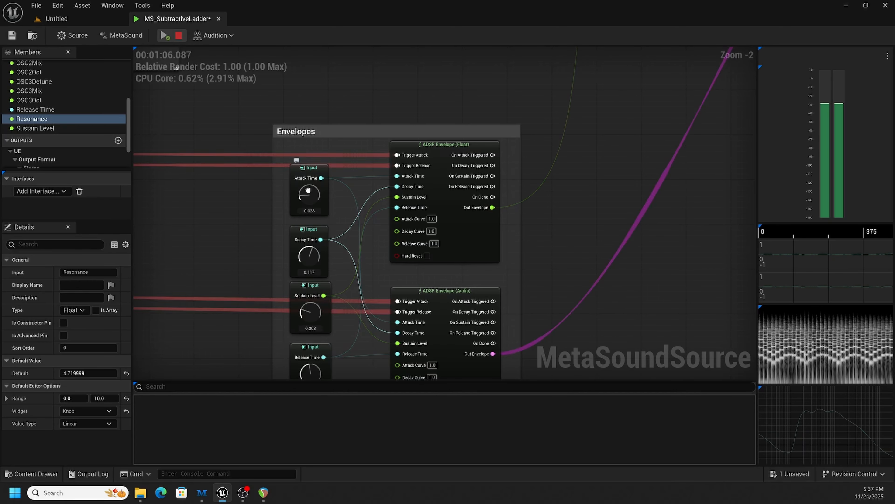
# Step: Raise the Ladder Filter's Resonance input to 5.2 while the patch plays
pyautogui.moveTo(575, 124); pyautogui.dragTo(456, 274, button='right')
pyautogui.moveTo(553, 108); pyautogui.dragTo(473, 297, button='right')
pyautogui.moveTo(528, 194); pyautogui.dragTo(490, 259, button='right')
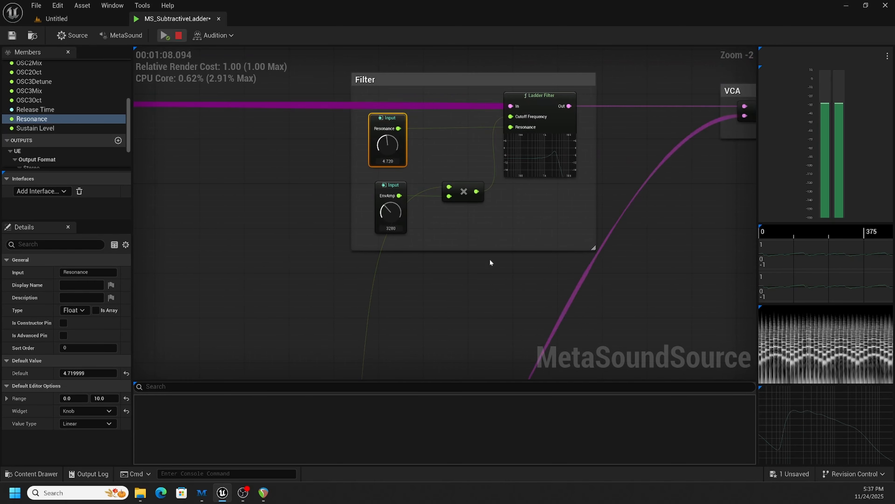
pyautogui.moveTo(388, 144); pyautogui.dragTo(389, 119)
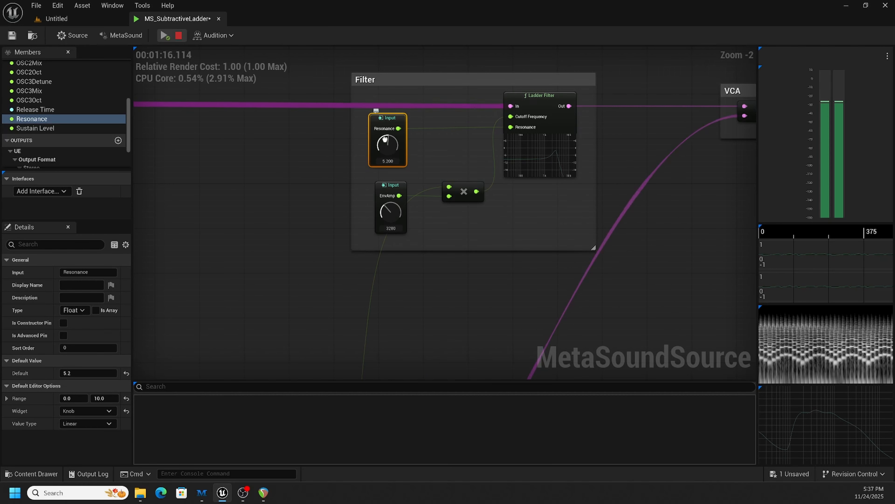
pyautogui.moveTo(388, 131)
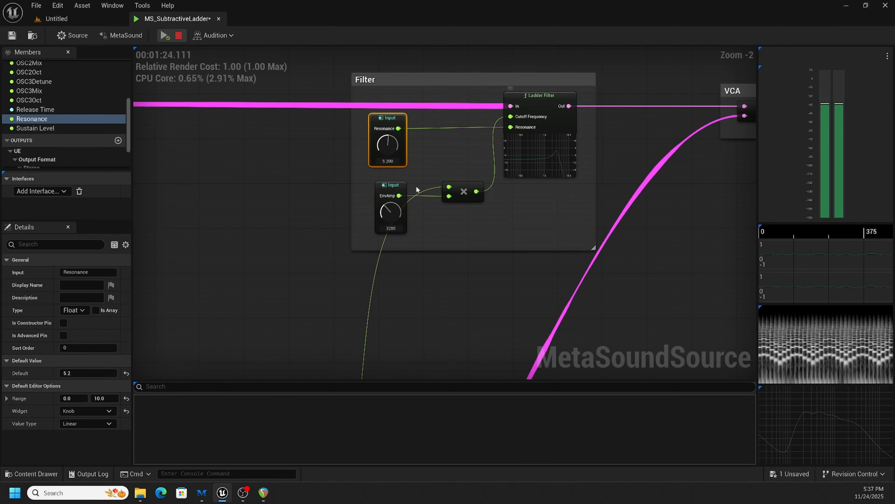
# Step: Sweep the filter's EnvAmp input down to about 1160, up to about 9280 and back to about 2200 during playback
pyautogui.moveTo(391, 211); pyautogui.dragTo(385, 222)
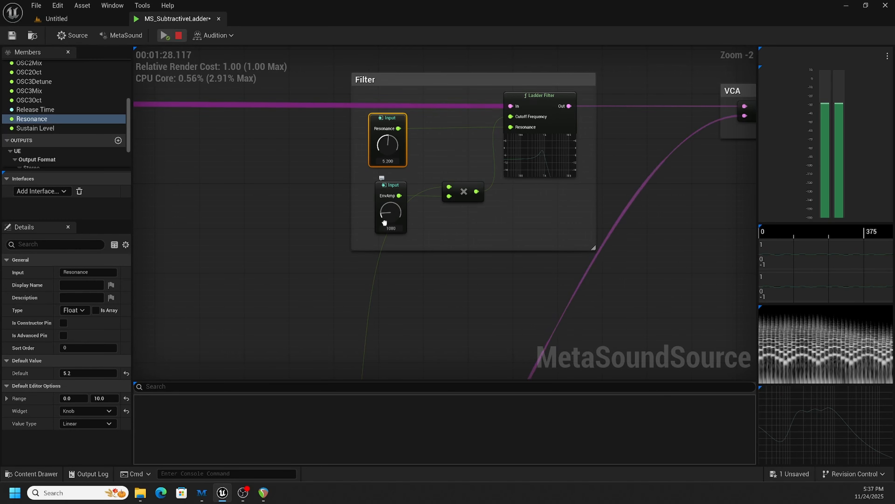
pyautogui.moveTo(385, 222); pyautogui.dragTo(385, 221)
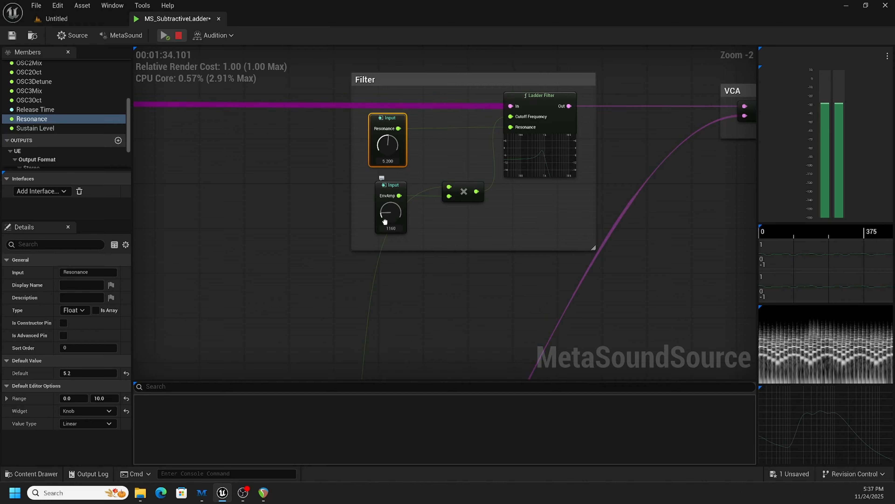
pyautogui.moveTo(385, 221); pyautogui.dragTo(400, 175)
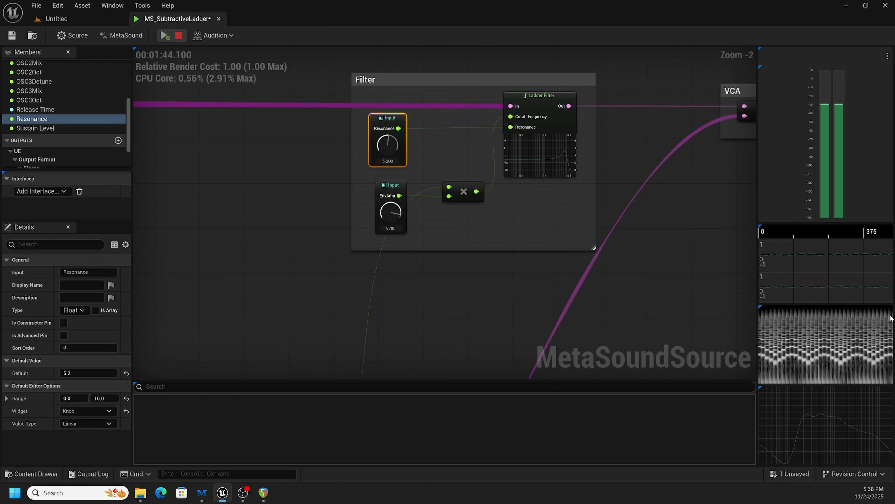
pyautogui.moveTo(396, 212); pyautogui.dragTo(384, 253)
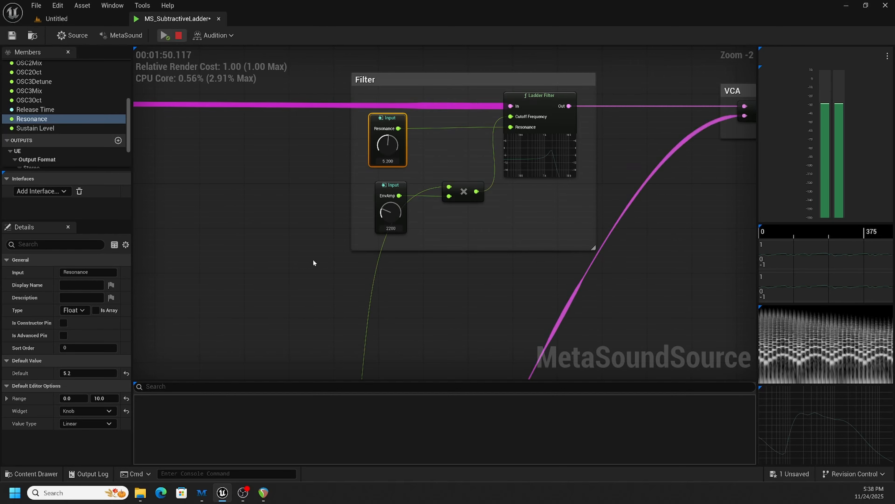
# Step: Set the envelopes to an Attack Time of about 0.013, Decay Time of about 0.033 and Sustain Level of about 0.312, and stop playback
pyautogui.moveTo(324, 263); pyautogui.dragTo(407, 75, button='right')
pyautogui.moveTo(353, 178); pyautogui.dragTo(423, 52, button='right')
pyautogui.moveTo(381, 138); pyautogui.dragTo(440, 34, button='right')
pyautogui.moveTo(297, 200); pyautogui.dragTo(297, 220)
pyautogui.moveTo(298, 139); pyautogui.dragTo(299, 144)
pyautogui.moveTo(299, 198); pyautogui.dragTo(300, 193)
pyautogui.moveTo(307, 256); pyautogui.dragTo(306, 249)
pyautogui.moveTo(300, 204); pyautogui.dragTo(300, 212)
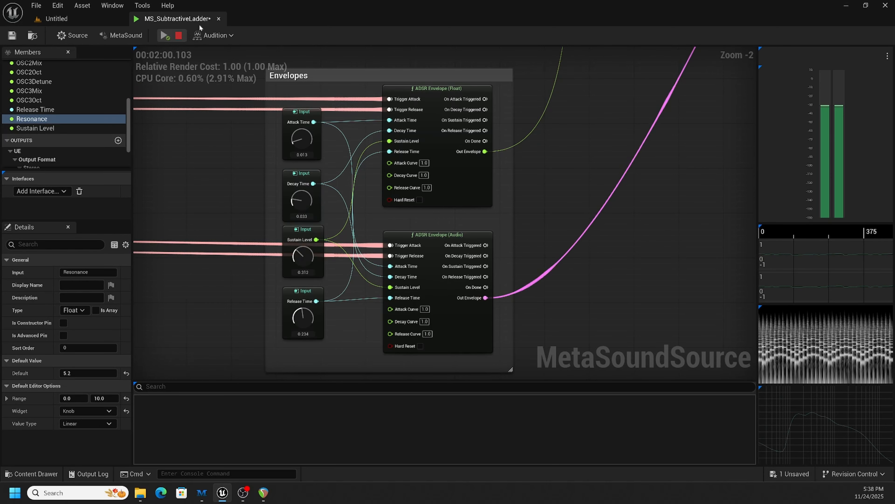
pyautogui.click(178, 36)
# Step: Examine the routing from the float ADSR envelope through the EnvAmp multiplier to the Ladder Filter's cutoff frequency
pyautogui.moveTo(570, 145); pyautogui.dragTo(520, 219, button='right')
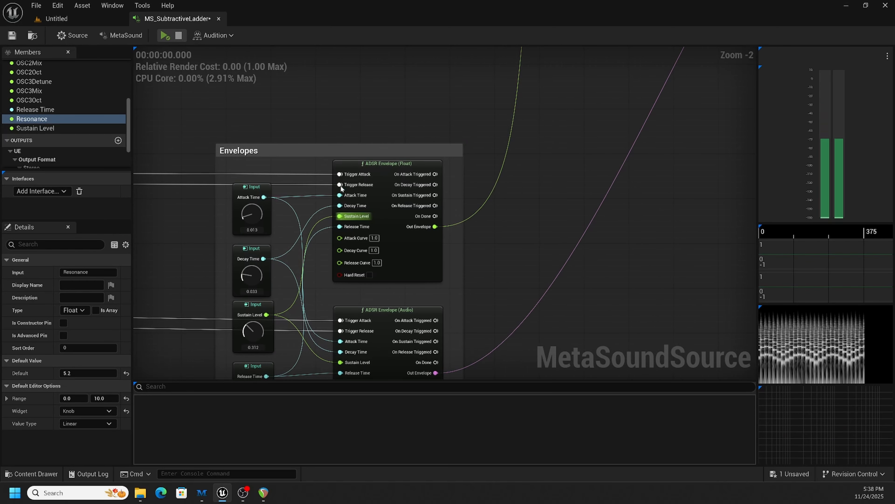
pyautogui.scroll(-3, 546, 144)
pyautogui.moveTo(563, 126); pyautogui.dragTo(455, 234, button='right')
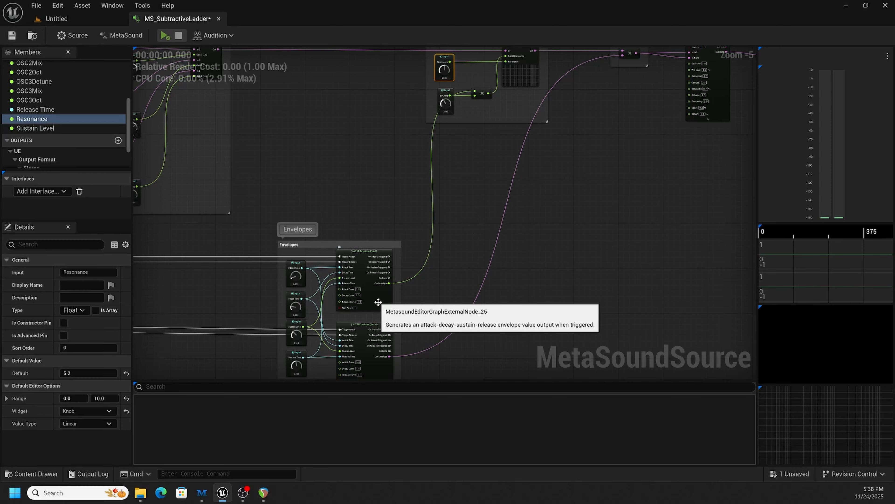
pyautogui.moveTo(502, 134); pyautogui.dragTo(497, 188, button='right')
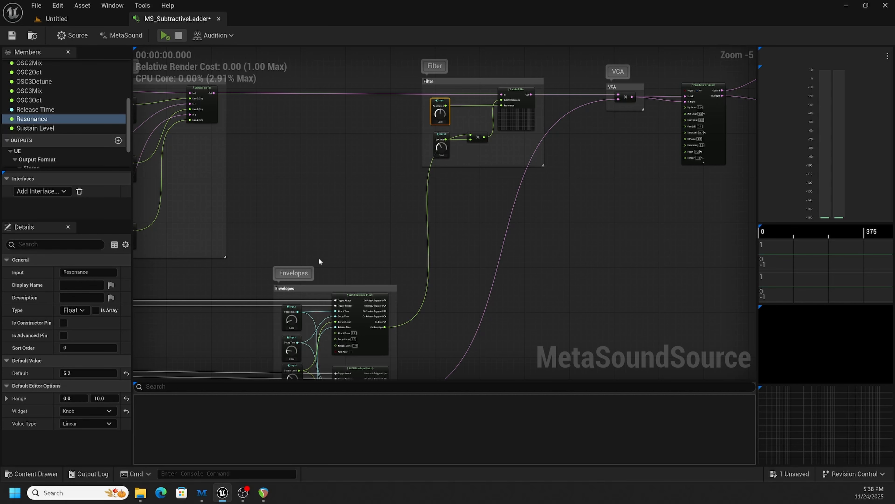
pyautogui.moveTo(319, 263); pyautogui.dragTo(332, 219, button='right')
pyautogui.moveTo(412, 138); pyautogui.dragTo(388, 229, button='right')
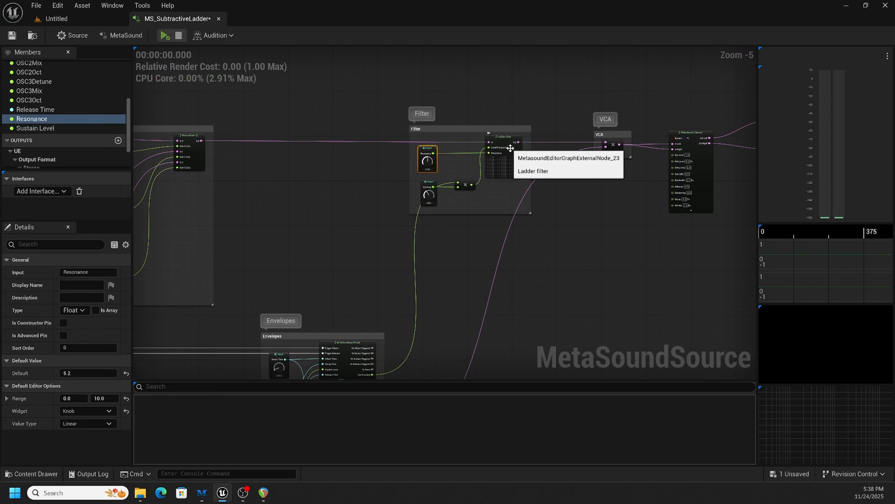
pyautogui.scroll(2, 511, 150)
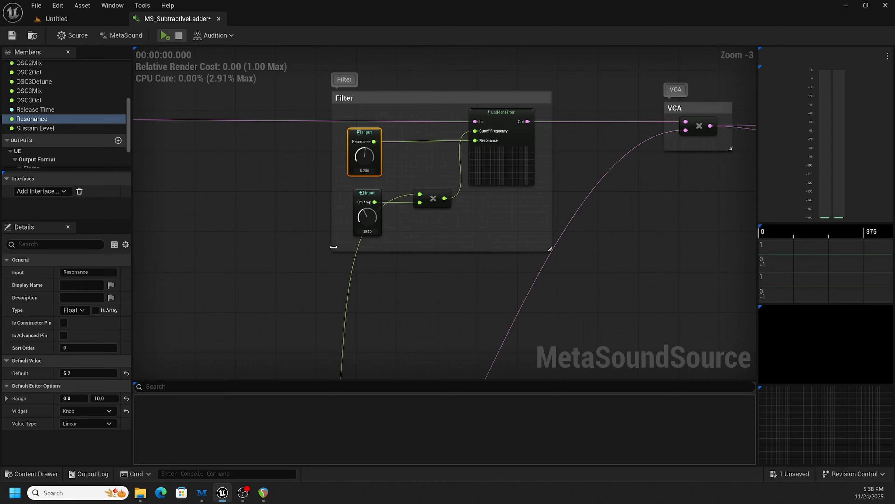
pyautogui.scroll(-2, 336, 246)
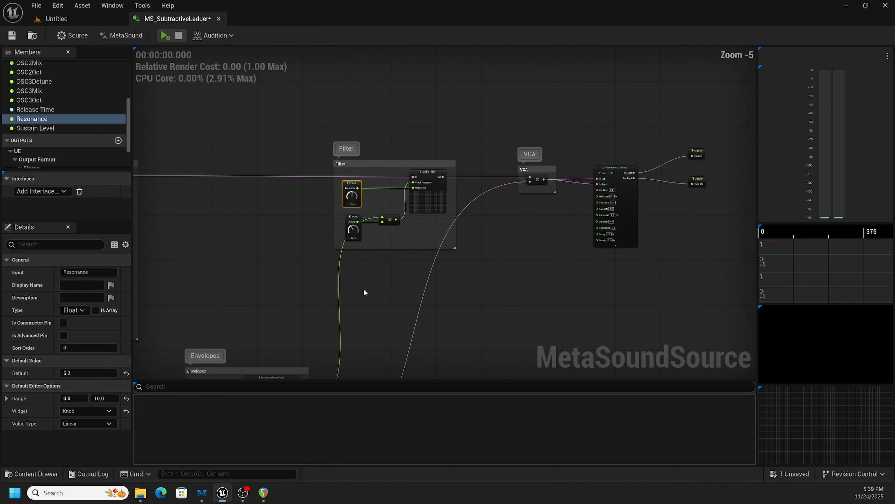
# Step: Turn off Bypass on the Plate Reverb (Stereo) node between the VCA and the stereo outputs
pyautogui.moveTo(378, 244); pyautogui.dragTo(430, 200, button='right')
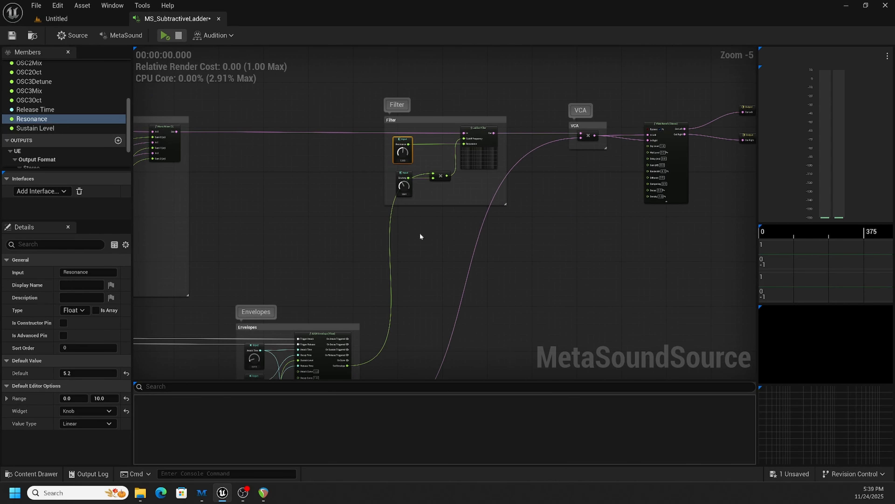
pyautogui.moveTo(420, 233); pyautogui.dragTo(362, 235, button='right')
pyautogui.moveTo(510, 256); pyautogui.dragTo(519, 332, button='right')
pyautogui.scroll(2, 495, 277)
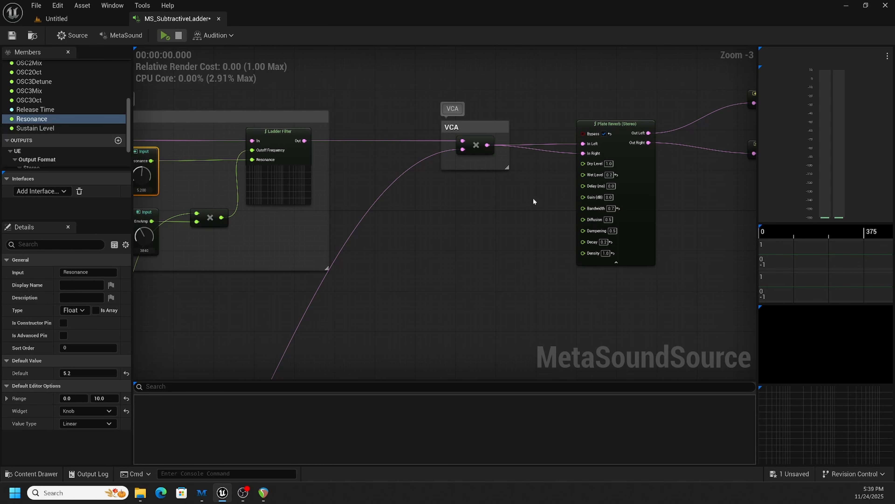
pyautogui.moveTo(533, 196); pyautogui.dragTo(518, 176, button='right')
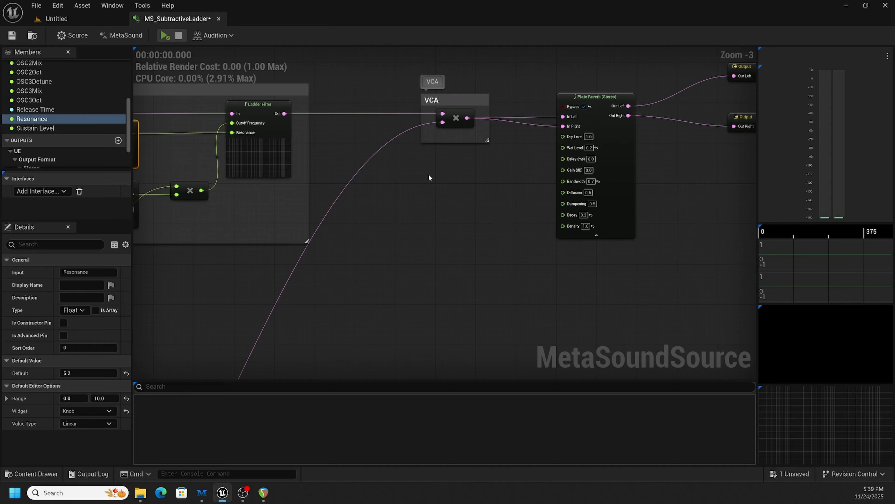
pyautogui.click(584, 106)
pyautogui.scroll(-2, 436, 251)
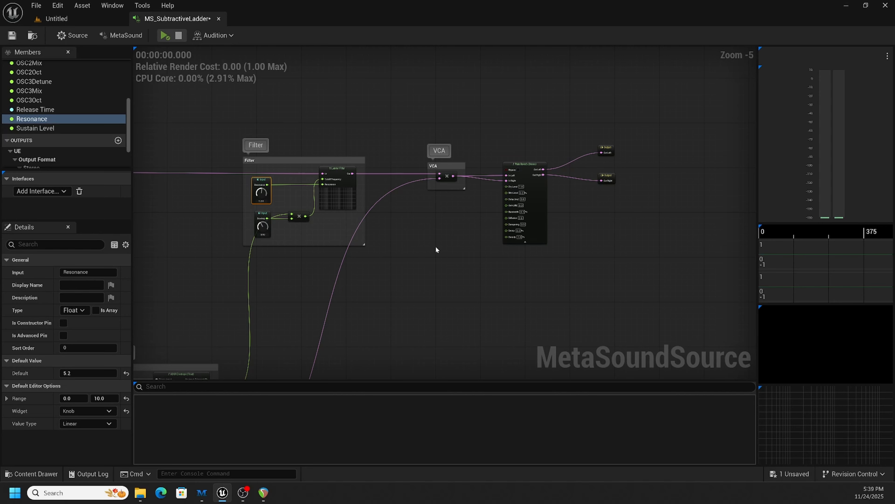
# Step: Play the MetaSound to hear the plate reverb, inspect the reverb node's settings, and stop playback
pyautogui.press('space')
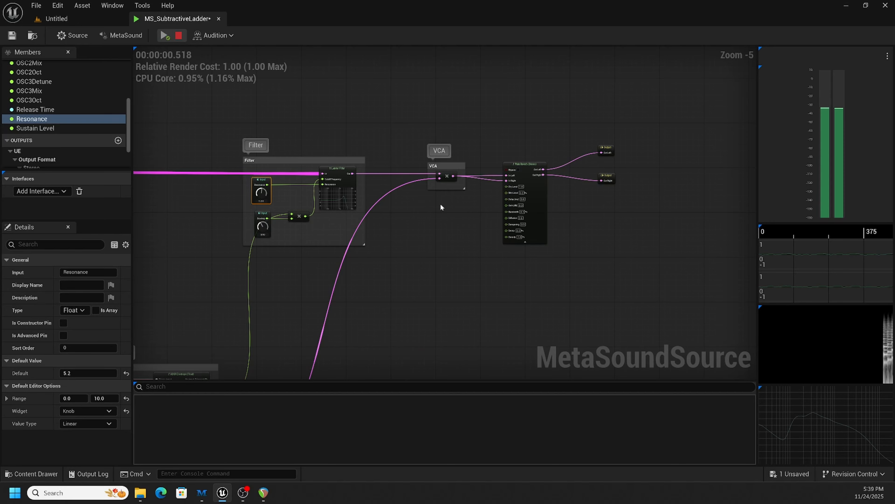
pyautogui.scroll(4, 522, 219)
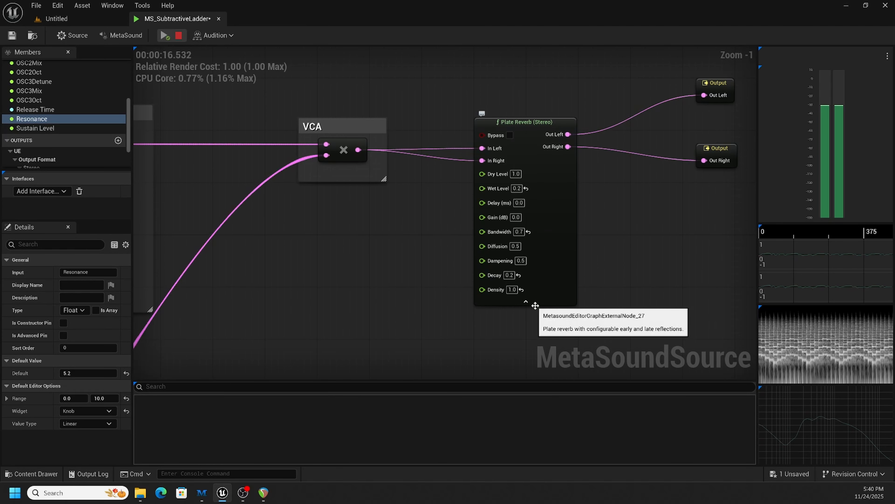
pyautogui.click(180, 37)
pyautogui.scroll(-6, 387, 243)
pyautogui.moveTo(385, 239); pyautogui.dragTo(564, 198, button='right')
pyautogui.moveTo(398, 187); pyautogui.dragTo(546, 165, button='right')
pyautogui.moveTo(404, 267)
pyautogui.mouseDown(button='right')
pyautogui.moveTo(502, 267)
pyautogui.moveTo(482, 296)
pyautogui.mouseUp(button='right')
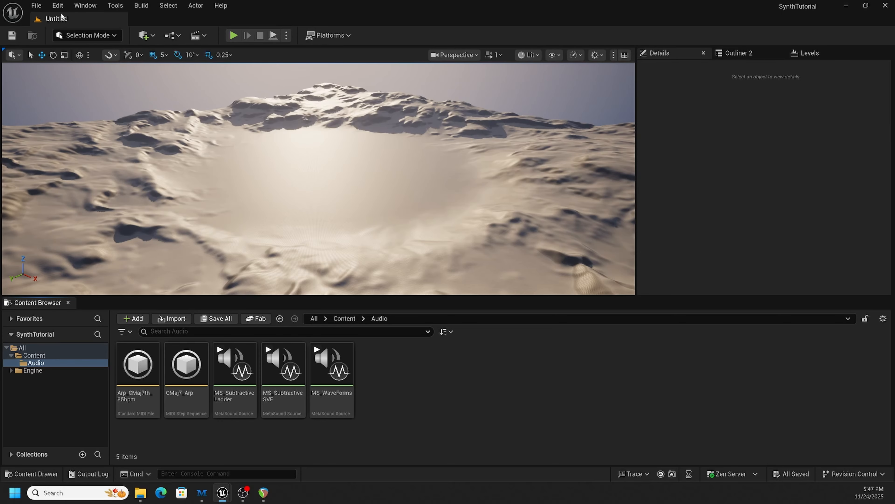
# Step: Open the project's plugin list and search it for "harmon"
pyautogui.click(57, 5)
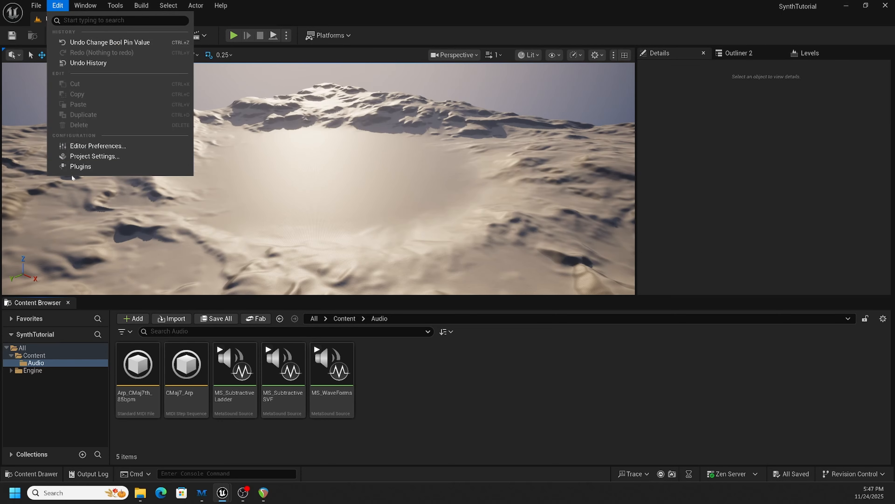
pyautogui.click(87, 166)
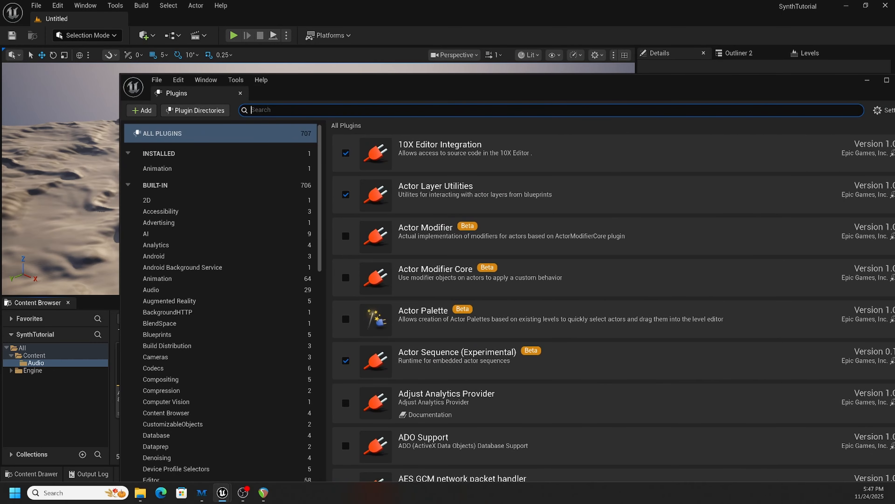
pyautogui.write('harmon')
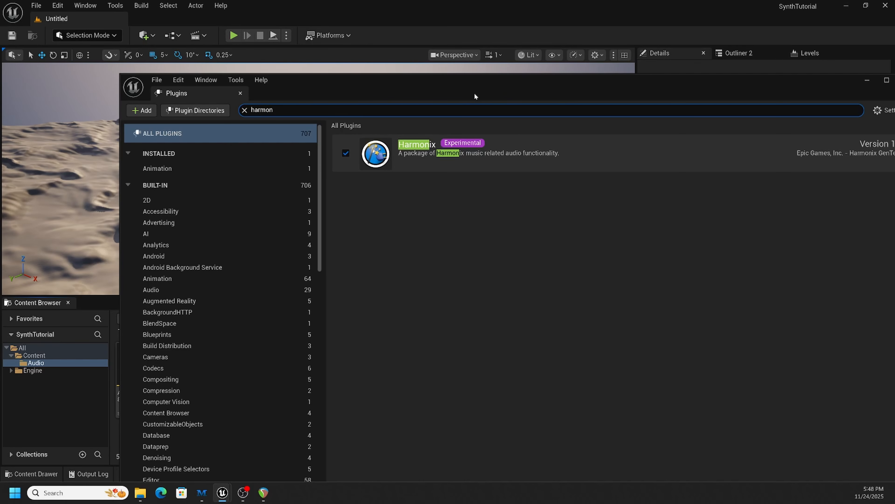
# Step: Close the Plugins window and return to the Audio folder in the project's content
pyautogui.moveTo(474, 92); pyautogui.dragTo(412, 79)
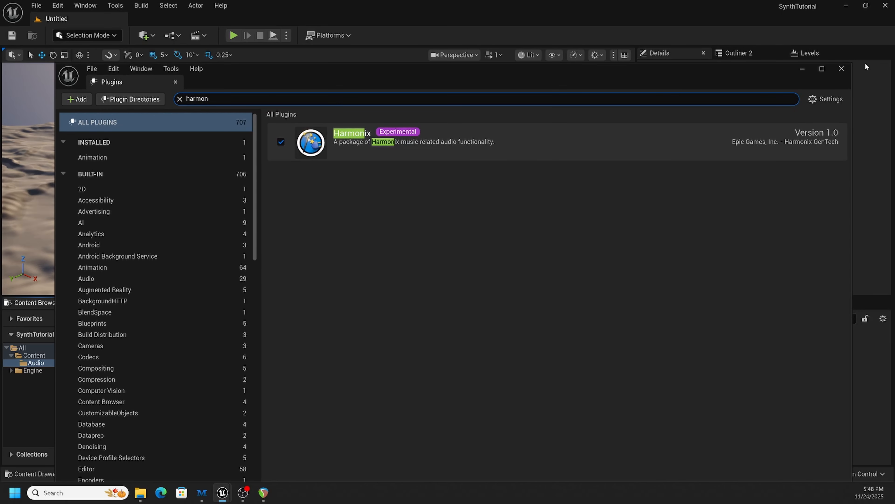
pyautogui.click(845, 68)
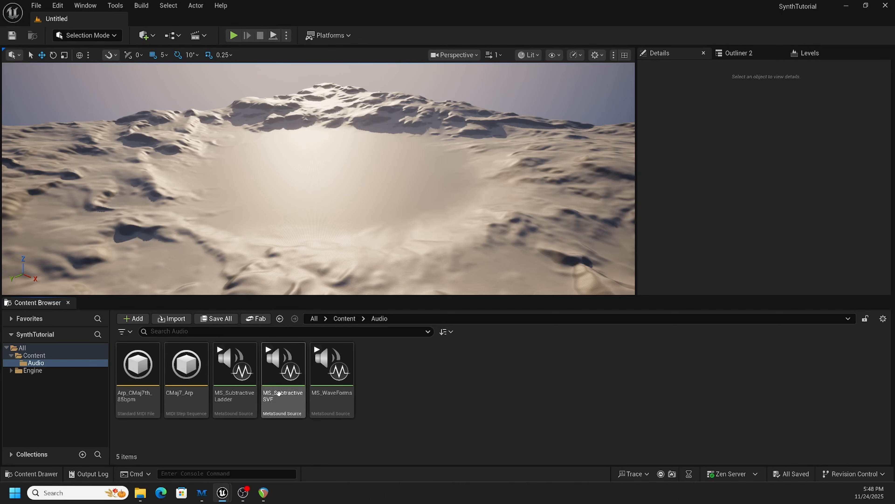
pyautogui.click(345, 318)
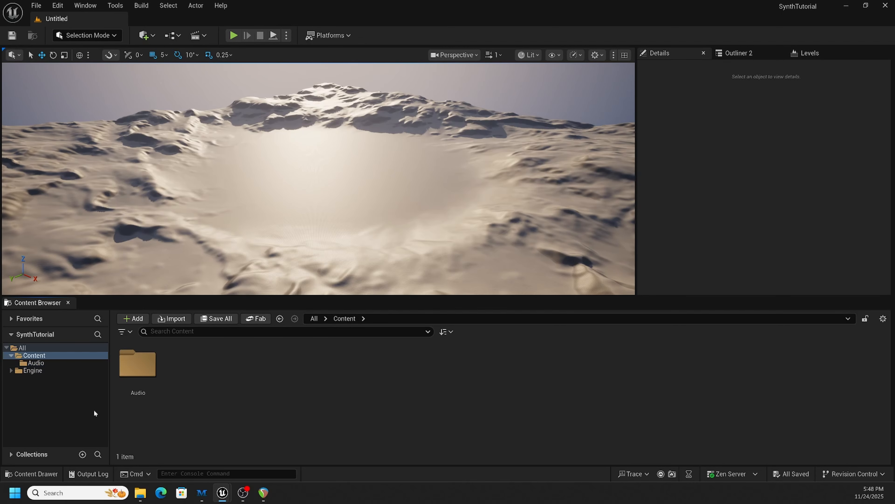
pyautogui.doubleClick(150, 367)
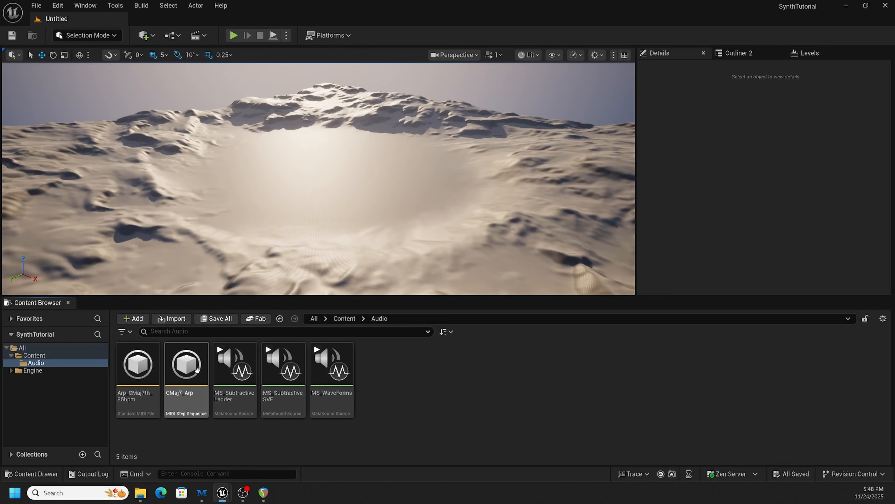
pyautogui.moveTo(151, 399)
pyautogui.moveTo(238, 408)
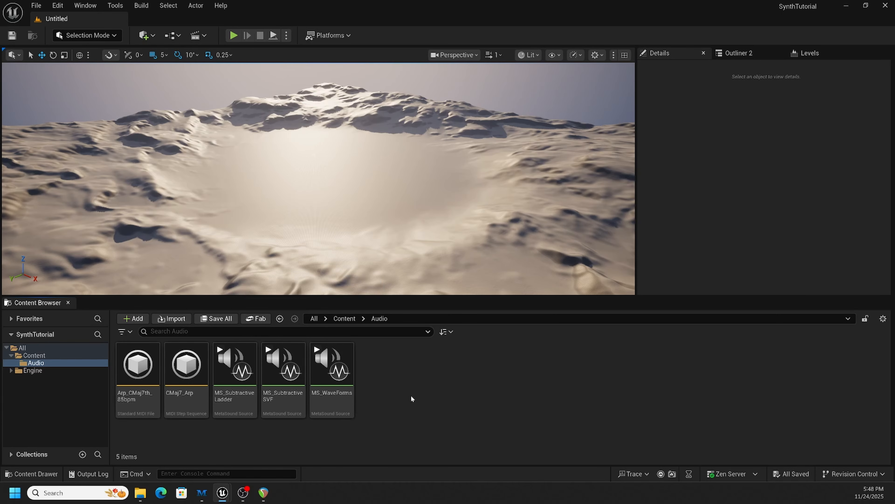
# Step: Create a MetaSound Source named MS_SubtractiveSynth in the Audio folder and open it for editing
pyautogui.rightClick(379, 384)
pyautogui.moveTo(399, 300)
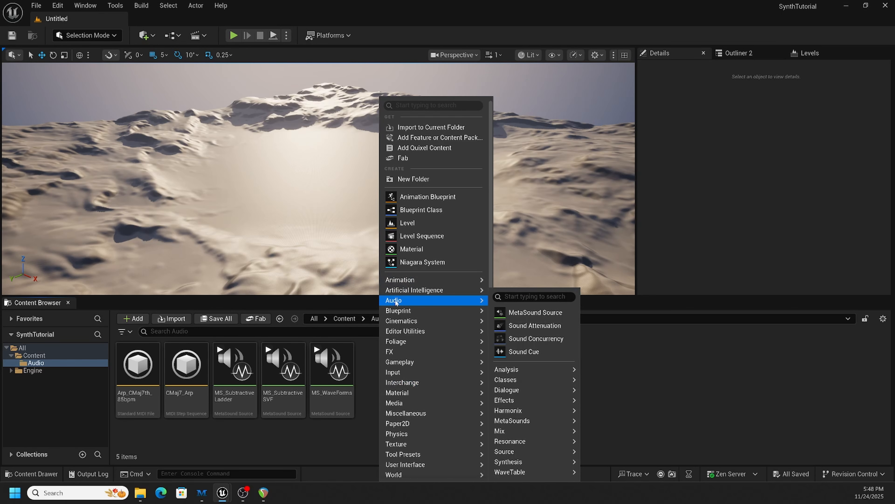
pyautogui.click(526, 312)
pyautogui.write('MS_')
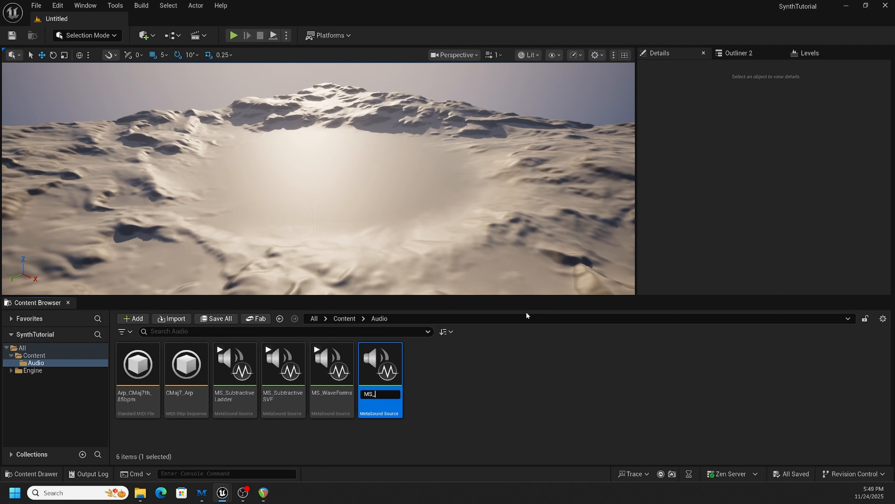
pyautogui.write('Subtra')
pyautogui.write('ctive')
pyautogui.write('Synth')
pyautogui.press('Return')
pyautogui.doubleClick(332, 400)
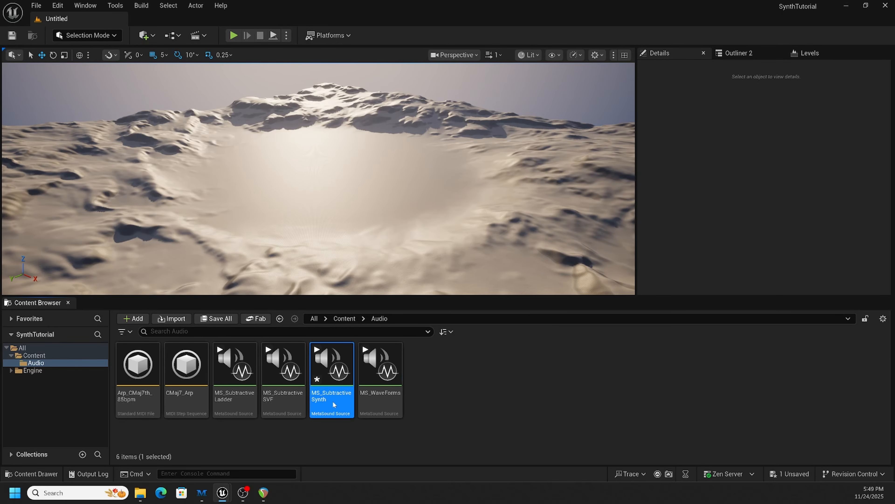
# Step: Remove the UE.Source.OneShot interface so the graph has no On Finished output
pyautogui.scroll(-2, 513, 236)
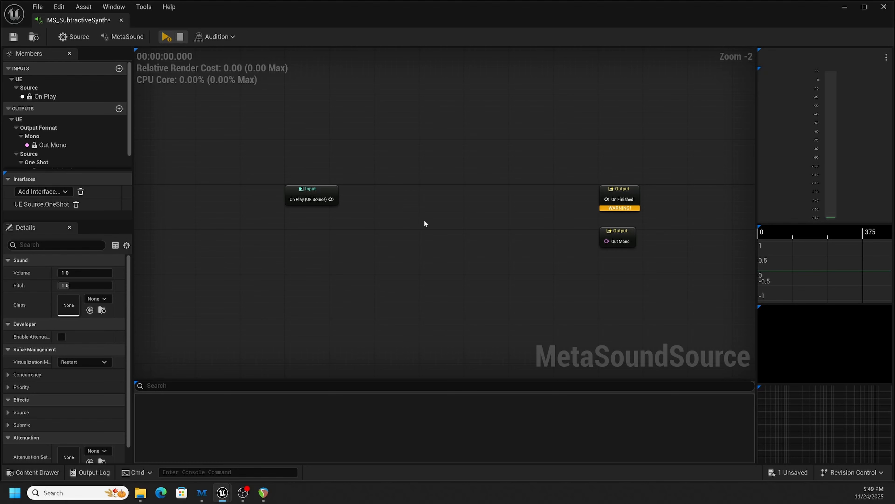
pyautogui.scroll(-1, 425, 223)
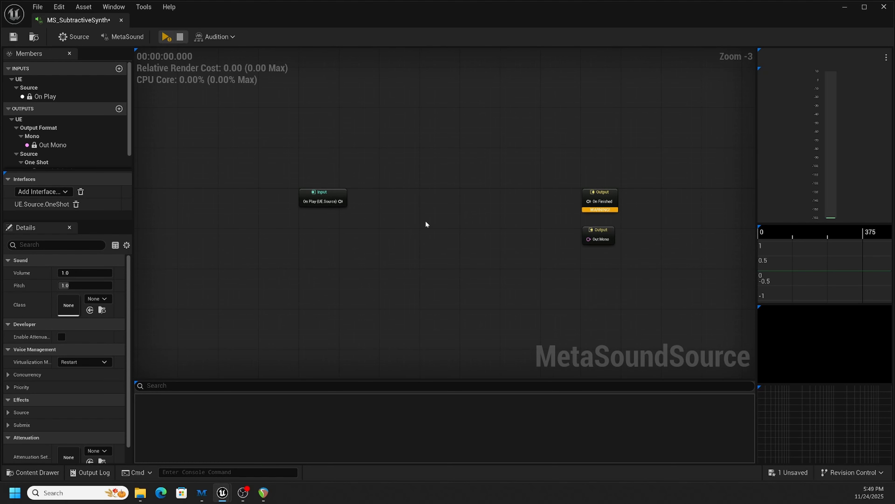
pyautogui.scroll(1, 425, 220)
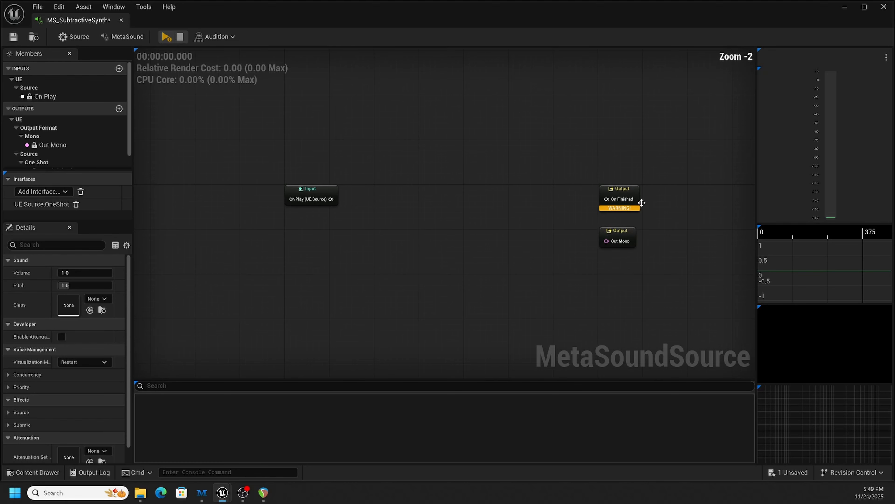
pyautogui.moveTo(622, 192); pyautogui.dragTo(607, 167)
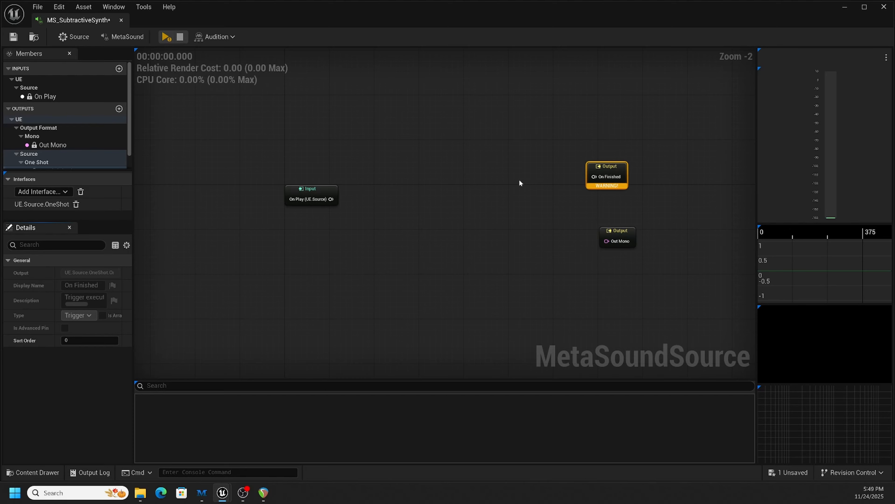
pyautogui.click(76, 204)
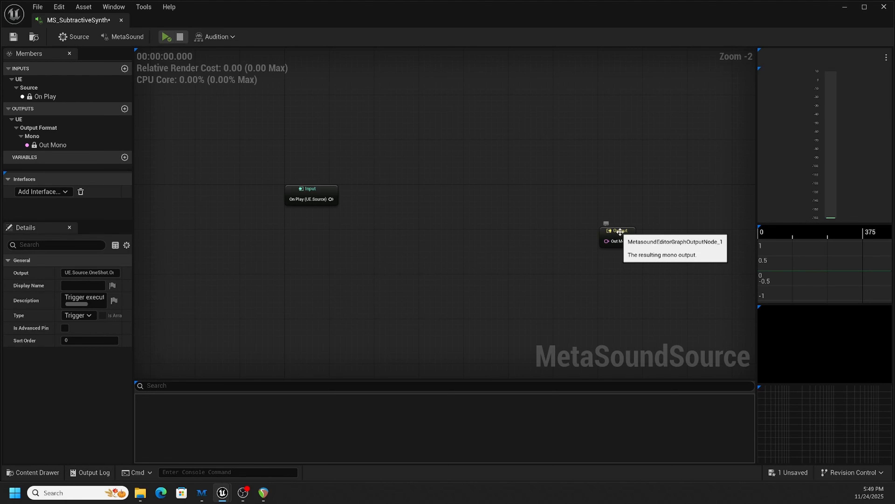
# Step: Spread the On Play input and Out Mono output nodes far apart to make room for the synth graph
pyautogui.moveTo(613, 230); pyautogui.dragTo(640, 205)
pyautogui.moveTo(314, 187); pyautogui.dragTo(253, 180)
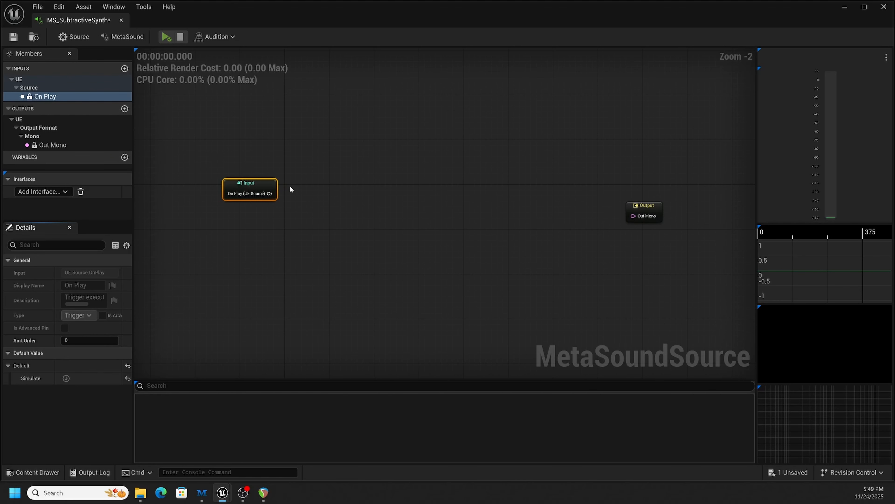
pyautogui.scroll(-2, 331, 187)
pyautogui.scroll(1, 390, 198)
pyautogui.click(601, 200)
pyautogui.scroll(-3, 504, 204)
pyautogui.moveTo(393, 195); pyautogui.dragTo(227, 192)
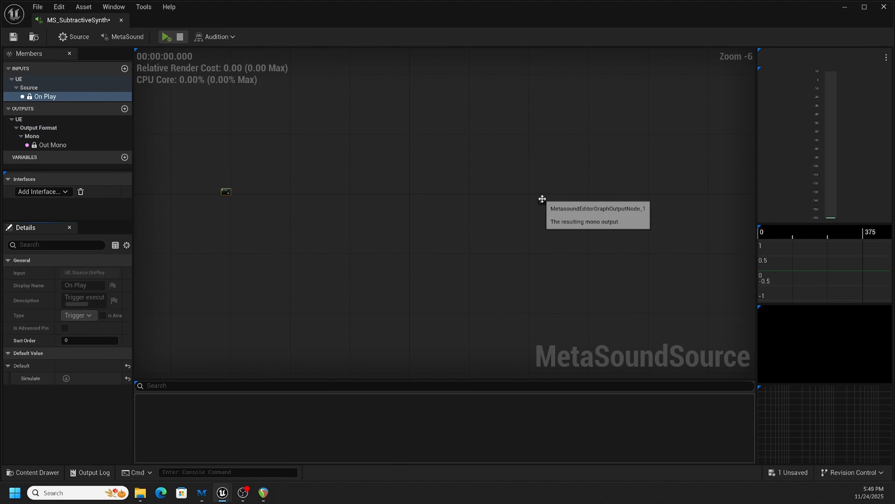
pyautogui.moveTo(543, 197); pyautogui.dragTo(606, 184)
pyautogui.scroll(2, 587, 208)
pyautogui.scroll(-1, 511, 208)
pyautogui.scroll(-1, 414, 202)
pyautogui.moveTo(371, 205); pyautogui.dragTo(485, 214, button='right')
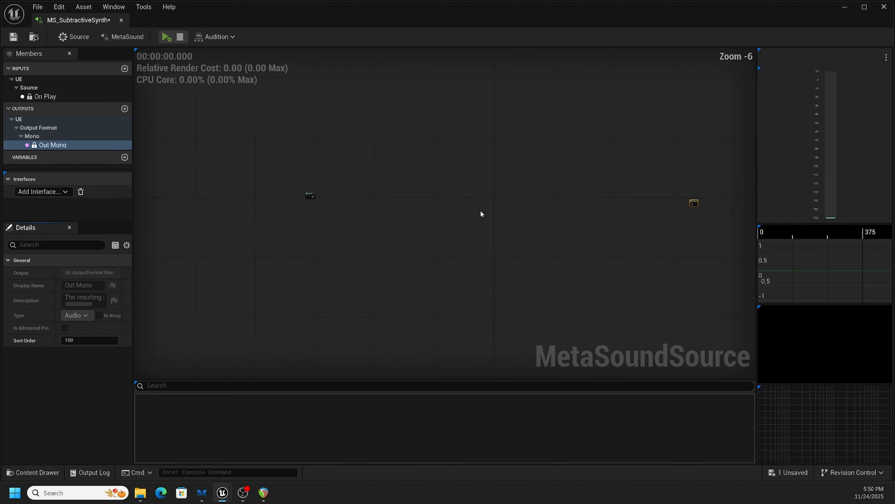
# Step: Add a Saw generator node in the empty space between the On Play input and the Out Mono output
pyautogui.scroll(1, 487, 208)
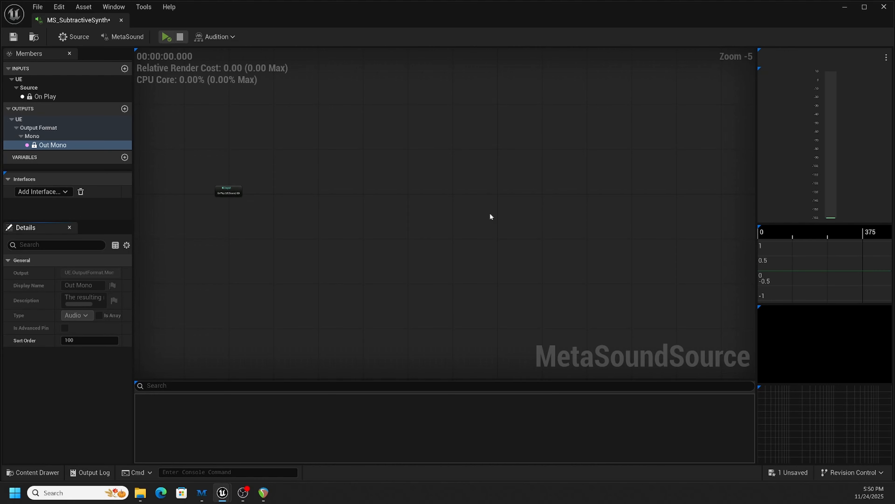
pyautogui.scroll(1, 523, 211)
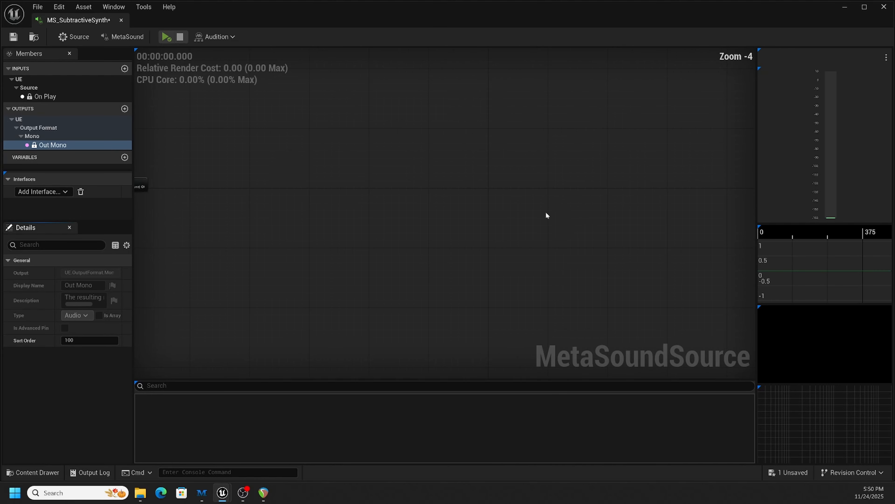
pyautogui.moveTo(539, 200); pyautogui.dragTo(520, 215, button='right')
pyautogui.scroll(-1, 419, 229)
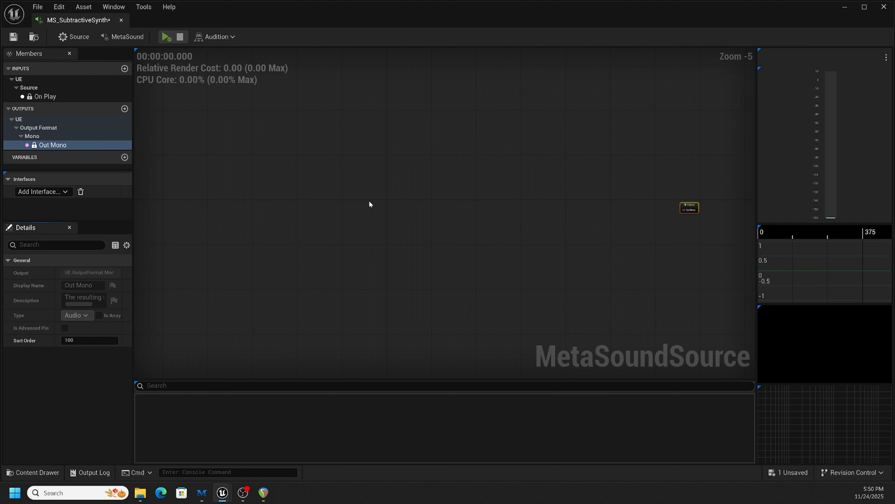
pyautogui.moveTo(365, 190); pyautogui.dragTo(409, 227, button='right')
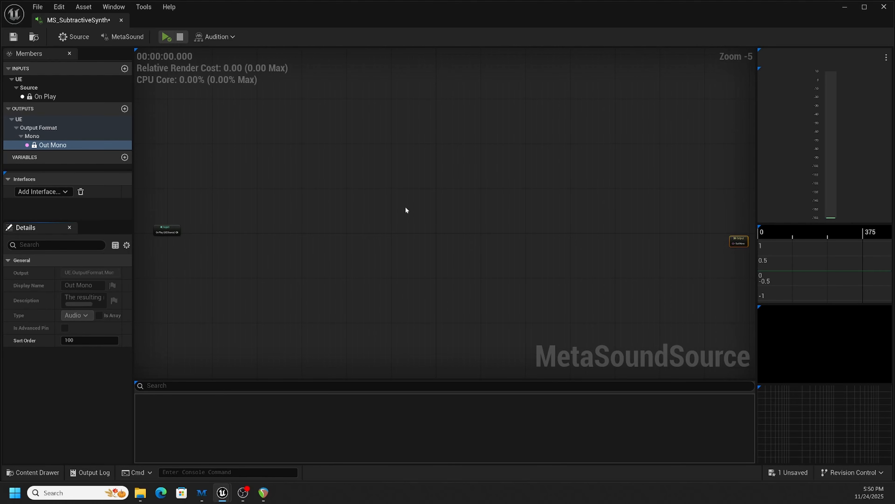
pyautogui.scroll(1, 401, 212)
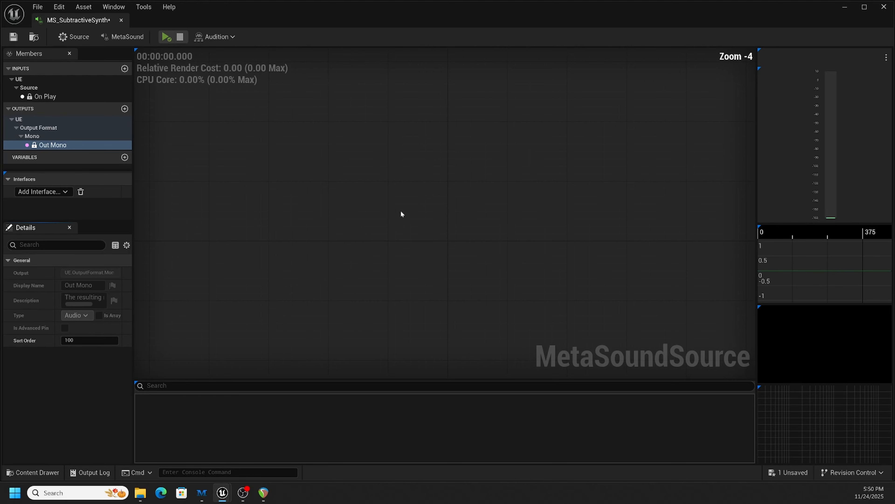
pyautogui.moveTo(380, 198); pyautogui.dragTo(379, 195, button='right')
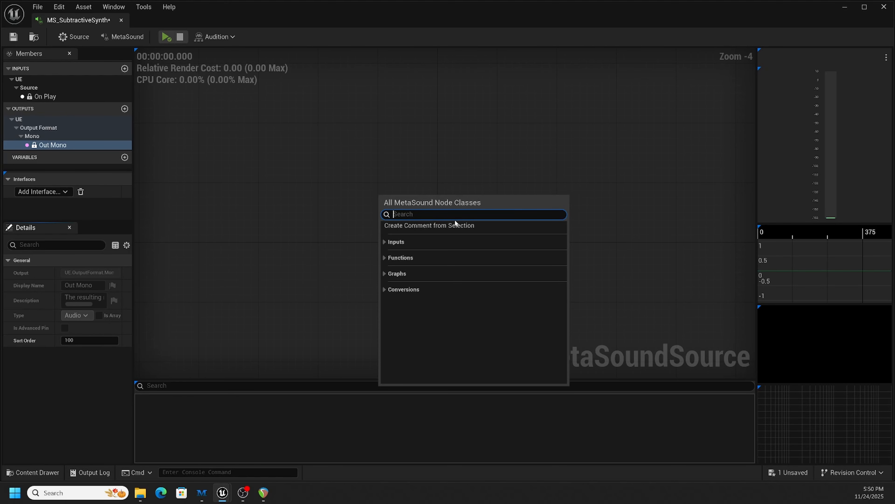
pyautogui.write('saw')
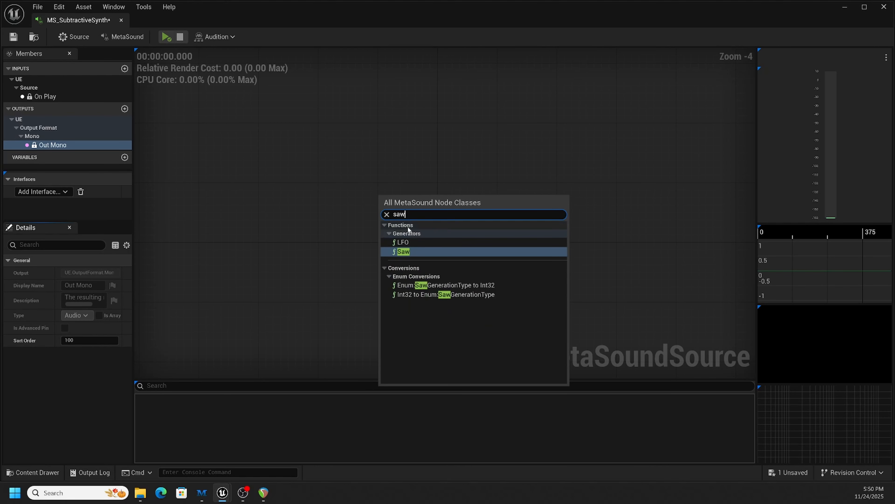
pyautogui.click(409, 252)
pyautogui.scroll(1, 434, 233)
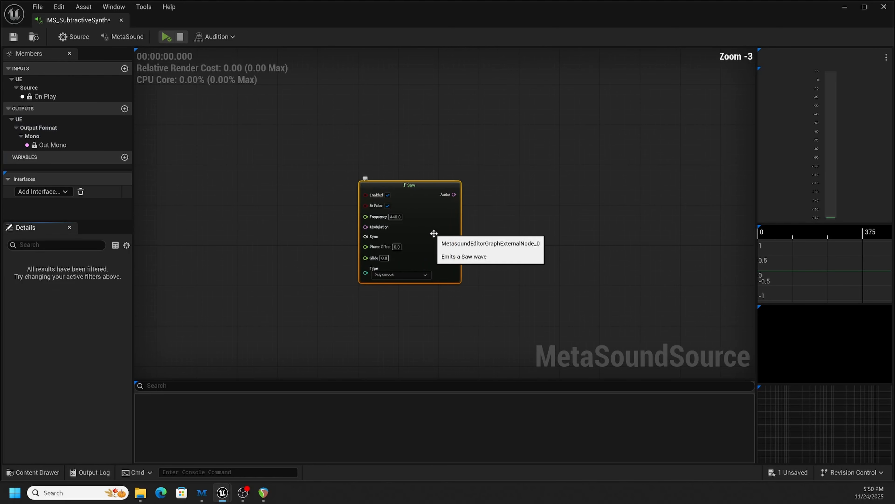
pyautogui.scroll(1, 434, 233)
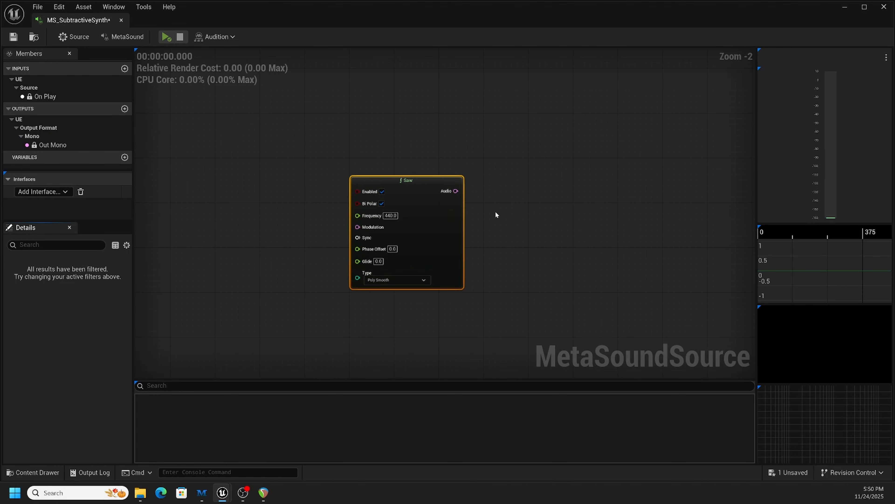
# Step: Duplicate the Saw node and place the copy directly below the original
pyautogui.scroll(-2, 496, 212)
pyautogui.moveTo(536, 228); pyautogui.dragTo(530, 209, button='right')
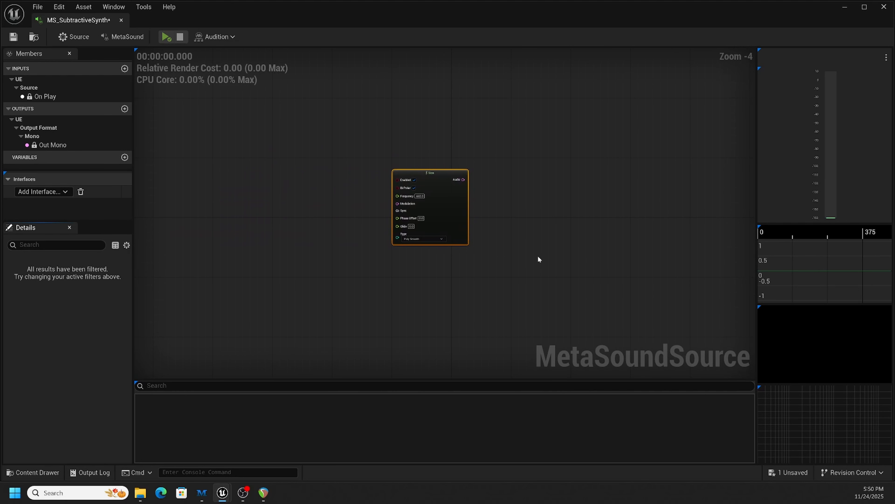
pyautogui.moveTo(534, 251); pyautogui.dragTo(500, 234, button='right')
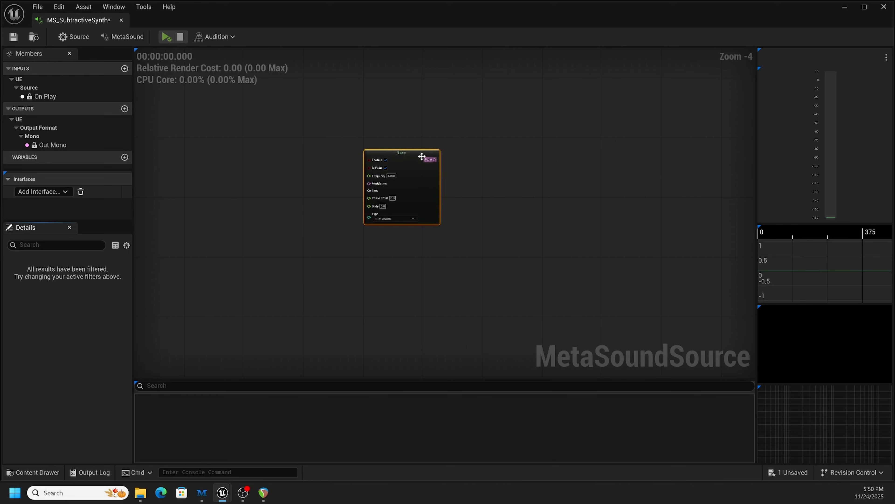
pyautogui.rightClick(413, 156)
pyautogui.press('Escape')
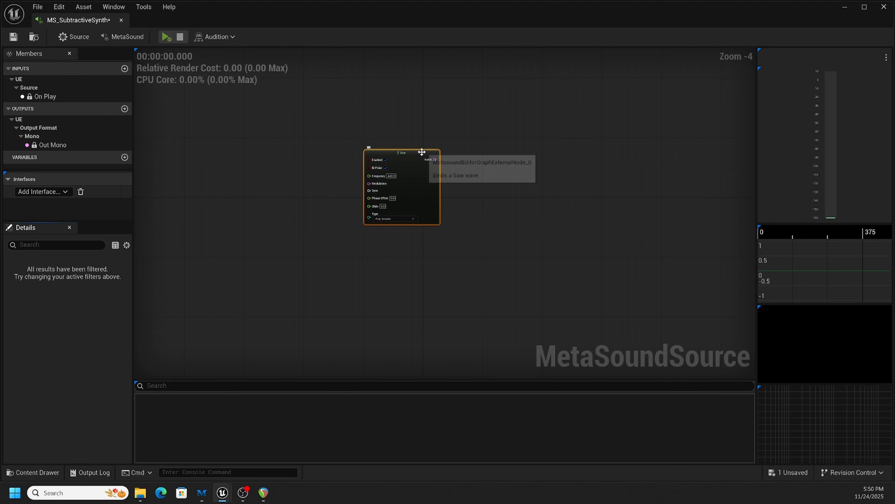
pyautogui.moveTo(427, 153); pyautogui.dragTo(424, 155, button='right')
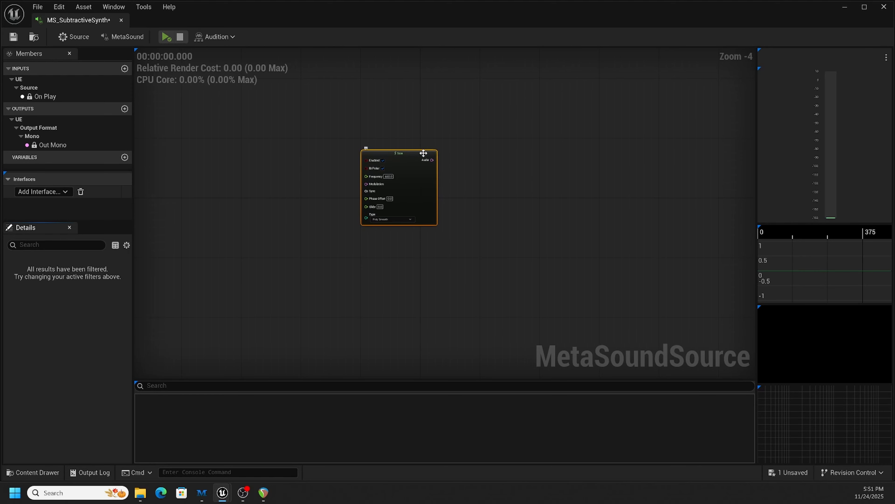
pyautogui.rightClick(404, 168)
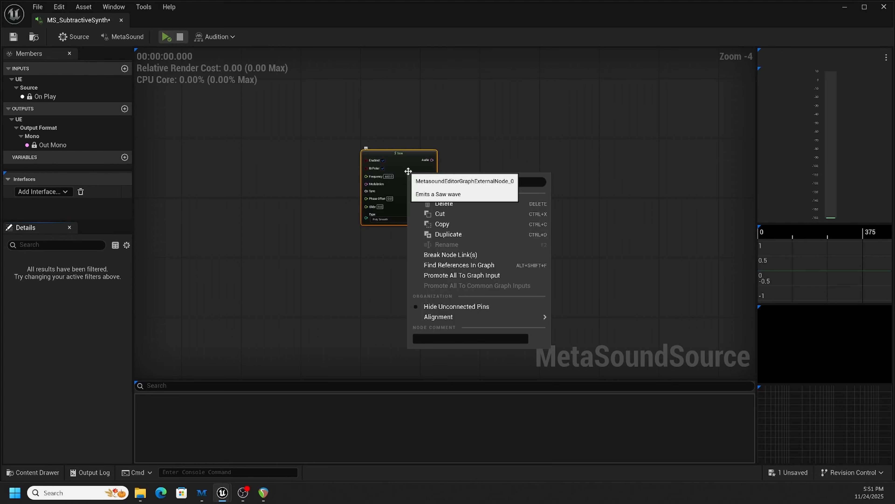
pyautogui.click(448, 235)
pyautogui.moveTo(458, 174); pyautogui.dragTo(412, 239)
pyautogui.moveTo(515, 239); pyautogui.dragTo(522, 174, button='right')
# Step: Add a Square generator node and place it below the two Saw nodes
pyautogui.moveTo(423, 293); pyautogui.dragTo(430, 284, button='right')
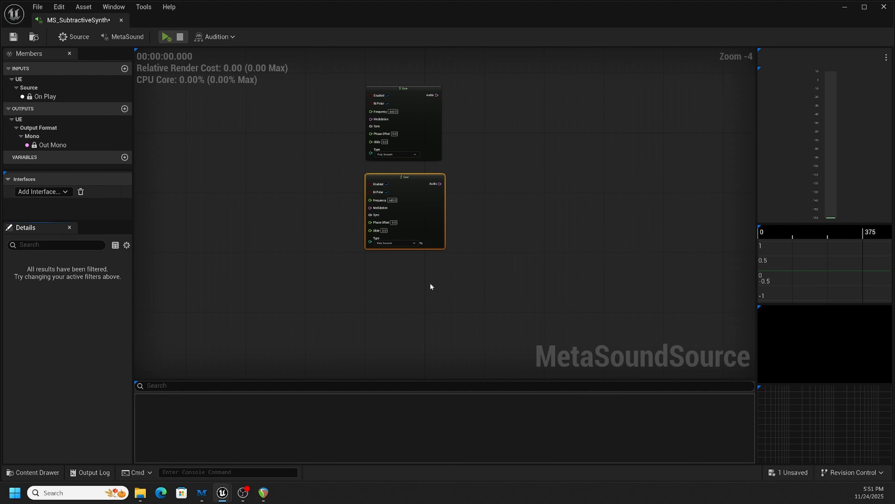
pyautogui.rightClick(423, 281)
pyautogui.write('square')
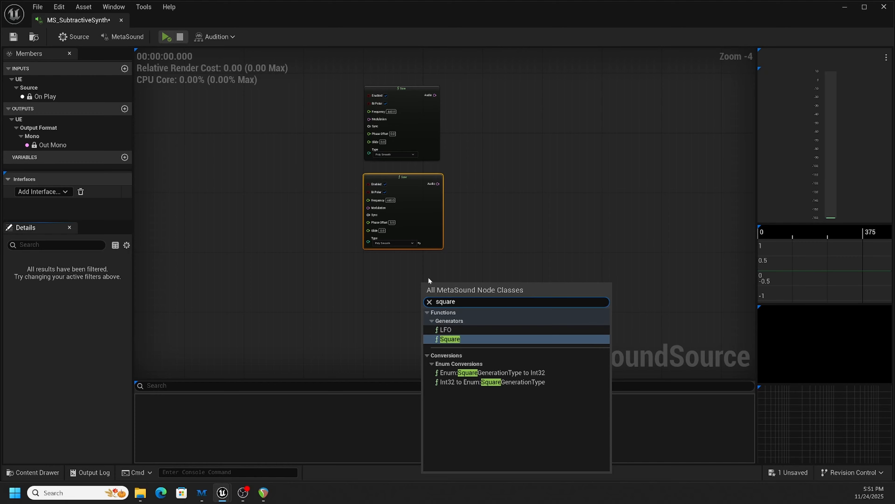
pyautogui.click(493, 339)
pyautogui.moveTo(455, 285); pyautogui.dragTo(403, 272)
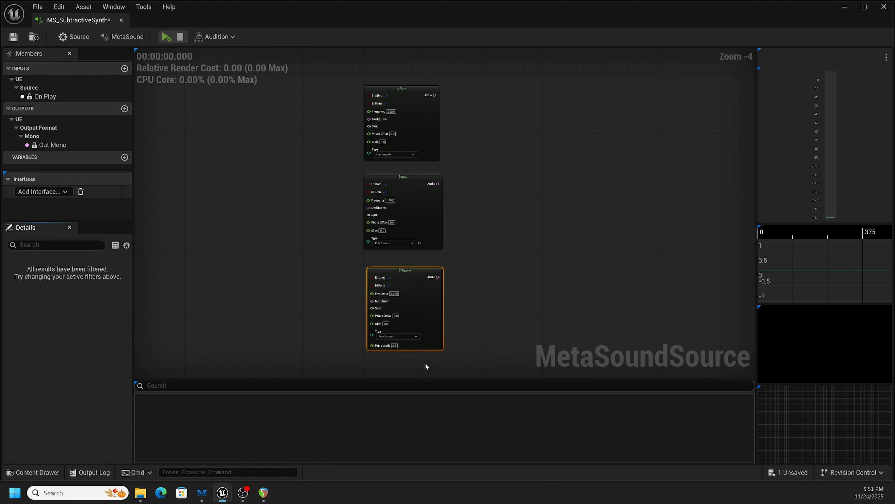
# Step: Align the left edges of the two Saw nodes and the Square node and even out their vertical spacing
pyautogui.moveTo(346, 70); pyautogui.dragTo(401, 350)
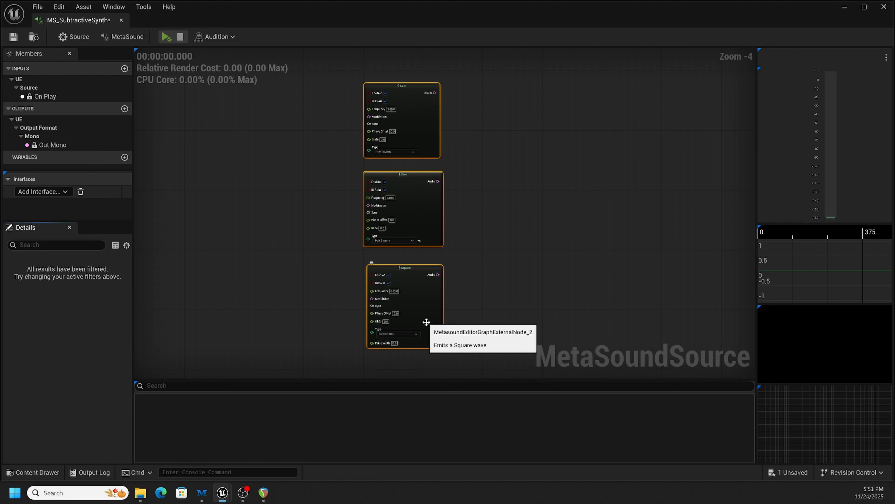
pyautogui.rightClick(423, 126)
pyautogui.moveTo(469, 268)
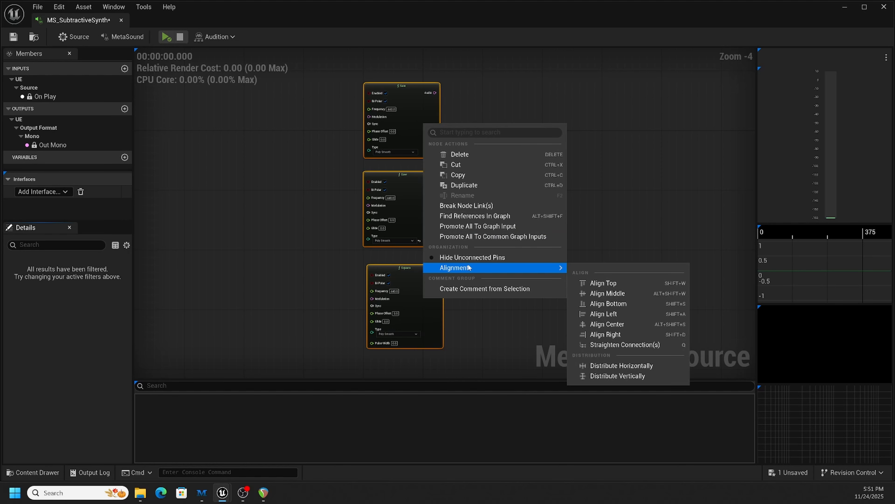
pyautogui.click(605, 314)
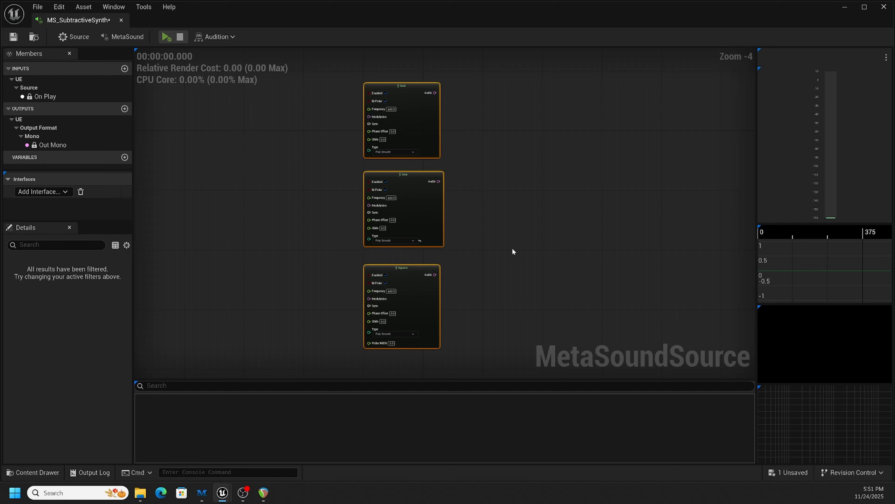
pyautogui.moveTo(423, 217); pyautogui.dragTo(427, 211)
pyautogui.click(456, 213)
pyautogui.click(427, 206)
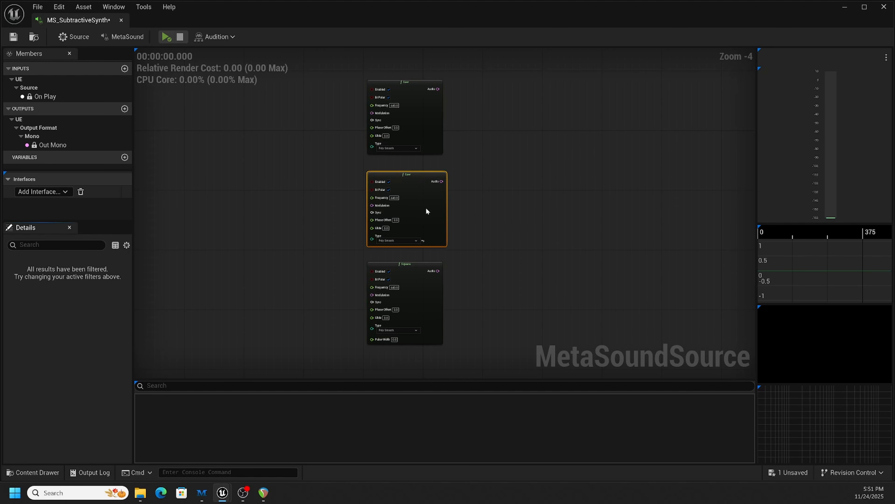
pyautogui.click(506, 230)
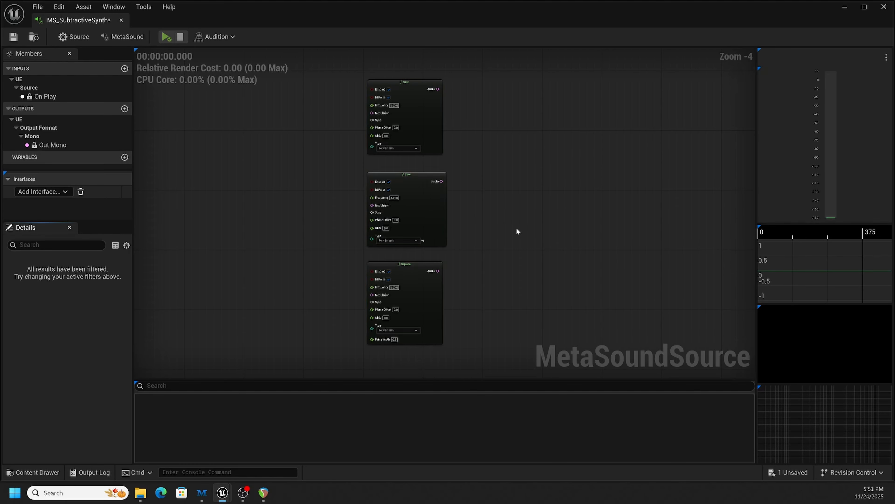
# Step: Add a Mono Mixer (3) node in the empty space to the right of the oscillators
pyautogui.moveTo(524, 227); pyautogui.dragTo(490, 190, button='right')
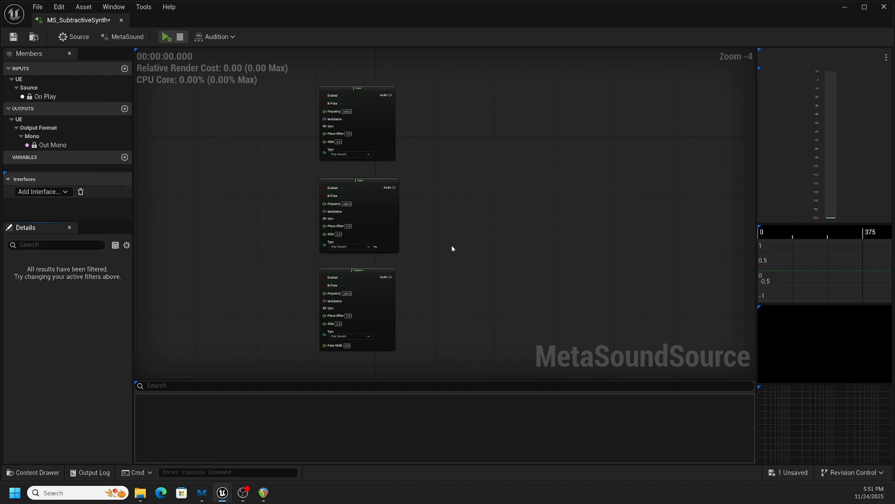
pyautogui.rightClick(452, 159)
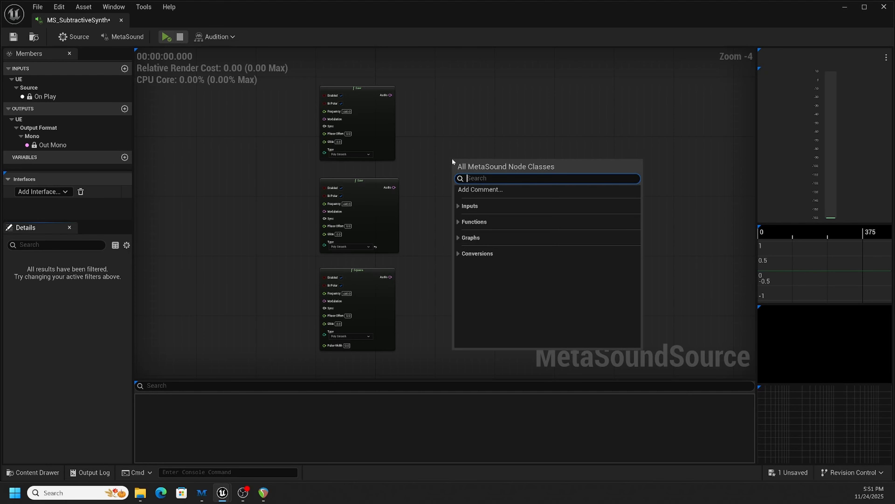
pyautogui.write('mixer')
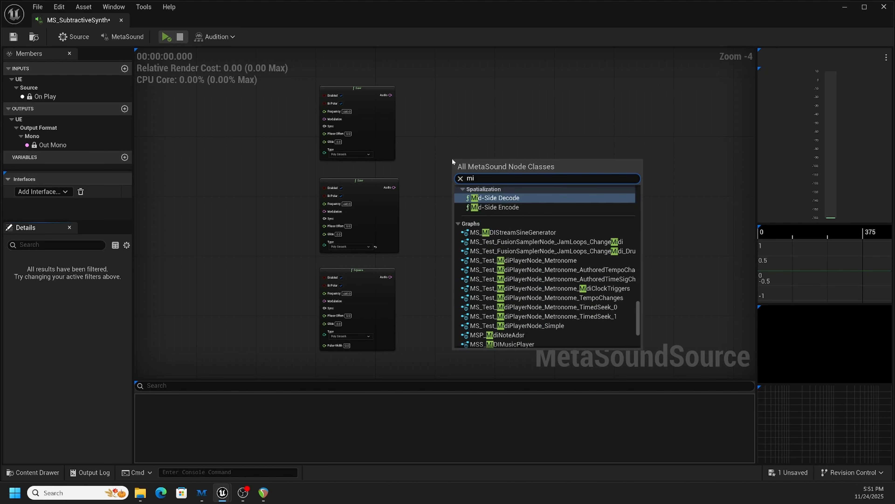
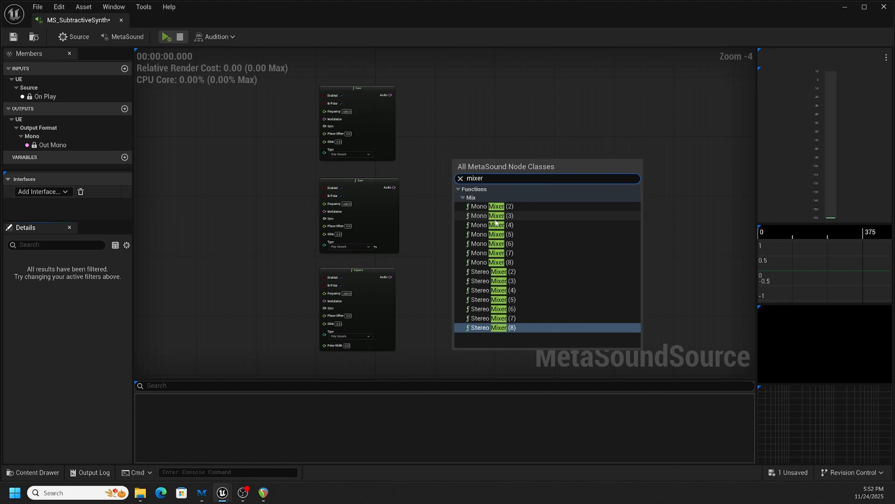
pyautogui.click(482, 216)
# Step: Connect the upper Saw, lower Saw and Square audio outputs to the mixer's In 0, In 1 and In 2
pyautogui.scroll(3, 482, 151)
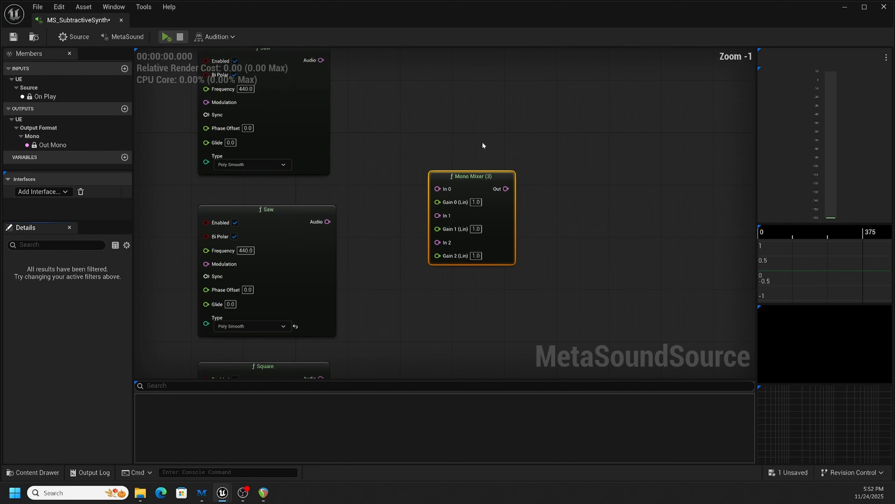
pyautogui.scroll(-1, 482, 144)
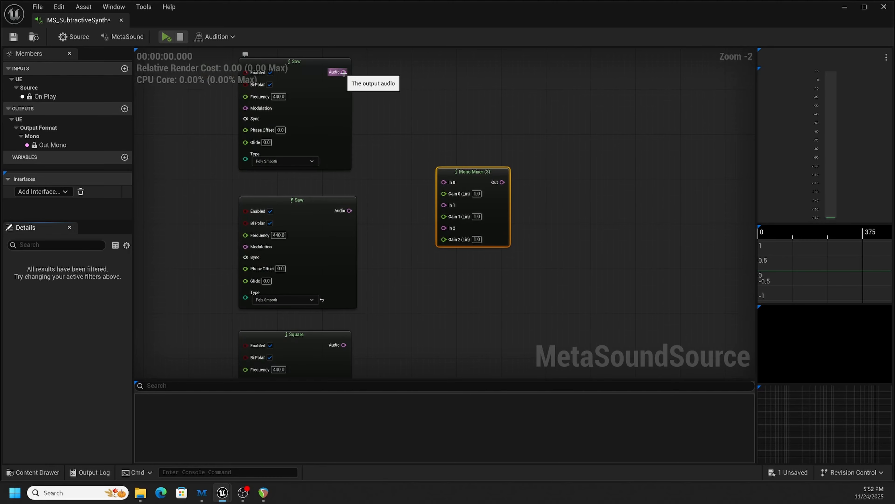
pyautogui.moveTo(344, 73); pyautogui.dragTo(444, 184)
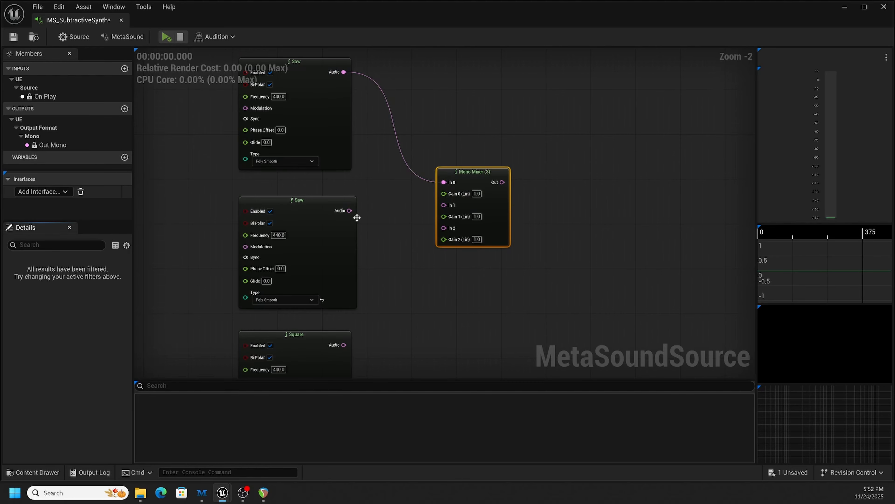
pyautogui.moveTo(349, 211); pyautogui.dragTo(444, 208)
pyautogui.moveTo(441, 295); pyautogui.dragTo(435, 239, button='right')
pyautogui.moveTo(339, 290); pyautogui.dragTo(440, 173)
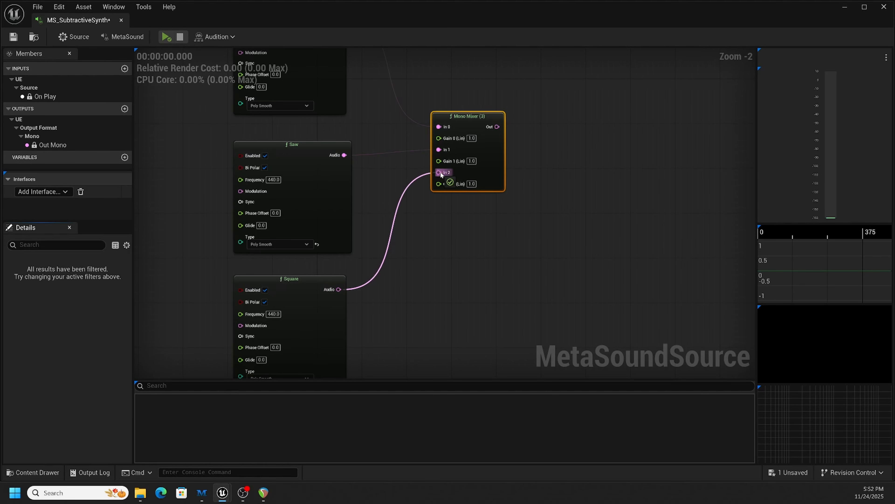
# Step: Move the Mono Mixer farther right of the oscillators and up level with the upper Saw node
pyautogui.moveTo(524, 244); pyautogui.dragTo(523, 299, button='right')
pyautogui.moveTo(474, 180); pyautogui.dragTo(536, 187)
pyautogui.moveTo(480, 279); pyautogui.dragTo(514, 257, button='right')
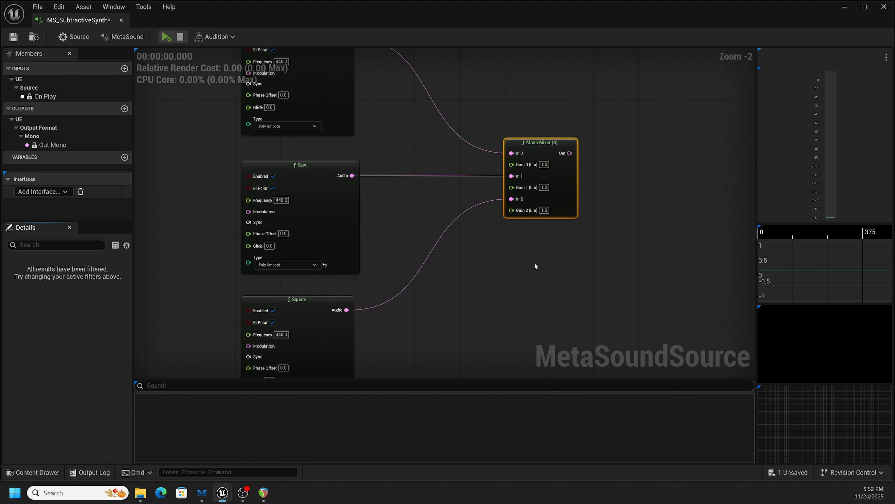
pyautogui.moveTo(442, 143); pyautogui.dragTo(443, 176, button='right')
pyautogui.moveTo(555, 169); pyautogui.dragTo(554, 75)
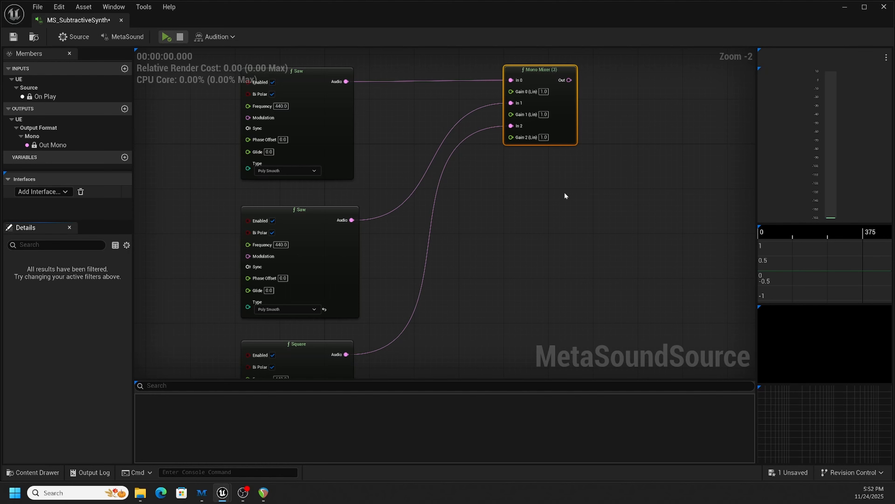
pyautogui.scroll(-1, 564, 192)
pyautogui.moveTo(557, 201); pyautogui.dragTo(552, 151, button='right')
pyautogui.moveTo(557, 183); pyautogui.dragTo(538, 241, button='right')
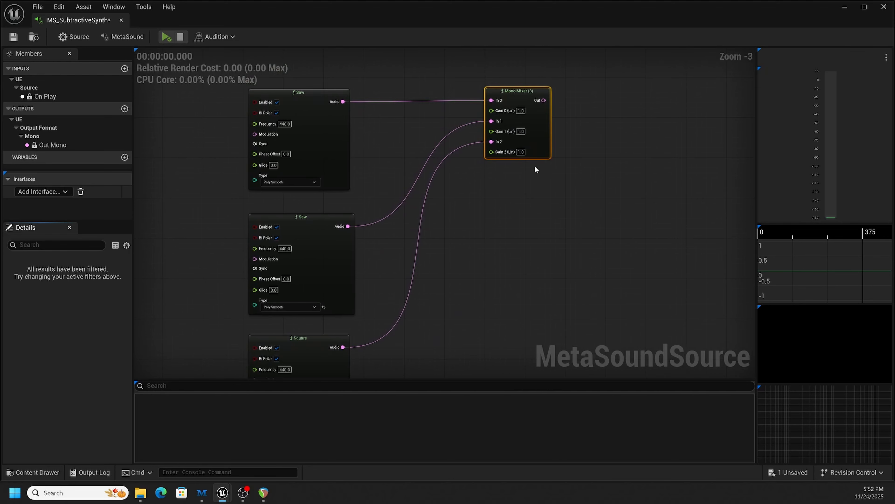
pyautogui.moveTo(567, 206); pyautogui.dragTo(574, 187, button='right')
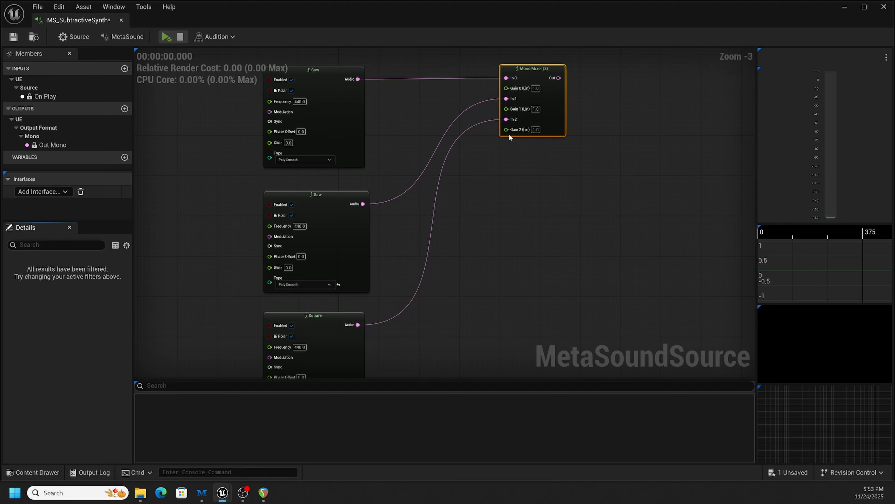
# Step: Promote the mixer's Gain 0 to a graph input, placing its knob node beside the upper Saw and turning it to about 0.55
pyautogui.rightClick(507, 88)
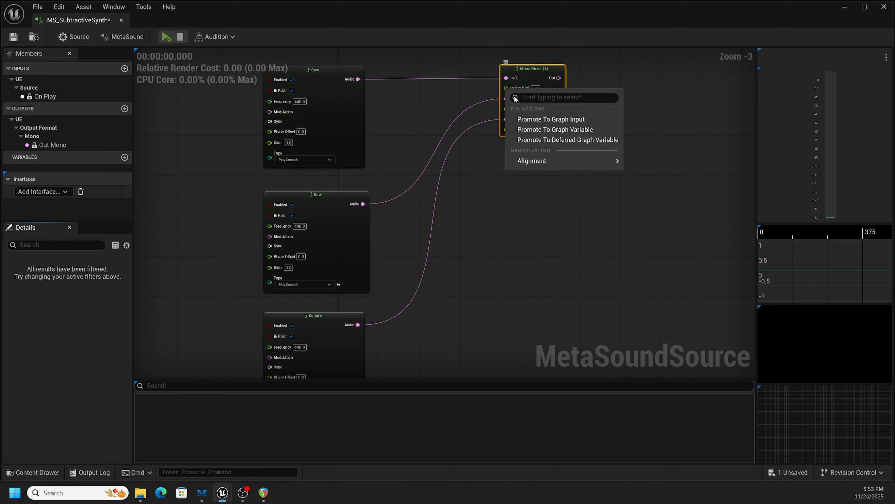
pyautogui.click(528, 119)
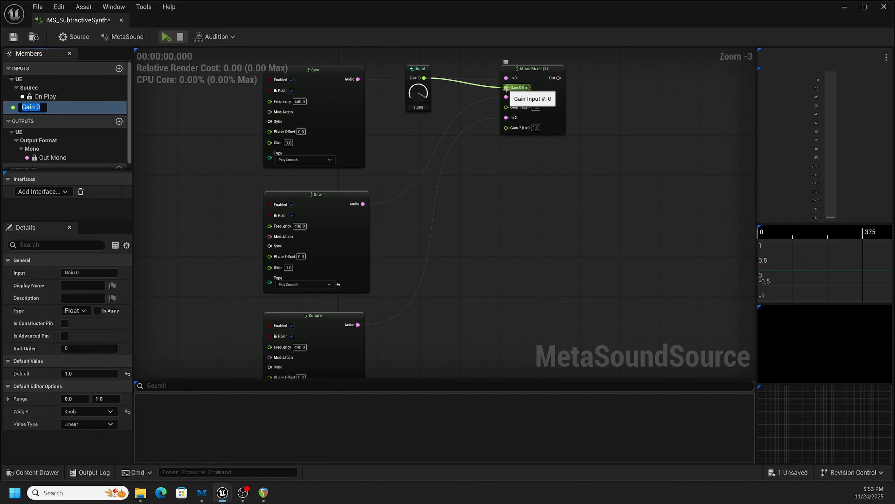
pyautogui.moveTo(420, 72); pyautogui.dragTo(418, 92)
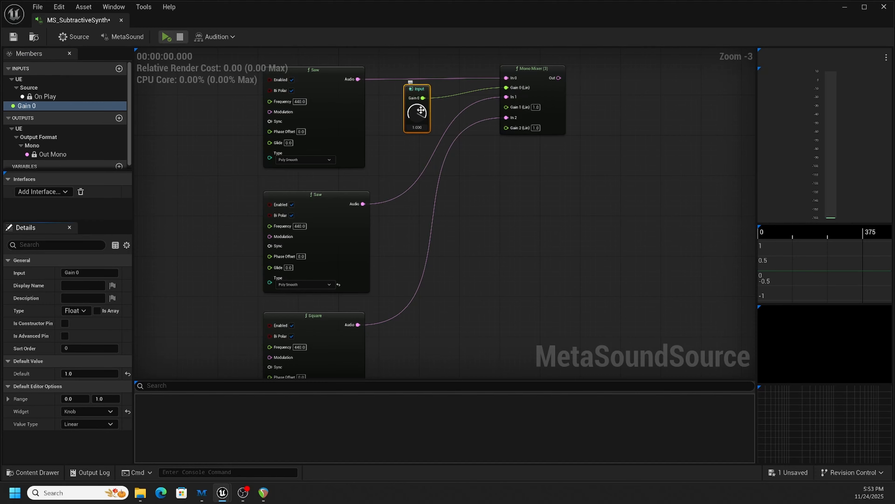
pyautogui.moveTo(419, 120); pyautogui.dragTo(443, 158)
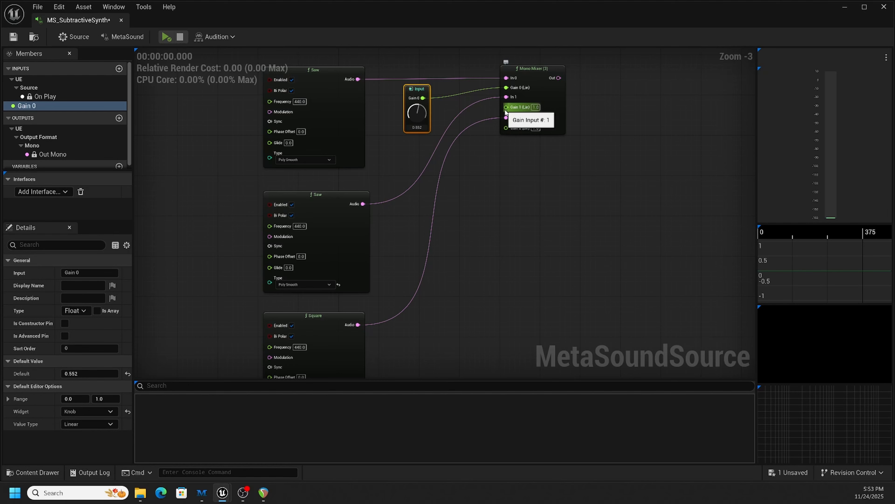
# Step: Rename the Gain 0 graph input to OSC1Mix and set its knob to about 0.53
pyautogui.moveTo(506, 87); pyautogui.dragTo(505, 88, button='right')
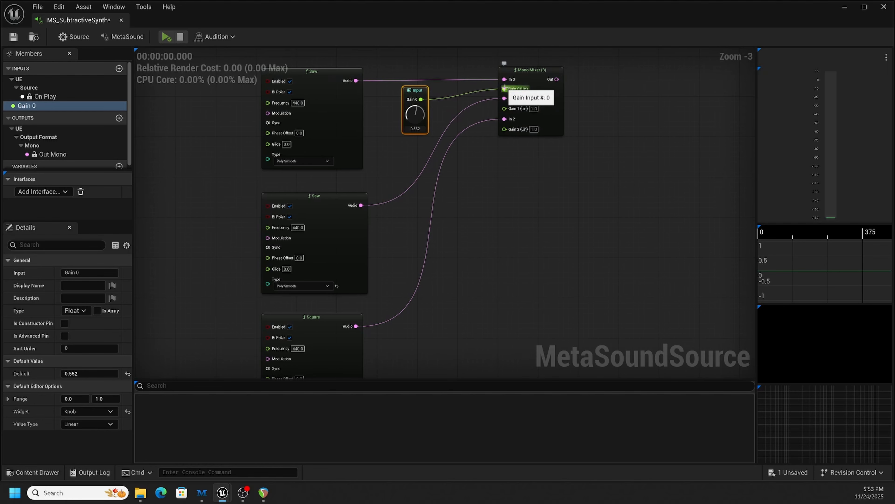
pyautogui.click(602, 118)
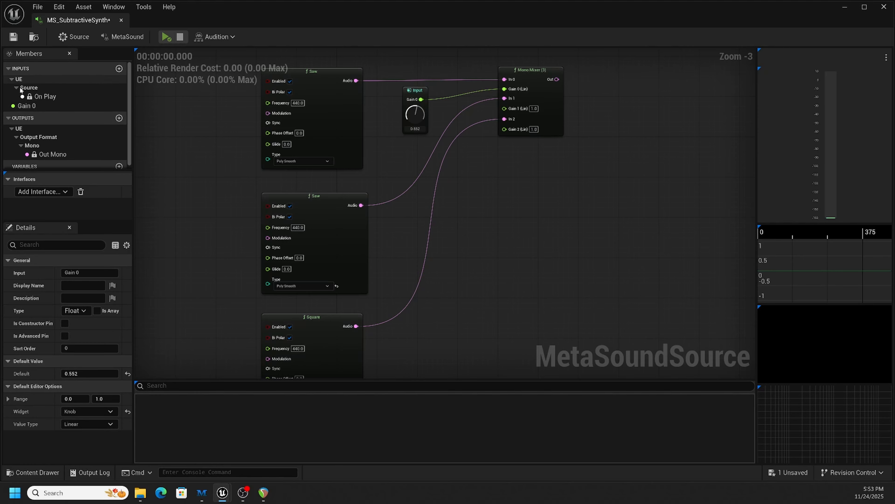
pyautogui.click(421, 95)
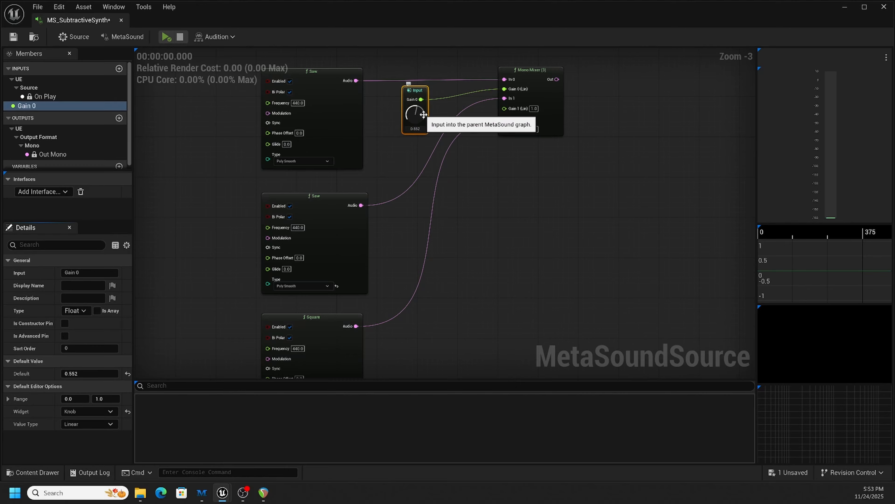
pyautogui.click(35, 106)
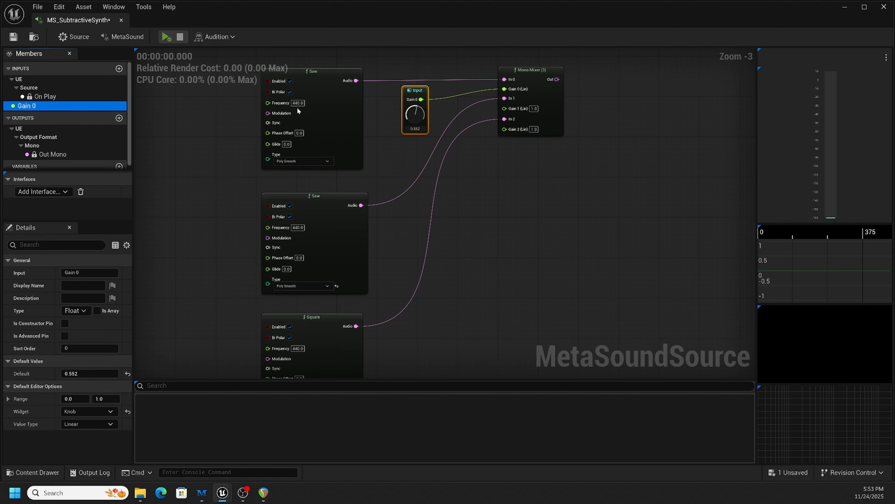
pyautogui.click(73, 103)
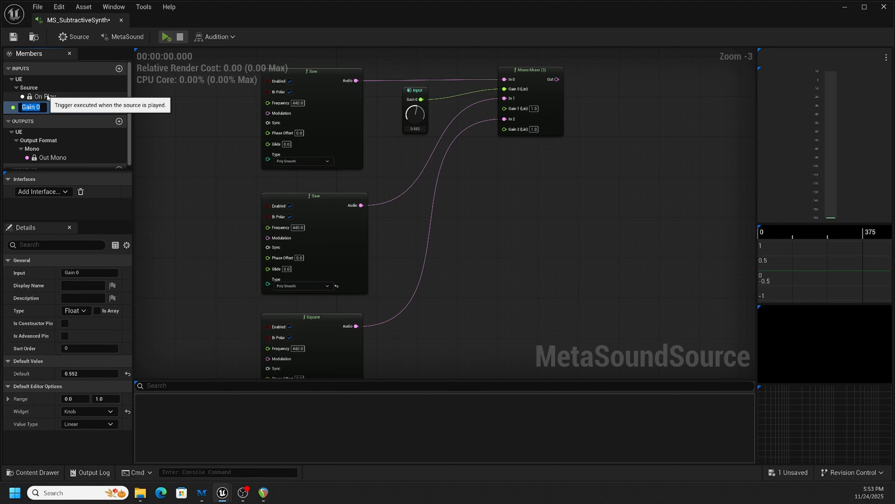
pyautogui.write('OSC1')
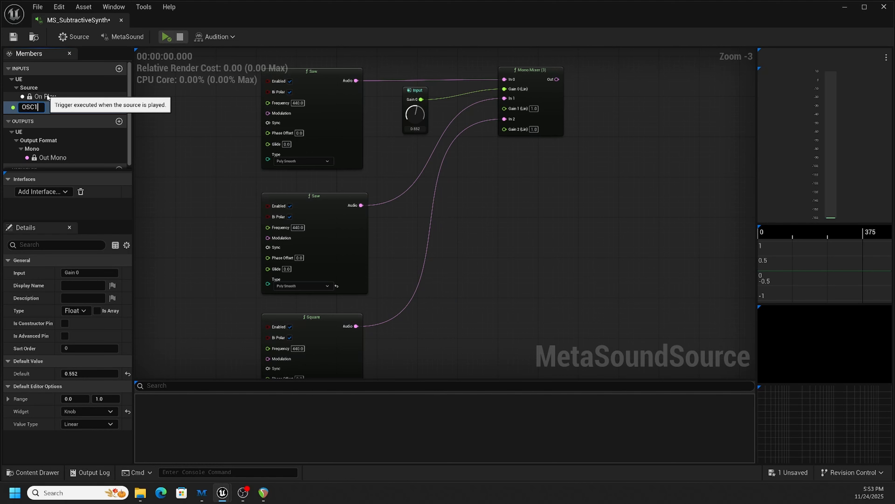
pyautogui.write('Mix')
pyautogui.press('Return')
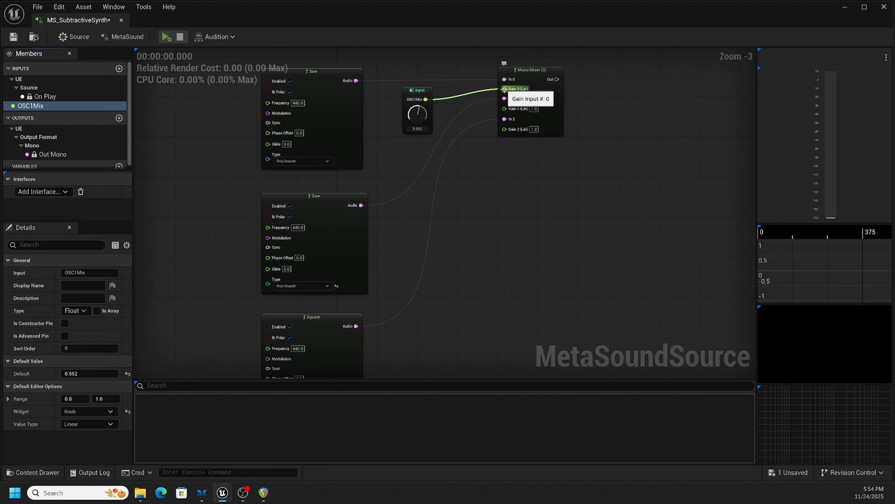
pyautogui.moveTo(419, 112); pyautogui.dragTo(431, 33)
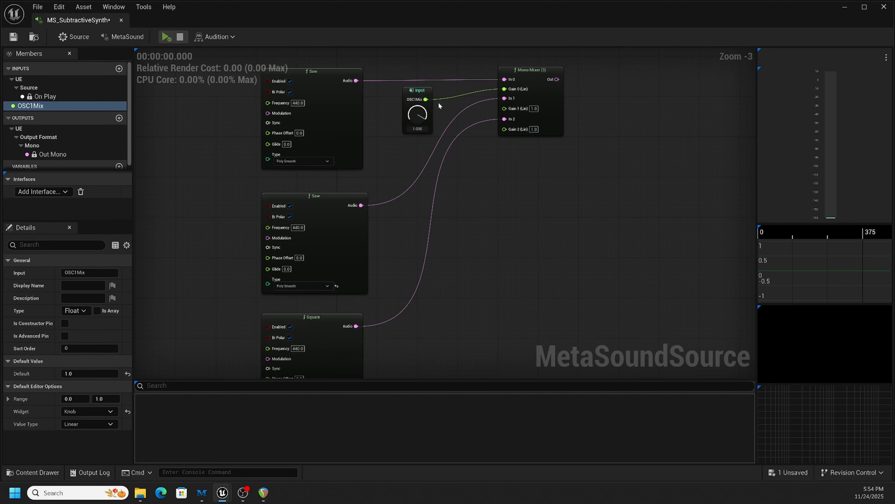
pyautogui.moveTo(422, 112); pyautogui.dragTo(416, 139)
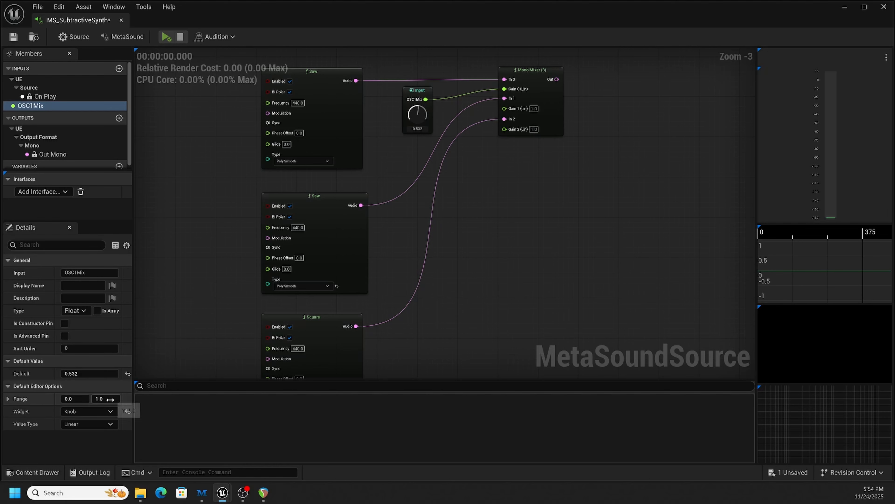
# Step: Promote the mixer's Gain 1 to a graph input named OSC2Mix
pyautogui.moveTo(488, 173); pyautogui.dragTo(499, 160, button='right')
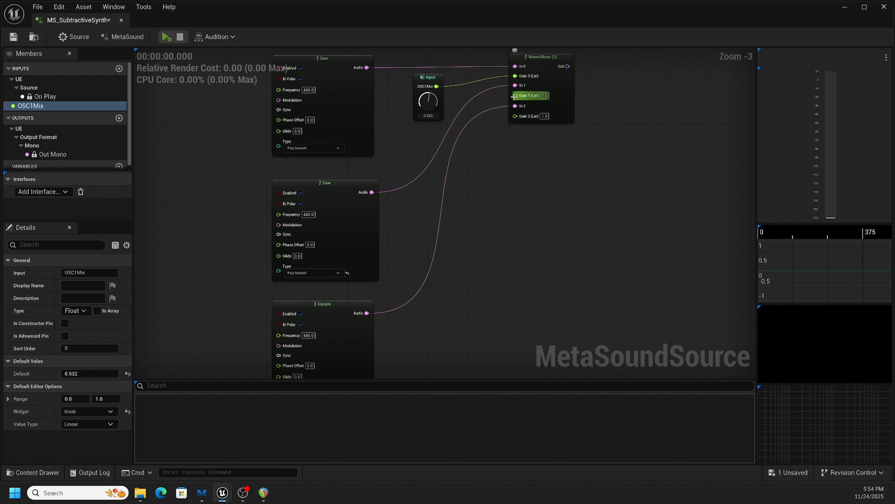
pyautogui.moveTo(514, 95); pyautogui.dragTo(513, 97, button='right')
pyautogui.click(535, 127)
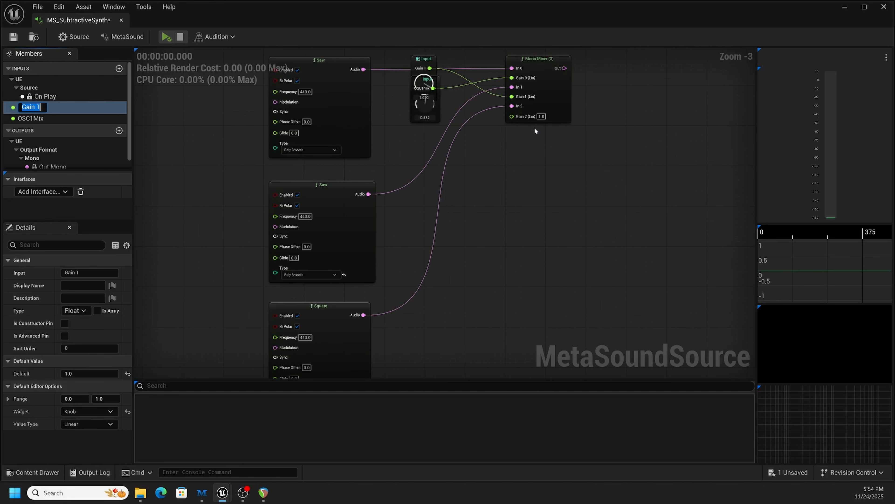
pyautogui.write('OSC2Mix')
pyautogui.press('Return')
# Step: Place the OSC2Mix knob node beside the lower Saw and shift the OSC1Mix node closer to the upper Saw
pyautogui.moveTo(438, 62); pyautogui.dragTo(416, 220)
pyautogui.moveTo(428, 110); pyautogui.dragTo(402, 121)
pyautogui.moveTo(415, 228); pyautogui.dragTo(410, 235)
# Step: Promote the mixer's Gain 2 to a graph input named OSC3Mix and place its knob node beside the Square node
pyautogui.moveTo(513, 264); pyautogui.dragTo(510, 230, button='right')
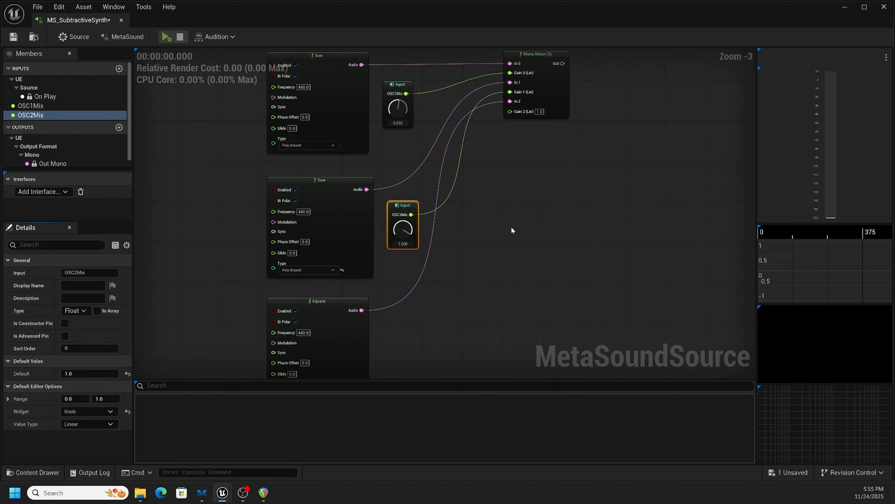
pyautogui.rightClick(510, 112)
pyautogui.click(537, 143)
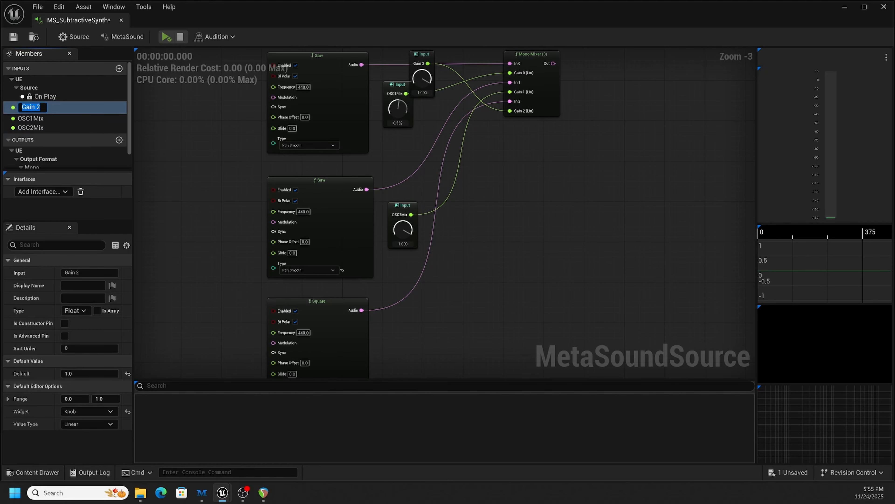
pyautogui.write('OSC3Mix')
pyautogui.press('Return')
pyautogui.moveTo(427, 57); pyautogui.dragTo(410, 339)
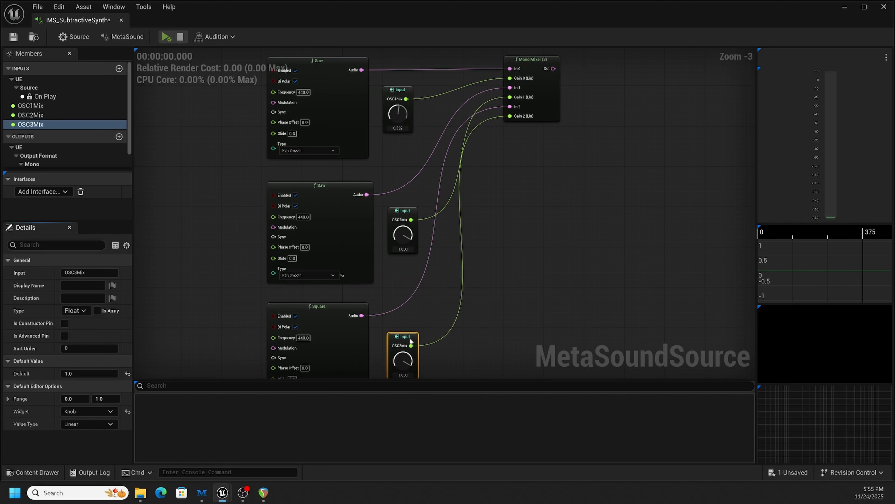
# Step: Set the OSC1Mix knob to 1.0 and the OSC2Mix and OSC3Mix knobs to 0
pyautogui.moveTo(499, 287); pyautogui.dragTo(493, 228, button='right')
pyautogui.moveTo(500, 151); pyautogui.dragTo(495, 170, button='right')
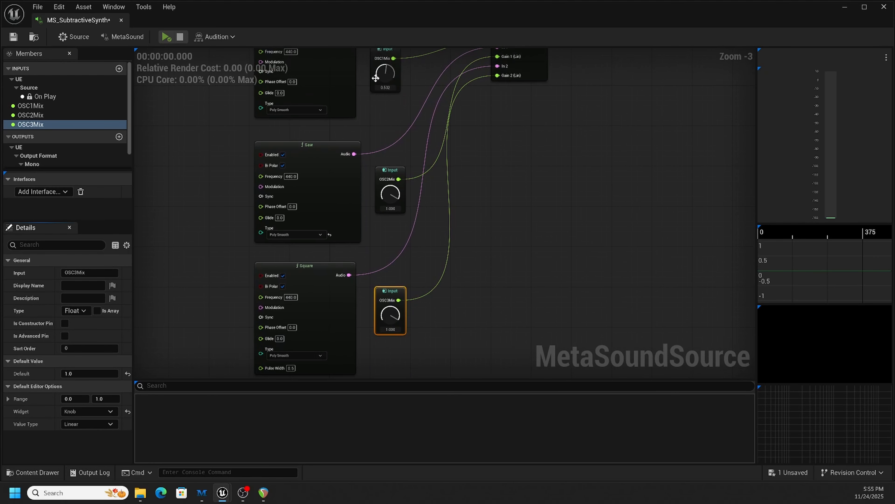
pyautogui.moveTo(387, 194); pyautogui.dragTo(398, 374)
pyautogui.moveTo(482, 298); pyautogui.dragTo(478, 321, button='right')
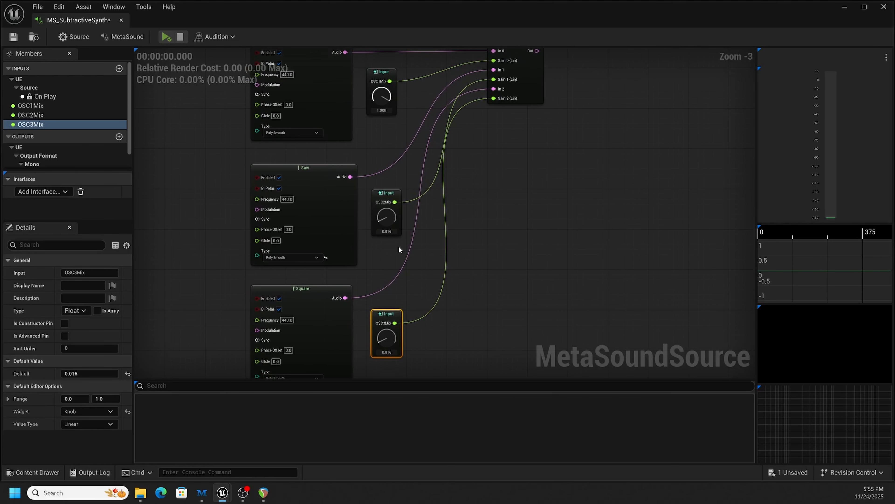
pyautogui.moveTo(386, 207); pyautogui.dragTo(386, 227)
pyautogui.moveTo(386, 330); pyautogui.dragTo(386, 353)
pyautogui.moveTo(380, 141); pyautogui.dragTo(351, 162, button='right')
pyautogui.moveTo(475, 152); pyautogui.dragTo(530, 183, button='right')
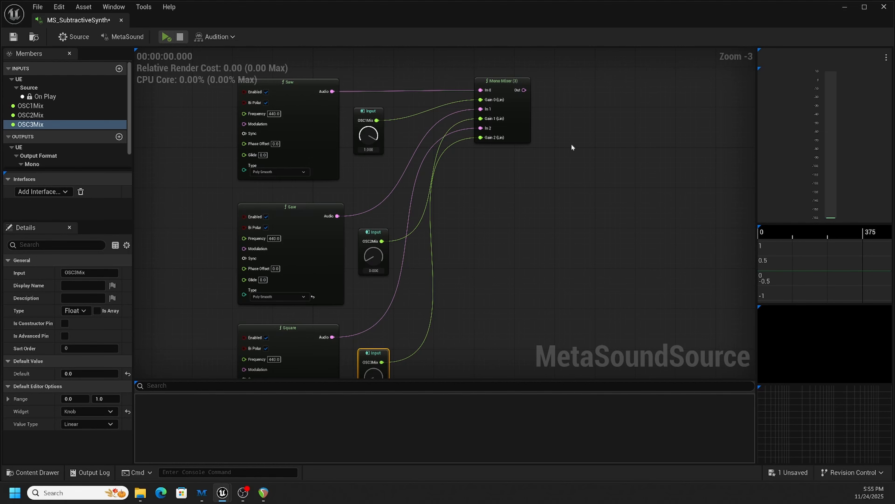
# Step: Add a Ladder Filter node fed by the Mono Mixer's output and align it level with the mixer
pyautogui.scroll(-1, 570, 145)
pyautogui.moveTo(582, 156); pyautogui.dragTo(471, 128, button='right')
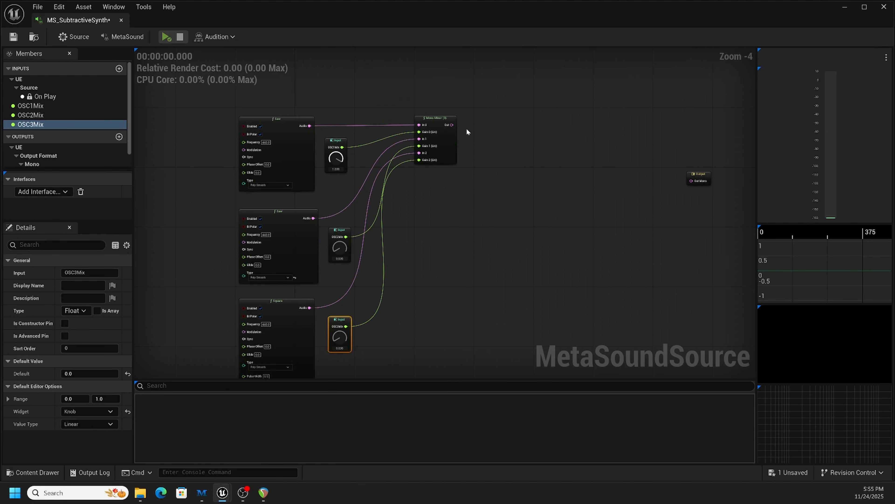
pyautogui.moveTo(451, 125); pyautogui.dragTo(534, 133)
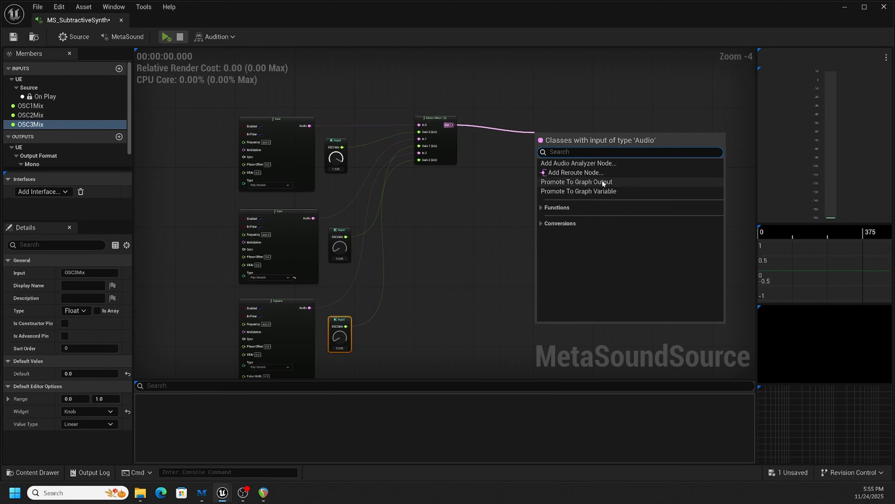
pyautogui.write('filter')
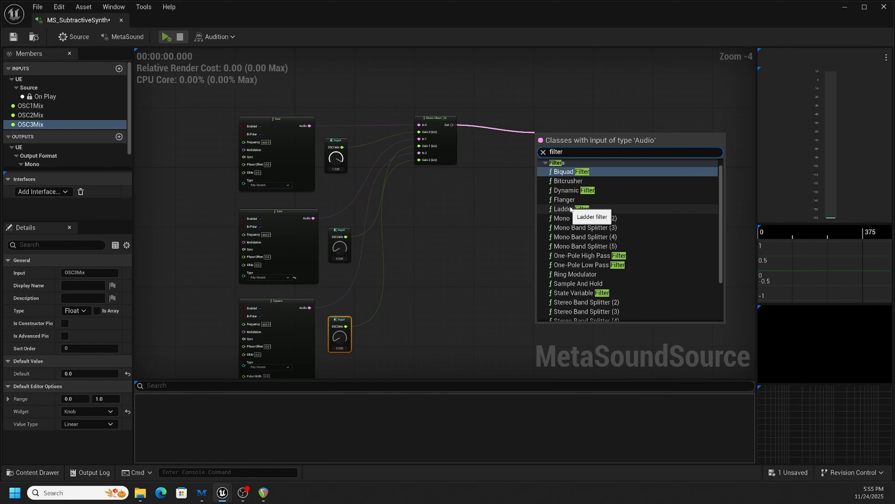
pyautogui.scroll(-3, 633, 230)
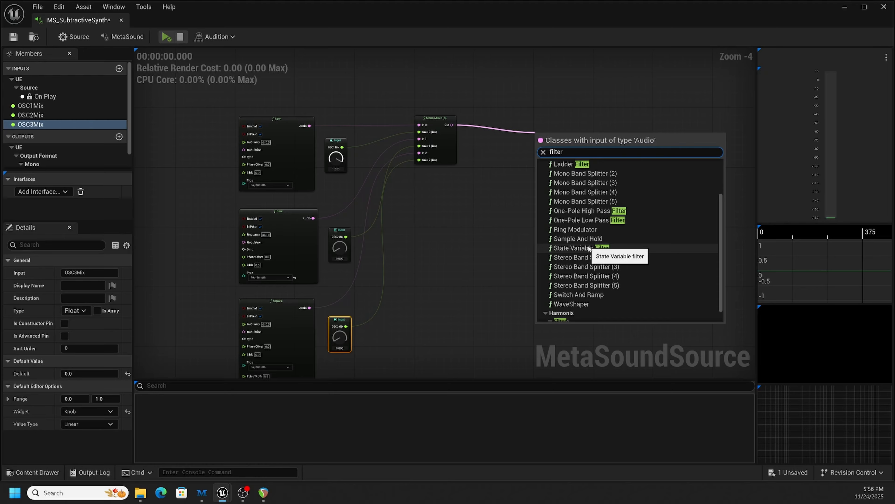
pyautogui.click(568, 164)
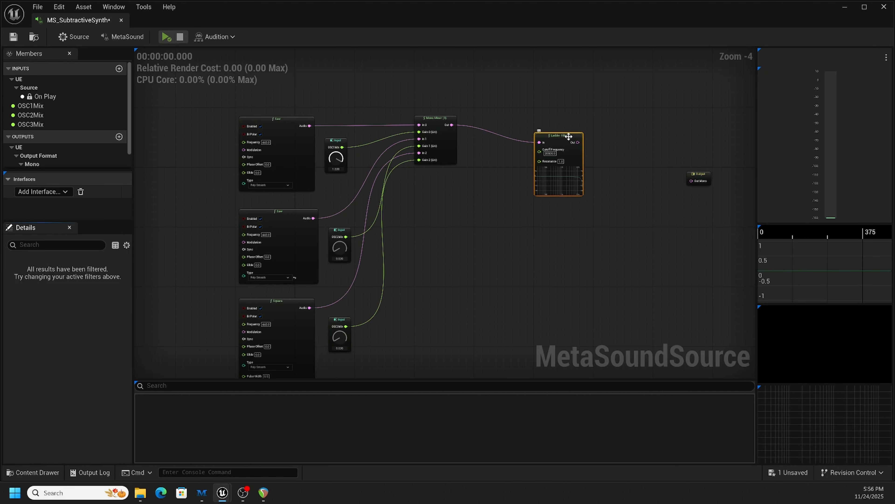
pyautogui.moveTo(576, 123); pyautogui.dragTo(576, 119)
pyautogui.scroll(2, 570, 203)
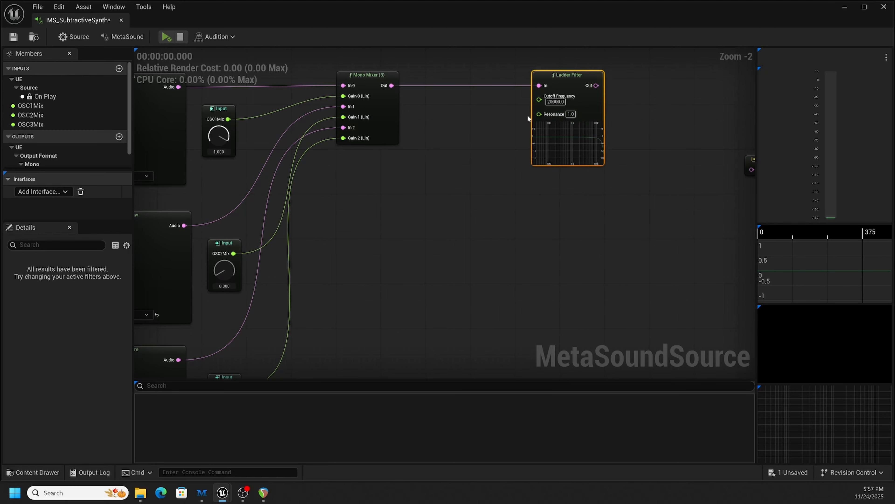
# Step: Promote the Ladder Filter's Resonance to a graph input, keeping its name, and place its knob node just before the filter
pyautogui.rightClick(538, 114)
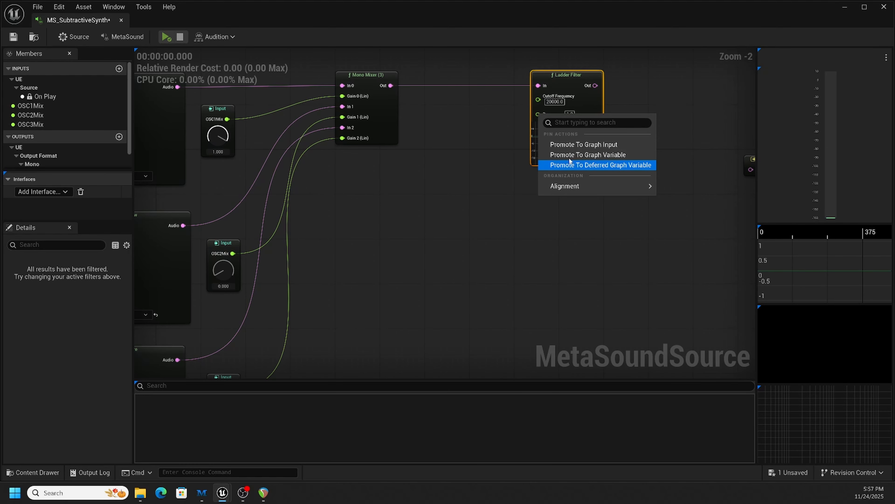
pyautogui.click(569, 145)
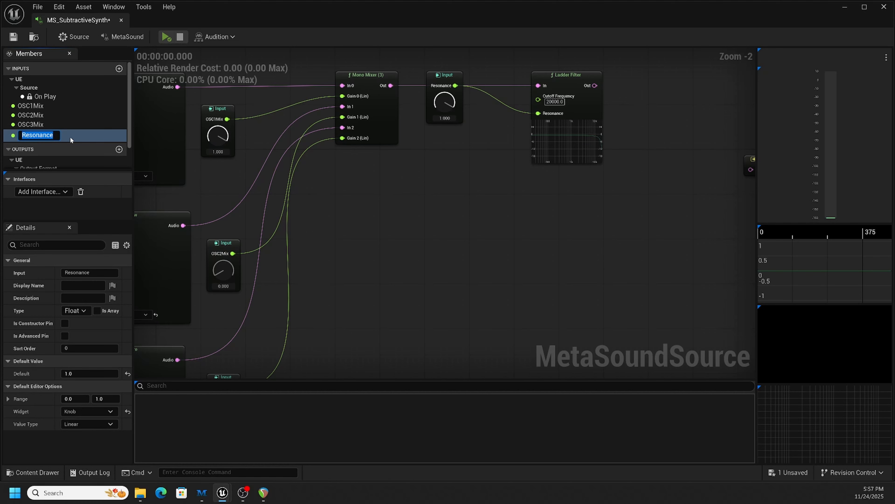
pyautogui.click(101, 140)
pyautogui.moveTo(452, 85); pyautogui.dragTo(490, 136)
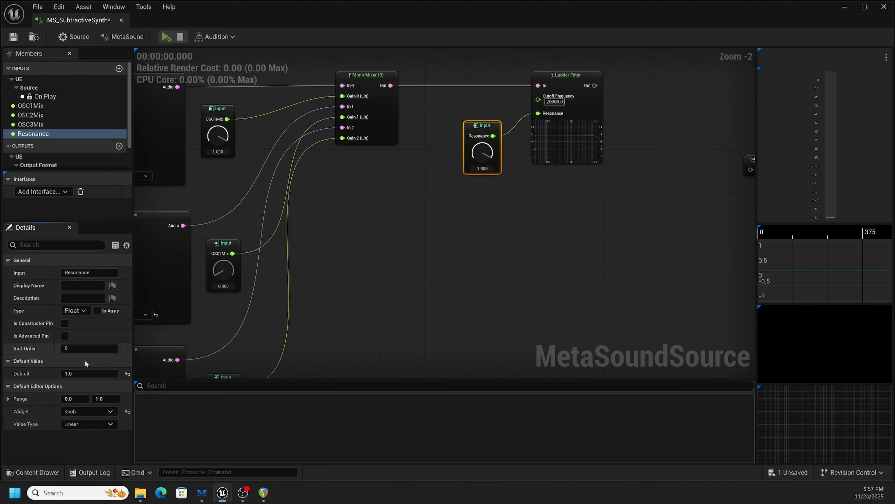
# Step: Set the Resonance input's range maximum to 10 and its default value to 0
pyautogui.click(78, 399)
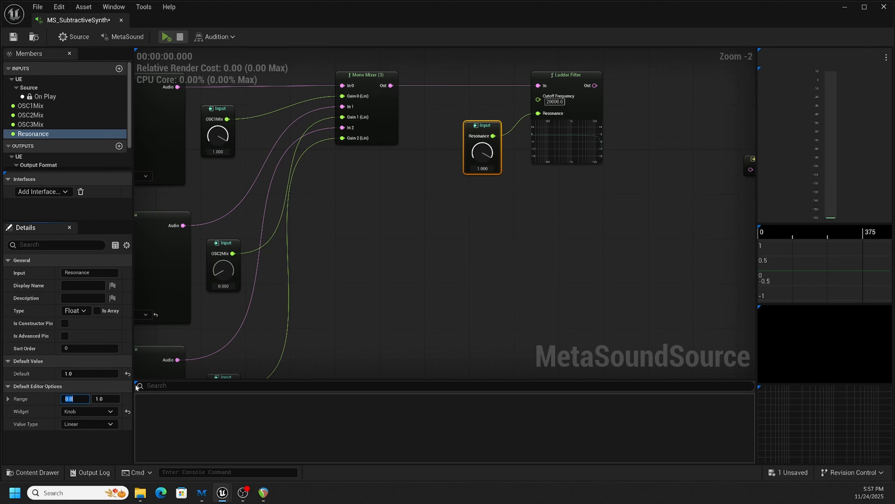
pyautogui.press('Tab')
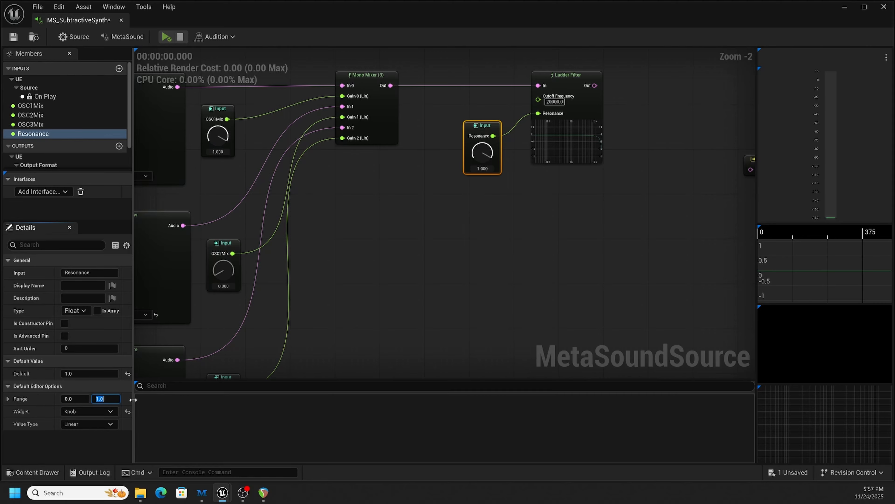
pyautogui.write('10')
pyautogui.press('Return')
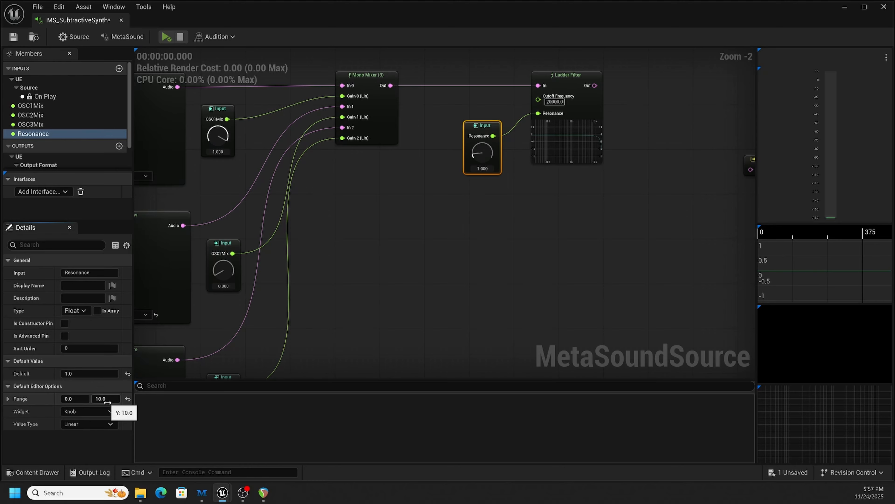
pyautogui.click(70, 373)
pyautogui.write('0')
pyautogui.press('Return')
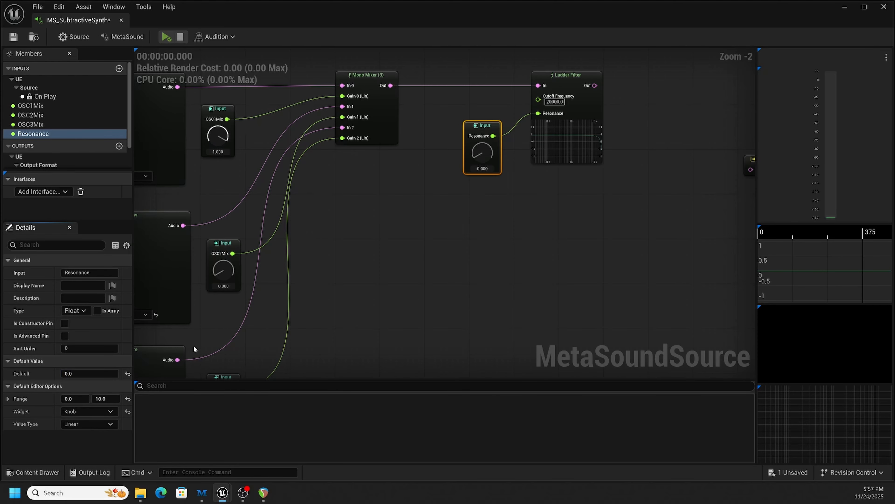
pyautogui.click(410, 297)
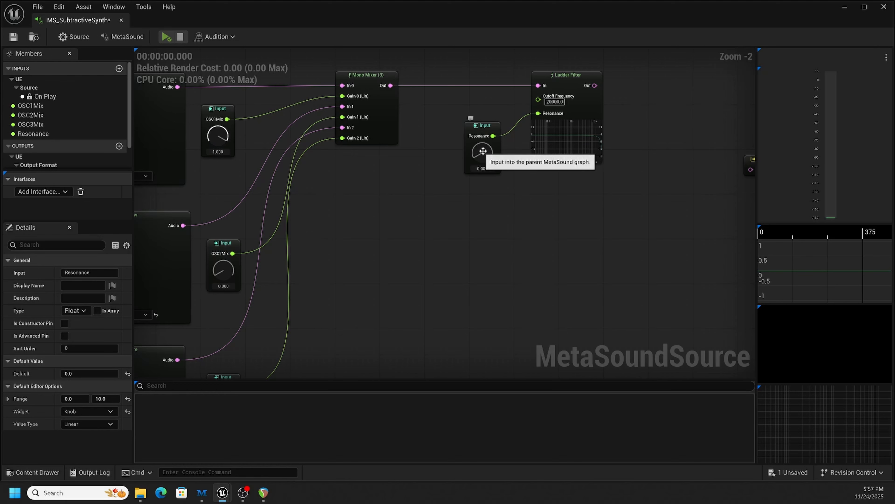
# Step: Try the Resonance knob and move its node lower beneath the mixer-to-filter connection
pyautogui.moveTo(482, 151); pyautogui.dragTo(487, 187)
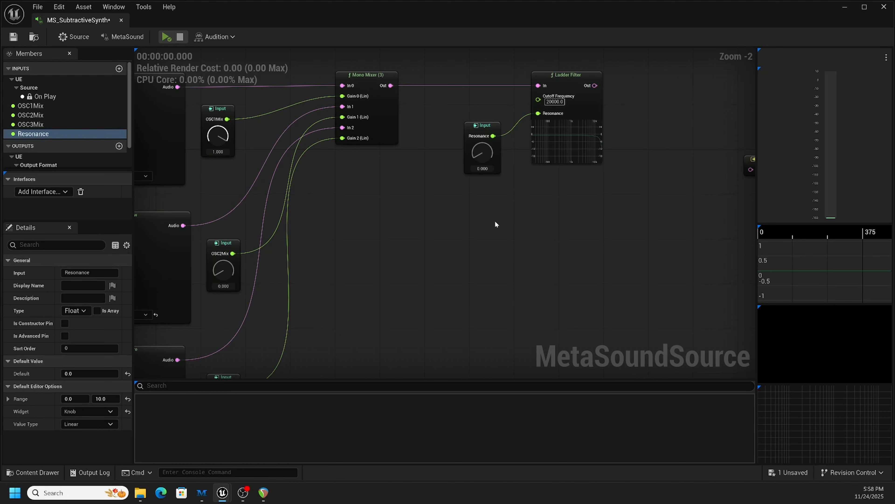
pyautogui.moveTo(483, 152); pyautogui.dragTo(485, 186)
pyautogui.moveTo(489, 124); pyautogui.dragTo(500, 159)
# Step: Promote the Ladder Filter's Cutoff Frequency to a graph input and arrange its knob node above the Resonance node
pyautogui.rightClick(538, 100)
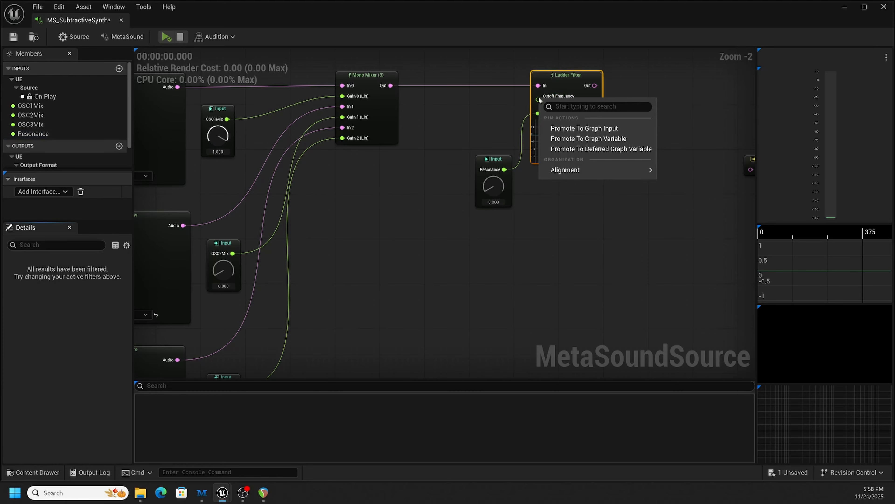
pyautogui.click(563, 129)
pyautogui.moveTo(444, 79); pyautogui.dragTo(448, 120)
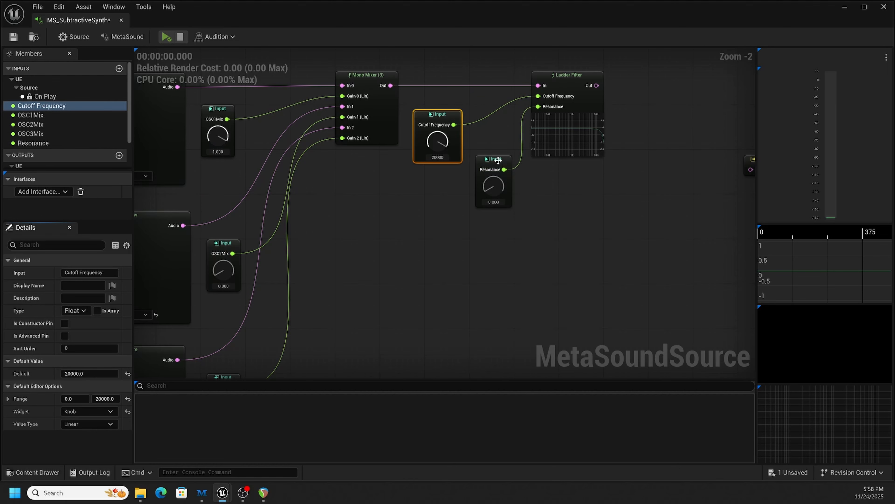
pyautogui.moveTo(498, 161); pyautogui.dragTo(503, 216)
pyautogui.moveTo(449, 114); pyautogui.dragTo(471, 119)
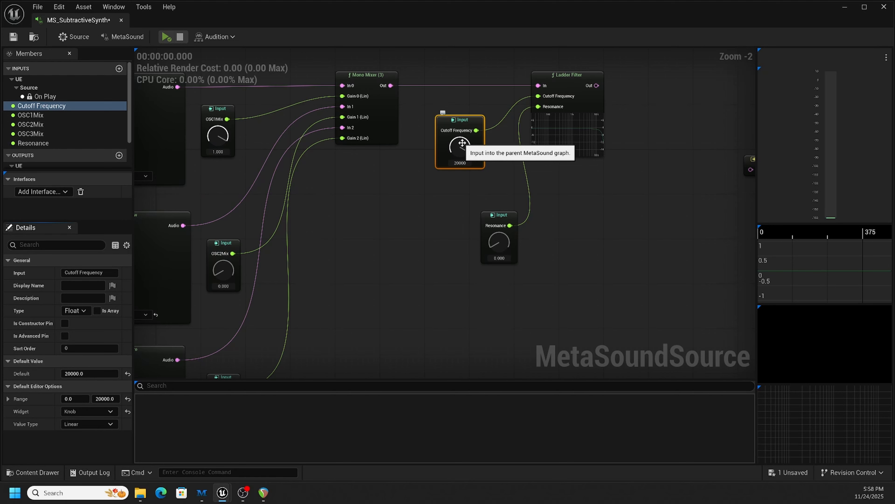
pyautogui.moveTo(460, 145)
pyautogui.mouseDown()
pyautogui.moveTo(454, 183)
pyautogui.moveTo(461, 144)
pyautogui.mouseUp()
# Step: Move the Out Mono node upward, closer to the Ladder Filter's level
pyautogui.scroll(-2, 594, 184)
pyautogui.moveTo(624, 191); pyautogui.dragTo(588, 188, button='right')
pyautogui.moveTo(668, 165); pyautogui.dragTo(691, 135)
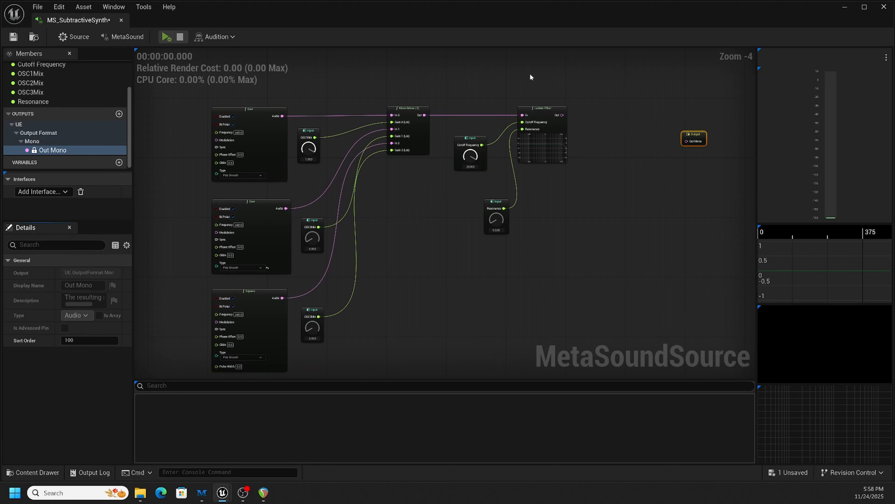
# Step: Set the volume of the MetaSound source to 0.3
pyautogui.click(366, 94)
pyautogui.click(74, 37)
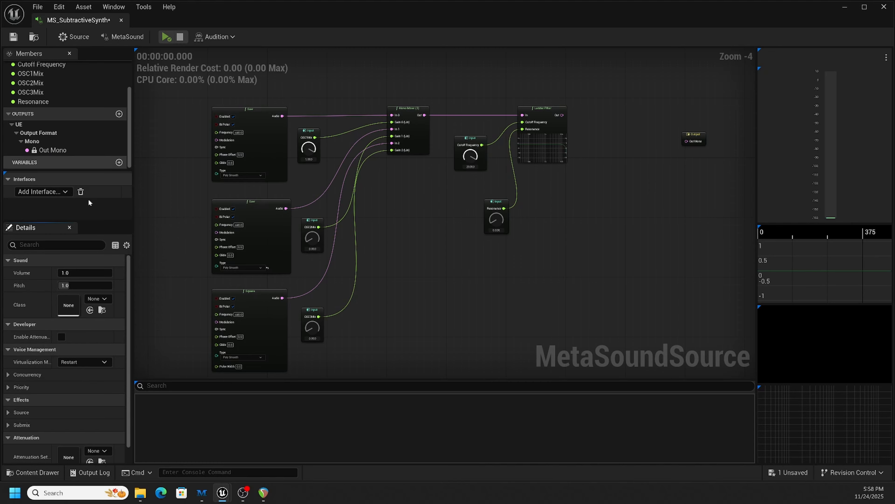
pyautogui.click(72, 274)
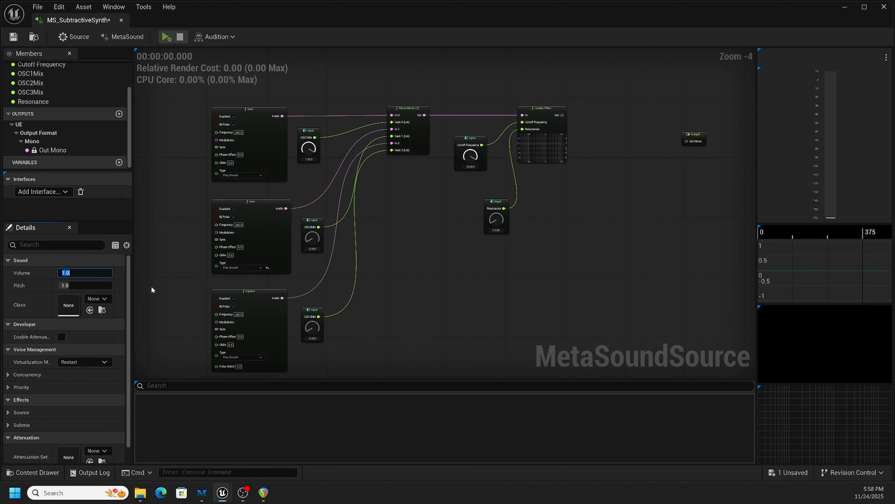
pyautogui.write('0.3')
pyautogui.press('Return')
pyautogui.click(186, 275)
# Step: Connect the Ladder Filter's output to Out Mono and lower the OSC1Mix knob to about half
pyautogui.moveTo(690, 135); pyautogui.dragTo(690, 124)
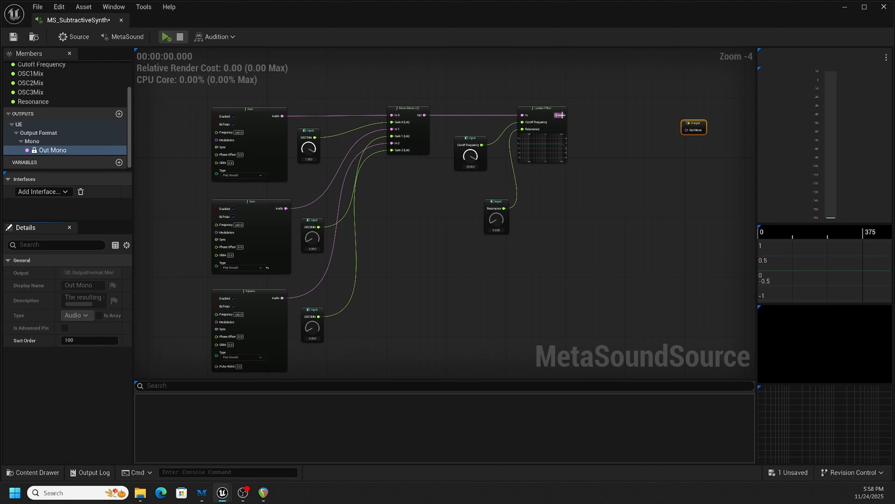
pyautogui.moveTo(562, 115); pyautogui.dragTo(686, 130)
pyautogui.moveTo(310, 149); pyautogui.dragTo(307, 173)
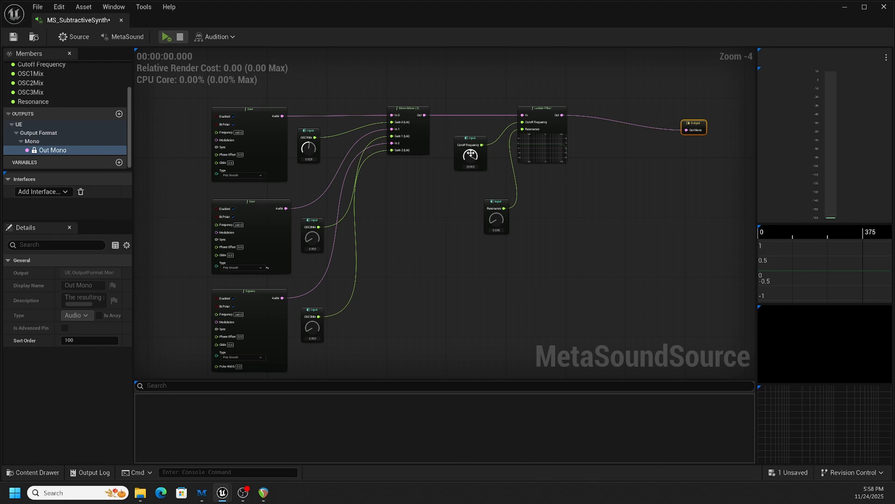
# Step: Play the MetaSound while lowering the cutoff frequency and raising the resonance, and stop playback
pyautogui.click(166, 37)
pyautogui.moveTo(470, 155)
pyautogui.mouseDown()
pyautogui.moveTo(457, 208)
pyautogui.moveTo(456, 168)
pyautogui.moveTo(447, 200)
pyautogui.moveTo(444, 184)
pyautogui.moveTo(459, 211)
pyautogui.moveTo(493, 206)
pyautogui.moveTo(471, 150)
pyautogui.moveTo(472, 113)
pyautogui.moveTo(465, 164)
pyautogui.mouseUp()
pyautogui.click(180, 36)
# Step: Raise the OSC2Mix knob past halfway and the OSC3Mix knob slightly to blend in the other oscillators
pyautogui.moveTo(312, 237); pyautogui.dragTo(315, 198)
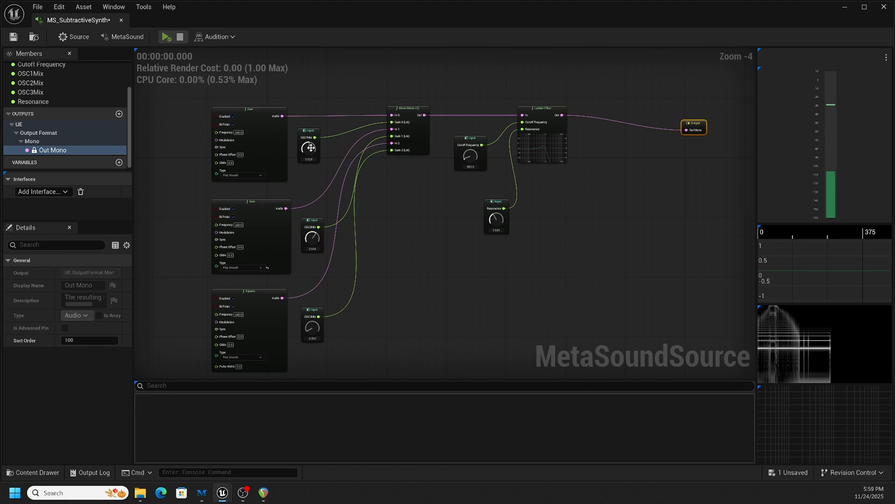
pyautogui.moveTo(316, 323); pyautogui.dragTo(316, 316)
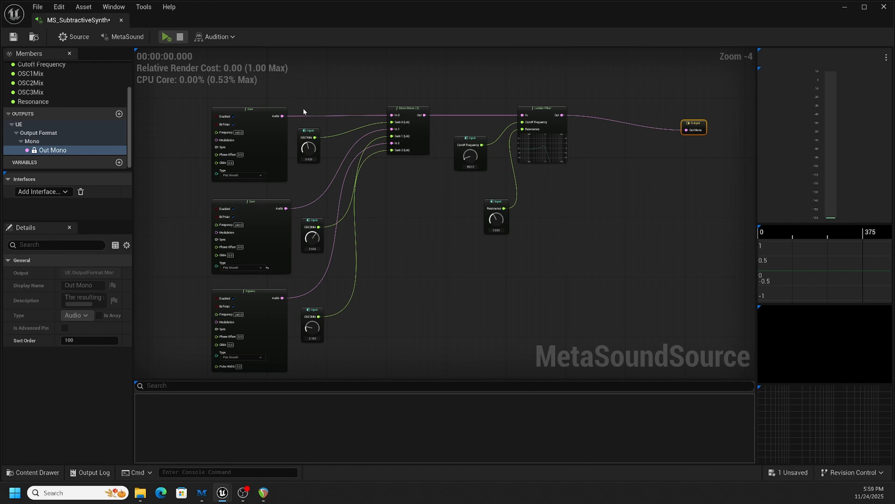
# Step: Audition the three-oscillator mix while turning the cutoff frequency down further, and stop playback
pyautogui.click(165, 37)
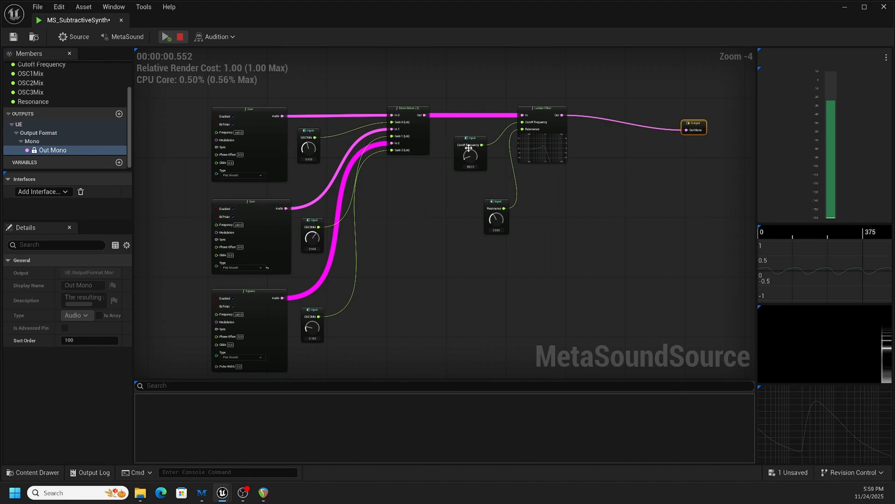
pyautogui.moveTo(470, 155)
pyautogui.mouseDown()
pyautogui.moveTo(475, 100)
pyautogui.moveTo(465, 158)
pyautogui.mouseUp()
pyautogui.click(180, 37)
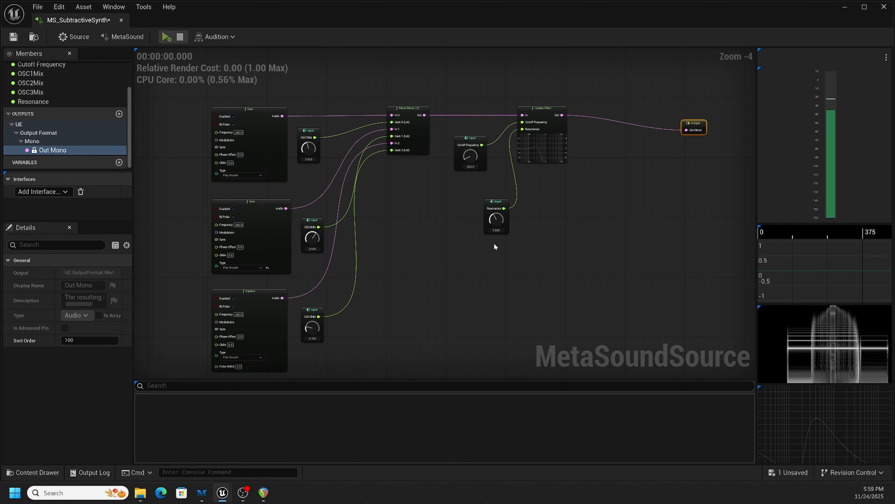
pyautogui.click(469, 225)
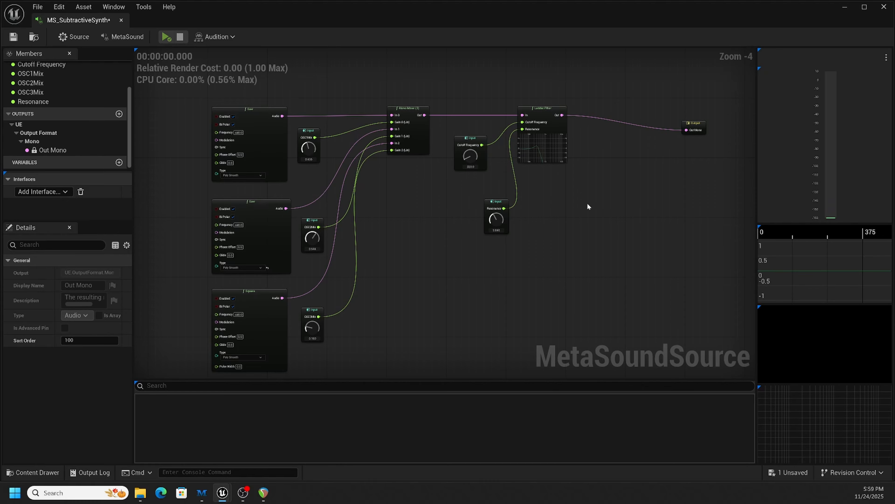
# Step: Move the Out Mono node farther from the Ladder Filter and roughly level with its output
pyautogui.moveTo(603, 212); pyautogui.dragTo(573, 215, button='right')
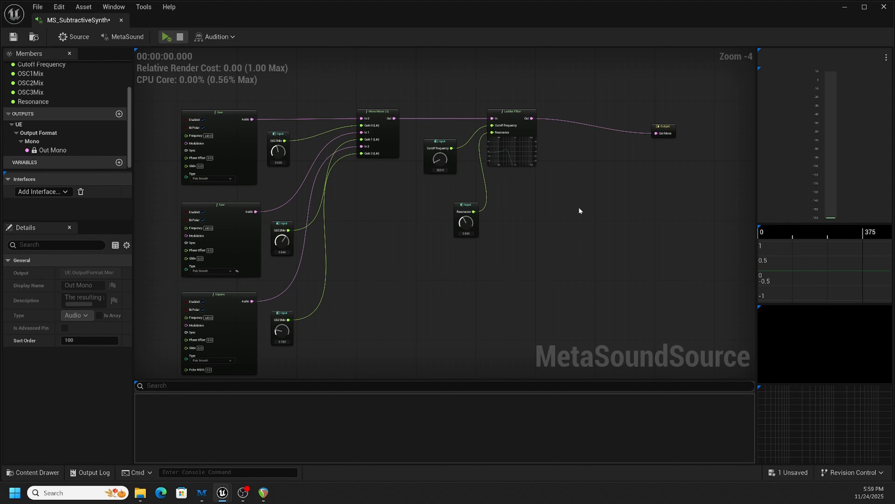
pyautogui.moveTo(669, 127); pyautogui.dragTo(698, 116)
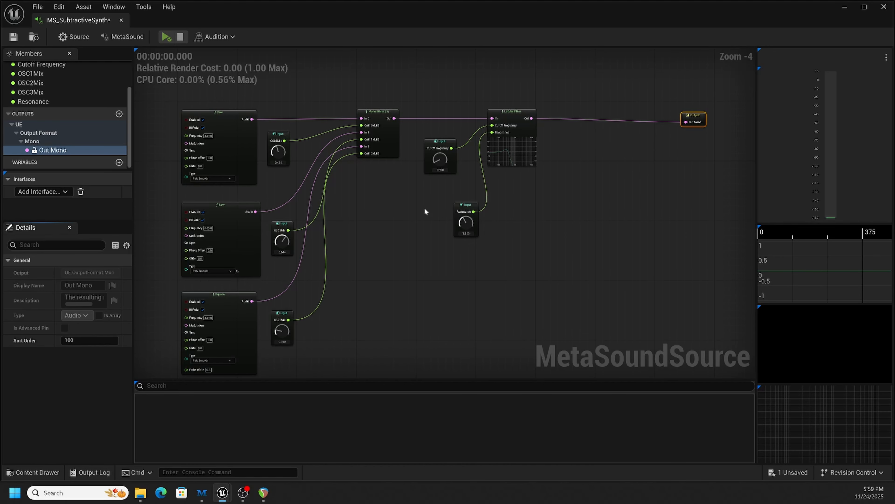
pyautogui.scroll(-1, 425, 209)
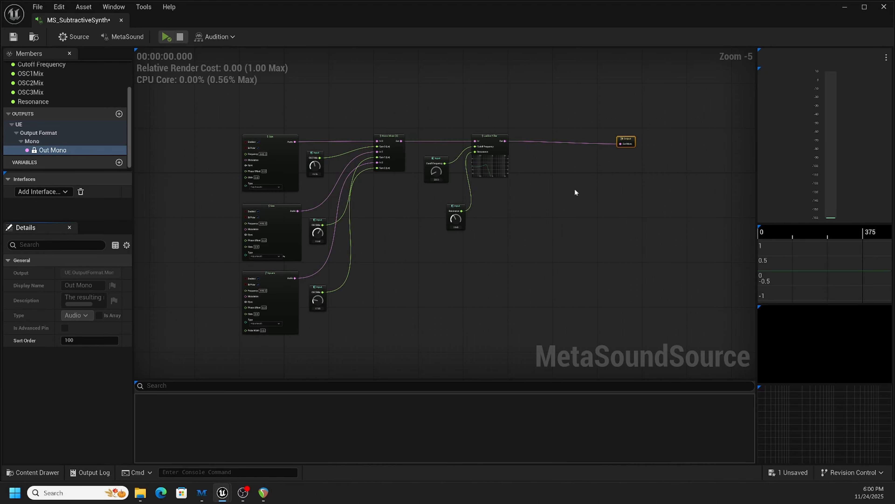
pyautogui.scroll(1, 544, 200)
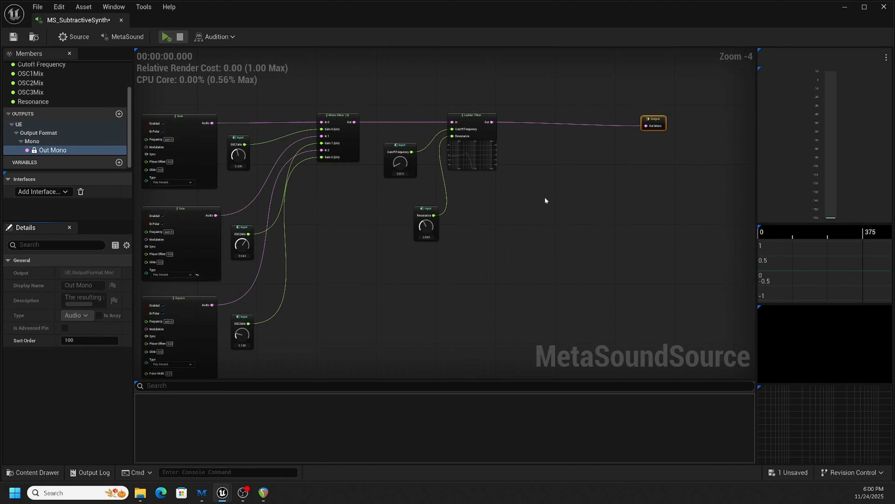
# Step: Delete the Cutoff Frequency node from the graph and remove the Cutoff Frequency input from the MetaSound's members
pyautogui.click(409, 144)
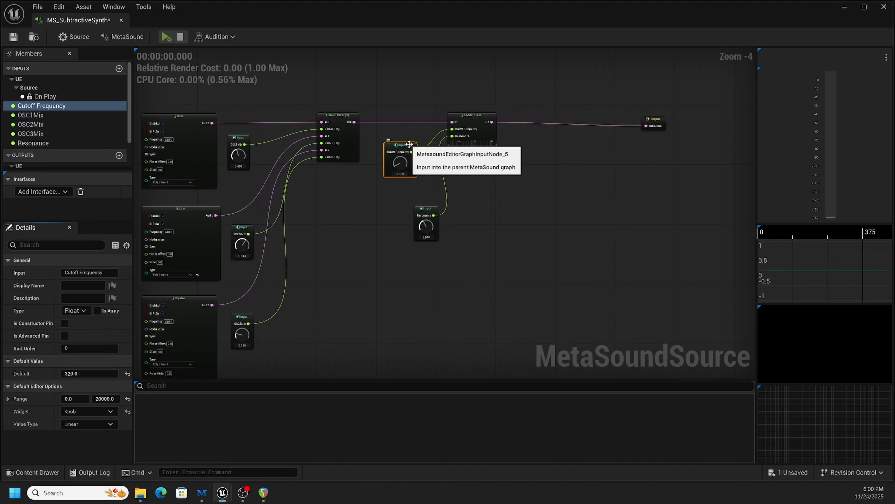
pyautogui.press('Delete')
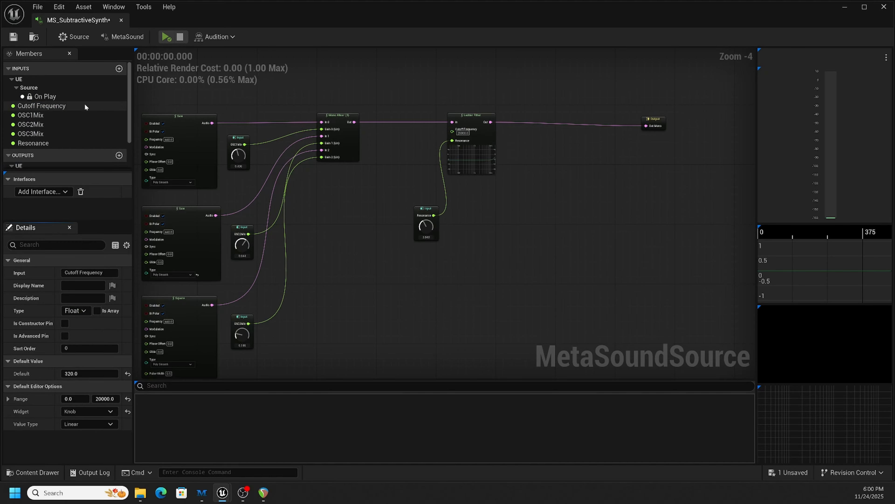
pyautogui.click(73, 106)
pyautogui.rightClick(72, 105)
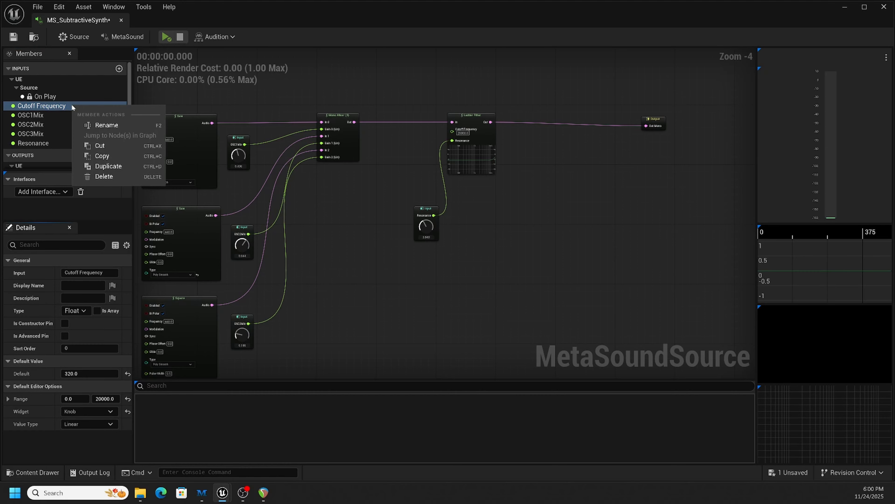
pyautogui.click(104, 177)
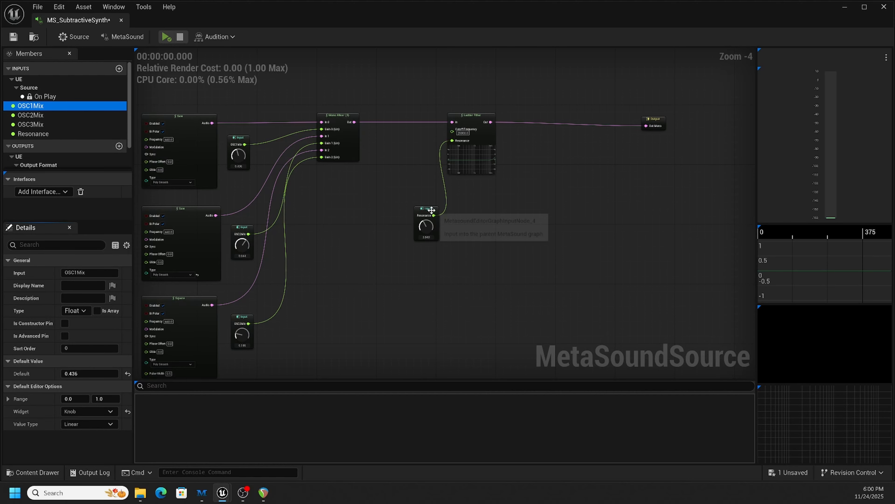
# Step: Move the Resonance node up closer to the Ladder Filter and shift Out Mono farther out, level with the filter's output
pyautogui.moveTo(430, 209); pyautogui.dragTo(423, 192)
pyautogui.moveTo(553, 190); pyautogui.dragTo(575, 165, button='right')
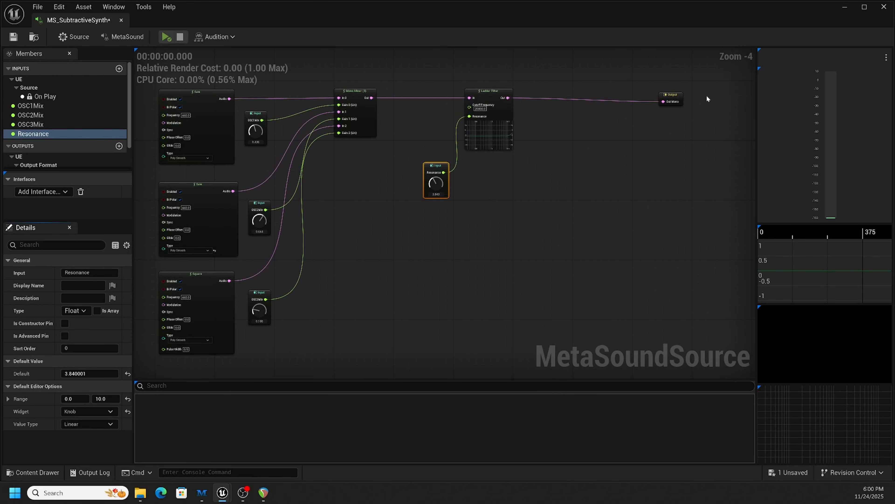
pyautogui.click(690, 94)
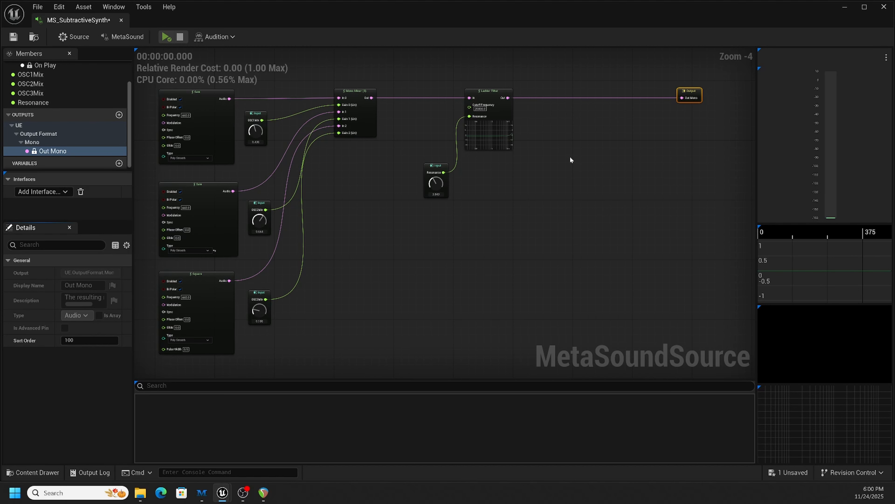
# Step: Add a Multiply (Audio) node and place it between the Ladder Filter and Out Mono
pyautogui.rightClick(544, 141)
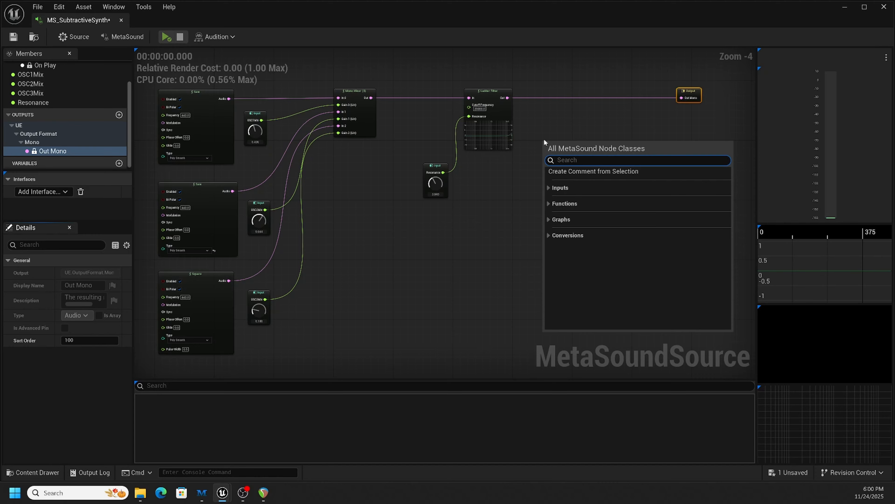
pyautogui.write('mult')
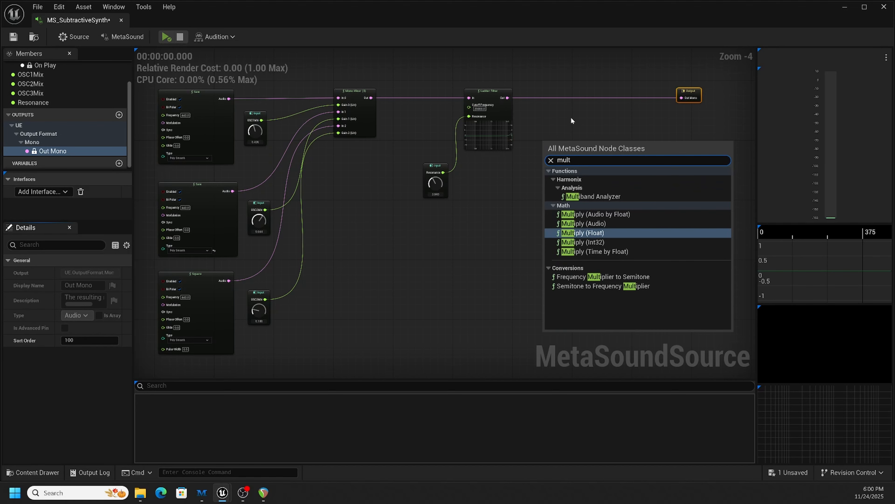
pyautogui.click(582, 223)
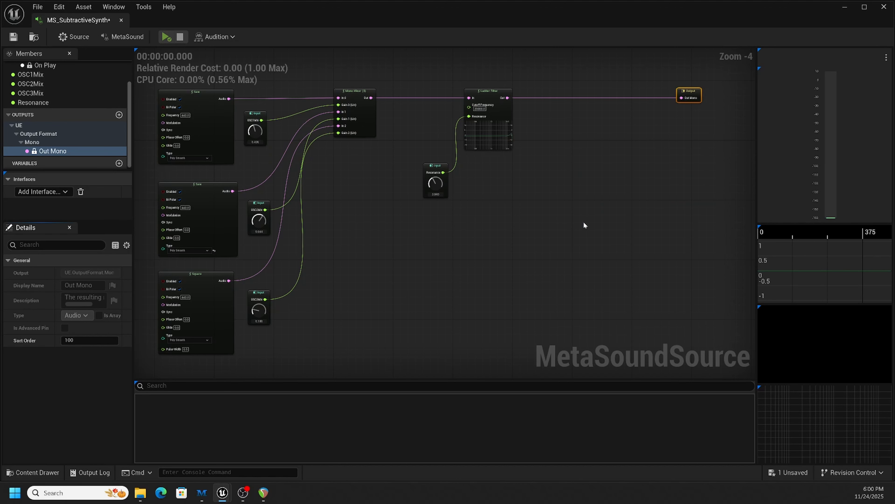
pyautogui.moveTo(560, 145); pyautogui.dragTo(594, 118)
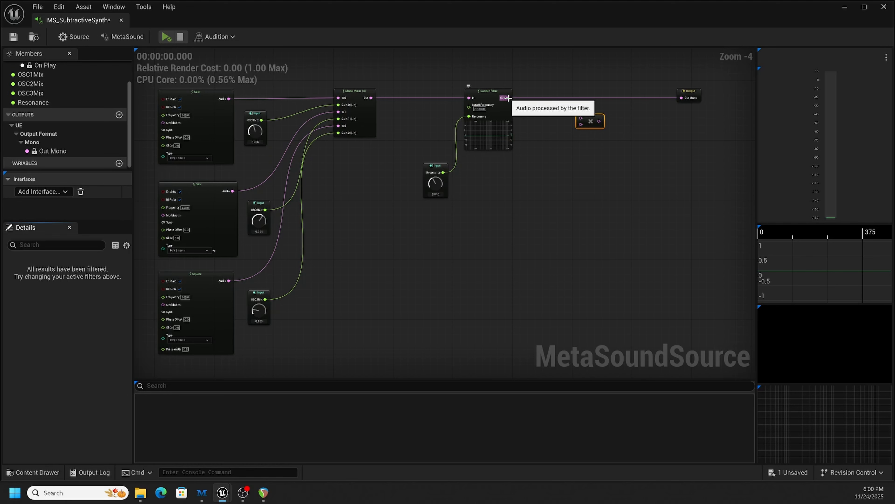
# Step: Route the Ladder Filter's output through the Multiply node's first input into Out Mono, and align the node with the signal line
pyautogui.moveTo(508, 98); pyautogui.dragTo(582, 119)
pyautogui.click(621, 111)
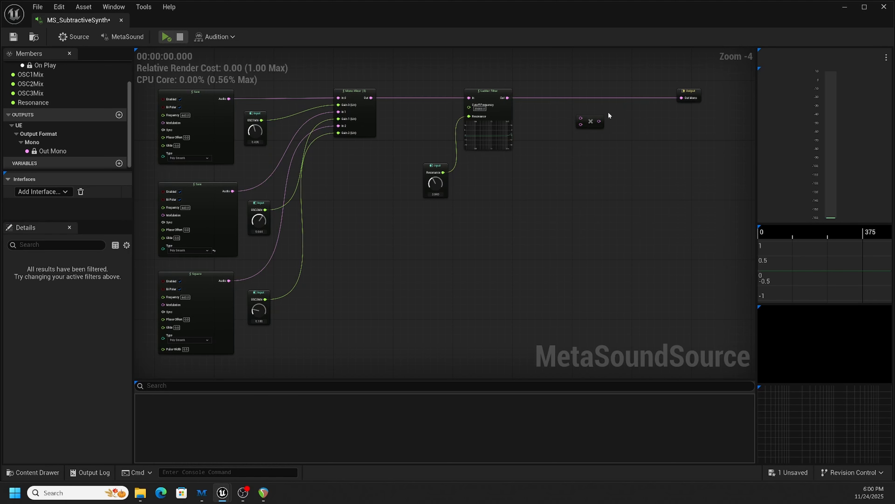
pyautogui.moveTo(508, 98); pyautogui.dragTo(683, 100)
pyautogui.moveTo(581, 124); pyautogui.dragTo(581, 110)
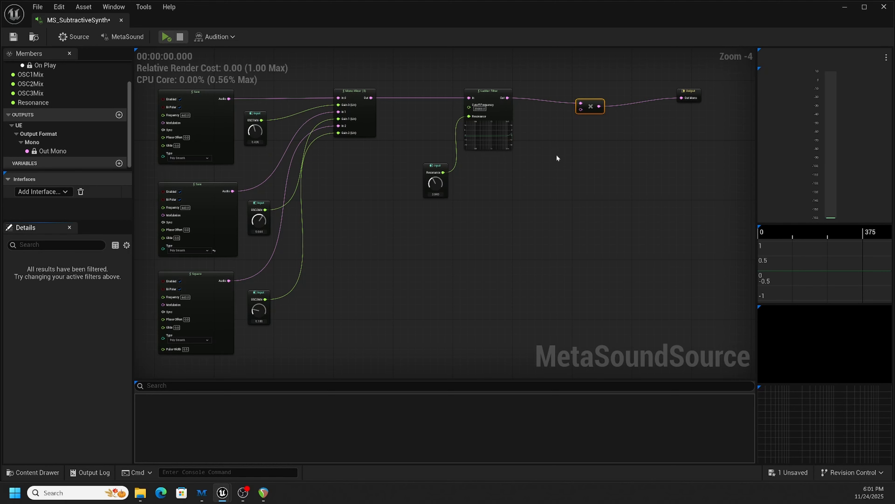
pyautogui.moveTo(589, 102); pyautogui.dragTo(589, 98)
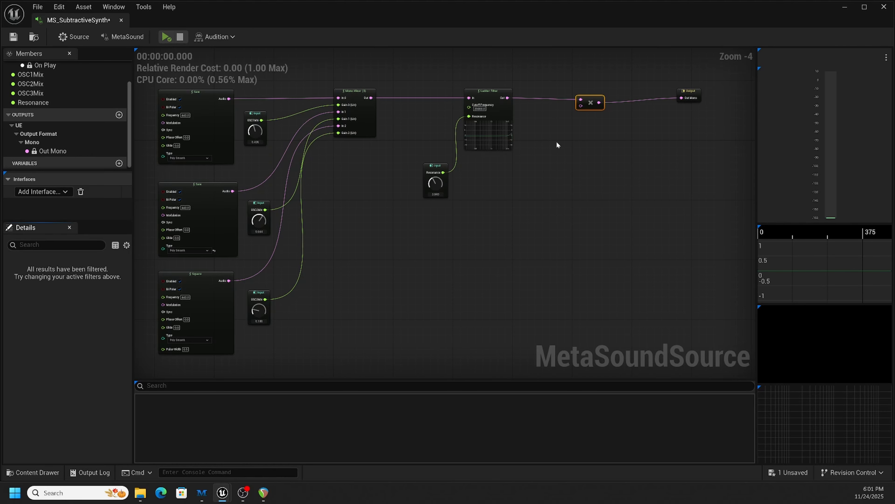
# Step: Add an ADSR Envelope (Audio) node in the empty area below the filter section
pyautogui.moveTo(571, 184)
pyautogui.mouseDown(button='right')
pyautogui.moveTo(609, 144)
pyautogui.moveTo(592, 182)
pyautogui.moveTo(594, 157)
pyautogui.moveTo(622, 146)
pyautogui.moveTo(630, 116)
pyautogui.mouseUp(button='right')
pyautogui.moveTo(560, 270)
pyautogui.mouseDown(button='right')
pyautogui.moveTo(559, 180)
pyautogui.moveTo(570, 204)
pyautogui.moveTo(542, 222)
pyautogui.mouseUp(button='right')
pyautogui.scroll(-2, 544, 191)
pyautogui.scroll(1, 474, 192)
pyautogui.moveTo(480, 222); pyautogui.dragTo(535, 184, button='right')
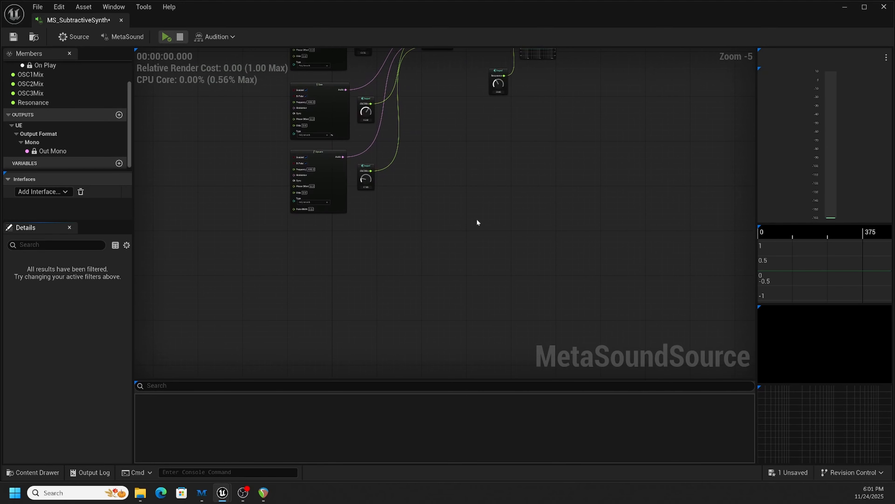
pyautogui.moveTo(524, 220)
pyautogui.mouseDown(button='right')
pyautogui.moveTo(496, 228)
pyautogui.moveTo(505, 264)
pyautogui.moveTo(523, 236)
pyautogui.moveTo(493, 226)
pyautogui.moveTo(519, 170)
pyautogui.moveTo(524, 208)
pyautogui.mouseUp(button='right')
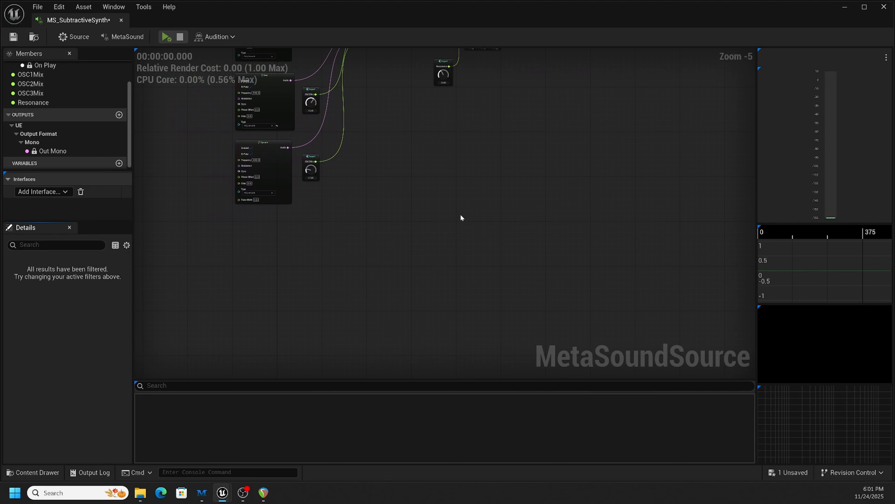
pyautogui.rightClick(460, 215)
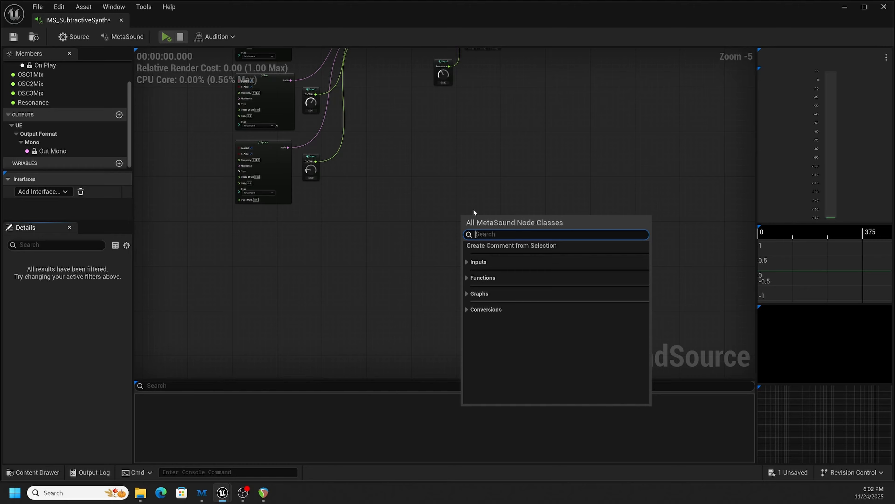
pyautogui.write('adsa')
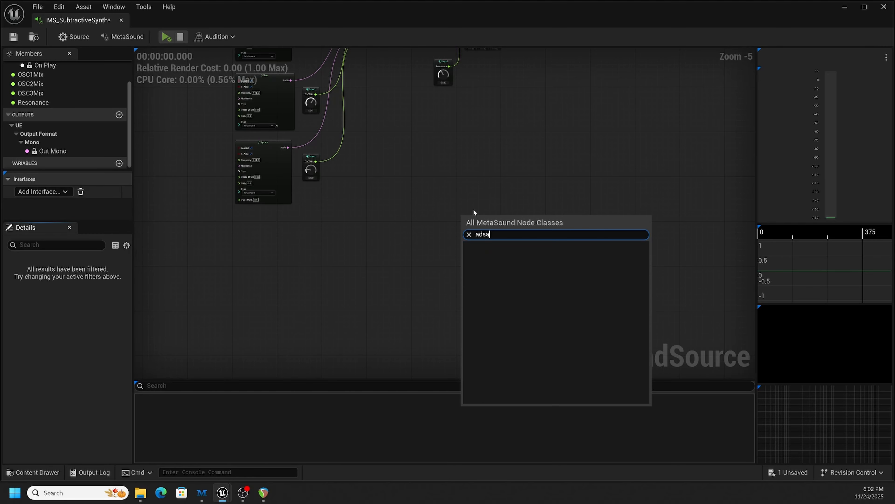
pyautogui.press('BackSpace')
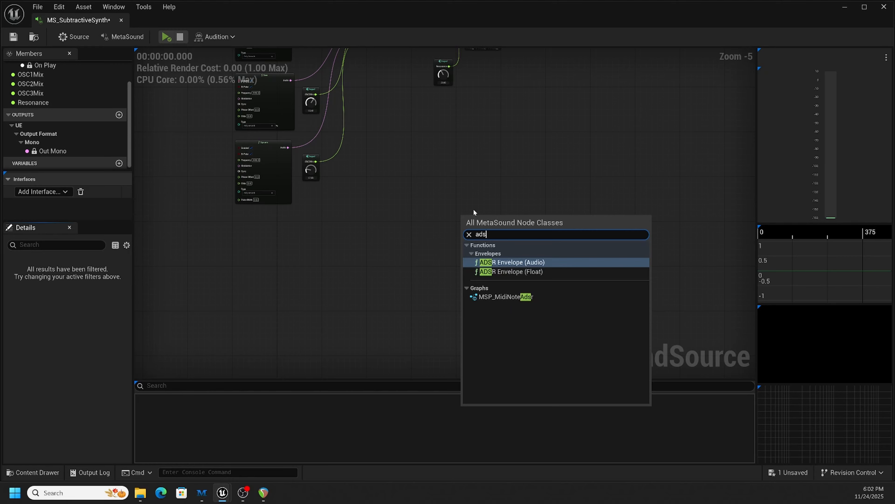
pyautogui.write('s')
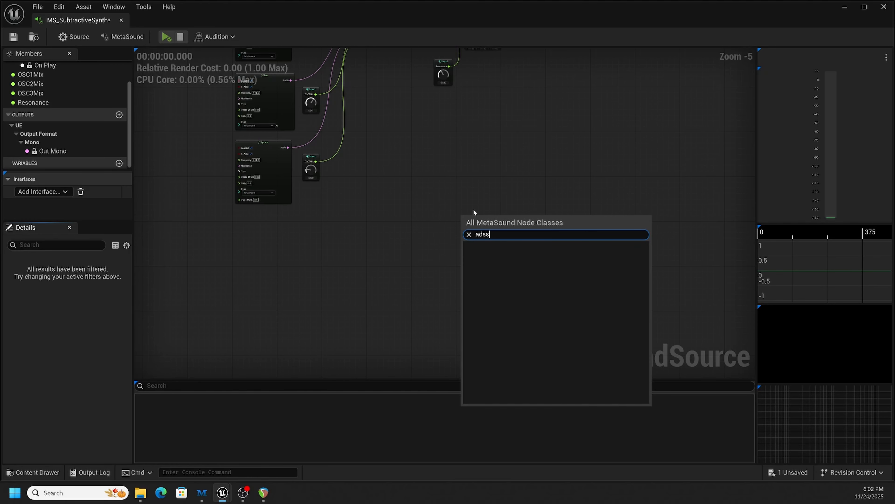
pyautogui.press('BackSpace')
pyautogui.write('r')
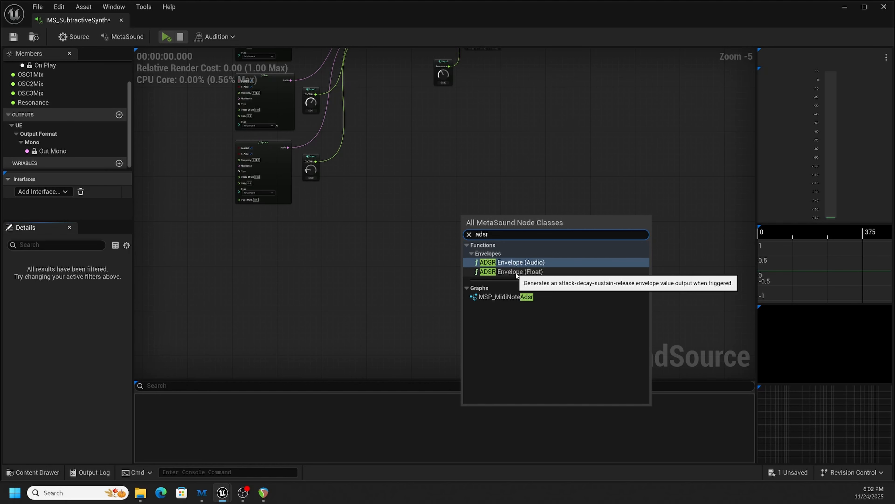
pyautogui.click(518, 263)
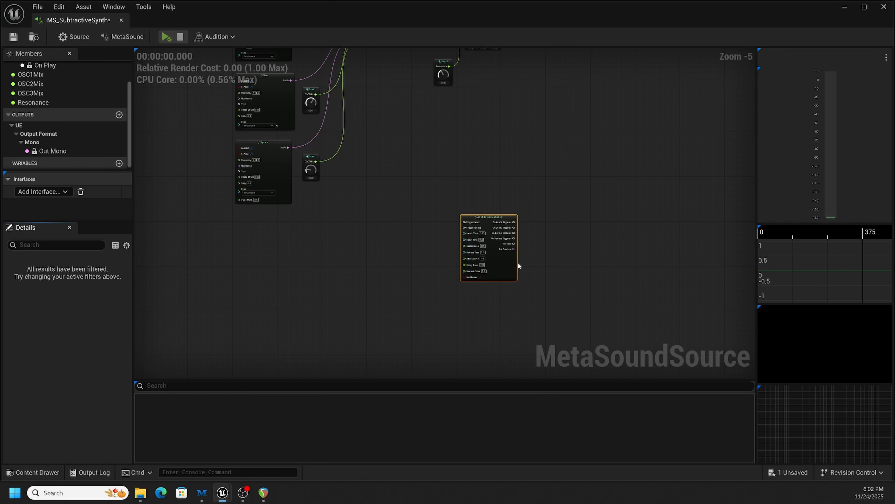
# Step: Move the audio ADSR envelope up below the Ladder Filter and connect its Out Envelope to the Multiply node's second input
pyautogui.moveTo(563, 183); pyautogui.dragTo(547, 258, button='right')
pyautogui.scroll(1, 519, 272)
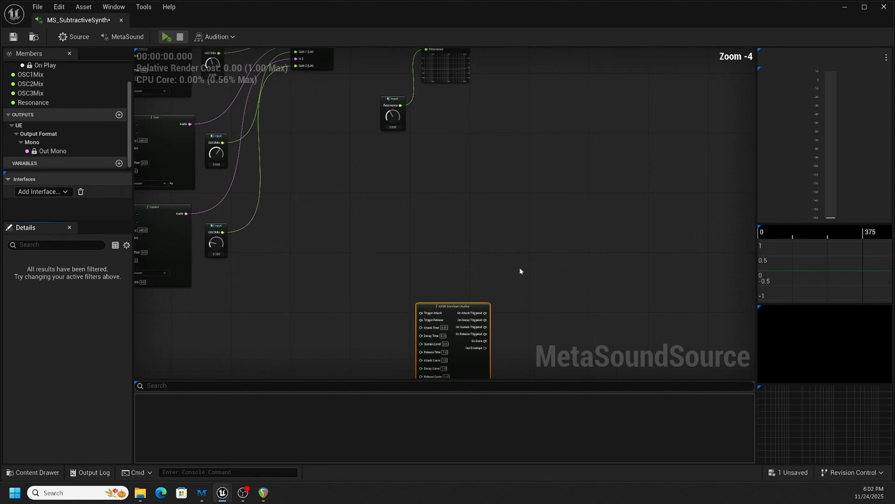
pyautogui.moveTo(495, 314); pyautogui.dragTo(533, 163)
pyautogui.scroll(2, 533, 164)
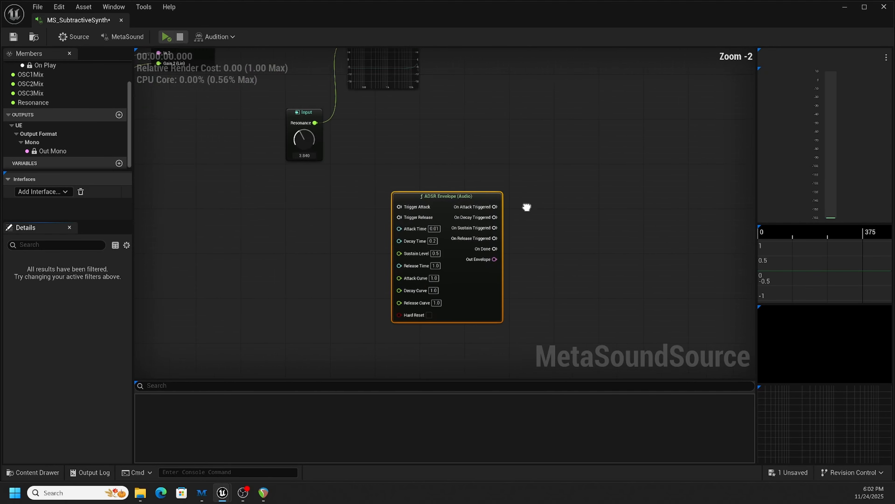
pyautogui.moveTo(542, 141); pyautogui.dragTo(534, 183, button='right')
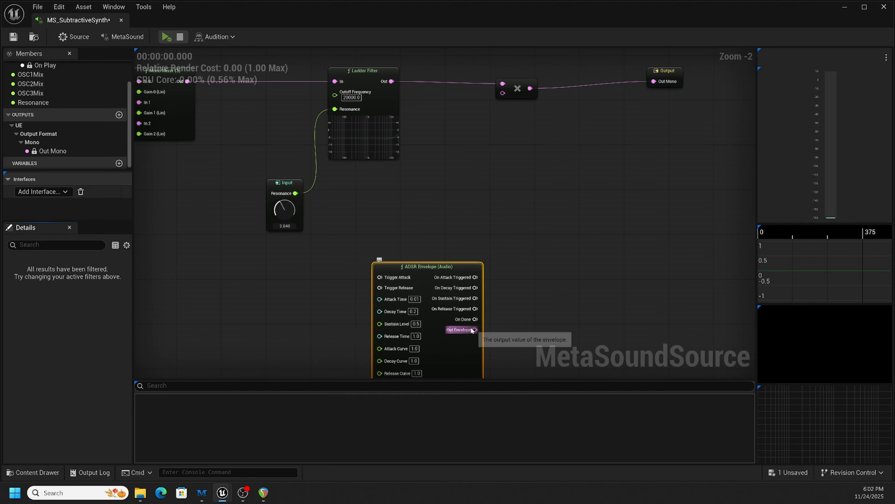
pyautogui.moveTo(475, 330); pyautogui.dragTo(516, 194)
pyautogui.moveTo(505, 110)
pyautogui.mouseDown()
pyautogui.moveTo(503, 94)
pyautogui.moveTo(522, 94)
pyautogui.moveTo(517, 100)
pyautogui.mouseUp()
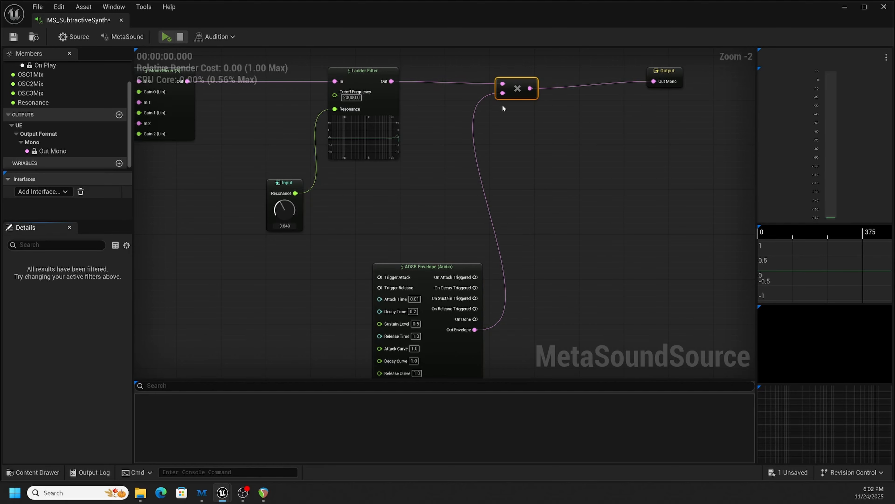
pyautogui.moveTo(443, 270); pyautogui.dragTo(425, 242)
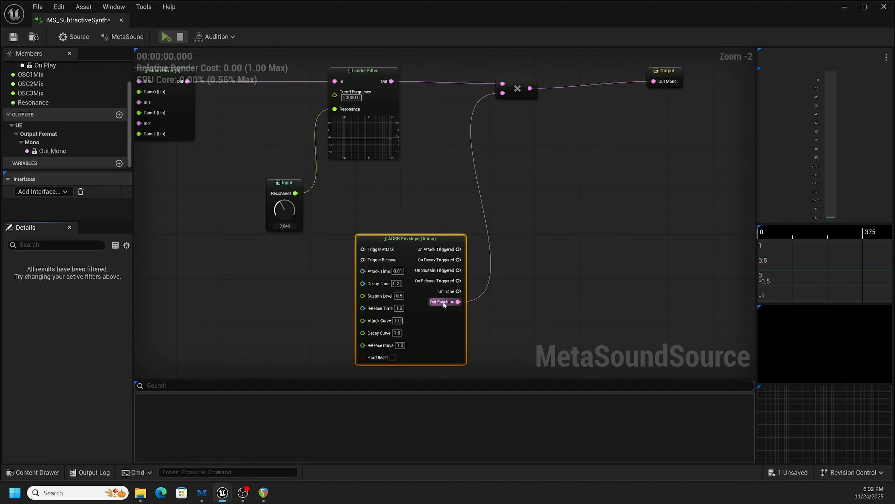
pyautogui.moveTo(548, 197); pyautogui.dragTo(542, 222, button='right')
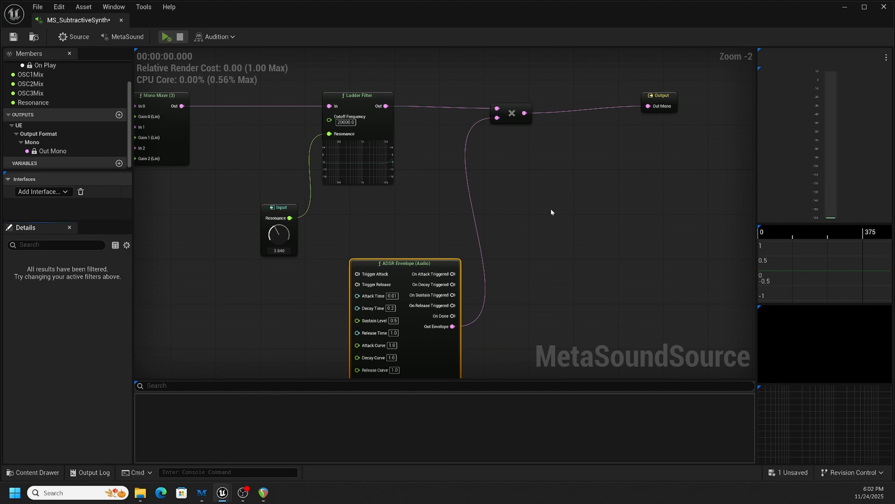
pyautogui.moveTo(549, 210); pyautogui.dragTo(581, 162, button='right')
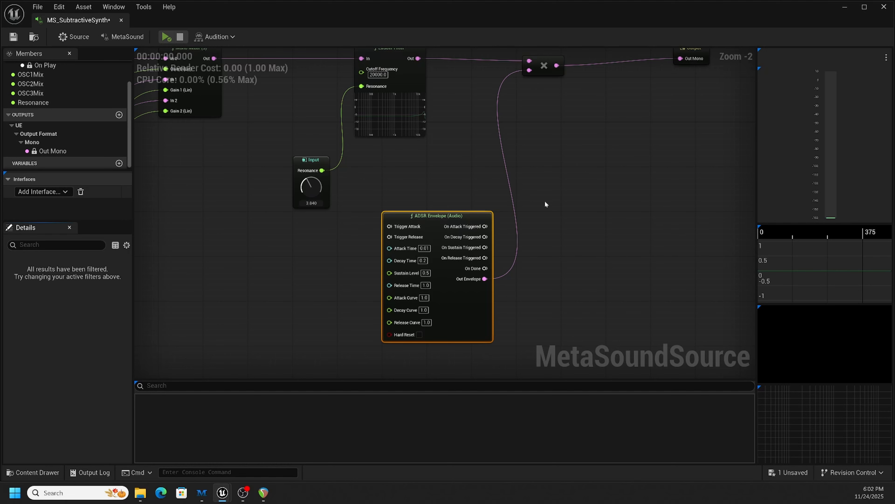
pyautogui.moveTo(465, 216)
pyautogui.mouseDown()
pyautogui.moveTo(466, 206)
pyautogui.moveTo(477, 205)
pyautogui.mouseUp()
# Step: Add an ADSR Envelope (Float) node beside the audio envelope
pyautogui.moveTo(609, 276); pyautogui.dragTo(590, 162, button='right')
pyautogui.rightClick(539, 191)
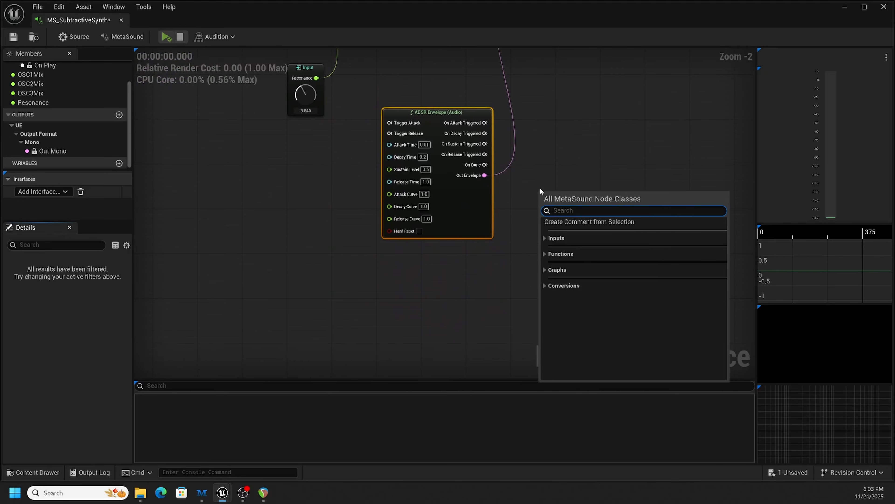
pyautogui.write('adsr')
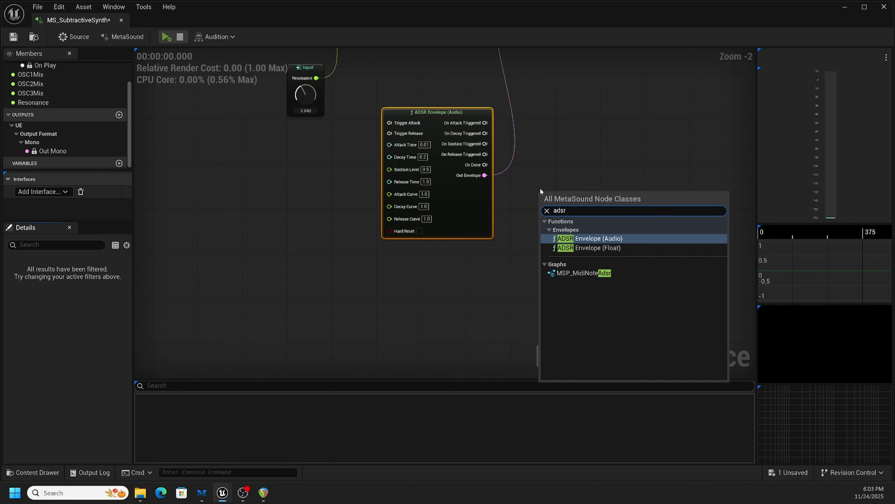
pyautogui.click(604, 247)
# Step: Place the float ADSR envelope below the Resonance node and lower the audio envelope to make room beside it
pyautogui.moveTo(593, 158); pyautogui.dragTo(600, 219, button='right')
pyautogui.moveTo(440, 141); pyautogui.dragTo(484, 203, button='right')
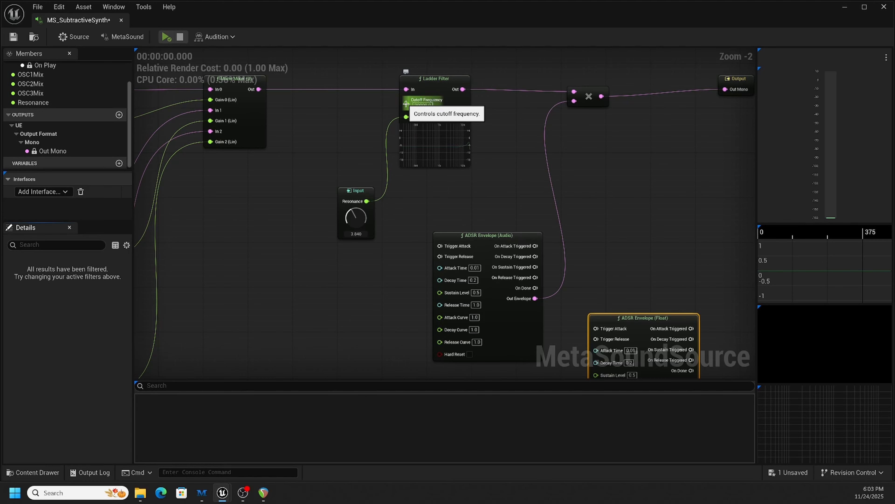
pyautogui.moveTo(702, 257); pyautogui.dragTo(684, 181, button='right')
pyautogui.moveTo(662, 234); pyautogui.dragTo(712, 333, button='right')
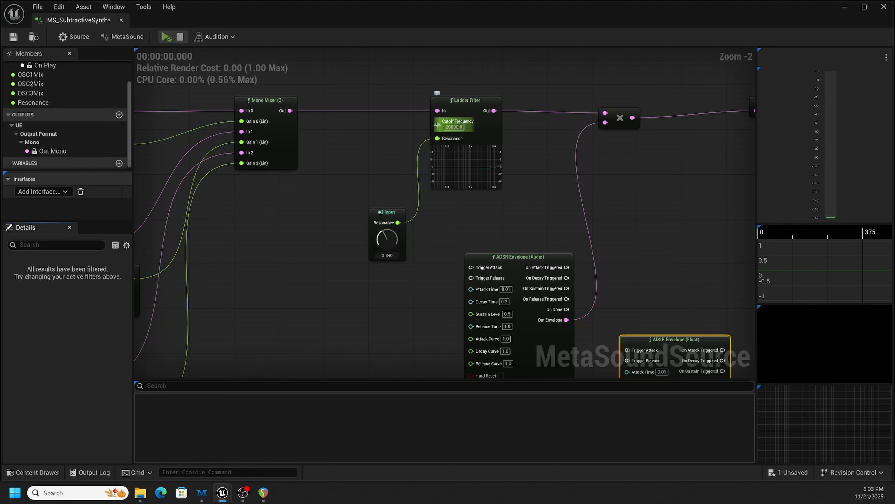
pyautogui.moveTo(631, 212); pyautogui.dragTo(600, 161, button='right')
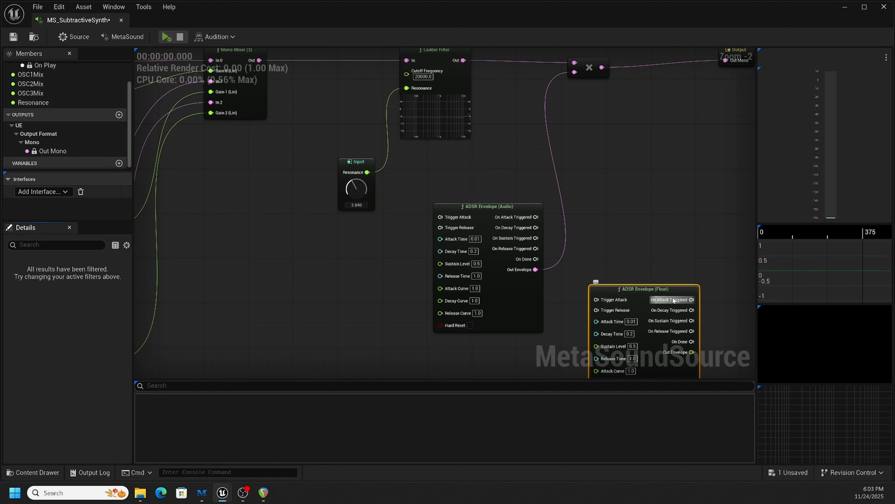
pyautogui.moveTo(674, 288); pyautogui.dragTo(375, 248)
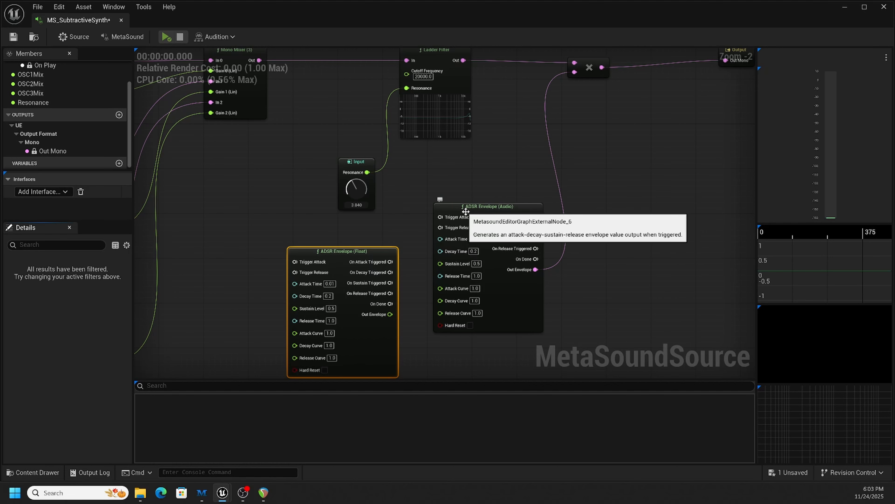
pyautogui.moveTo(402, 212); pyautogui.dragTo(403, 209, button='right')
pyautogui.moveTo(473, 206); pyautogui.dragTo(474, 282)
pyautogui.moveTo(376, 250); pyautogui.dragTo(387, 244)
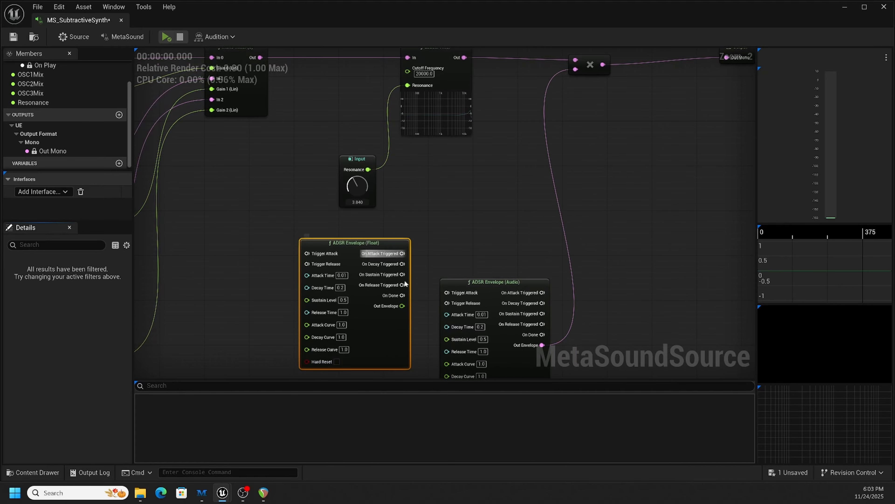
# Step: Connect the float ADSR's Out Envelope to the Ladder Filter's Cutoff Frequency and stack the audio ADSR directly beneath the float one
pyautogui.moveTo(402, 305); pyautogui.dragTo(410, 75)
pyautogui.moveTo(494, 255); pyautogui.dragTo(496, 189, button='right')
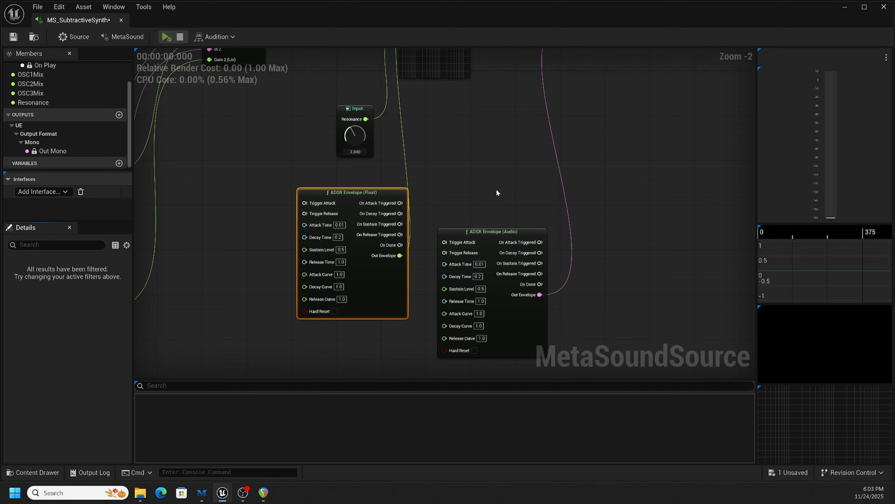
pyautogui.moveTo(506, 236); pyautogui.dragTo(500, 198)
pyautogui.moveTo(510, 148); pyautogui.dragTo(546, 154, button='right')
pyautogui.moveTo(546, 160); pyautogui.dragTo(412, 300)
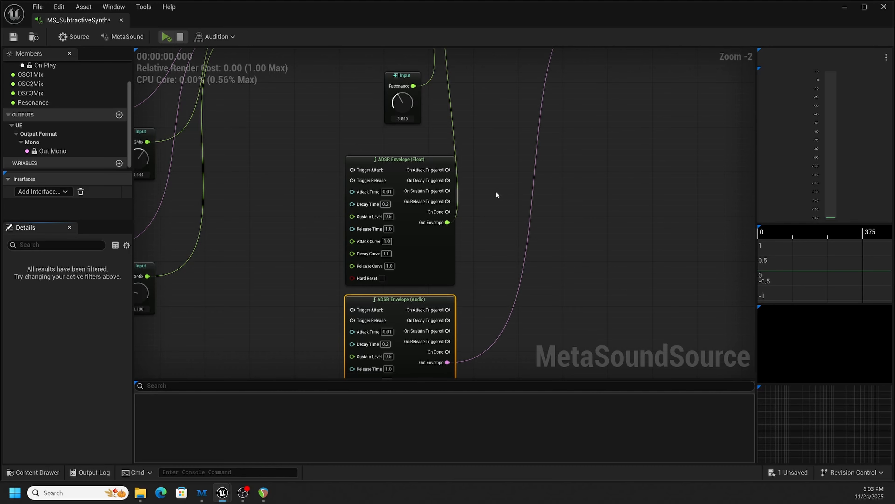
pyautogui.scroll(-2, 496, 195)
pyautogui.moveTo(508, 192); pyautogui.dragTo(513, 216, button='right')
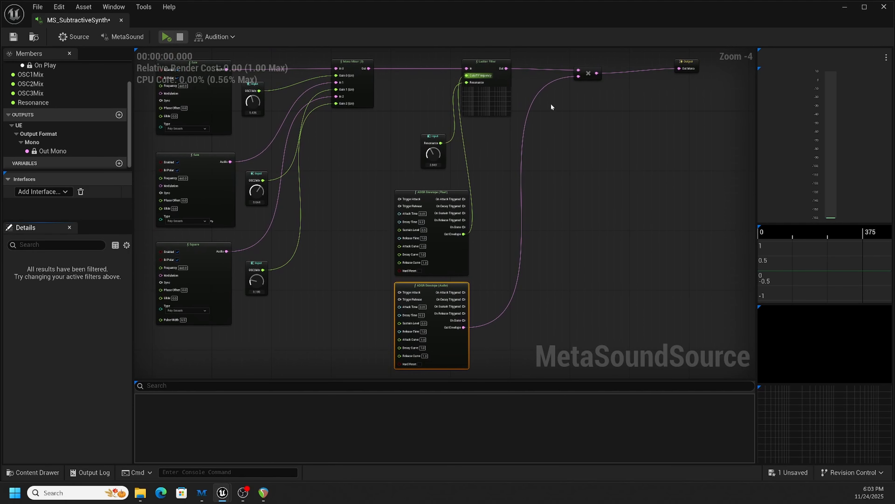
# Step: Shift the Ladder Filter, Multiply and Output nodes further right to open space after the mixer
pyautogui.moveTo(490, 63); pyautogui.dragTo(515, 67)
pyautogui.moveTo(689, 122); pyautogui.dragTo(622, 135, button='right')
pyautogui.click(503, 87)
pyautogui.moveTo(503, 88); pyautogui.dragTo(564, 92)
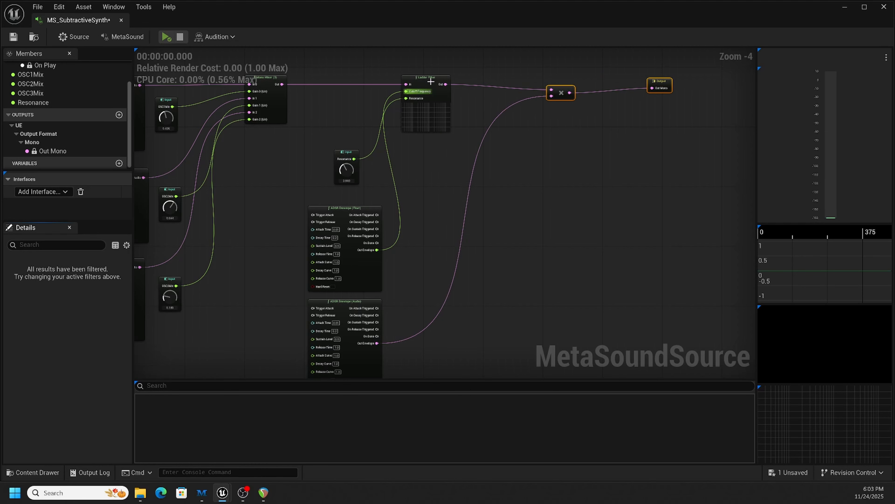
pyautogui.moveTo(433, 78); pyautogui.dragTo(458, 78)
pyautogui.moveTo(684, 117); pyautogui.dragTo(573, 90)
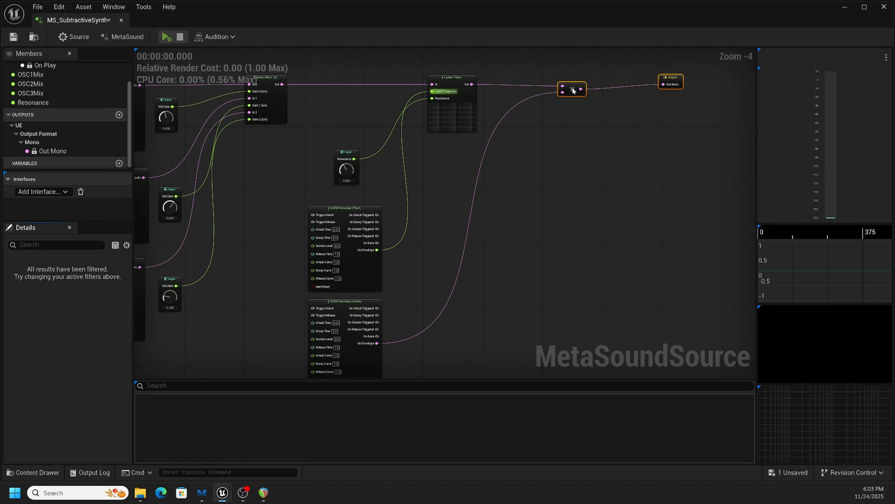
# Step: Move the Resonance input up beside the Ladder Filter, clear of the float envelope
pyautogui.moveTo(549, 163); pyautogui.dragTo(651, 153, button='right')
pyautogui.moveTo(526, 171); pyautogui.dragTo(601, 121, button='right')
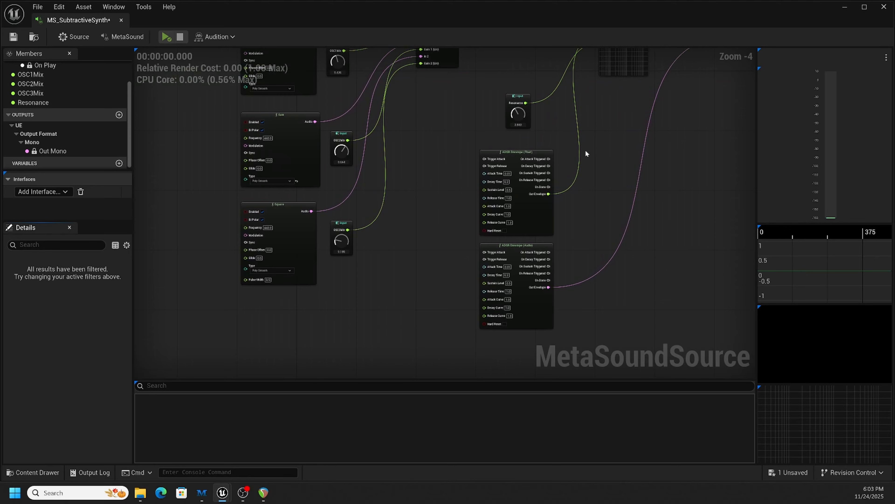
pyautogui.moveTo(586, 153); pyautogui.dragTo(583, 167, button='right')
pyautogui.moveTo(504, 124); pyautogui.dragTo(537, 77)
pyautogui.moveTo(593, 128); pyautogui.dragTo(582, 111, button='right')
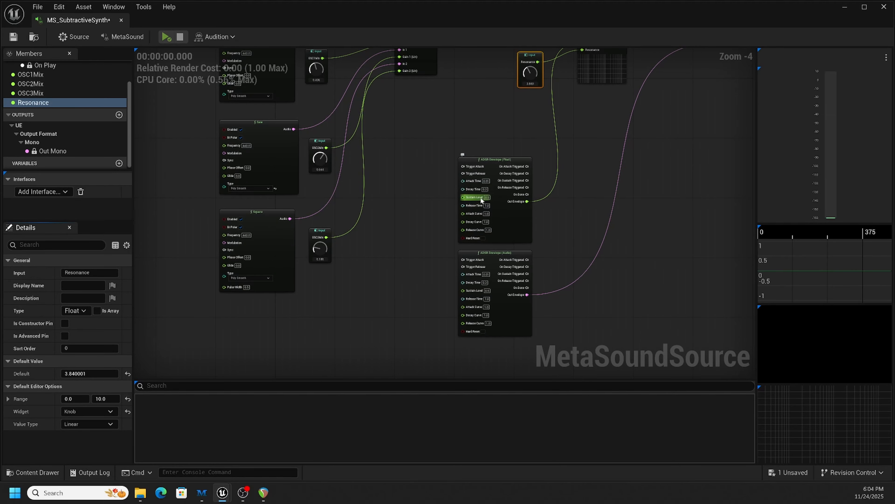
# Step: Bring the On Play input beside the envelopes and connect it to the Trigger Attack of both ADSR nodes
pyautogui.scroll(4, 494, 220)
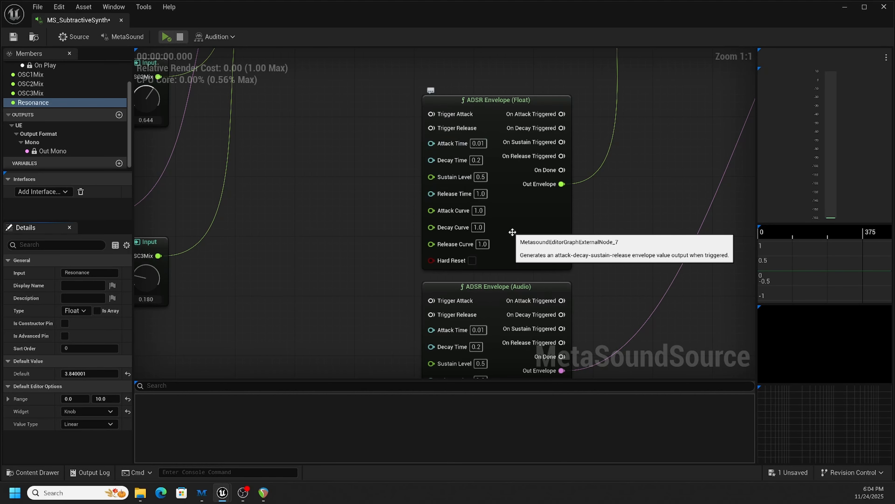
pyautogui.scroll(-2, 512, 232)
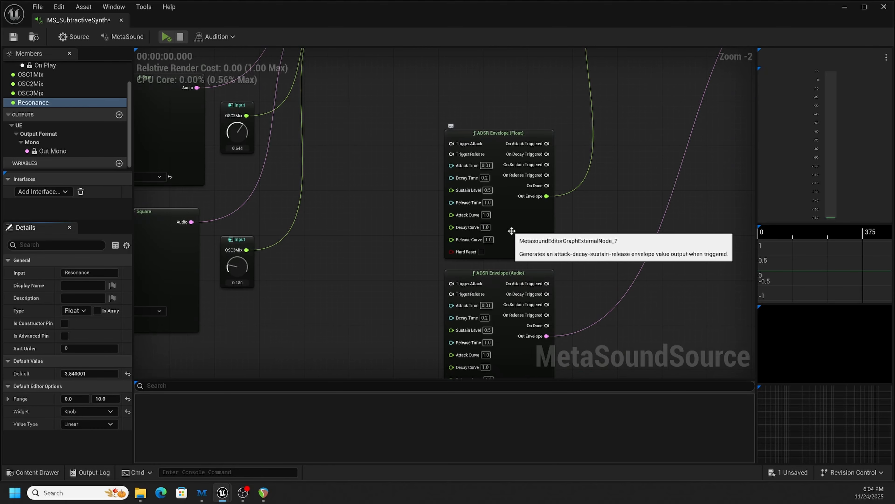
pyautogui.scroll(-3, 423, 184)
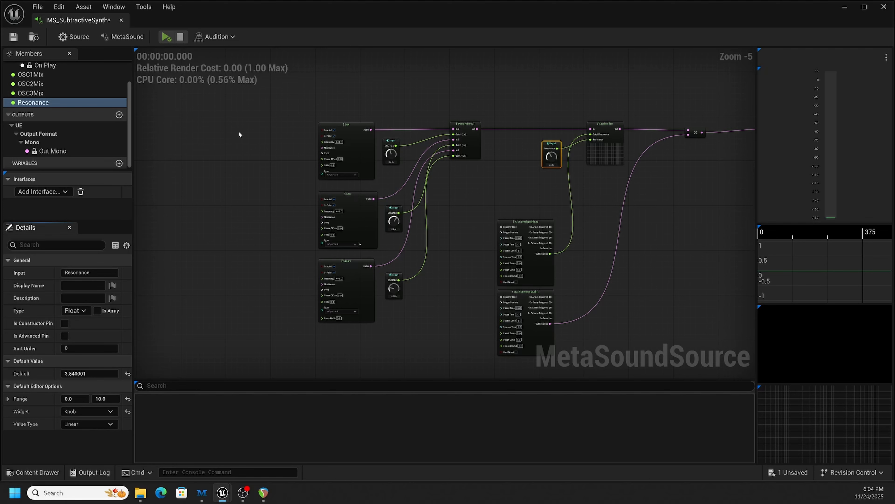
pyautogui.scroll(-1, 233, 131)
pyautogui.moveTo(141, 150); pyautogui.dragTo(389, 216)
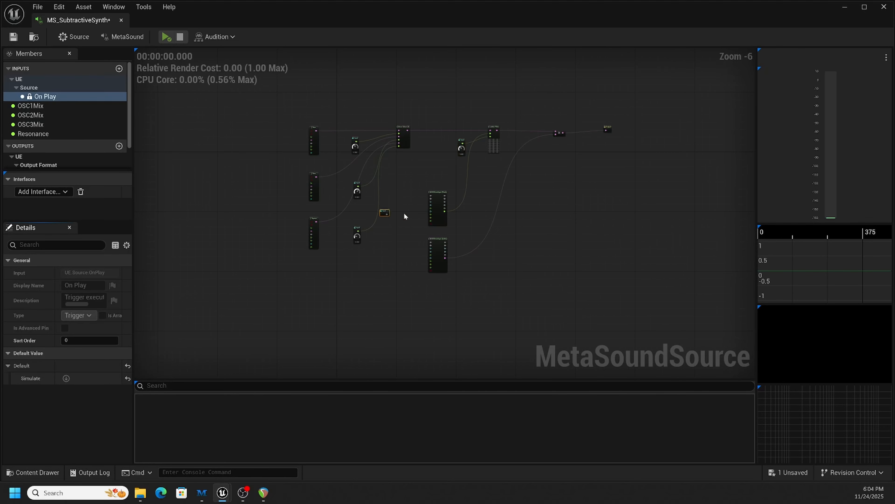
pyautogui.scroll(3, 420, 222)
pyautogui.moveTo(418, 180); pyautogui.dragTo(449, 276)
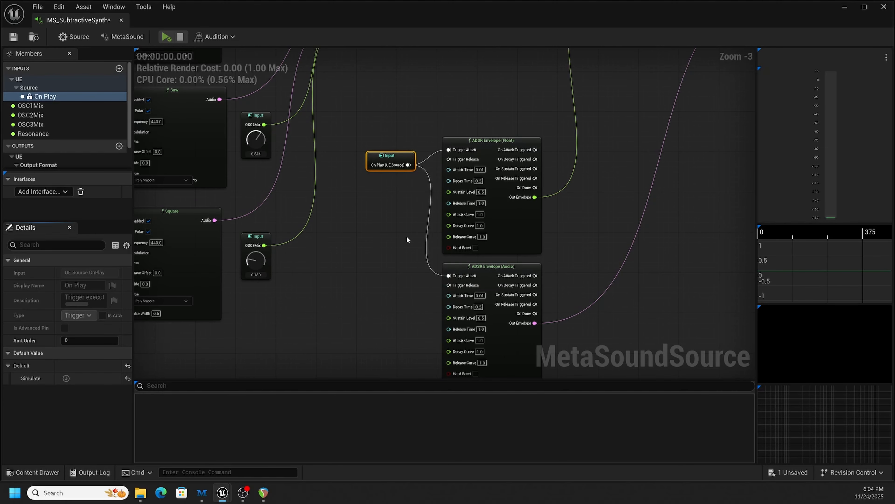
pyautogui.moveTo(403, 216); pyautogui.dragTo(374, 189, button='right')
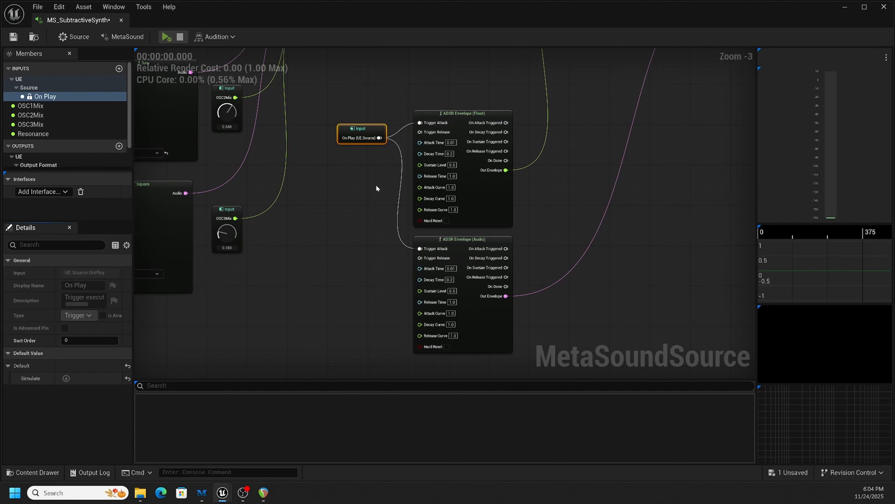
pyautogui.moveTo(364, 129); pyautogui.dragTo(349, 133)
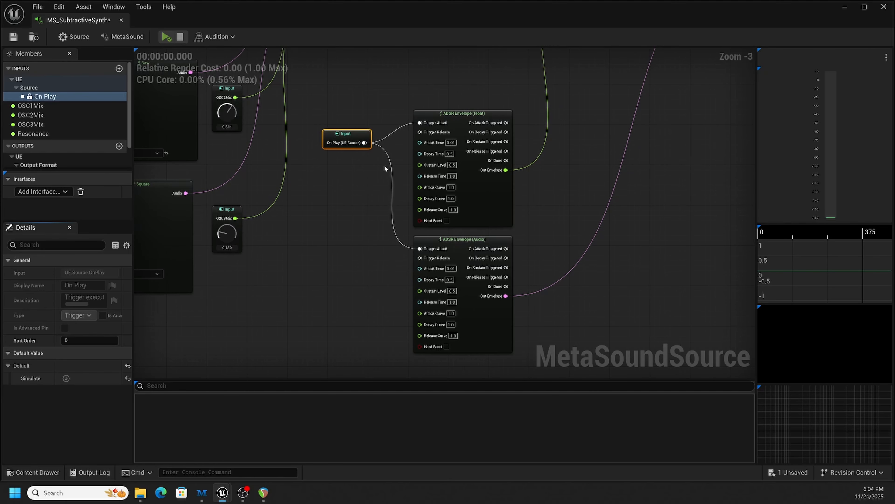
# Step: Play the MetaSound to audition the triggered envelopes, and stop playback
pyautogui.scroll(-2, 380, 110)
pyautogui.moveTo(380, 86); pyautogui.dragTo(391, 170, button='right')
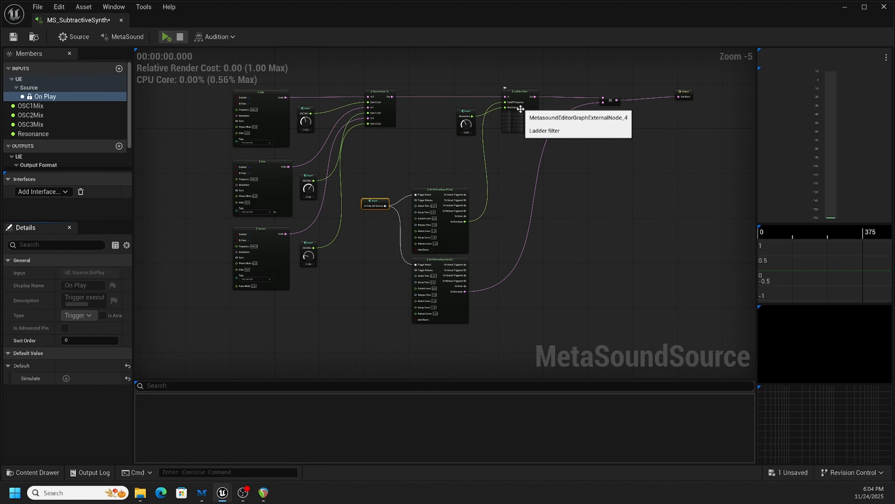
pyautogui.click(164, 38)
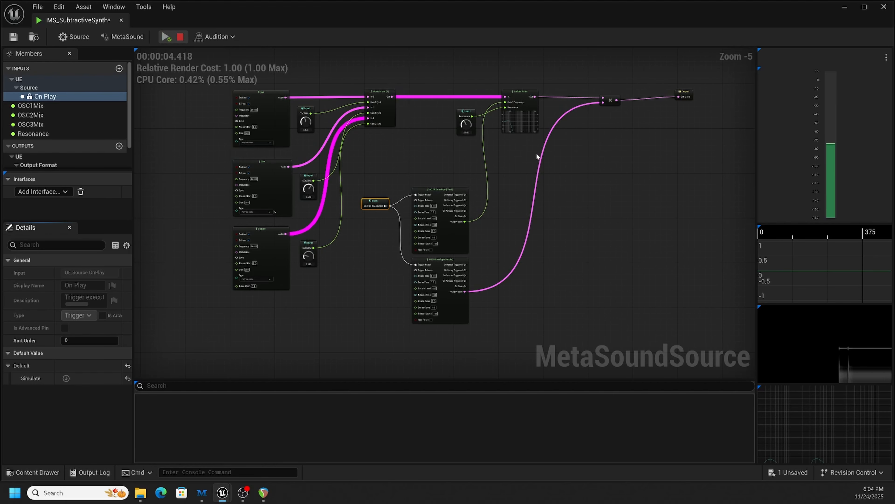
pyautogui.moveTo(549, 101)
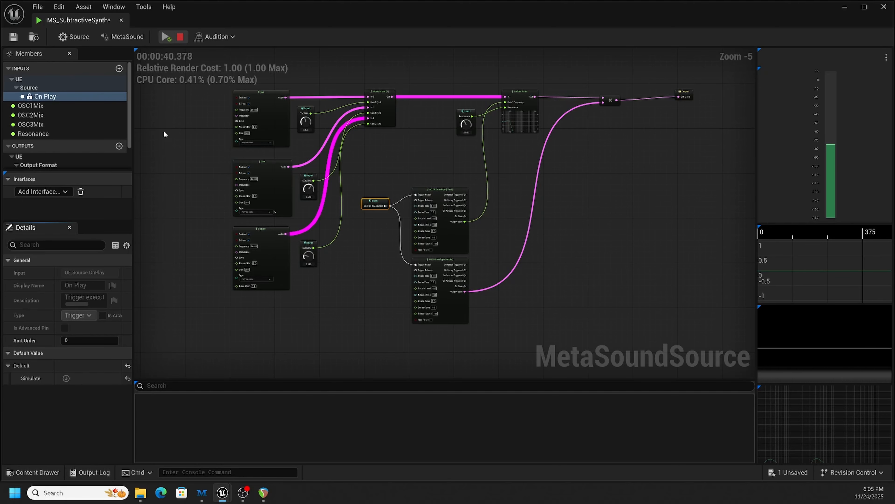
pyautogui.click(180, 36)
# Step: Raise the On Play input so it lines up with the float envelope's Trigger Attack pin
pyautogui.scroll(4, 373, 203)
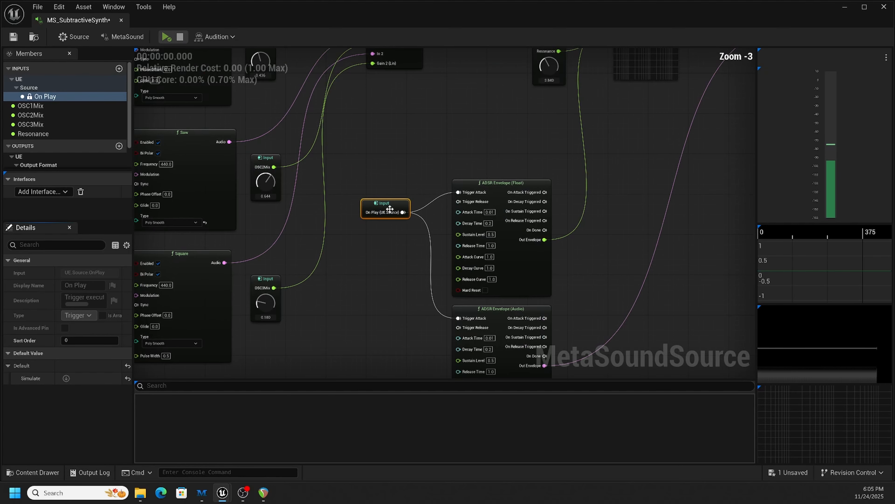
pyautogui.moveTo(399, 205); pyautogui.dragTo(393, 179)
pyautogui.moveTo(393, 179); pyautogui.dragTo(370, 96, button='right')
pyautogui.scroll(-2, 394, 190)
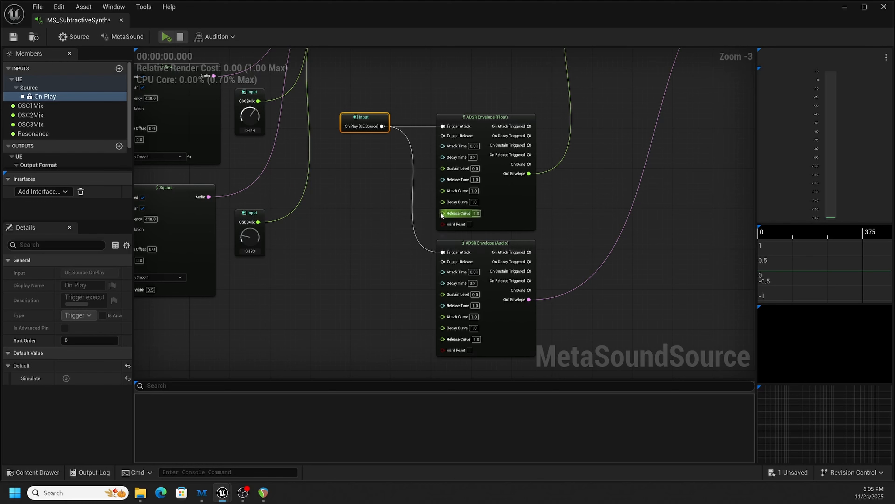
# Step: Promote the float envelope's Attack Time to a graph input, place it below On Play and set its knob to 0.052
pyautogui.moveTo(442, 146)
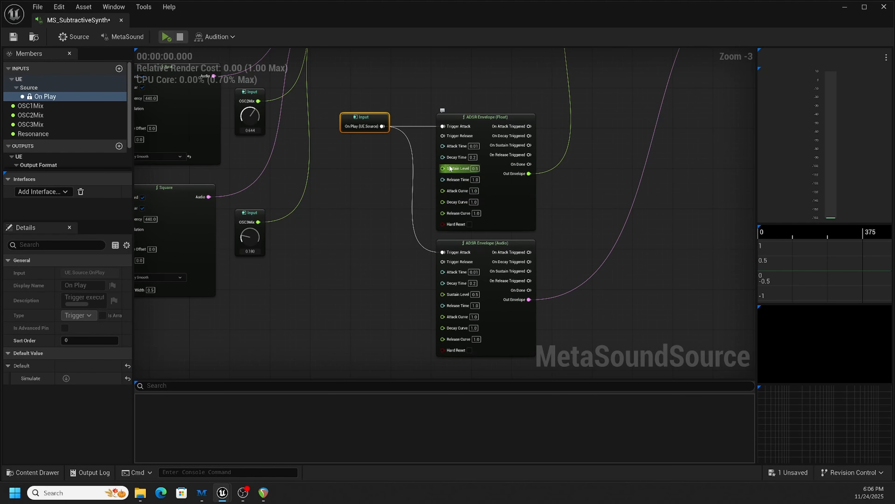
pyautogui.scroll(1, 434, 192)
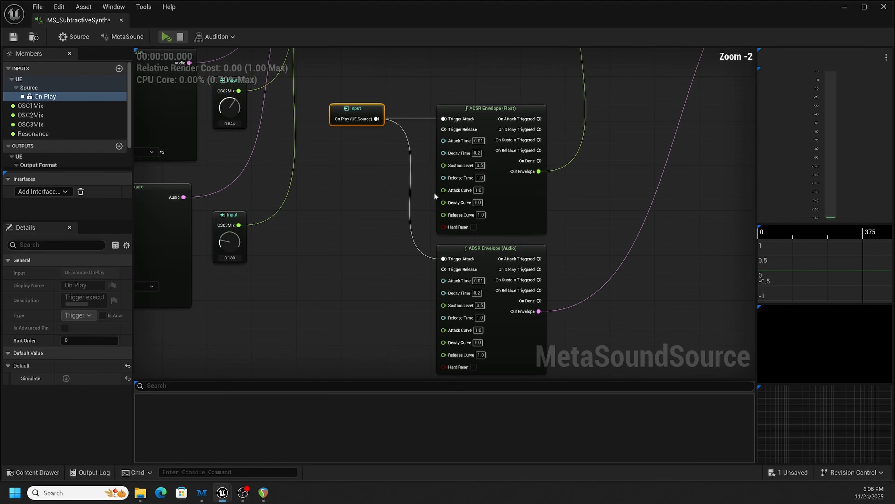
pyautogui.scroll(2, 434, 193)
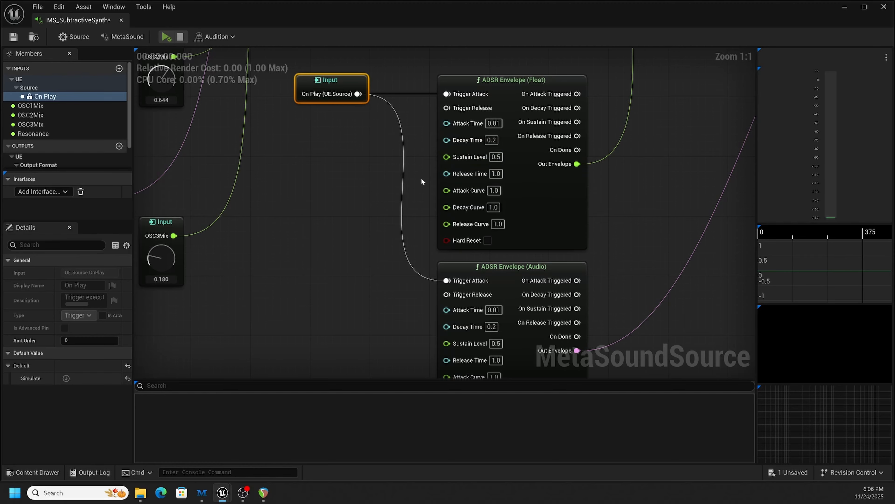
pyautogui.scroll(-1, 424, 177)
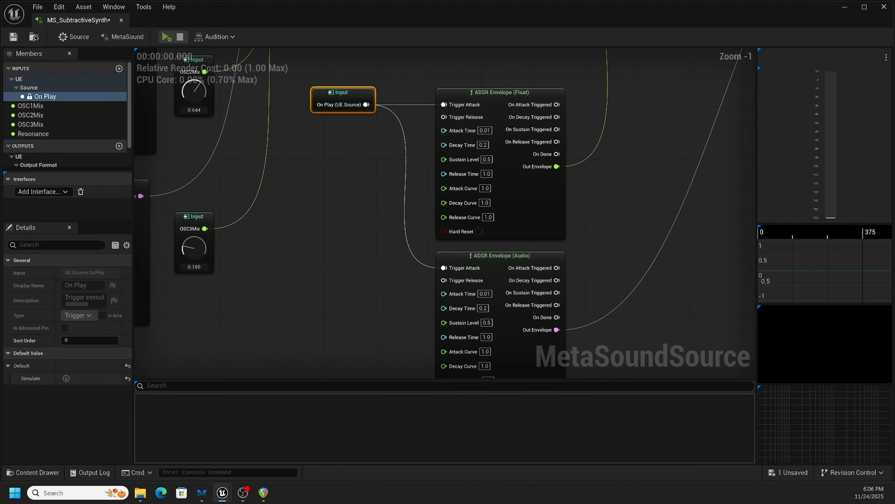
pyautogui.rightClick(471, 134)
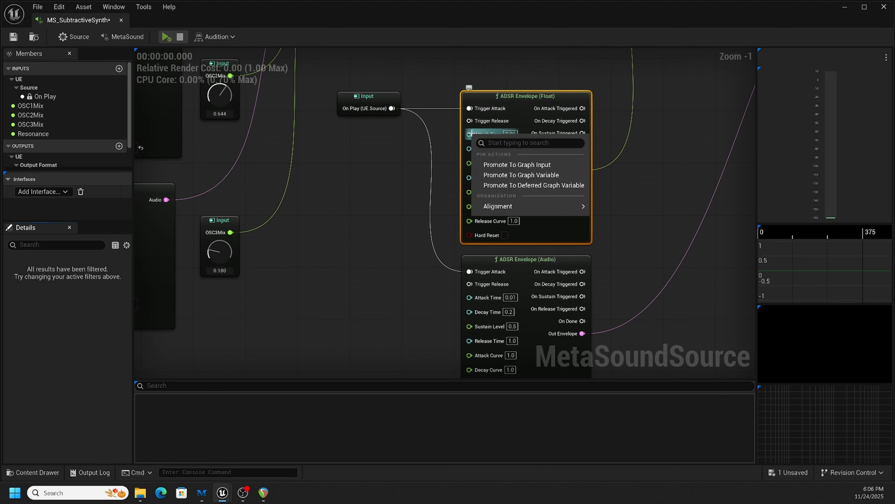
pyautogui.click(504, 165)
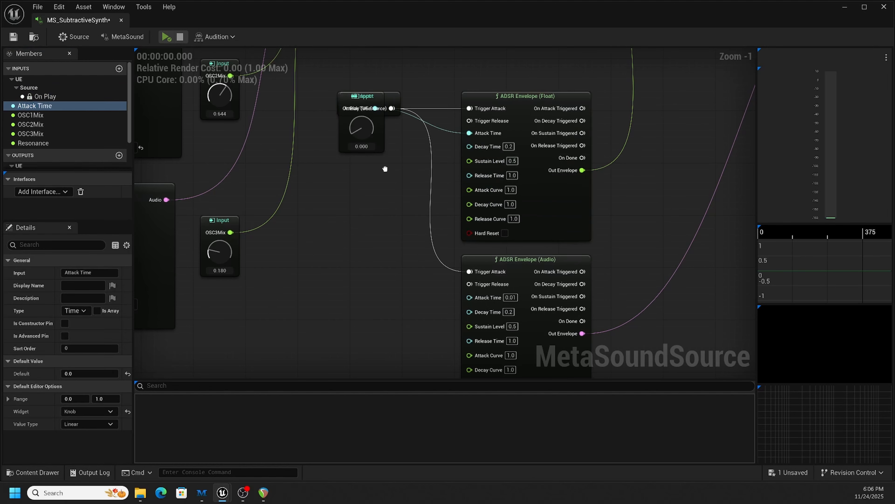
pyautogui.moveTo(385, 168); pyautogui.dragTo(377, 201)
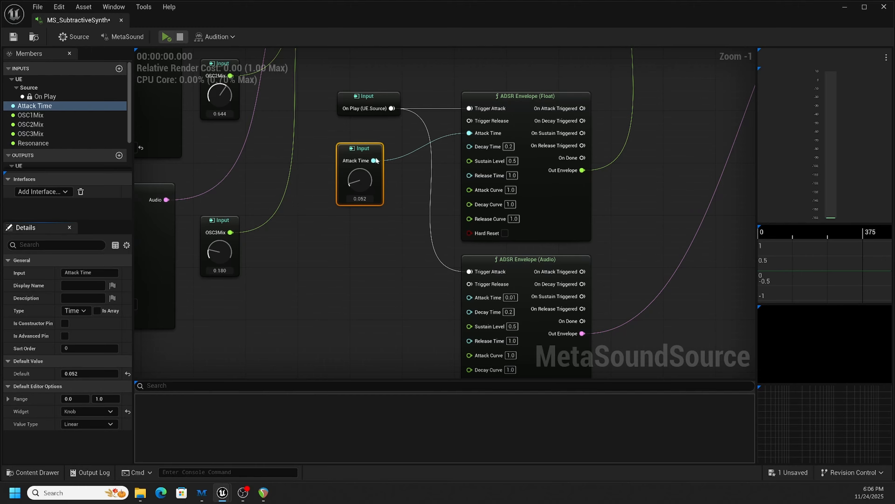
pyautogui.moveTo(382, 168); pyautogui.dragTo(388, 154)
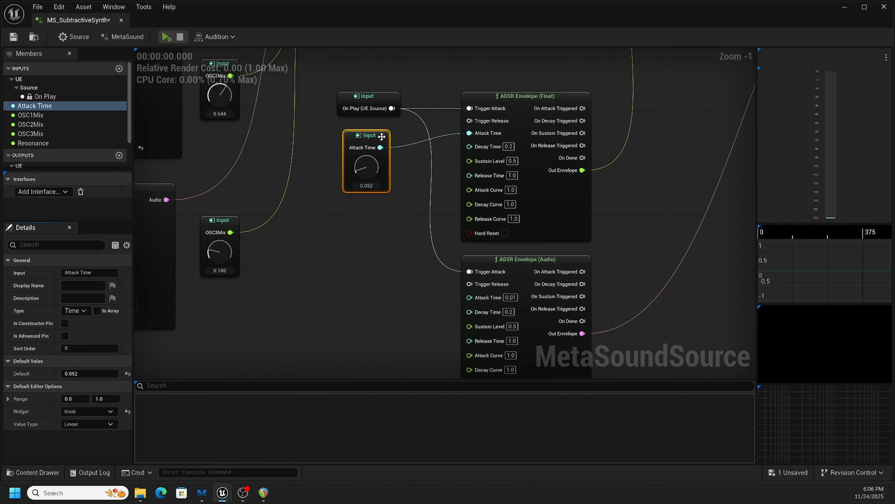
# Step: Promote the float envelope's Decay Time to a graph input, place it below Attack Time and set its knob to 0.036
pyautogui.rightClick(471, 145)
pyautogui.click(511, 177)
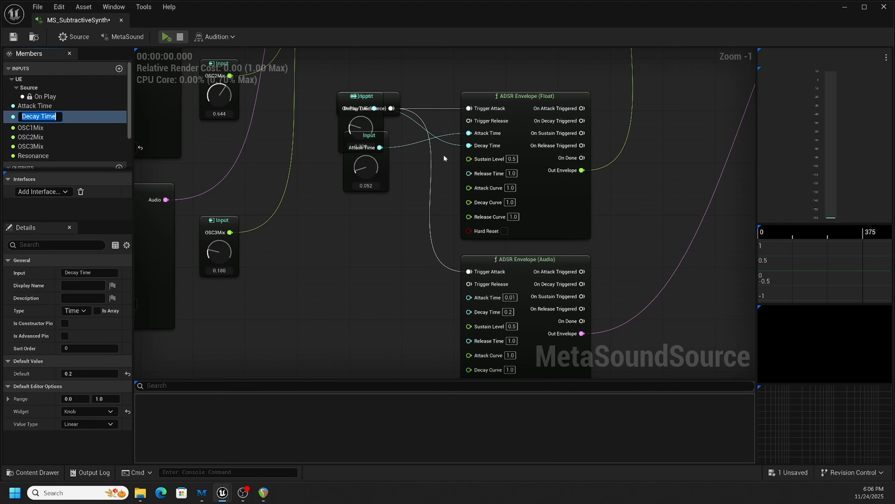
pyautogui.moveTo(378, 120); pyautogui.dragTo(335, 159)
pyautogui.moveTo(341, 191); pyautogui.dragTo(351, 210)
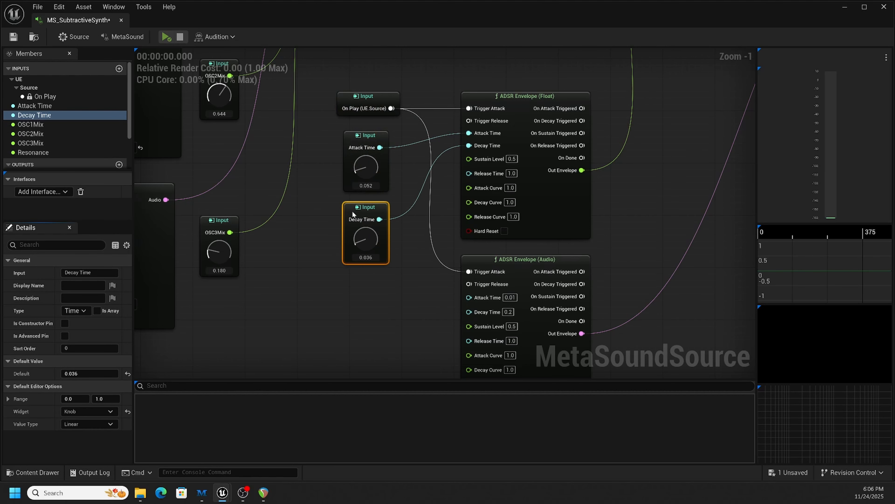
# Step: Promote the float envelope's Sustain Level to a graph input and place it below Decay Time
pyautogui.moveTo(431, 289); pyautogui.dragTo(424, 232, button='right')
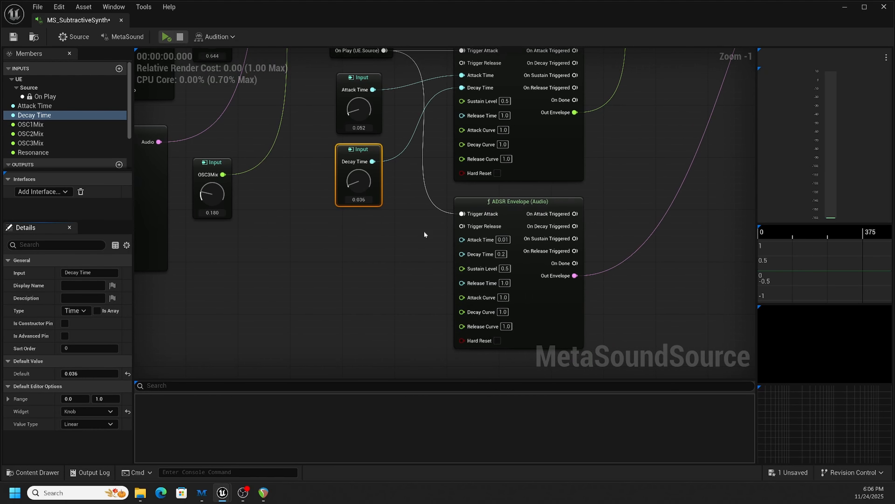
pyautogui.rightClick(461, 102)
pyautogui.click(479, 124)
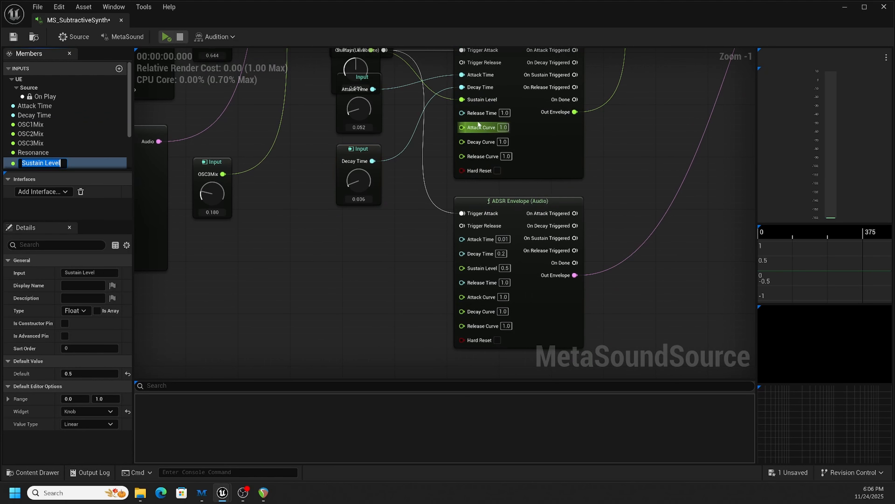
pyautogui.moveTo(395, 74); pyautogui.dragTo(399, 136, button='right')
pyautogui.moveTo(373, 99); pyautogui.dragTo(381, 283)
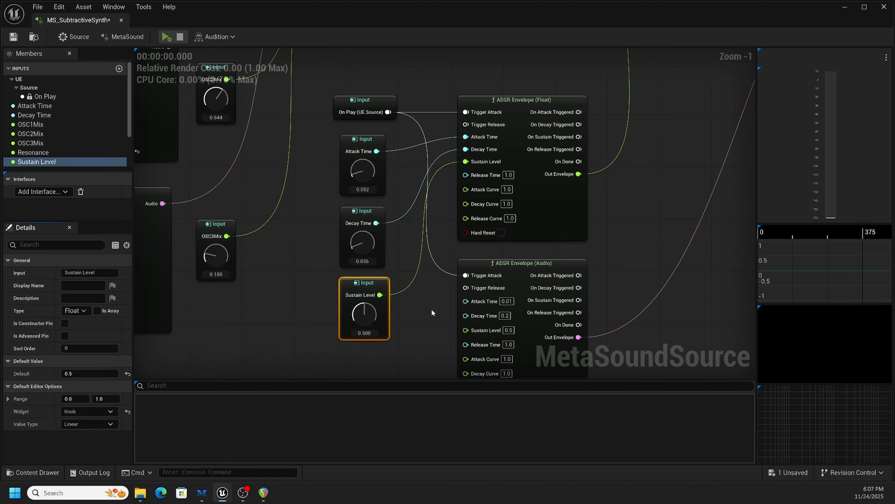
# Step: Promote the float envelope's Release Time to a graph input
pyautogui.moveTo(431, 312); pyautogui.dragTo(420, 222, button='right')
pyautogui.rightClick(454, 85)
pyautogui.click(502, 113)
pyautogui.moveTo(420, 71); pyautogui.dragTo(449, 218, button='right')
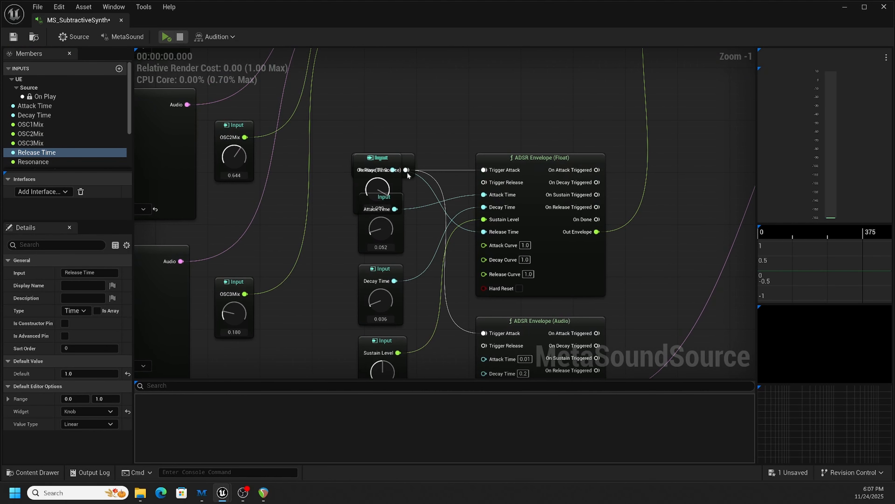
# Step: Rearrange the overlapping input nodes, placing Release Time below Sustain Level and On Play above Attack Time
pyautogui.moveTo(397, 159); pyautogui.dragTo(401, 396)
pyautogui.moveTo(398, 345); pyautogui.dragTo(412, 135)
pyautogui.moveTo(435, 126); pyautogui.dragTo(429, 269, button='right')
pyautogui.moveTo(401, 284); pyautogui.dragTo(395, 290)
# Step: Connect the Attack Time and Decay Time inputs to the matching pins of the ADSR Envelope (Audio) node
pyautogui.moveTo(443, 250); pyautogui.dragTo(415, 288, button='right')
pyautogui.moveTo(366, 119); pyautogui.dragTo(455, 267)
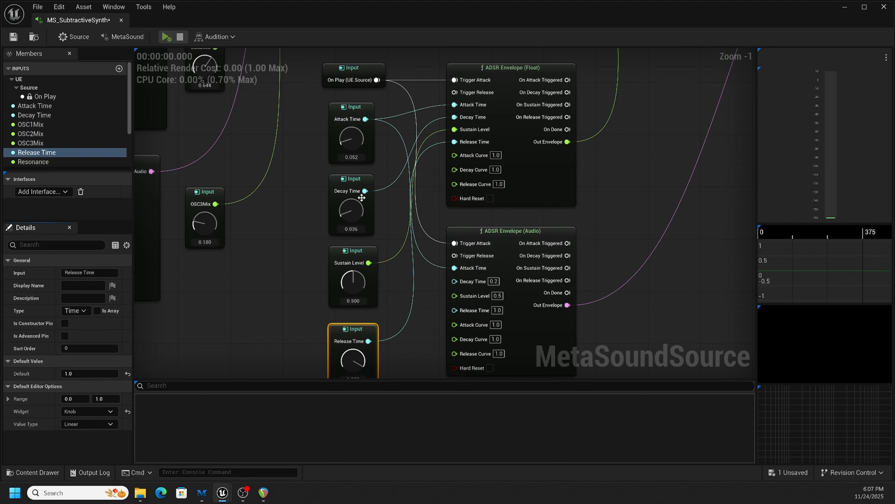
pyautogui.moveTo(365, 191); pyautogui.dragTo(464, 285)
# Step: Try wiring Sustain Level and Release Time to the audio envelope's Attack Curve and Decay Curve, and delete the resulting conversion node
pyautogui.moveTo(422, 306); pyautogui.dragTo(423, 246, button='right')
pyautogui.moveTo(370, 203); pyautogui.dragTo(456, 262)
pyautogui.moveTo(370, 282); pyautogui.dragTo(455, 277)
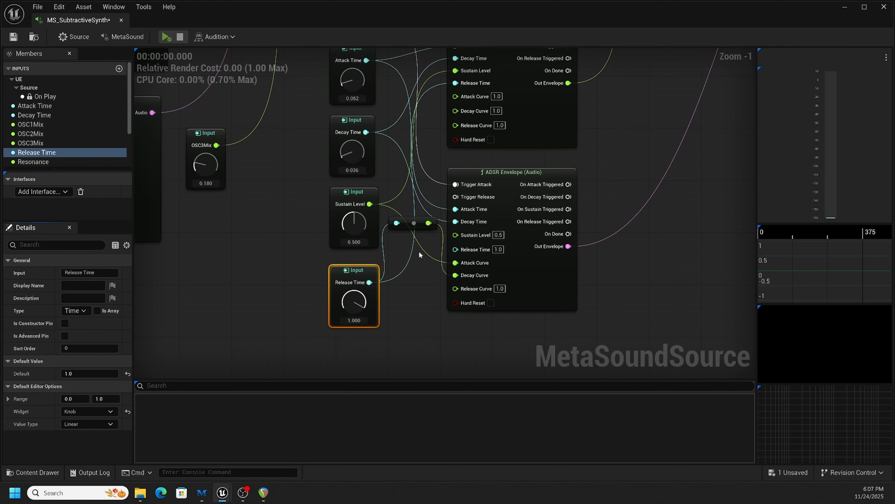
pyautogui.click(422, 226)
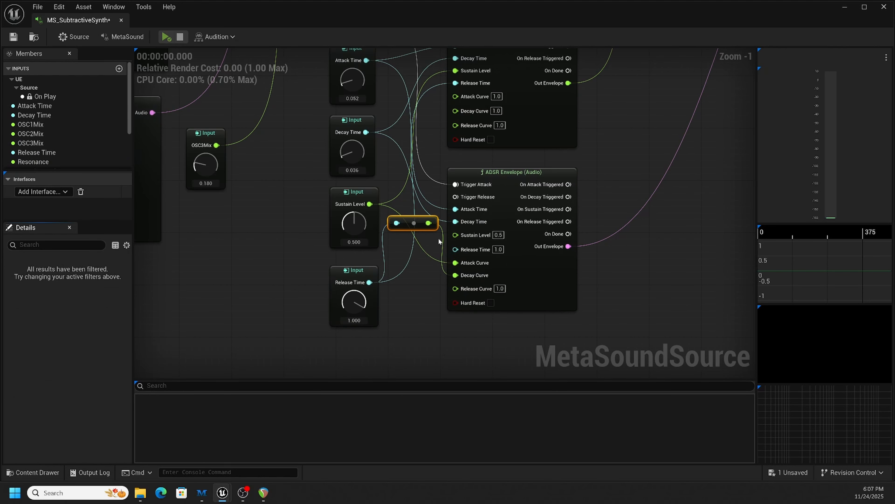
pyautogui.press('Delete')
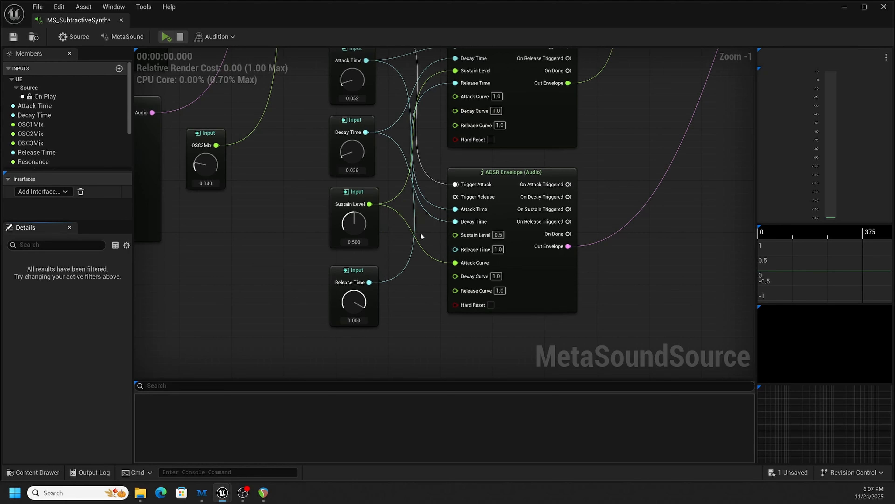
# Step: Connect Sustain Level and Release Time to the matching pins of ADSR Envelope (Audio), and break the link into Attack Curve
pyautogui.moveTo(369, 204); pyautogui.dragTo(461, 236)
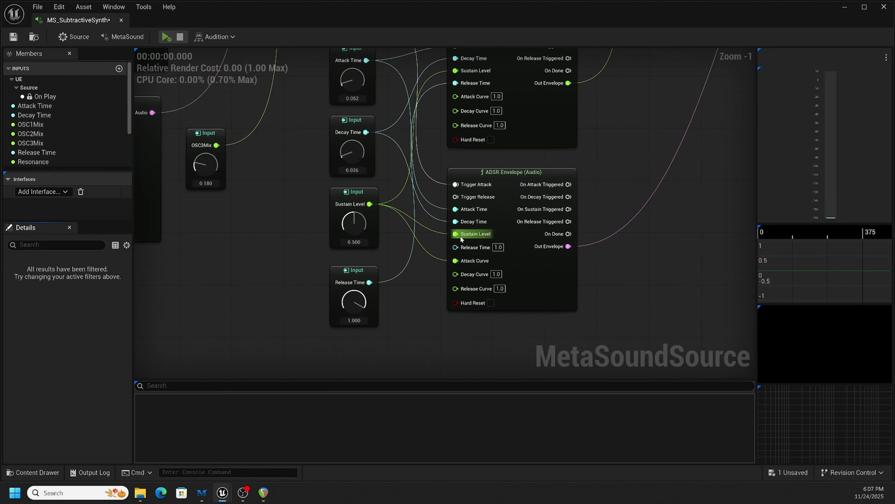
pyautogui.keyDown('alt'); pyautogui.click(455, 261); pyautogui.keyUp('alt')
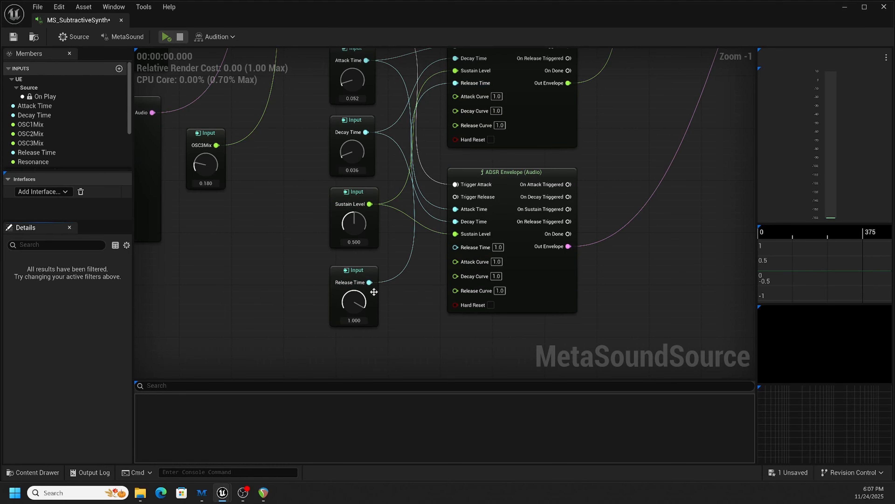
pyautogui.moveTo(369, 283); pyautogui.dragTo(455, 247)
# Step: Set the Attack Time input's range to a minimum of 0.01 and a maximum of 0.25
pyautogui.moveTo(424, 293); pyautogui.dragTo(400, 335, button='right')
pyautogui.scroll(-1, 412, 304)
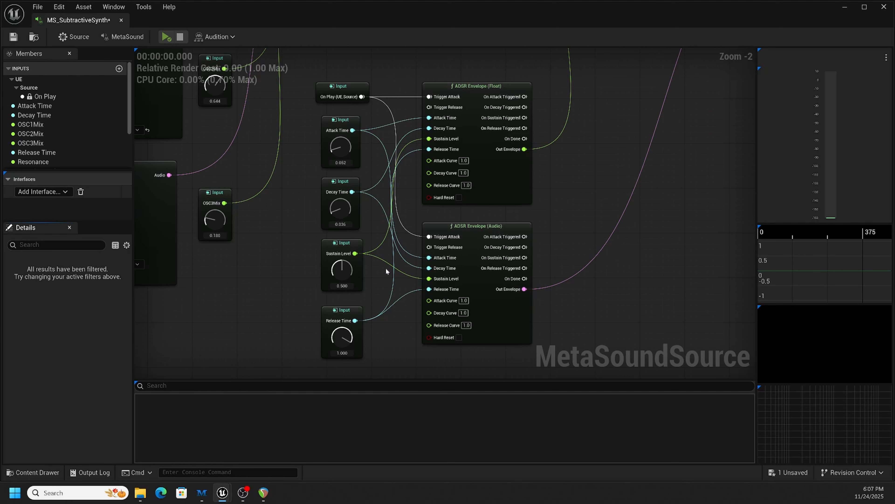
pyautogui.moveTo(365, 253); pyautogui.dragTo(413, 250, button='right')
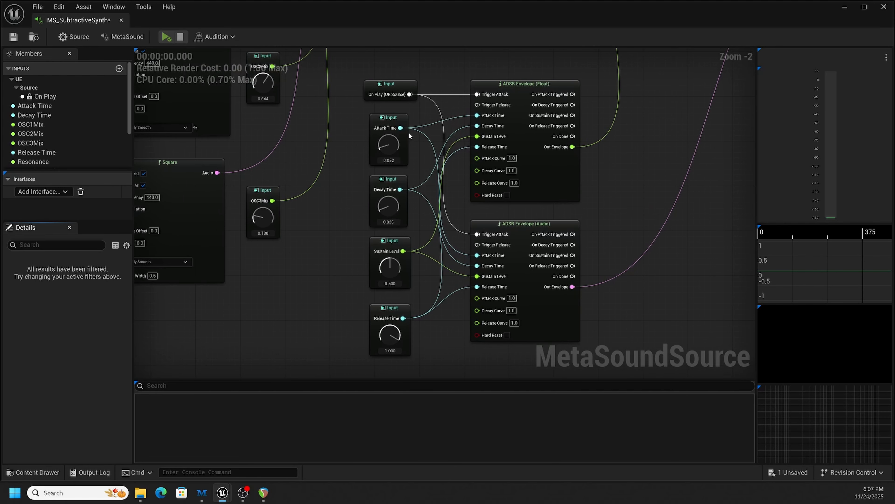
pyautogui.click(393, 124)
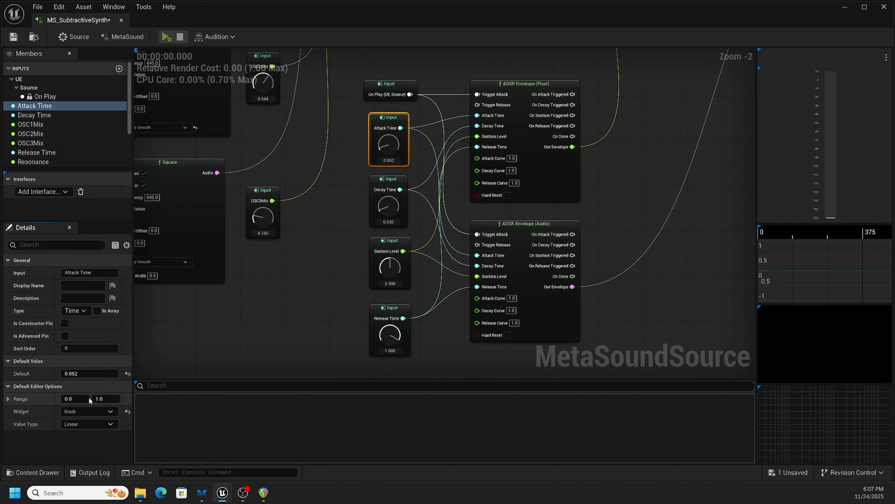
pyautogui.click(97, 398)
pyautogui.click(87, 398)
pyautogui.press('Return')
pyautogui.click(113, 402)
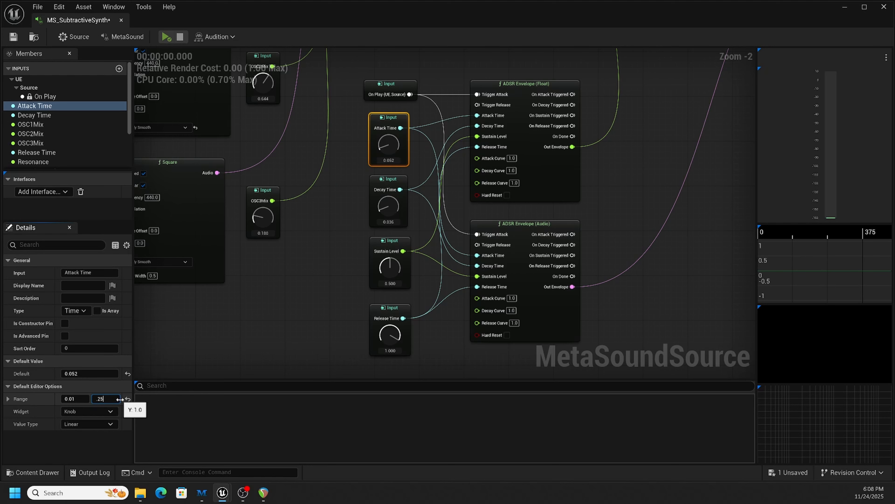
pyautogui.press('Return')
pyautogui.click(187, 363)
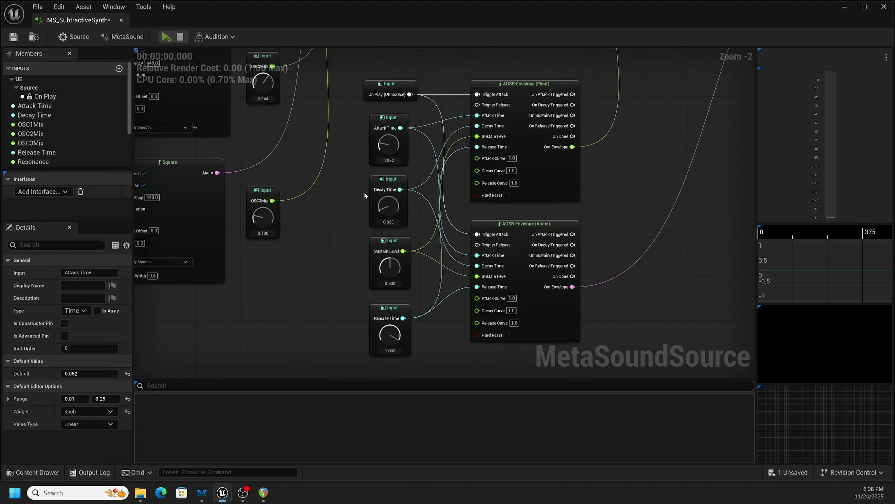
pyautogui.click(388, 134)
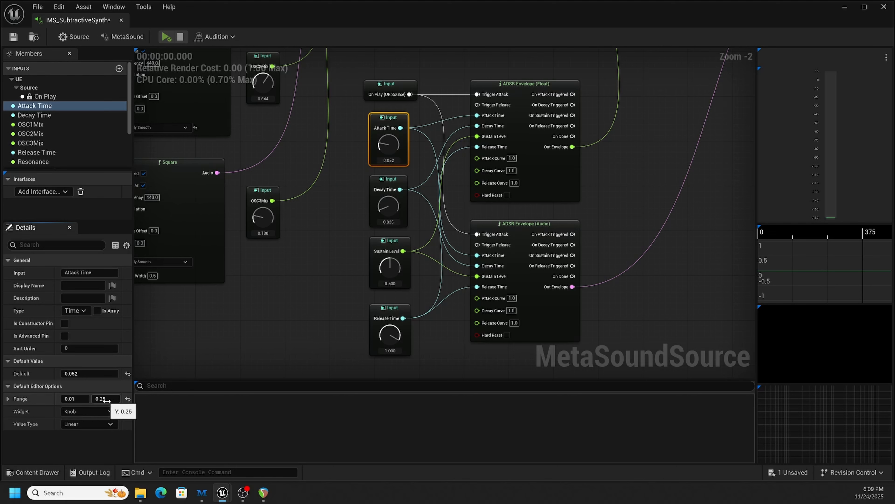
# Step: Set the Decay Time input's range minimum to 0.01 and lower its range maximum
pyautogui.click(391, 181)
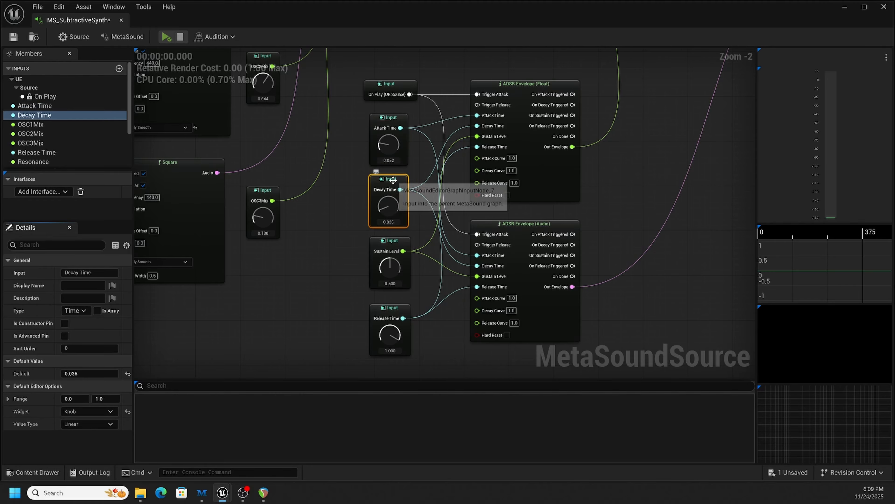
pyautogui.click(84, 400)
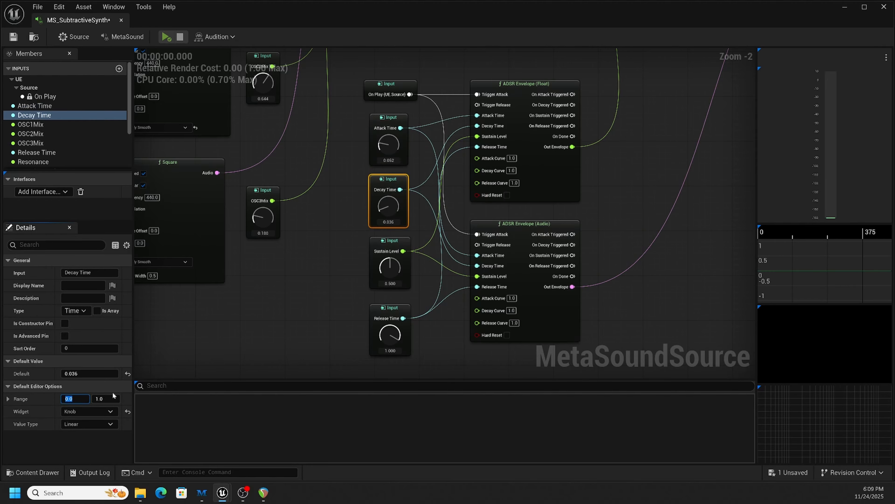
pyautogui.write('.01')
pyautogui.press('Return')
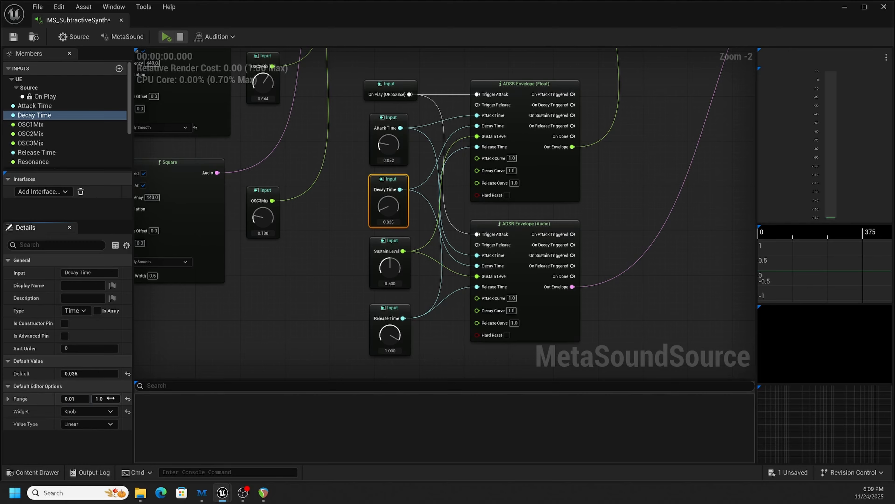
pyautogui.click(111, 399)
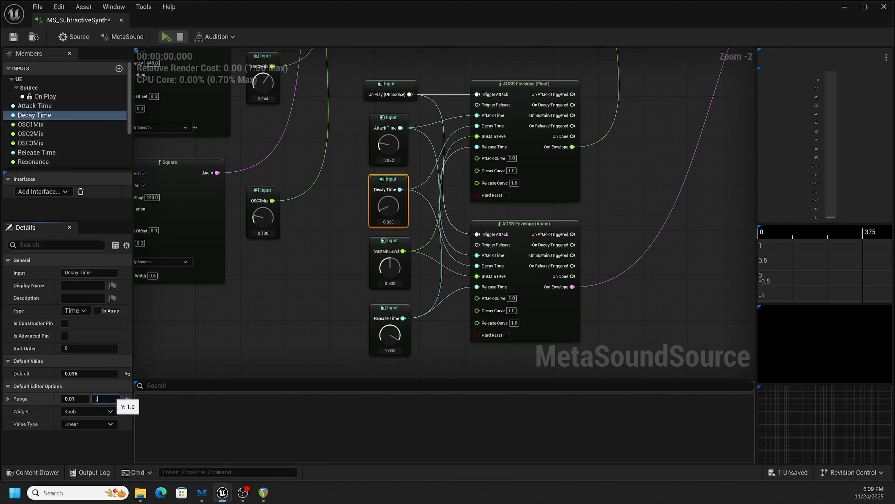
pyautogui.press('Return')
# Step: Check the Sustain Level input's range, and set the Release Time input's range to 0.01 through 0.25
pyautogui.click(403, 242)
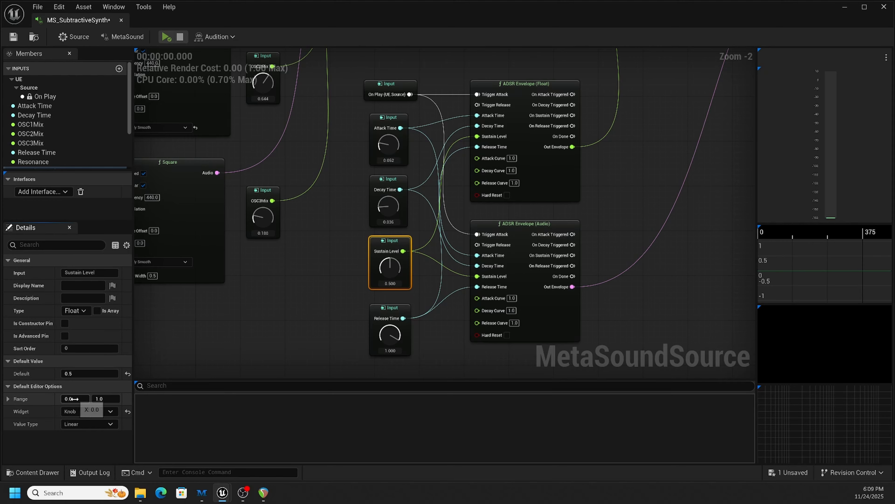
pyautogui.click(388, 313)
pyautogui.click(77, 399)
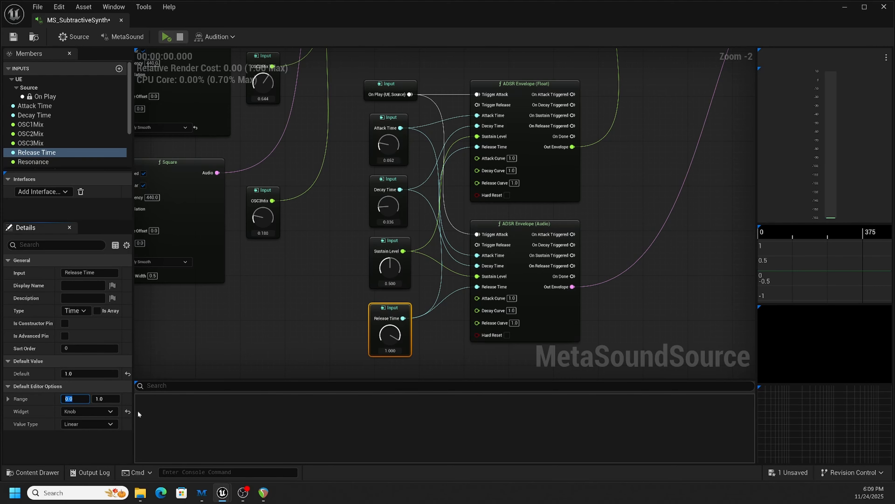
pyautogui.write('.01')
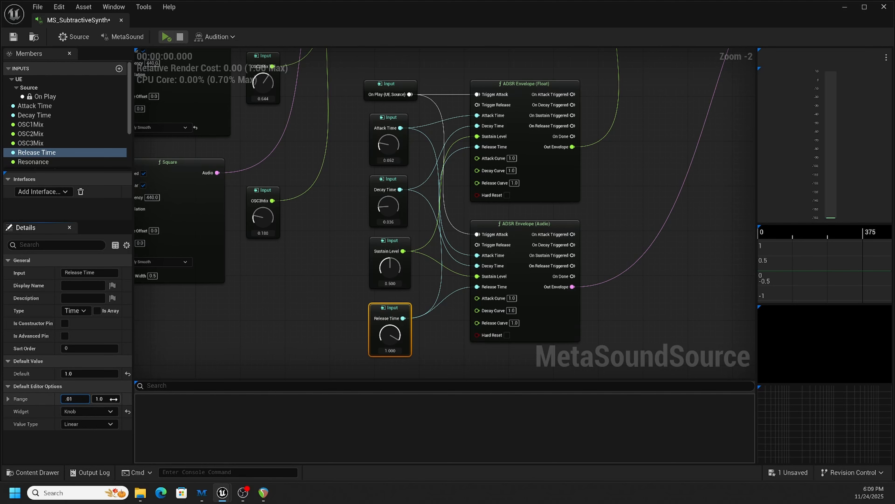
pyautogui.click(105, 398)
pyautogui.write('.25')
pyautogui.press('Return')
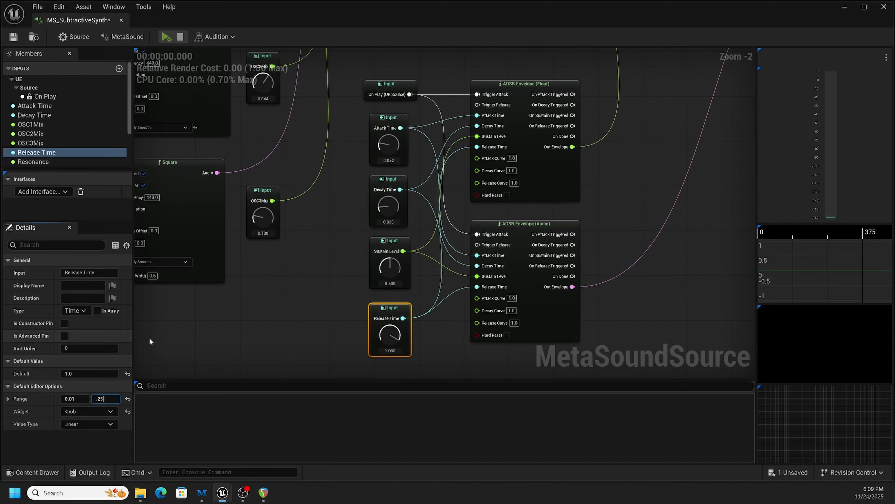
pyautogui.click(198, 357)
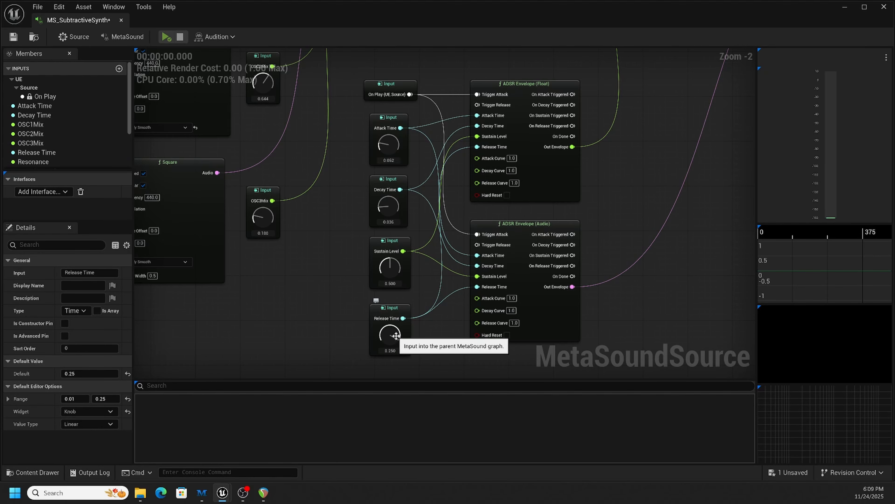
# Step: Audition the MetaSound several times in short bursts to hear how the envelopes shape the sound
pyautogui.scroll(-1, 327, 322)
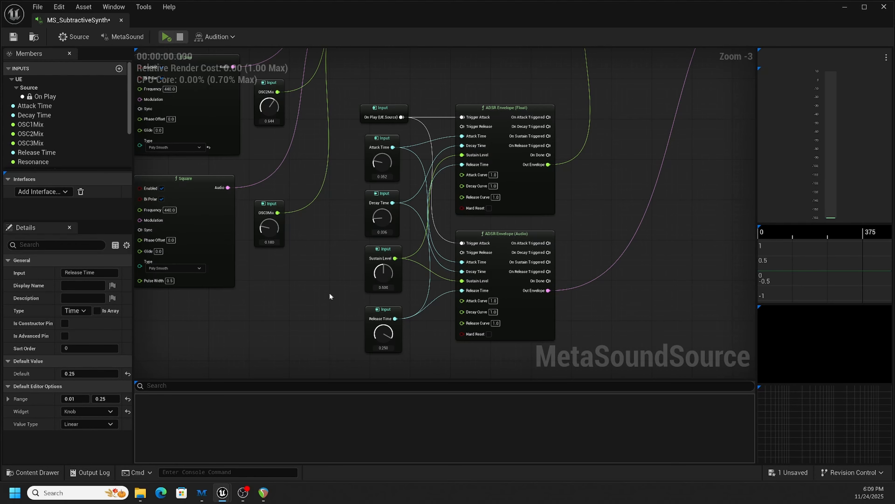
pyautogui.click(166, 37)
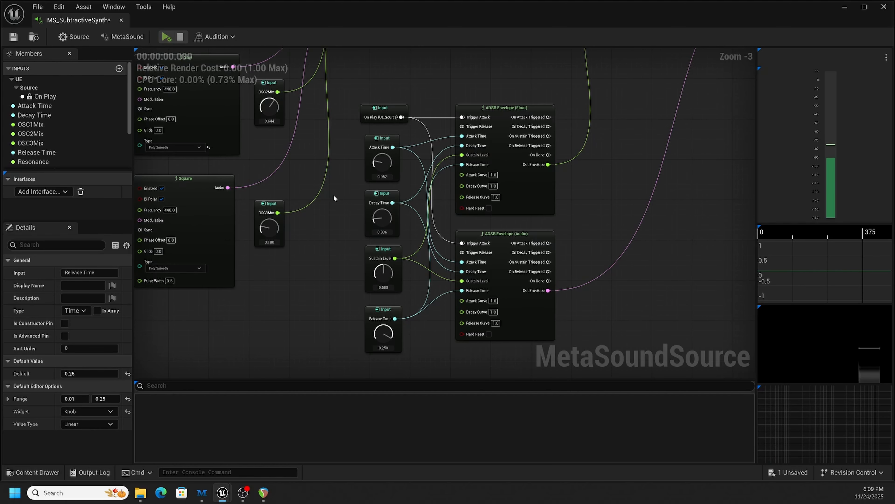
pyautogui.scroll(-1, 332, 192)
pyautogui.scroll(-2, 410, 212)
pyautogui.scroll(2, 409, 212)
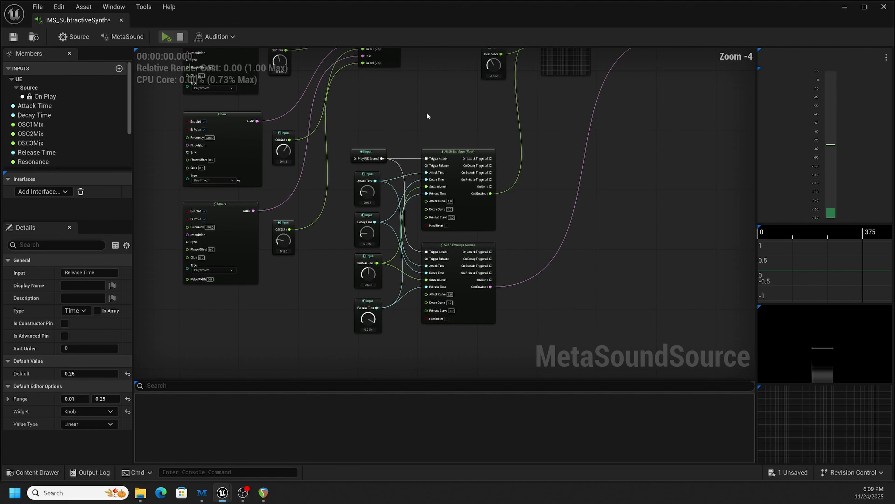
pyautogui.moveTo(427, 112); pyautogui.dragTo(381, 170, button='right')
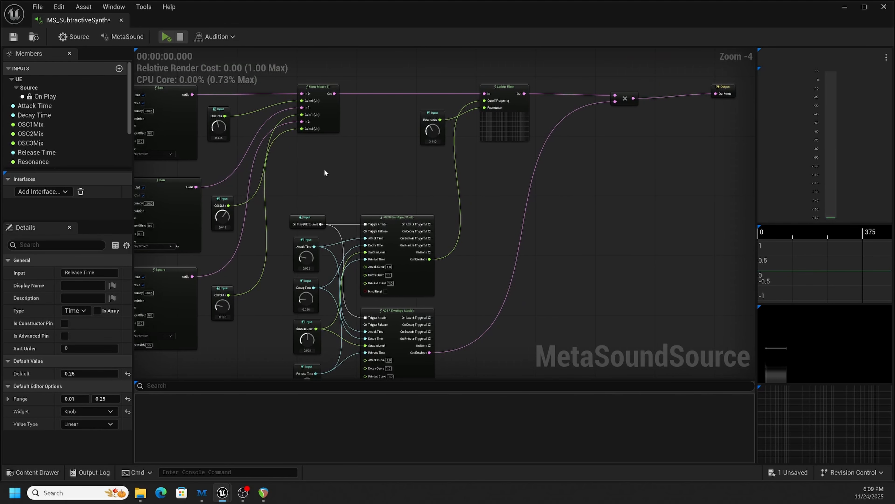
pyautogui.click(165, 38)
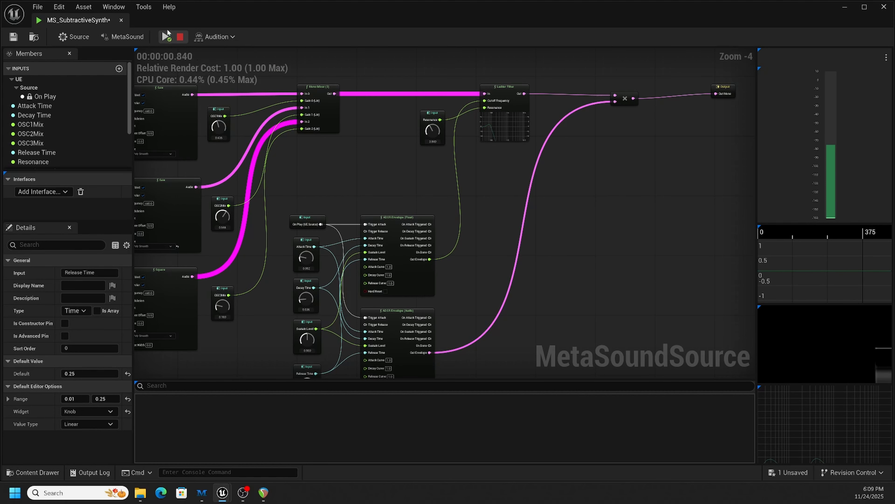
pyautogui.click(180, 37)
pyautogui.click(166, 37)
pyautogui.click(179, 38)
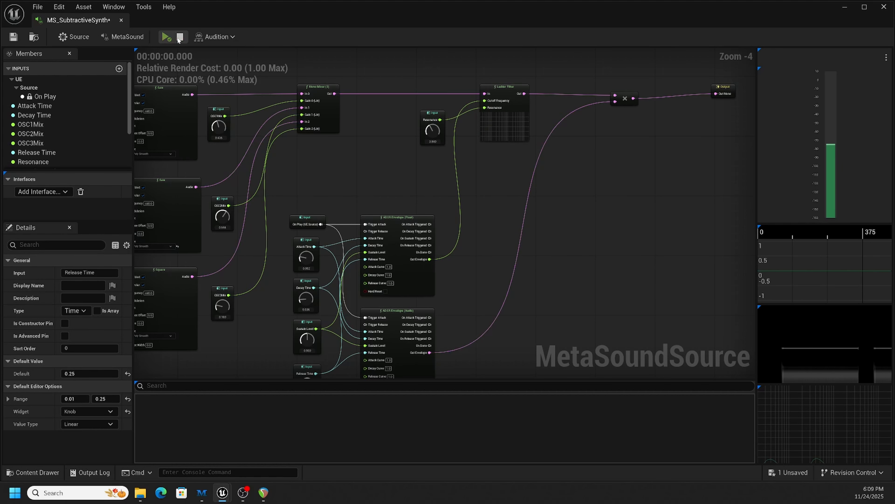
pyautogui.click(167, 37)
pyautogui.click(179, 38)
pyautogui.click(166, 37)
pyautogui.click(179, 38)
pyautogui.click(167, 38)
pyautogui.click(179, 38)
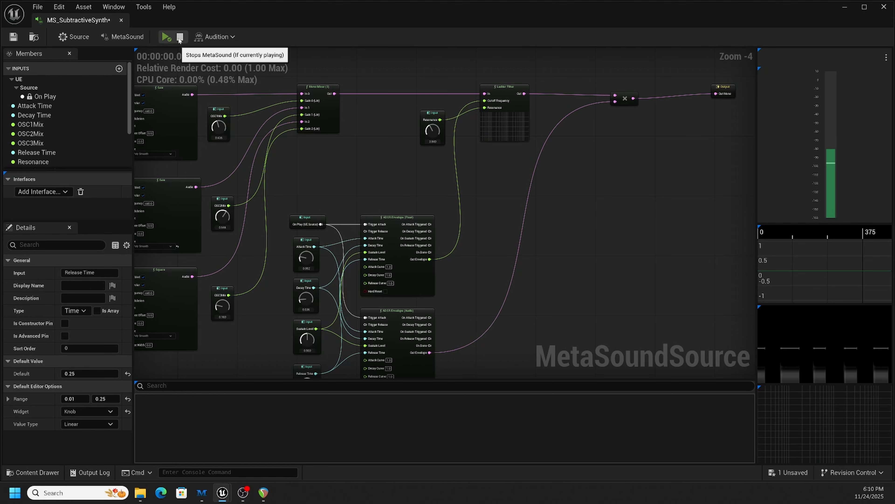
pyautogui.click(164, 37)
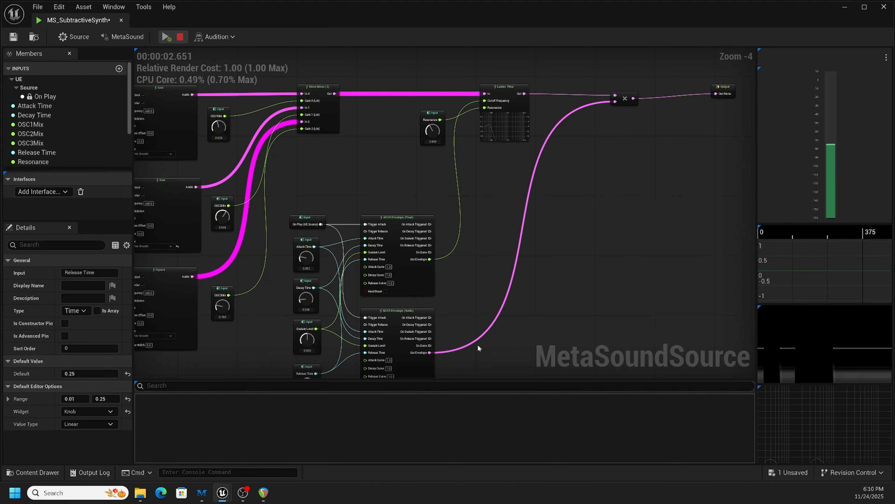
pyautogui.click(180, 38)
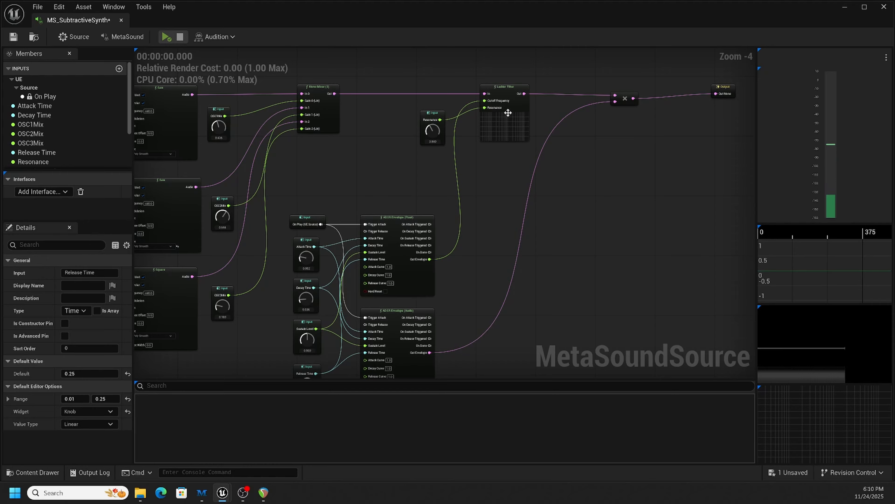
# Step: Play the MetaSound continuously to examine the signal flow from the mixer through the Ladder Filter to the output, and stop playback
pyautogui.click(165, 37)
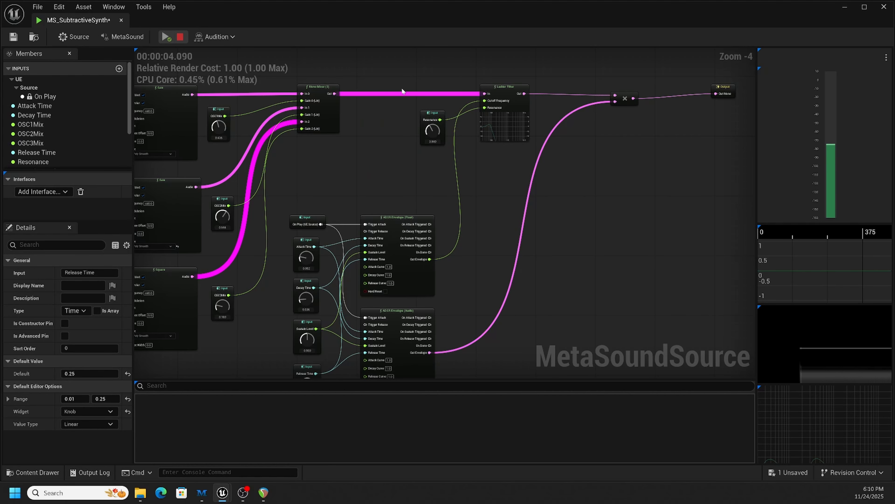
pyautogui.moveTo(541, 94)
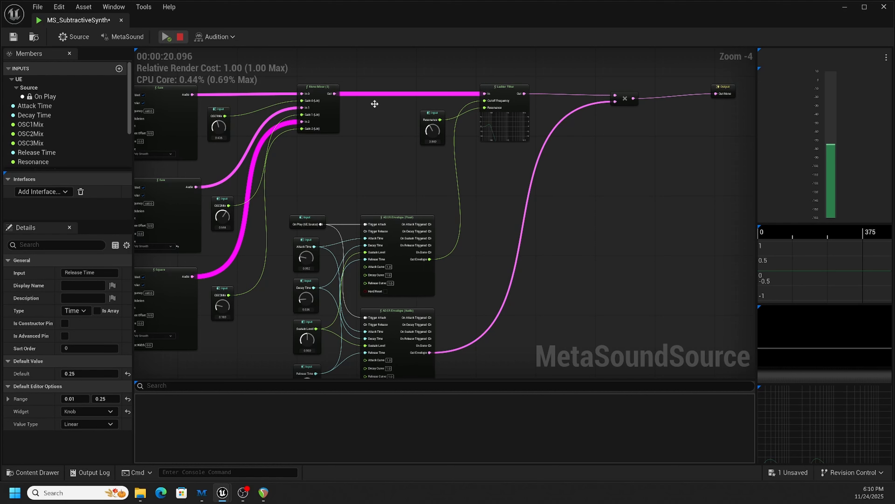
pyautogui.click(180, 36)
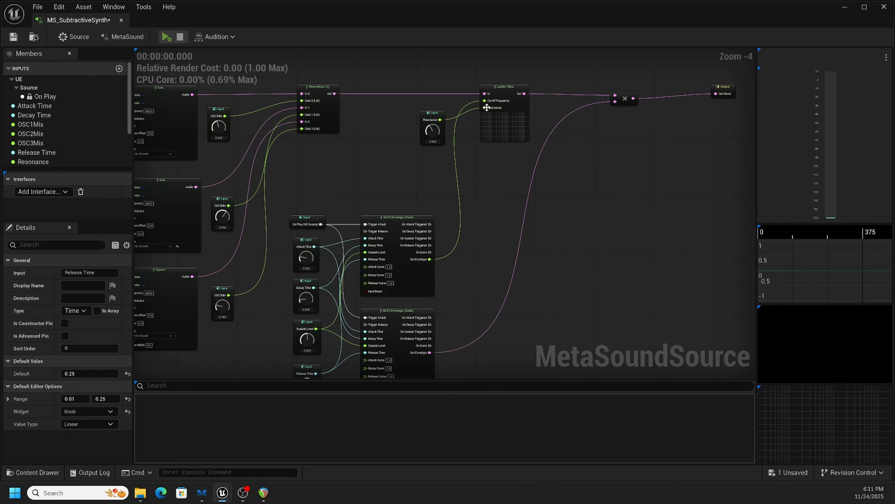
# Step: Insert a Multiply (Float) node between the float ADSR envelope's output and the Ladder Filter's Cutoff Frequency, and reposition the Resonance input
pyautogui.rightClick(485, 101)
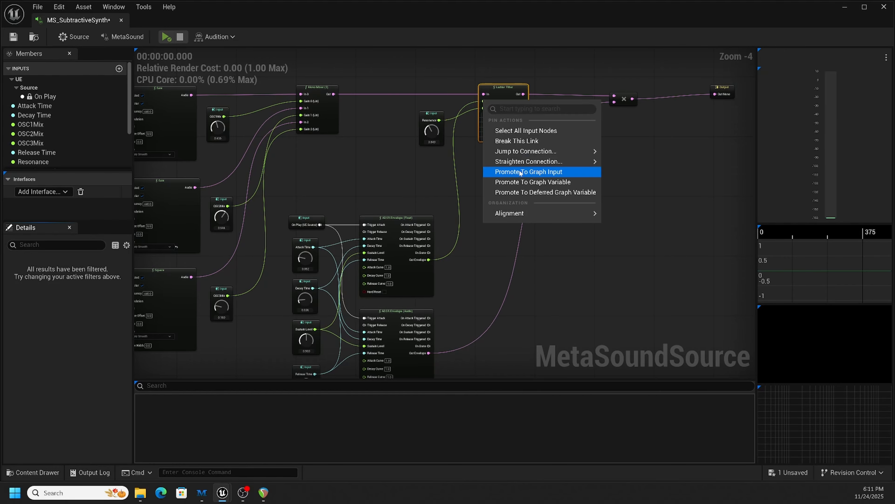
pyautogui.click(474, 276)
pyautogui.moveTo(485, 100); pyautogui.dragTo(463, 213)
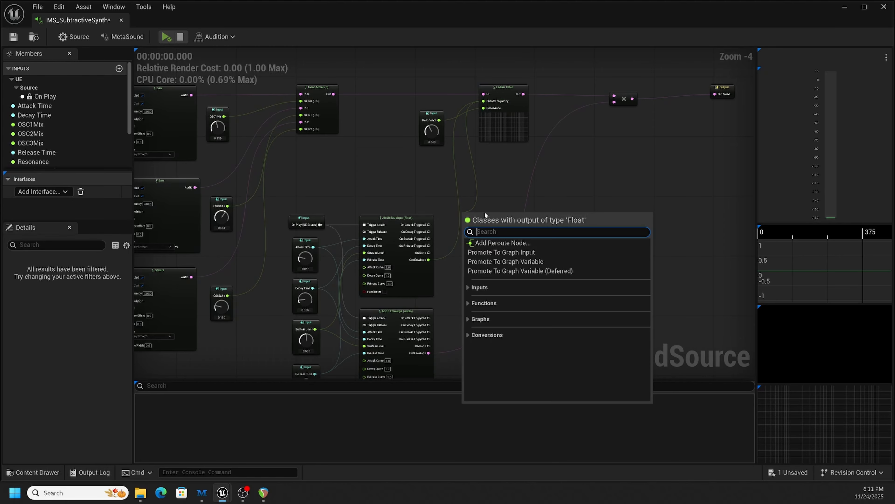
pyautogui.write('mult')
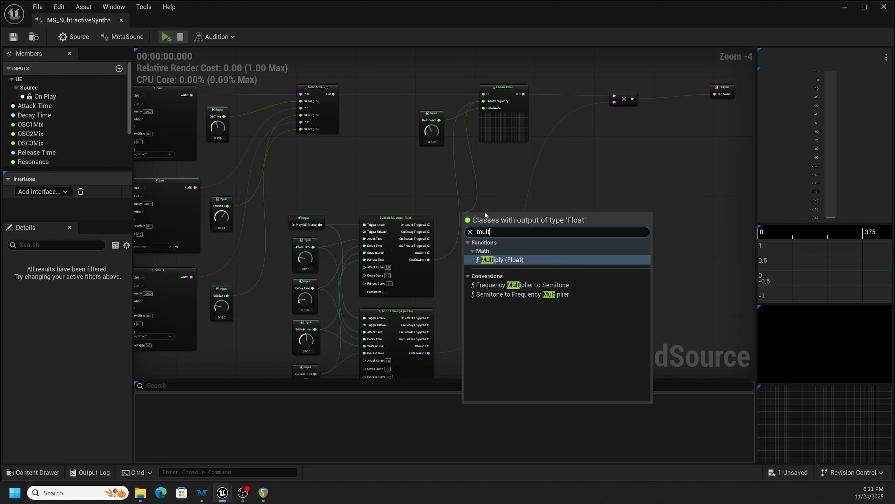
pyautogui.click(503, 260)
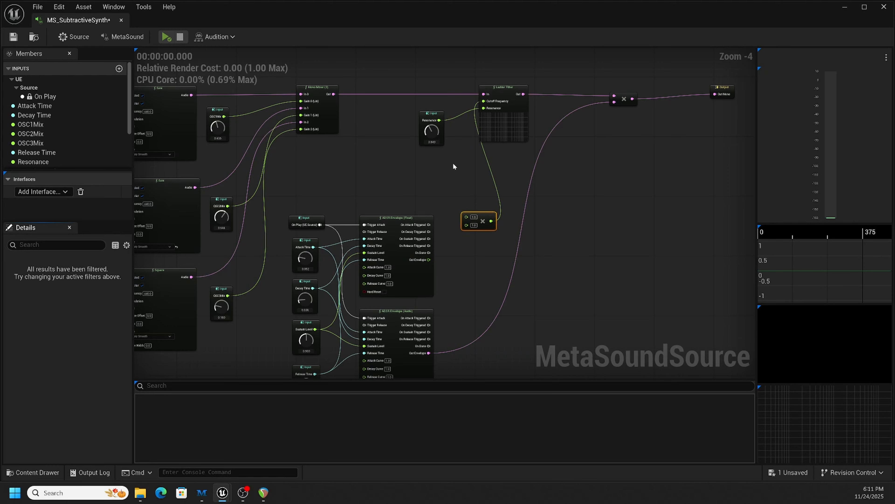
pyautogui.moveTo(428, 260); pyautogui.dragTo(460, 151)
pyautogui.moveTo(431, 120); pyautogui.dragTo(428, 105)
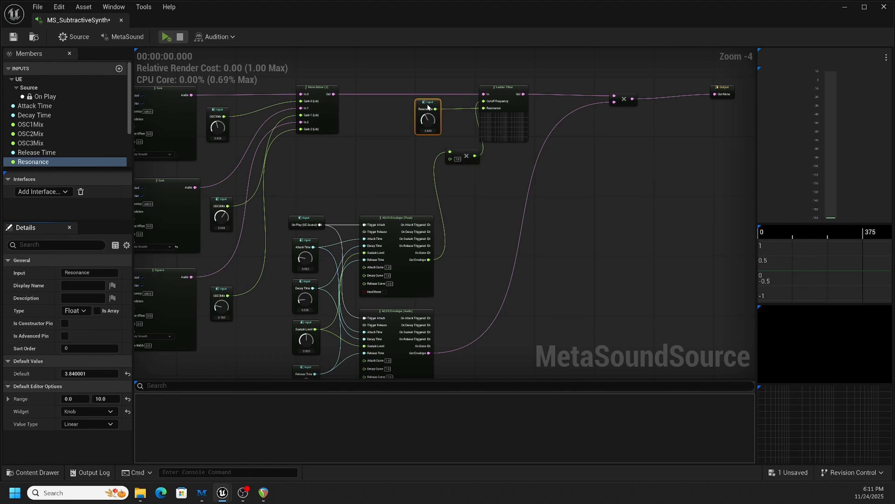
# Step: Promote the Multiply node's free operand to a graph input named FilterEnvAmnt
pyautogui.rightClick(450, 159)
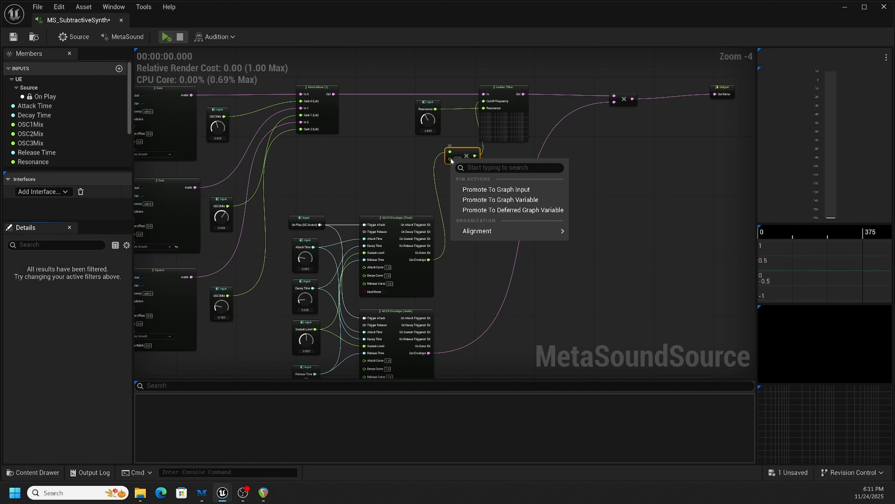
pyautogui.click(478, 189)
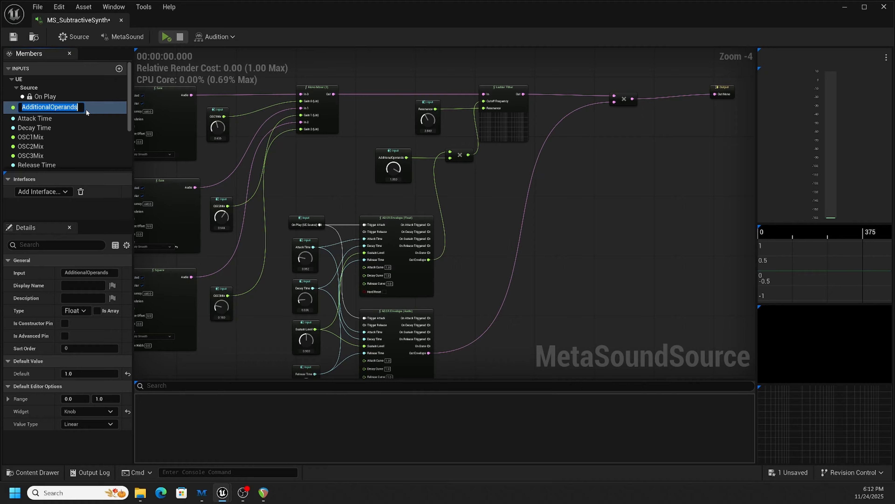
pyautogui.write('Filter')
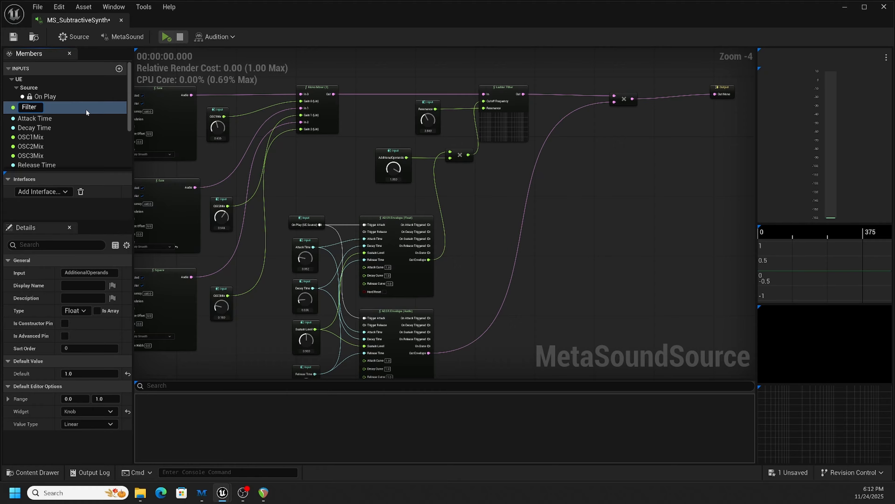
pyautogui.write('EnvAmnt')
pyautogui.press('Return')
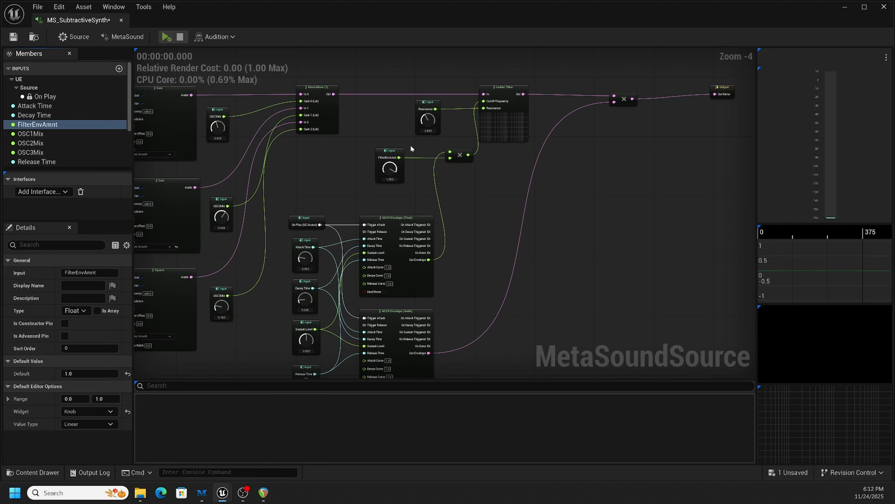
# Step: Set the FilterEnvAmnt input's range to 100 through 10000
pyautogui.click(388, 165)
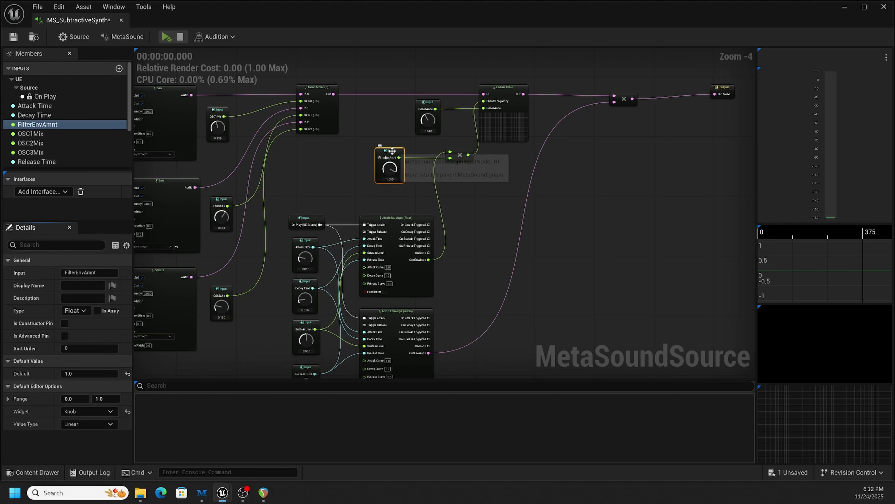
pyautogui.click(80, 399)
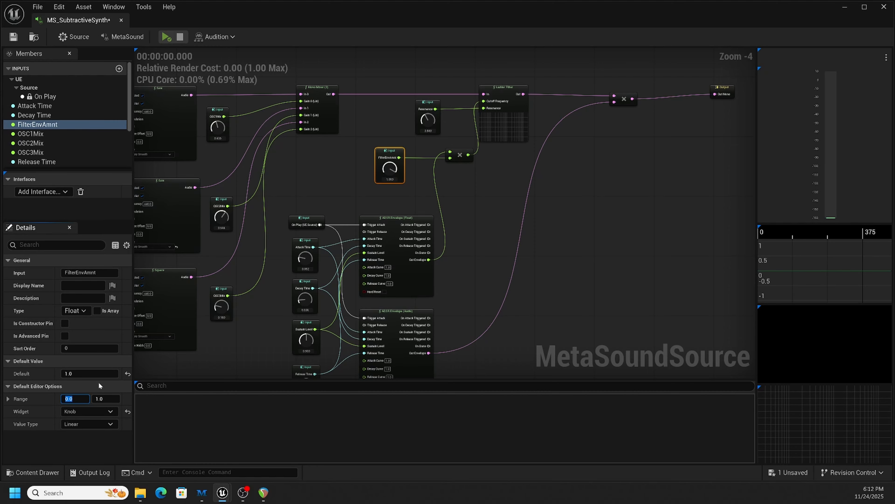
pyautogui.write('200')
pyautogui.press('Return')
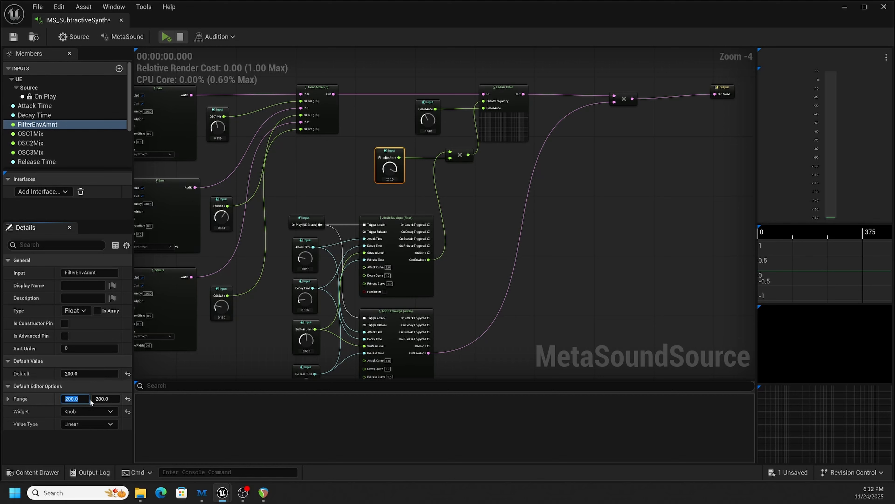
pyautogui.write('10')
pyautogui.click(104, 398)
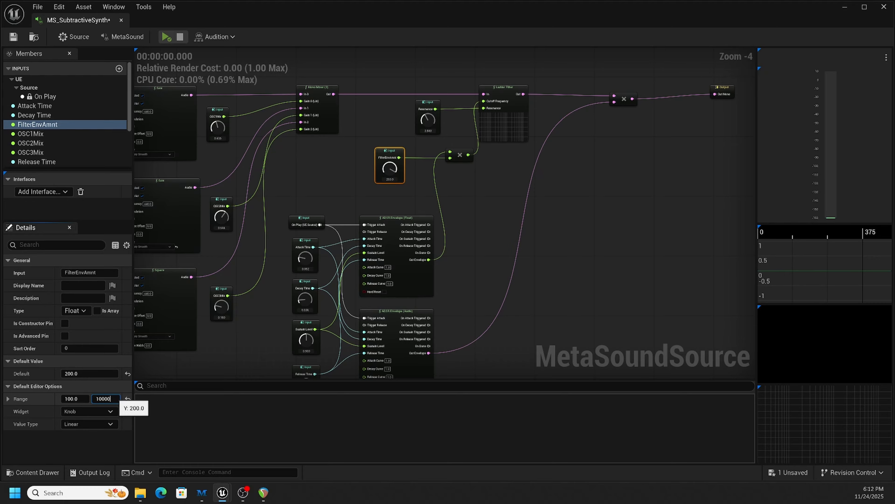
pyautogui.press('Return')
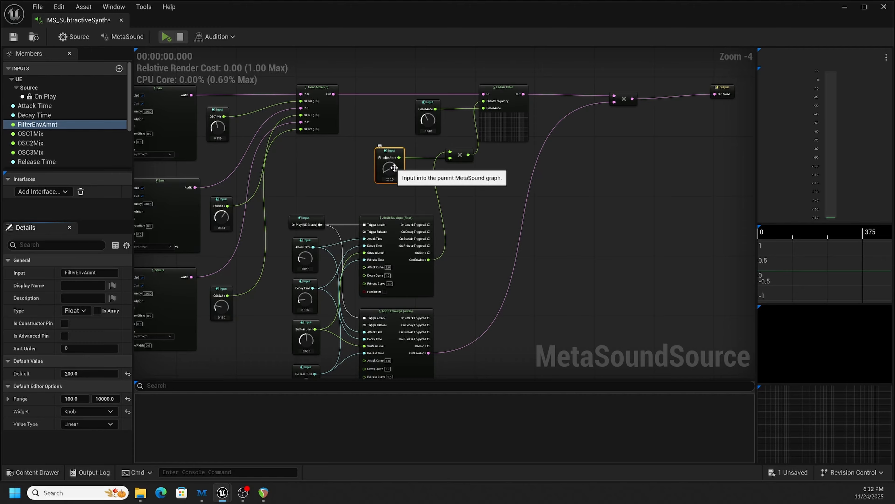
# Step: Audition the MetaSound repeatedly while raising the FilterEnvAmnt knob to about 7209
pyautogui.click(165, 37)
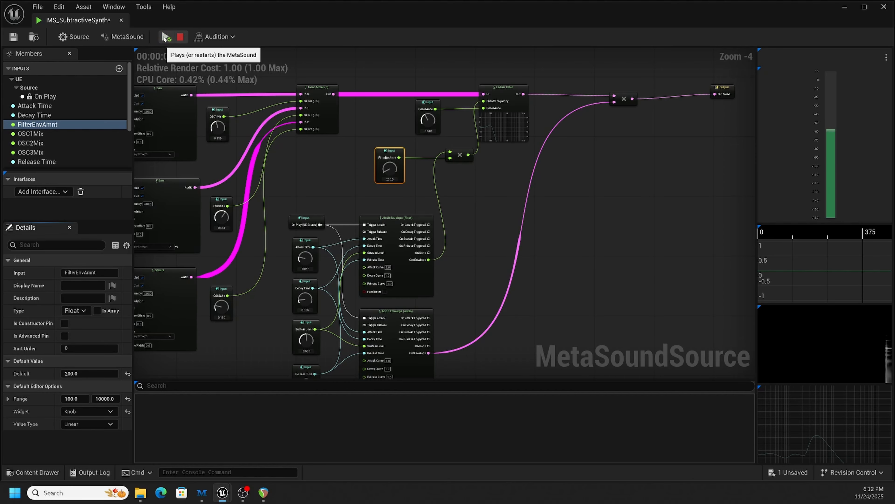
pyautogui.moveTo(395, 167); pyautogui.dragTo(389, 140)
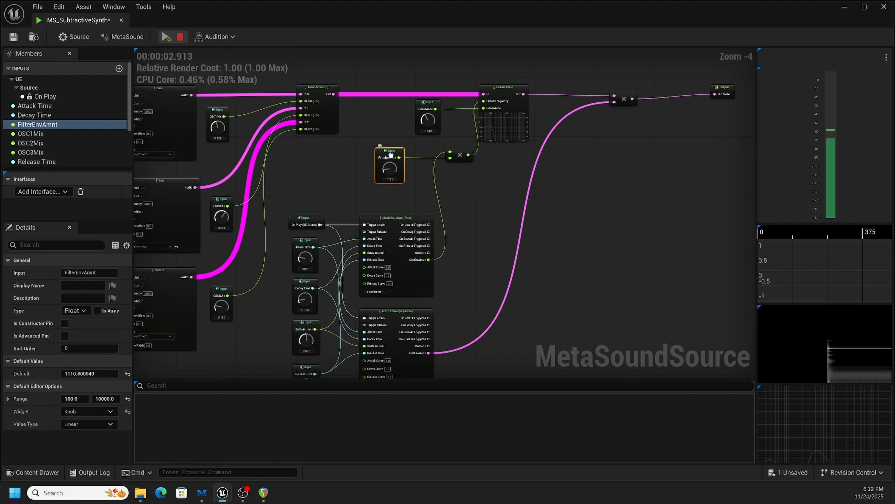
pyautogui.click(180, 36)
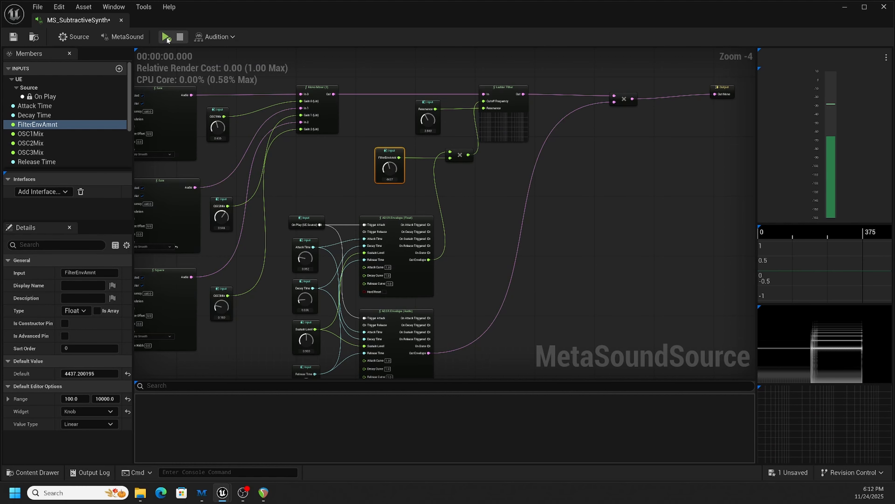
pyautogui.click(165, 36)
pyautogui.click(181, 39)
pyautogui.moveTo(390, 167); pyautogui.dragTo(391, 150)
pyautogui.click(166, 37)
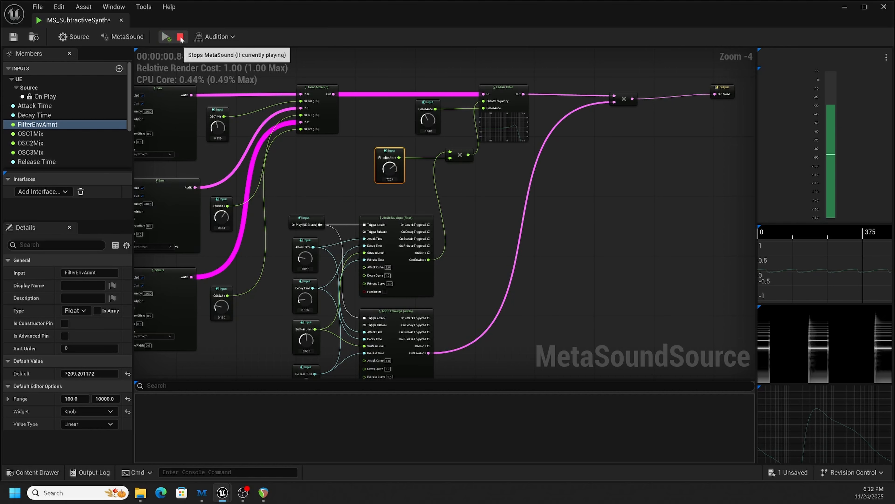
pyautogui.click(169, 39)
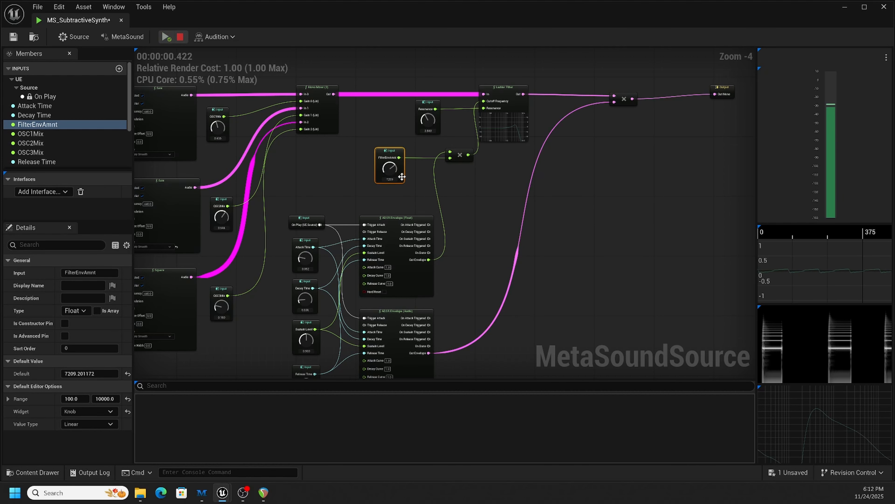
pyautogui.click(181, 37)
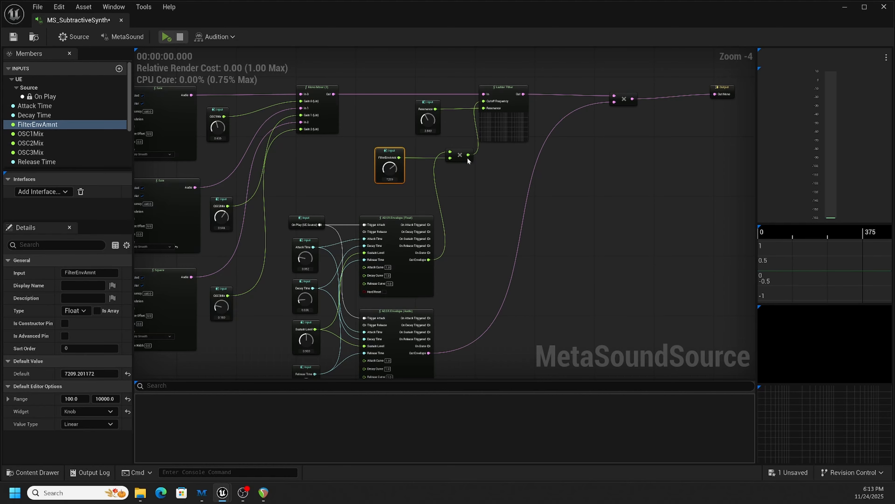
# Step: Place FilterEnvAmnt close to its Multiply node, and shift the filter section farther from the mixer
pyautogui.moveTo(464, 159); pyautogui.dragTo(464, 156)
pyautogui.moveTo(389, 154); pyautogui.dragTo(421, 150)
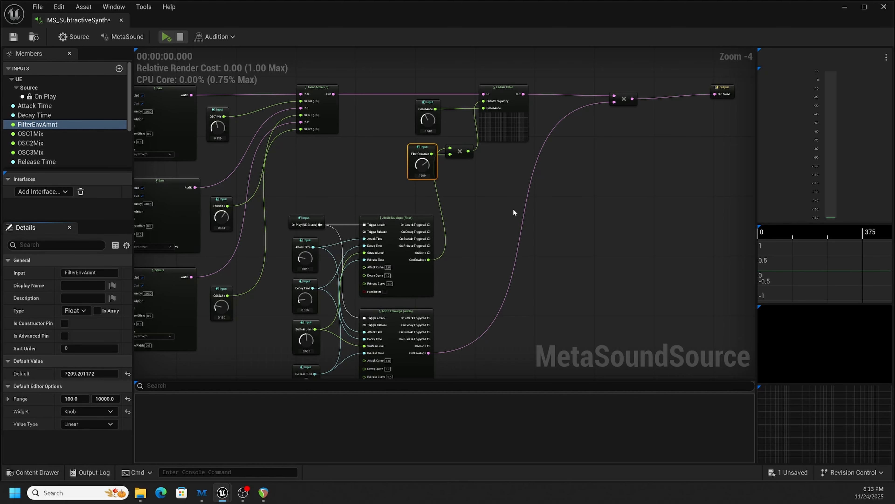
pyautogui.scroll(-1, 494, 182)
pyautogui.moveTo(425, 80); pyautogui.dragTo(521, 186)
pyautogui.moveTo(502, 112); pyautogui.dragTo(516, 112)
pyautogui.moveTo(687, 148); pyautogui.dragTo(617, 117)
pyautogui.click(570, 203)
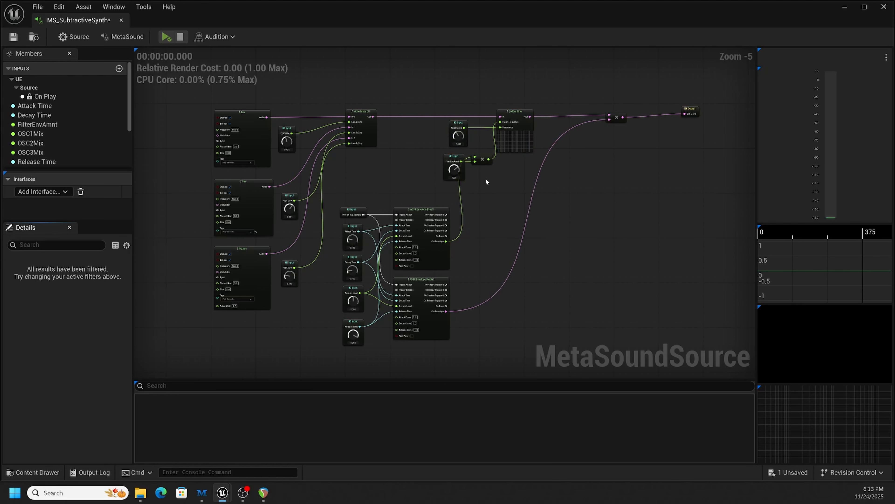
# Step: Audition the MetaSound briefly, and move FilterEnvAmnt and its Multiply node farther apart to clear the envelope wire
pyautogui.click(166, 36)
pyautogui.scroll(3, 463, 175)
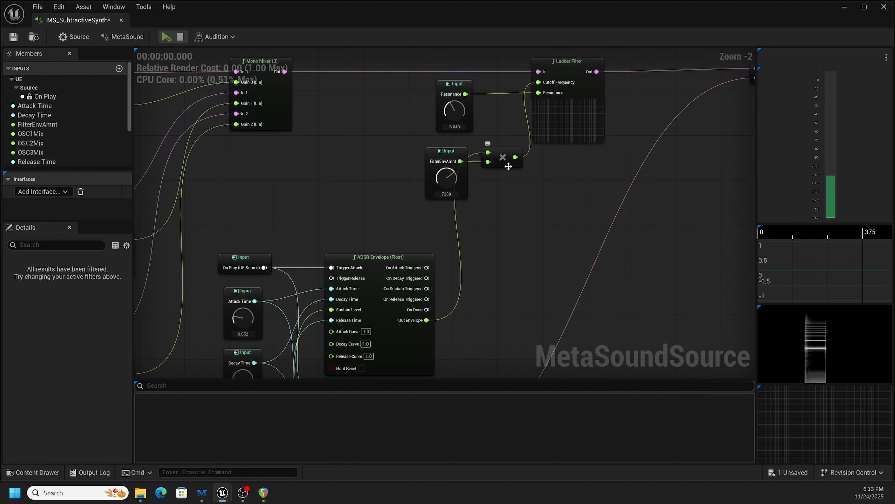
pyautogui.moveTo(514, 166); pyautogui.dragTo(502, 166)
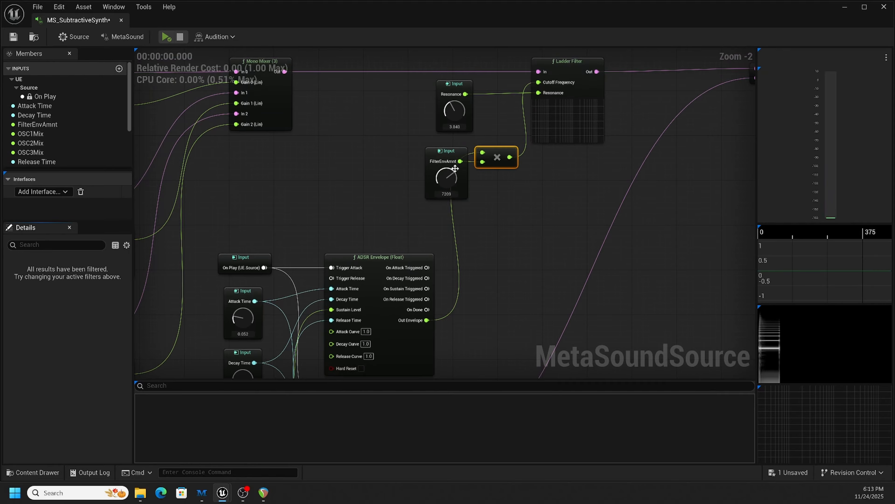
pyautogui.moveTo(446, 152); pyautogui.dragTo(402, 158)
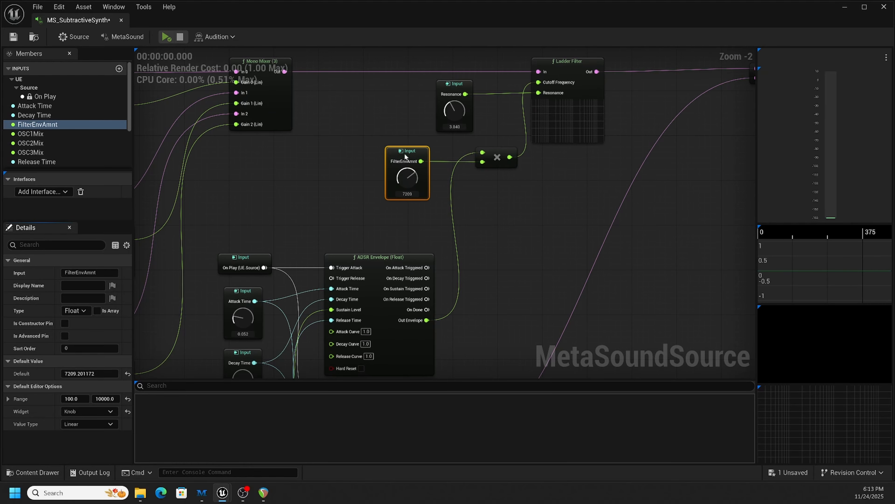
# Step: Move the ADSR node group lower, and reposition the filter section and the final Multiply node along the signal path to the output
pyautogui.moveTo(496, 232); pyautogui.dragTo(543, 155, button='right')
pyautogui.scroll(-3, 544, 156)
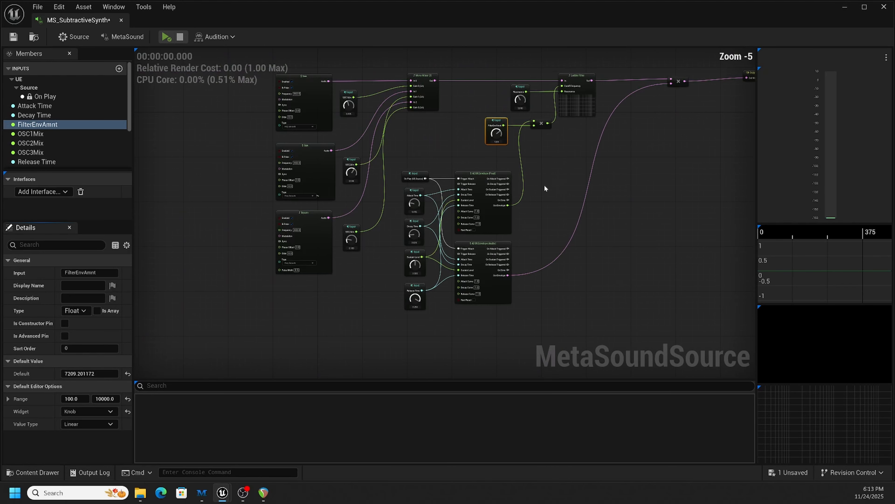
pyautogui.moveTo(400, 157); pyautogui.dragTo(503, 309)
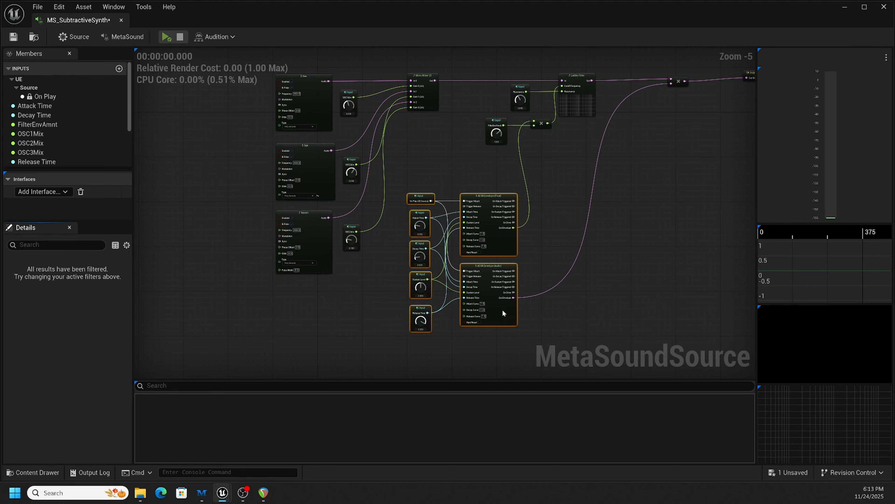
pyautogui.moveTo(624, 197); pyautogui.dragTo(519, 236, button='right')
pyautogui.moveTo(444, 203); pyautogui.dragTo(374, 124)
pyautogui.moveTo(432, 133); pyautogui.dragTo(457, 136)
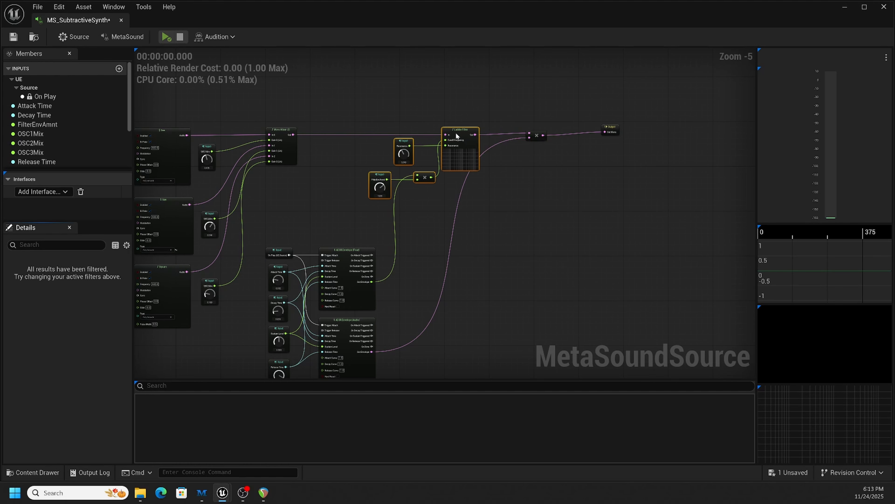
pyautogui.moveTo(538, 141); pyautogui.dragTo(559, 140)
pyautogui.click(612, 127)
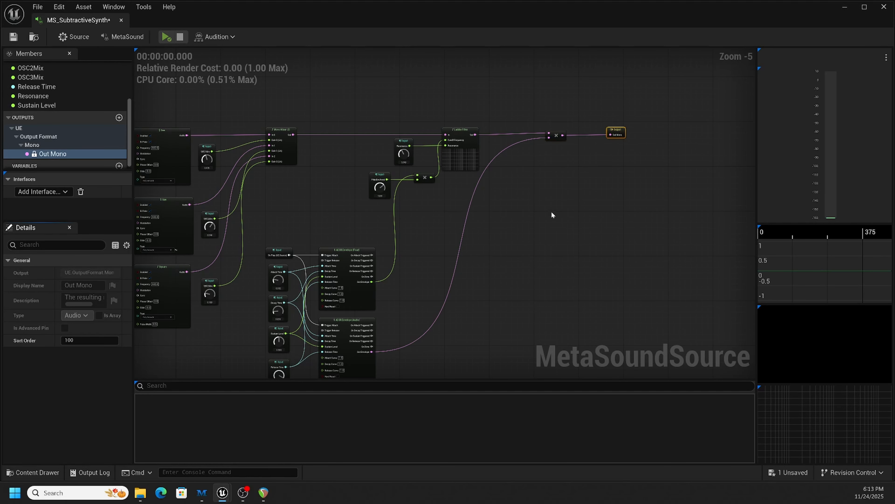
# Step: Shift the three oscillators with their mix inputs and the Mono Mixer left, away from the ADSR section
pyautogui.press('Home')
pyautogui.moveTo(533, 260); pyautogui.dragTo(591, 217, button='right')
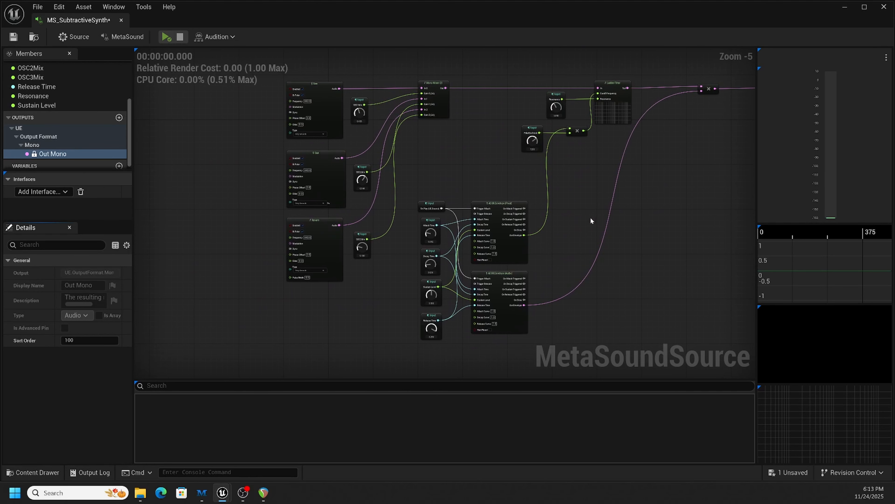
pyautogui.moveTo(419, 156); pyautogui.dragTo(408, 166, button='right')
pyautogui.moveTo(267, 68); pyautogui.dragTo(360, 298)
pyautogui.moveTo(353, 260); pyautogui.dragTo(308, 260)
pyautogui.moveTo(430, 93); pyautogui.dragTo(381, 95)
pyautogui.moveTo(464, 177); pyautogui.dragTo(426, 143, button='right')
pyautogui.moveTo(358, 147); pyautogui.dragTo(490, 321)
pyautogui.moveTo(608, 243); pyautogui.dragTo(586, 301, button='right')
pyautogui.moveTo(411, 119); pyautogui.dragTo(535, 208)
# Step: Enclose both ADSR envelopes and their input nodes in a comment box titled ADSR
pyautogui.moveTo(341, 221); pyautogui.dragTo(412, 135, button='right')
pyautogui.moveTo(413, 135); pyautogui.dragTo(559, 304)
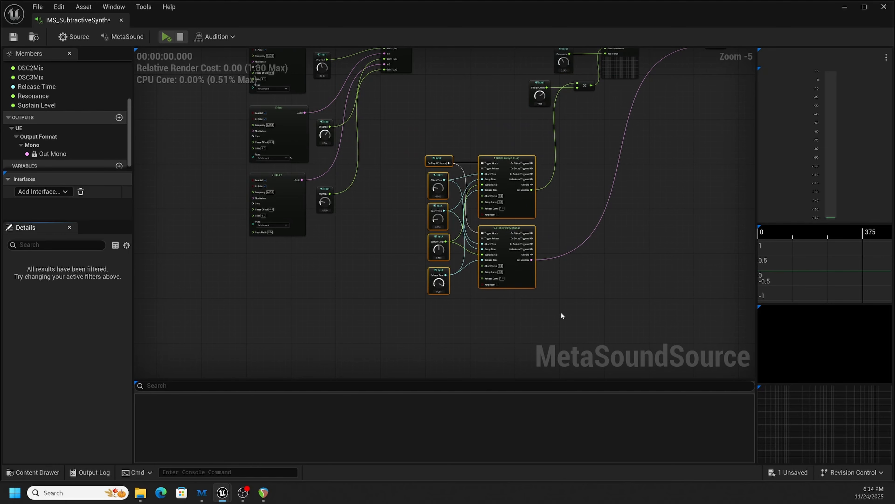
pyautogui.press('c')
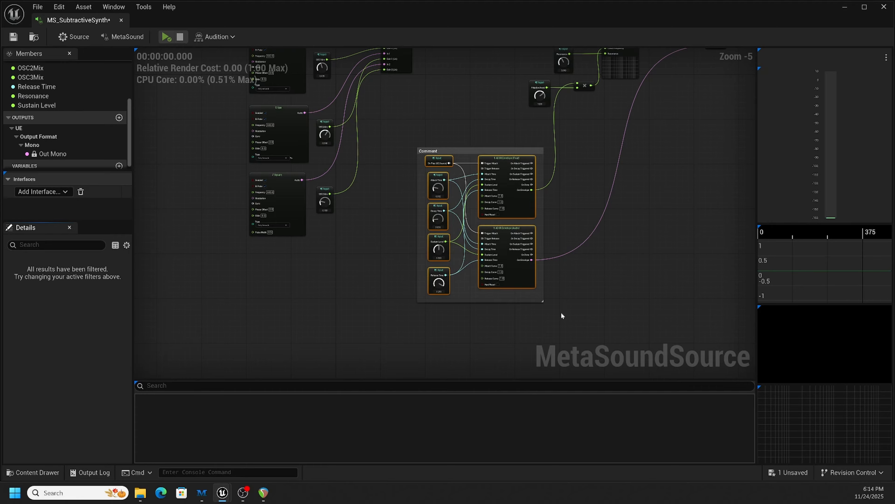
pyautogui.click(442, 152)
pyautogui.click(442, 153)
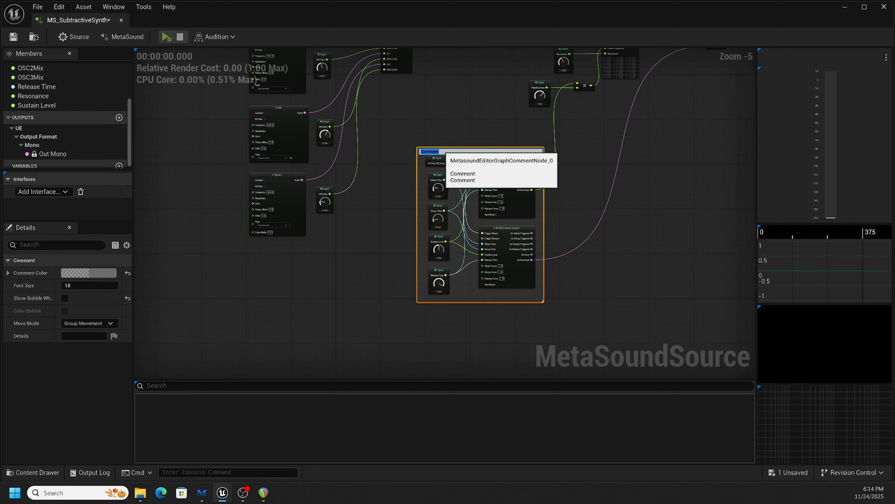
pyautogui.write('E')
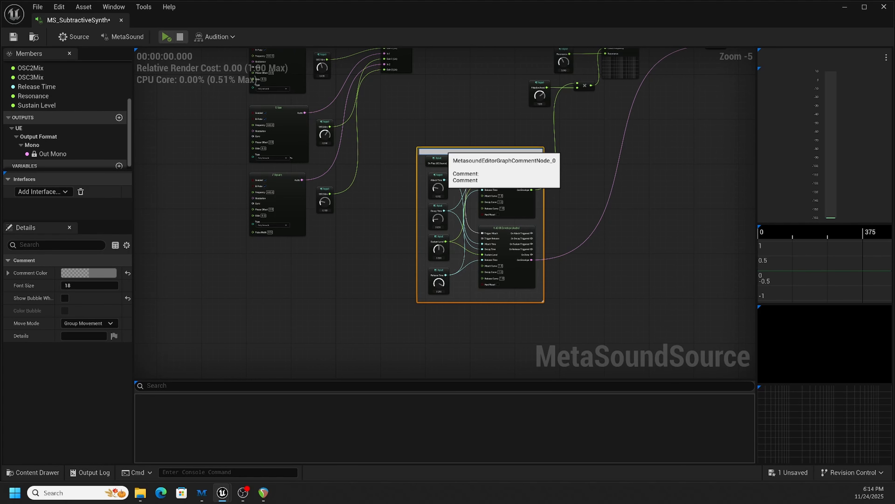
pyautogui.press('Return')
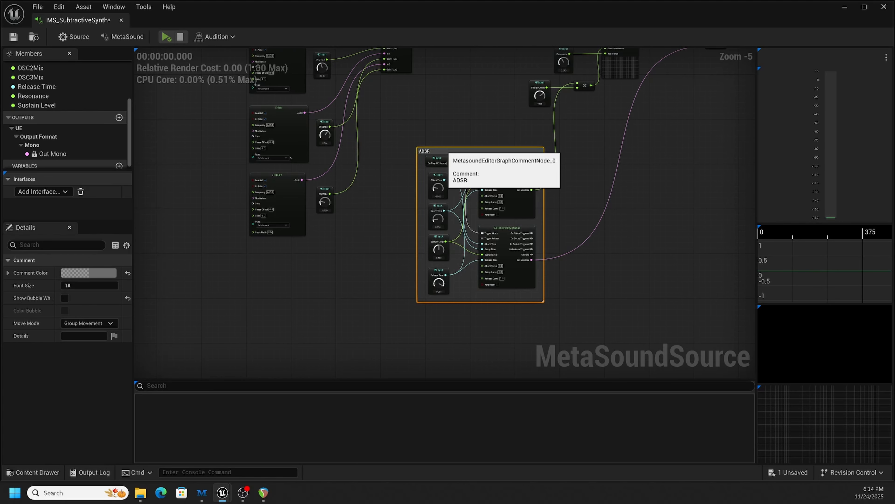
# Step: Enclose the ladder filter, its Resonance and FilterEnvAmnt inputs and their Multiply node in a comment box titled Filter
pyautogui.moveTo(470, 114); pyautogui.dragTo(382, 221, button='right')
pyautogui.moveTo(442, 132); pyautogui.dragTo(534, 243)
pyautogui.press('c')
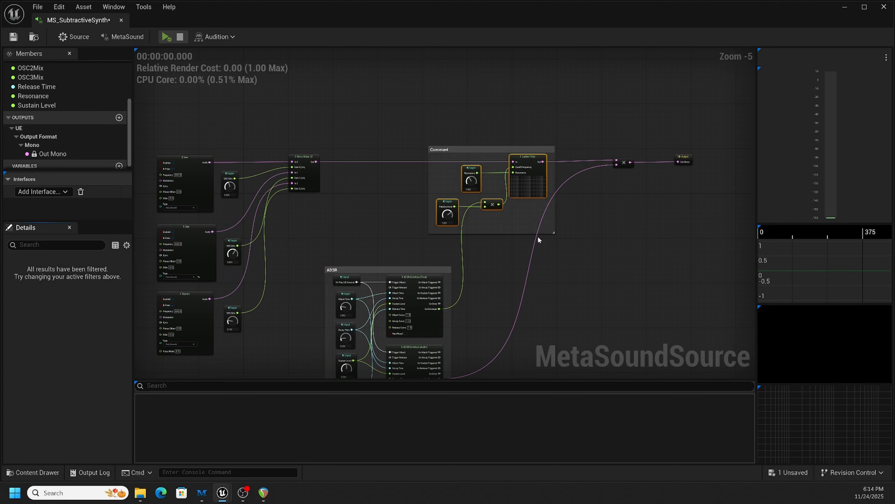
pyautogui.click(449, 149)
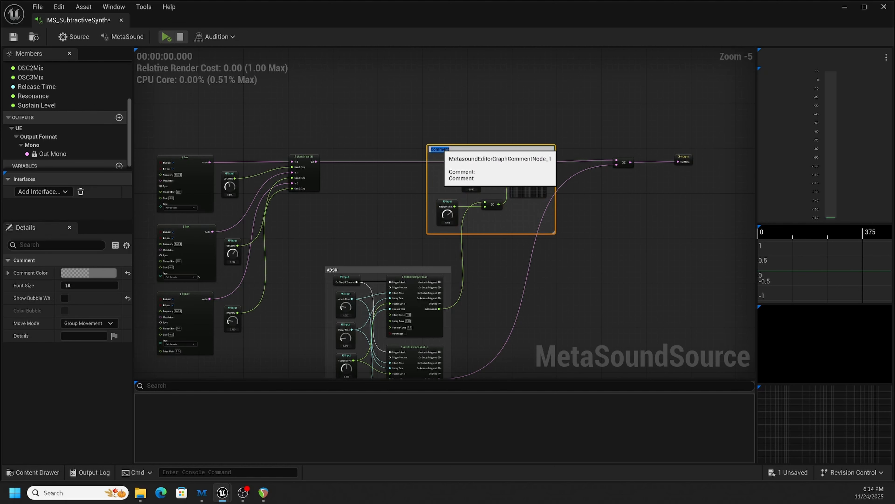
pyautogui.doubleClick(448, 149)
pyautogui.click(450, 149)
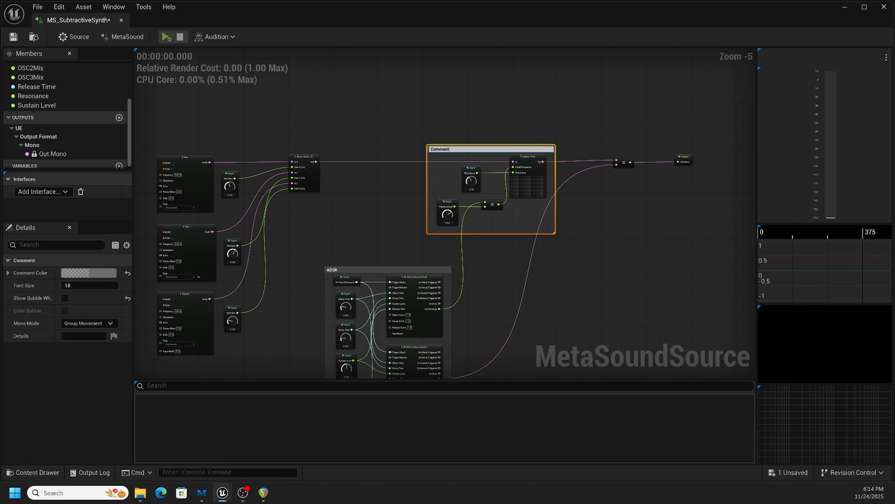
pyautogui.write('Fi')
pyautogui.click(561, 96)
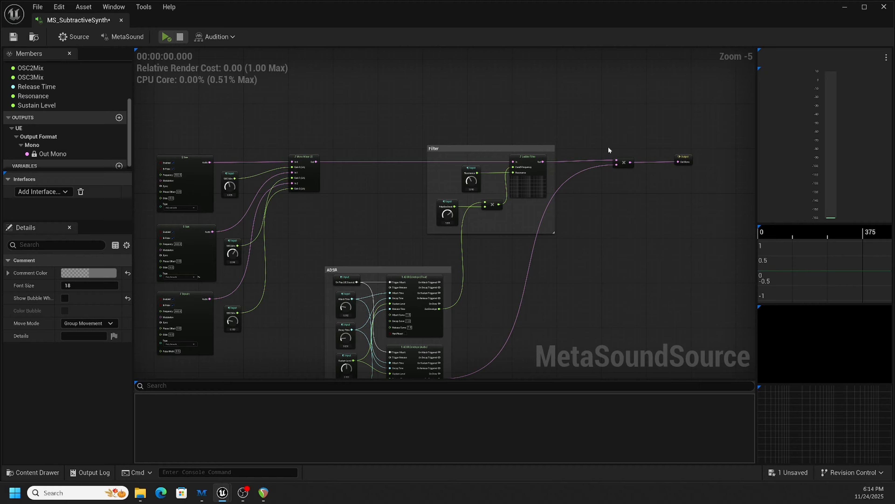
# Step: Enclose the final Multiply node before the output in a comment box titled VCA
pyautogui.moveTo(608, 144); pyautogui.dragTo(637, 186)
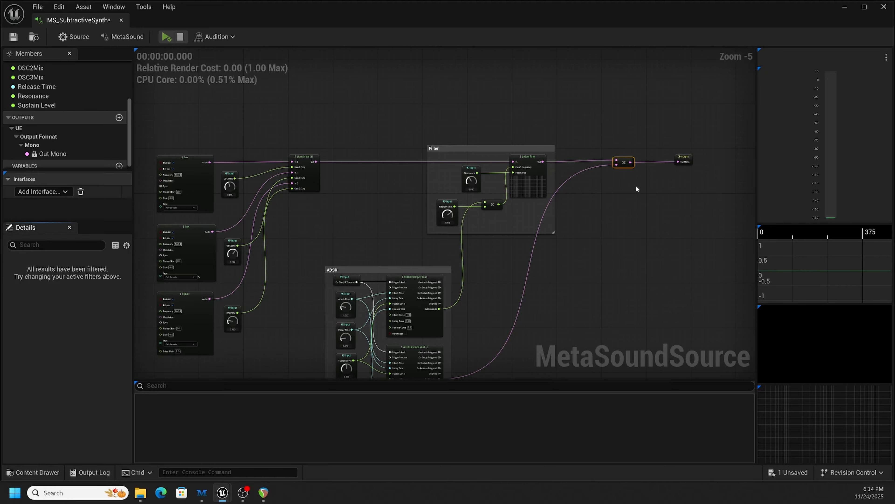
pyautogui.press('c')
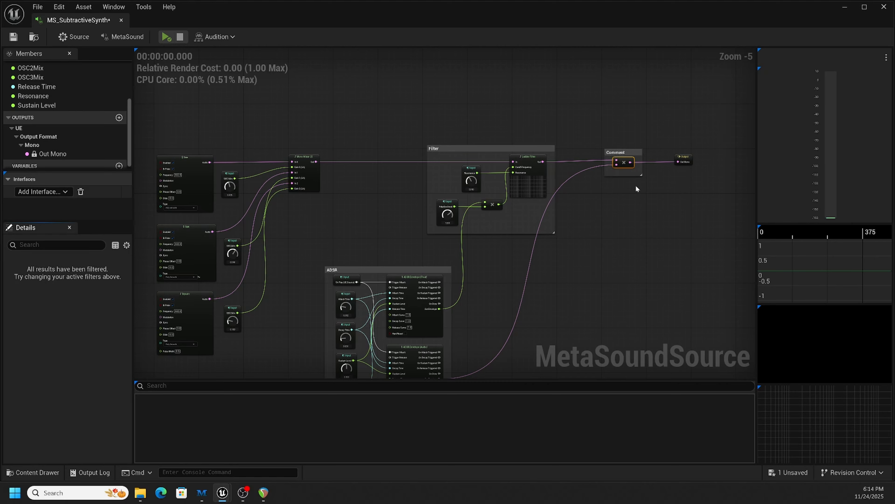
pyautogui.click(618, 153)
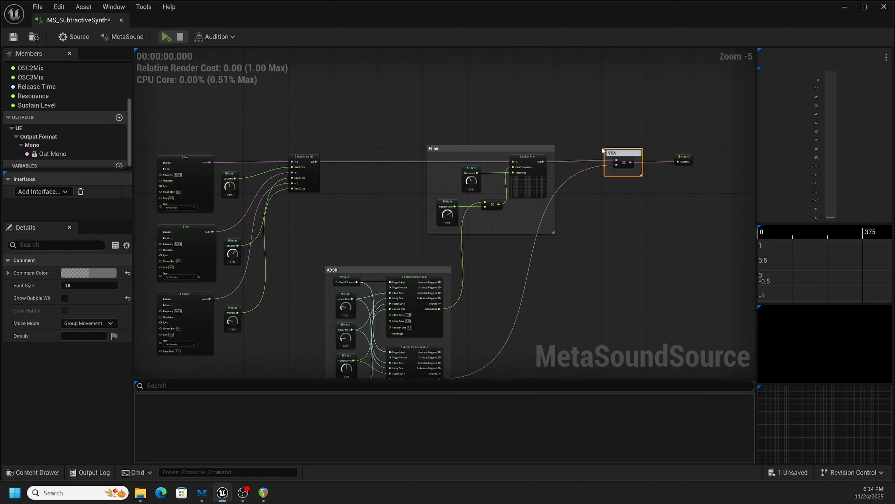
pyautogui.click(641, 97)
# Step: Shift the three oscillators, their mix inputs and the Mono Mixer slightly farther left
pyautogui.moveTo(328, 122); pyautogui.dragTo(502, 51, button='right')
pyautogui.moveTo(342, 66); pyautogui.dragTo(475, 310)
pyautogui.moveTo(477, 85); pyautogui.dragTo(451, 88)
pyautogui.moveTo(478, 172); pyautogui.dragTo(516, 200, button='right')
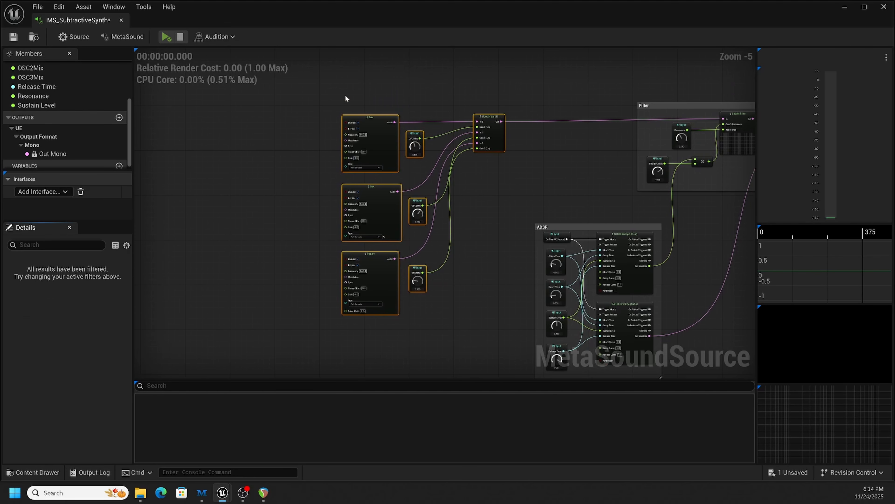
# Step: Enclose the three oscillators, their mix inputs and the Mono Mixer in a new comment box
pyautogui.moveTo(345, 99); pyautogui.dragTo(491, 324)
pyautogui.press('c')
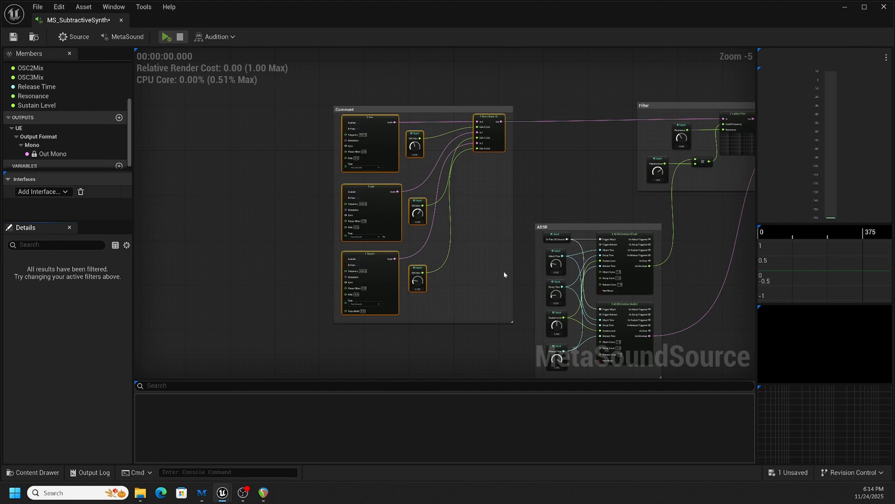
pyautogui.click(418, 110)
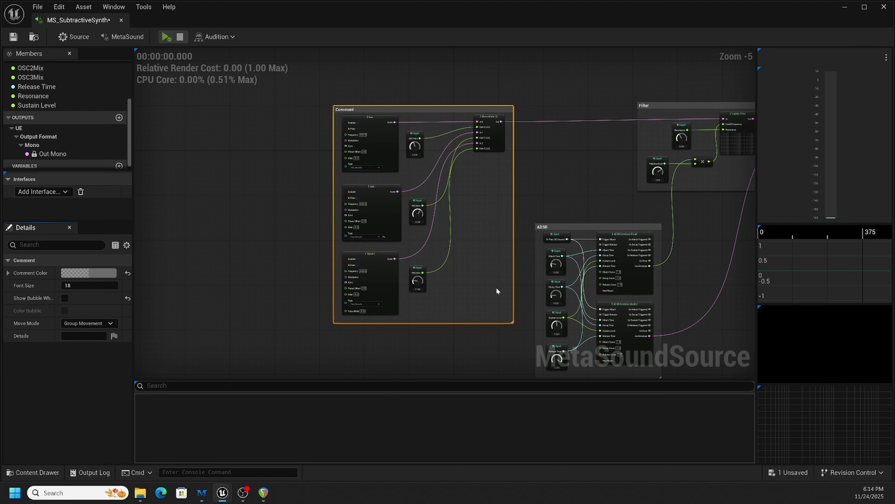
pyautogui.click(496, 279)
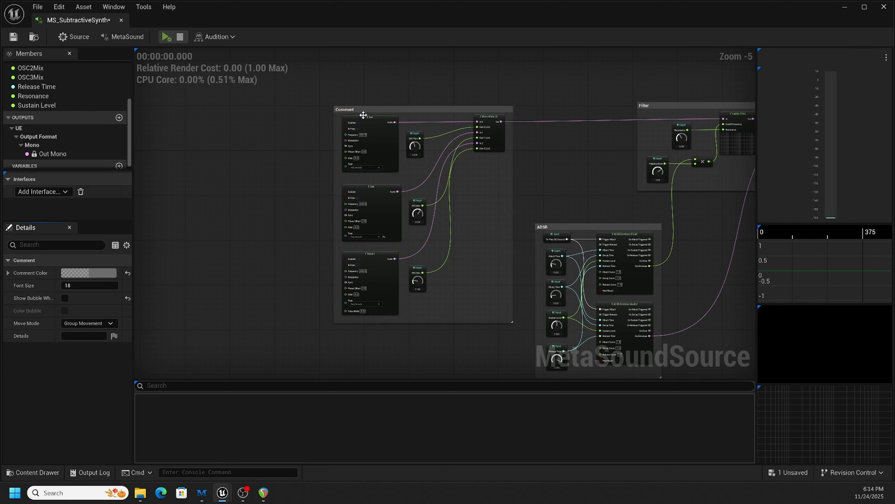
pyautogui.click(368, 153)
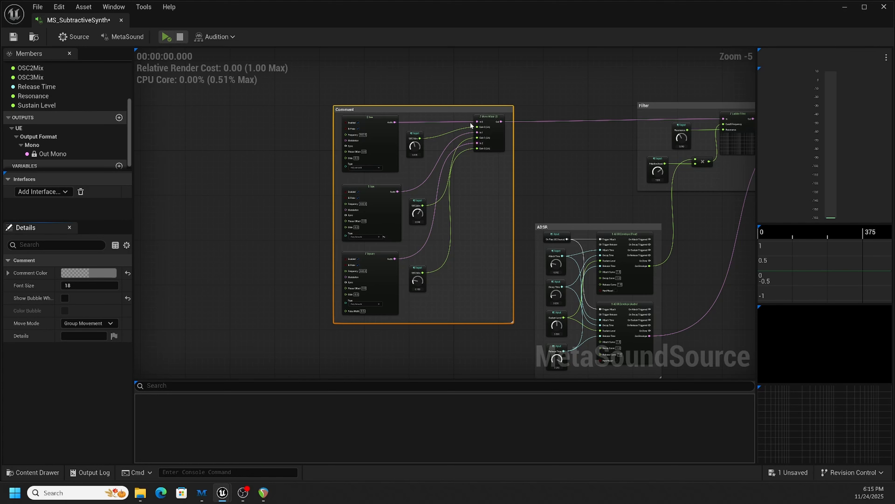
# Step: Move the oscillator comment box with its contents up and left, and enlarge it toward the lower right
pyautogui.moveTo(440, 110); pyautogui.dragTo(409, 105)
pyautogui.moveTo(479, 315); pyautogui.dragTo(516, 333)
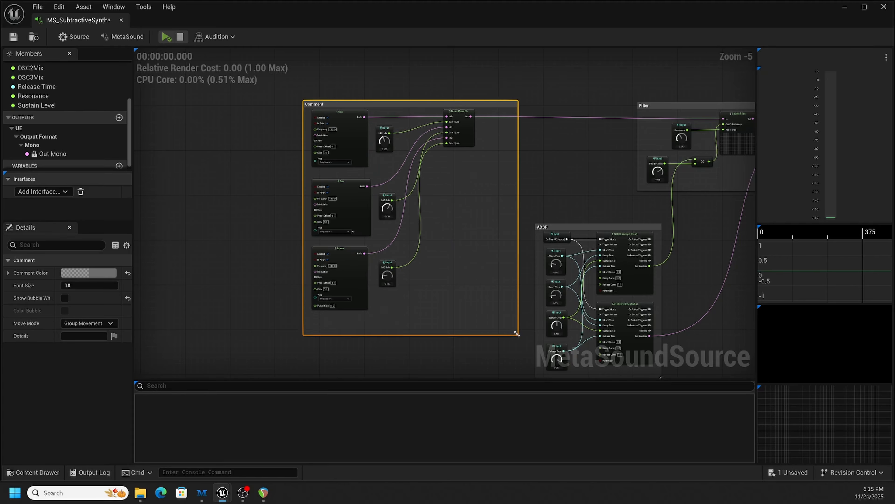
pyautogui.moveTo(423, 112); pyautogui.dragTo(387, 102)
pyautogui.scroll(-2, 448, 210)
pyautogui.scroll(1, 468, 242)
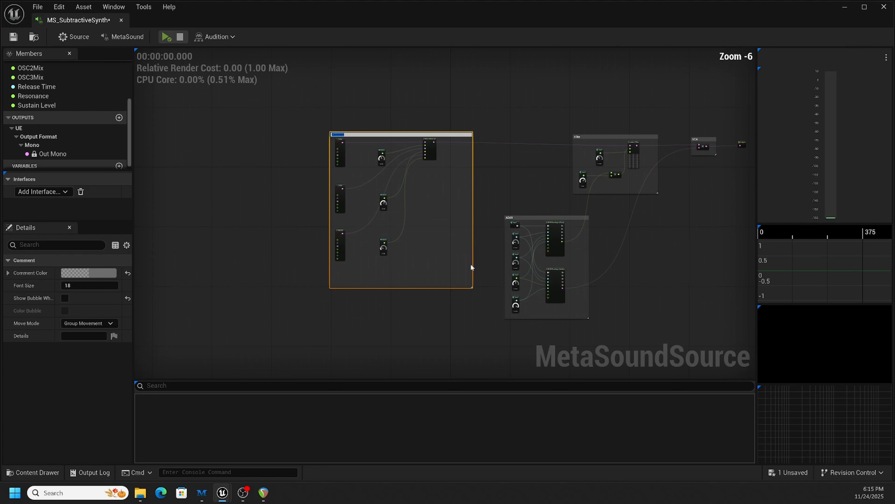
pyautogui.moveTo(473, 288); pyautogui.dragTo(475, 316)
pyautogui.scroll(3, 409, 174)
pyautogui.scroll(-2, 411, 179)
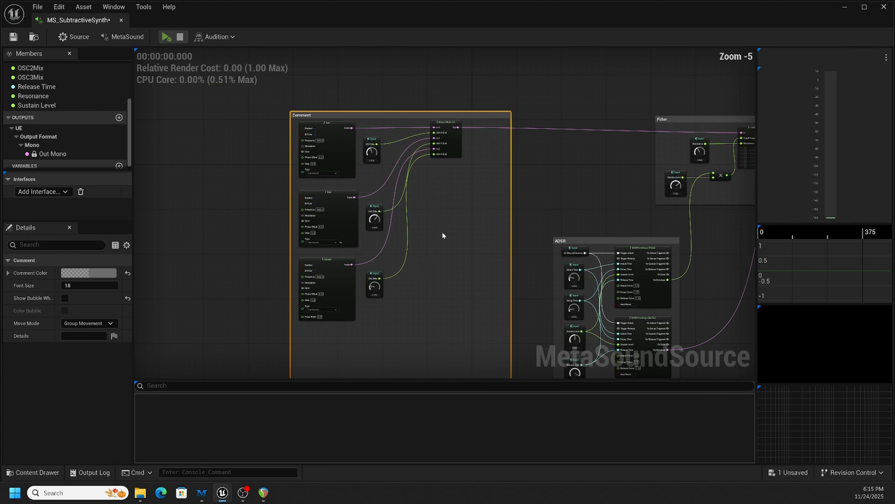
# Step: Move the Mono Mixer out beyond the right edge of the comment box, and widen the gap between the oscillators and their mix inputs
pyautogui.moveTo(452, 304); pyautogui.dragTo(416, 143)
pyautogui.moveTo(534, 138); pyautogui.dragTo(582, 132)
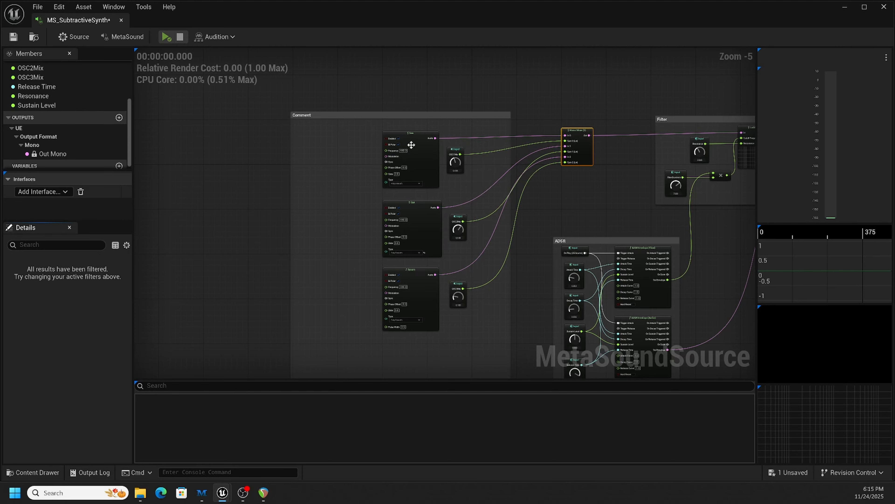
pyautogui.moveTo(348, 135); pyautogui.dragTo(394, 298)
pyautogui.moveTo(485, 337); pyautogui.dragTo(446, 158)
pyautogui.moveTo(297, 233); pyautogui.dragTo(319, 153, button='right')
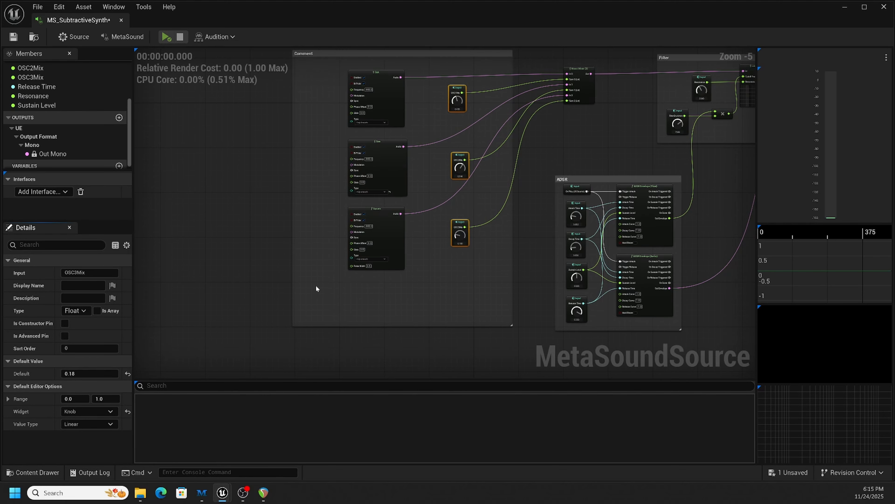
# Step: Move the oscillators and their mix inputs out of the untitled comment box, and delete the box
pyautogui.moveTo(337, 150); pyautogui.dragTo(302, 198, button='right')
pyautogui.moveTo(332, 133); pyautogui.dragTo(307, 133)
pyautogui.moveTo(214, 188); pyautogui.dragTo(269, 158, button='right')
pyautogui.scroll(2, 339, 175)
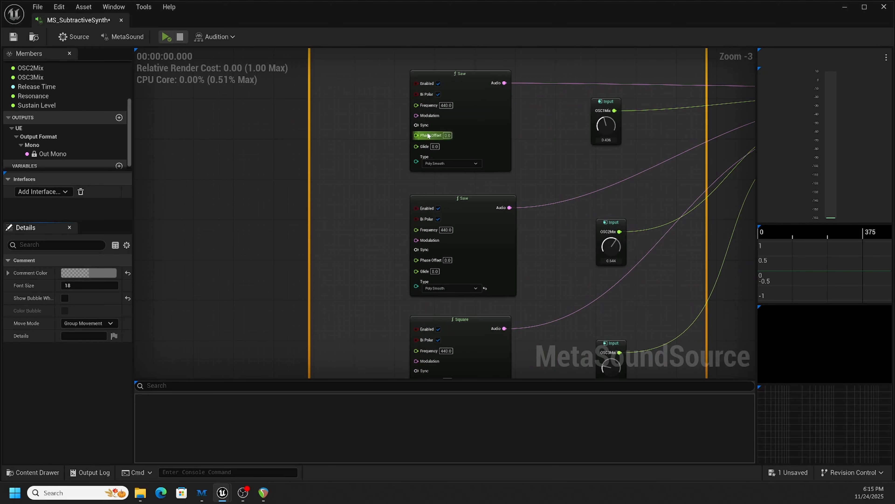
pyautogui.scroll(-1, 343, 163)
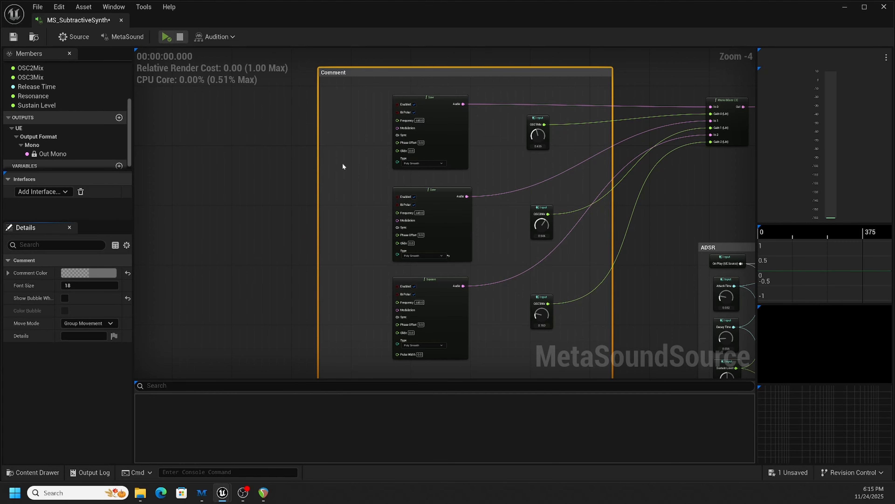
pyautogui.click(405, 66)
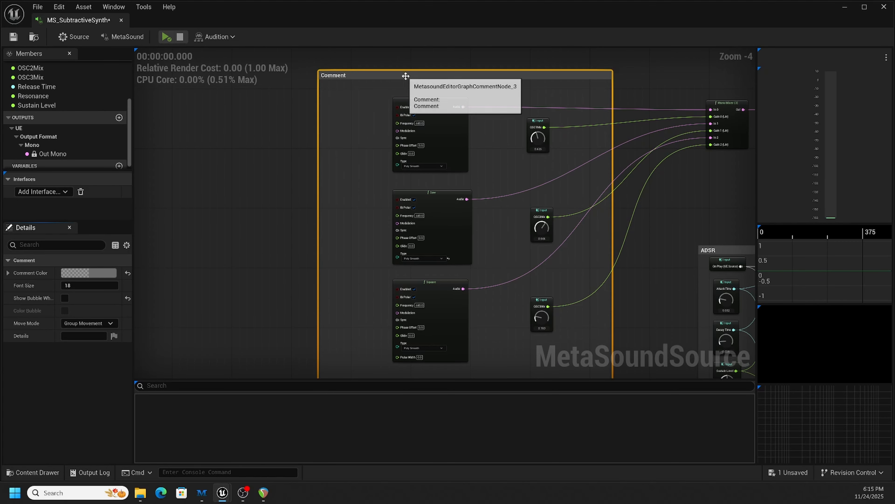
pyautogui.moveTo(393, 94); pyautogui.dragTo(587, 303)
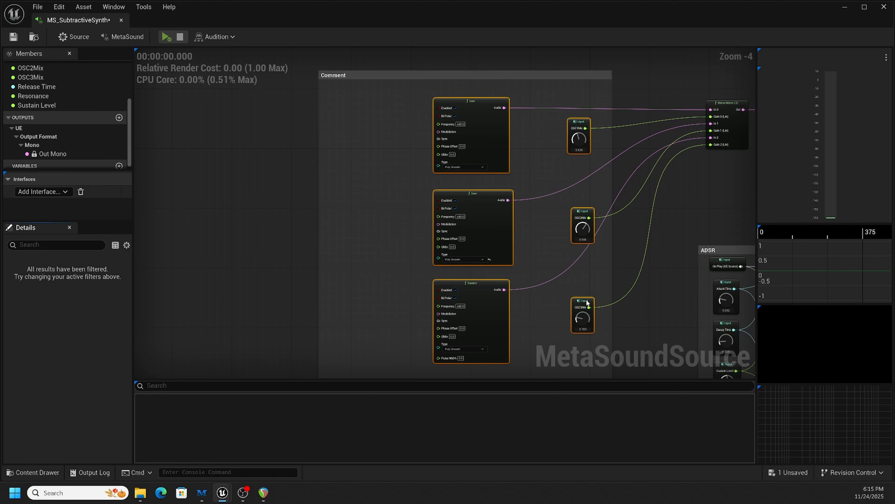
pyautogui.scroll(-1, 277, 157)
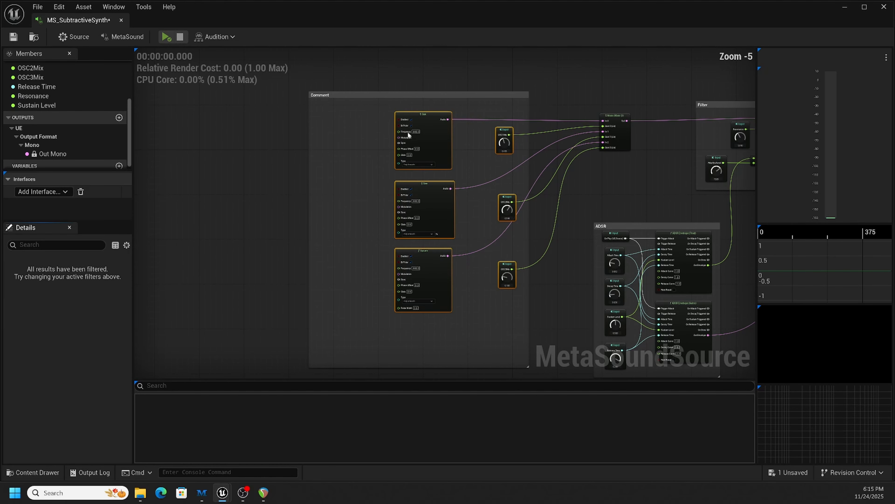
pyautogui.moveTo(427, 123); pyautogui.dragTo(193, 166)
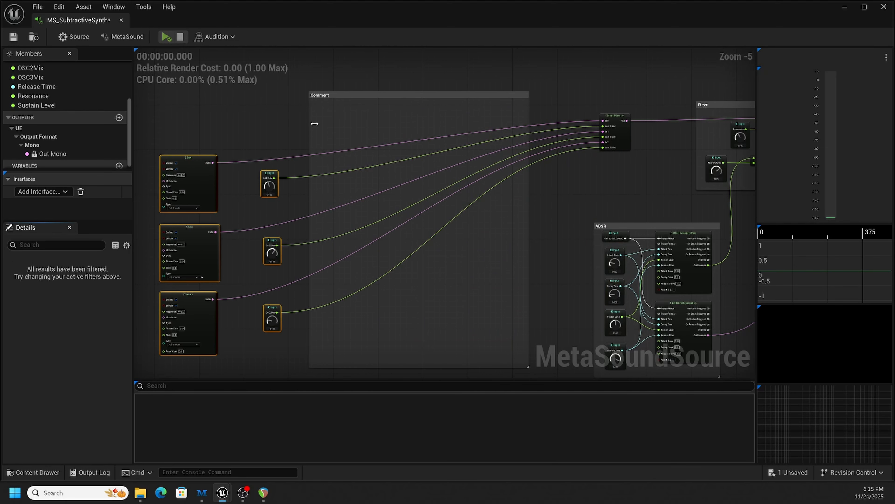
pyautogui.click(372, 95)
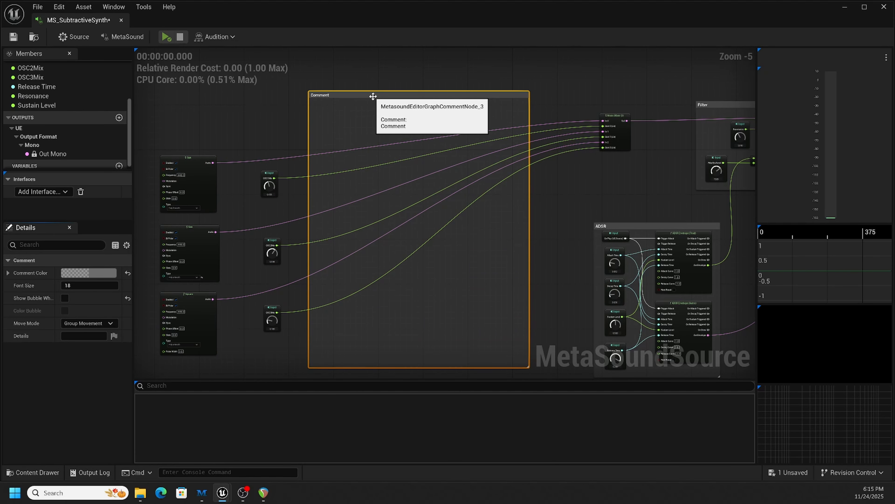
pyautogui.press('Delete')
# Step: Move the three oscillators with their mix inputs back toward the Mono Mixer as one group
pyautogui.moveTo(183, 128); pyautogui.dragTo(278, 314)
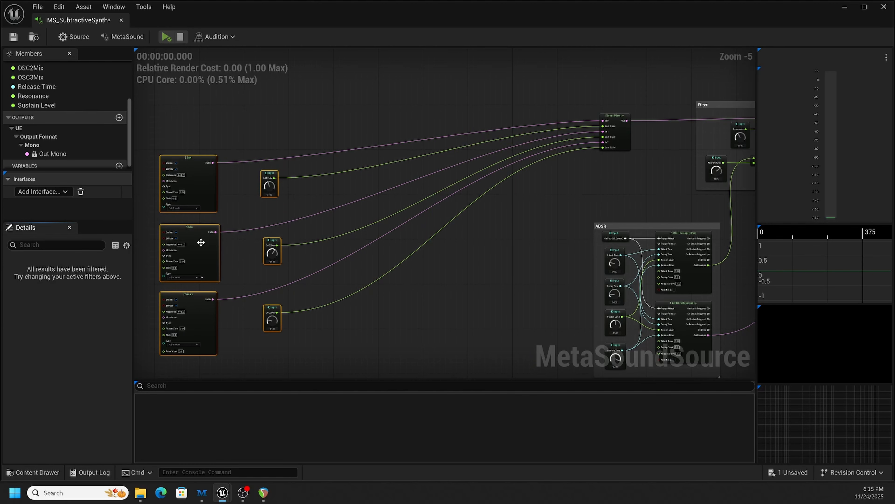
pyautogui.moveTo(198, 177); pyautogui.dragTo(389, 157)
pyautogui.moveTo(367, 148); pyautogui.dragTo(398, 151)
pyautogui.click(314, 158)
pyautogui.moveTo(314, 158); pyautogui.dragTo(432, 156, button='right')
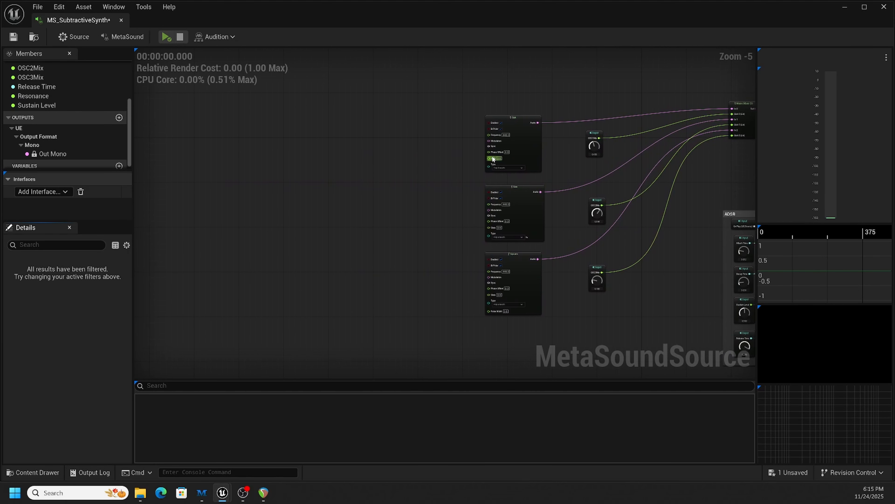
# Step: Examine the input pins and settings of the two Saw oscillators and the Square oscillator
pyautogui.scroll(6, 434, 153)
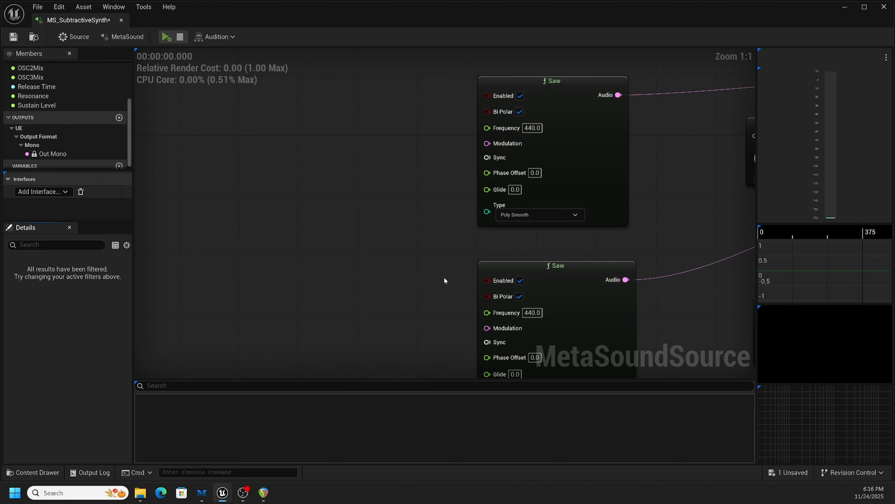
pyautogui.moveTo(448, 276); pyautogui.dragTo(448, 177, button='right')
pyautogui.moveTo(474, 238); pyautogui.dragTo(472, 125, button='right')
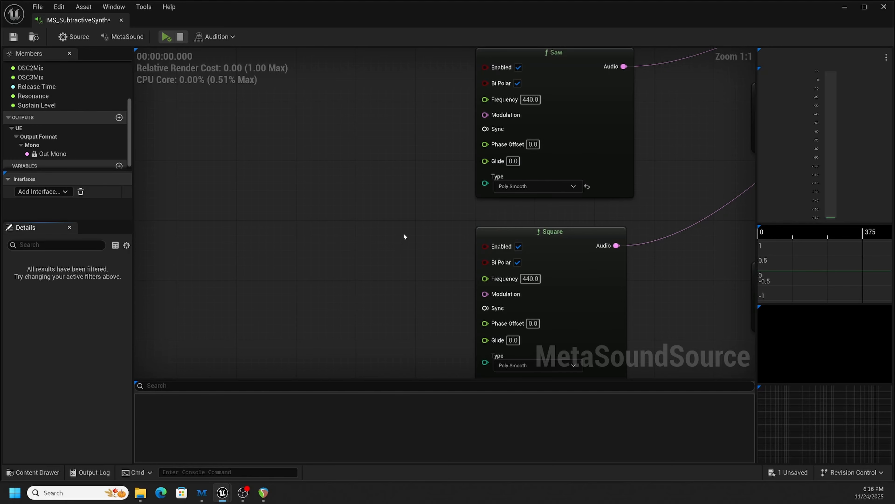
pyautogui.scroll(-1, 403, 234)
pyautogui.moveTo(408, 218)
pyautogui.mouseDown(button='right')
pyautogui.moveTo(424, 184)
pyautogui.moveTo(416, 209)
pyautogui.mouseUp(button='right')
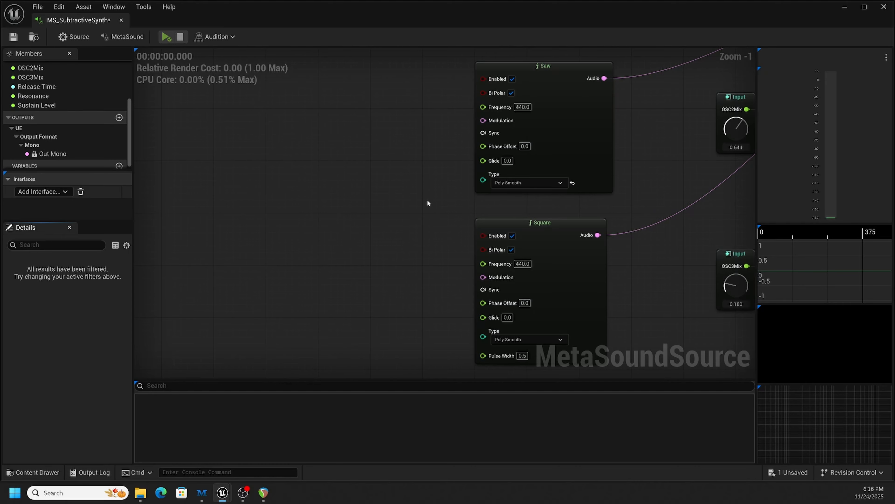
pyautogui.moveTo(427, 200); pyautogui.dragTo(441, 308, button='right')
pyautogui.moveTo(459, 189); pyautogui.dragTo(436, 186, button='right')
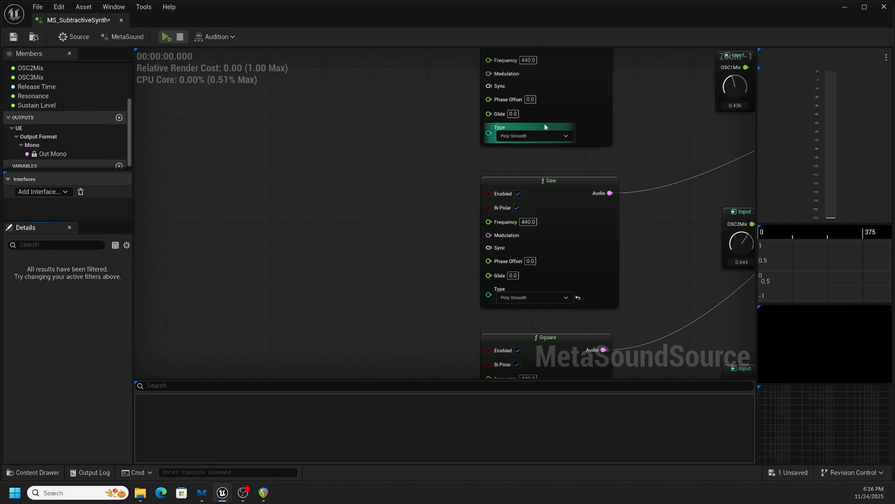
pyautogui.moveTo(393, 128); pyautogui.dragTo(383, 72, button='right')
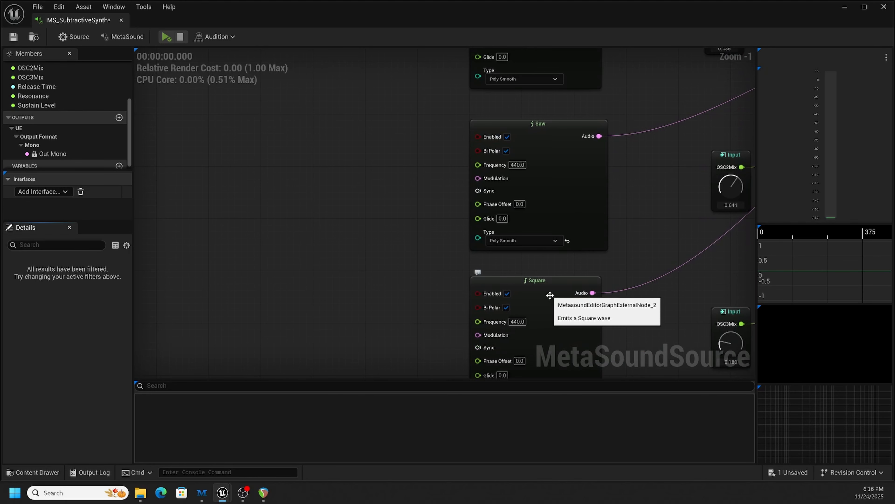
pyautogui.moveTo(362, 136); pyautogui.dragTo(356, 224, button='right')
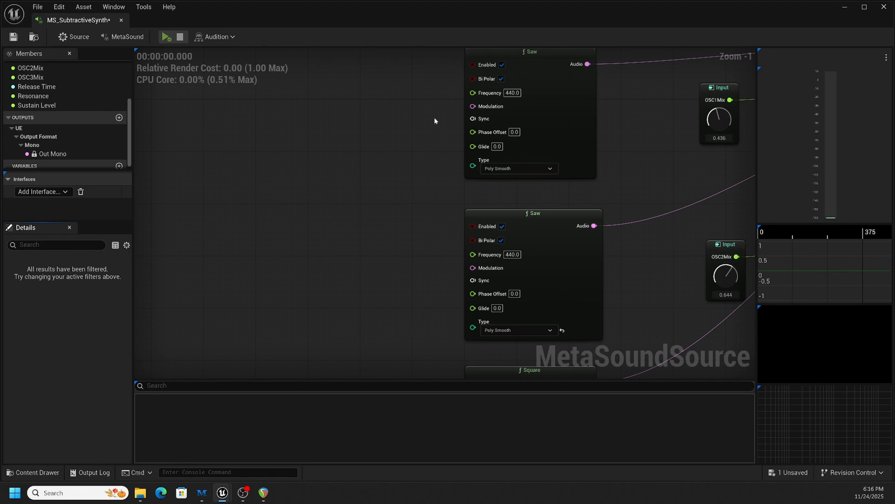
pyautogui.moveTo(435, 117); pyautogui.dragTo(423, 143, button='right')
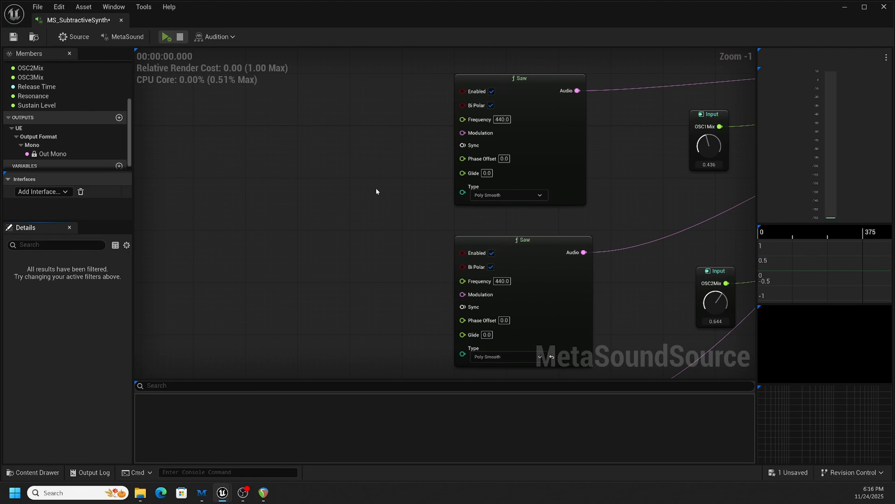
pyautogui.moveTo(376, 192); pyautogui.dragTo(403, 87, button='right')
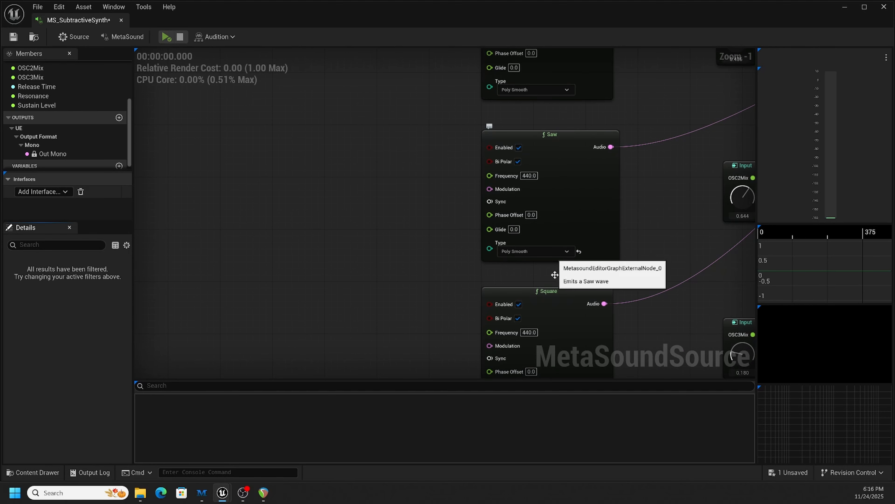
pyautogui.rightClick(436, 236)
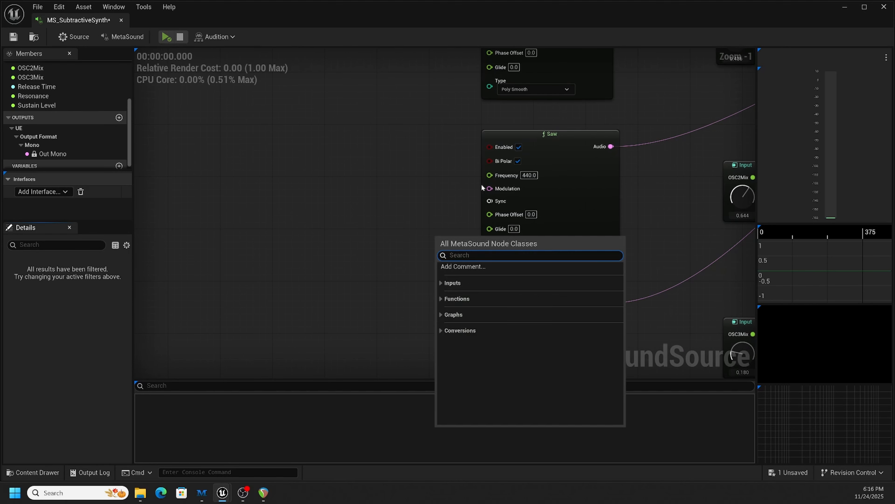
pyautogui.click(416, 181)
pyautogui.moveTo(488, 175); pyautogui.dragTo(458, 178, button='right')
pyautogui.moveTo(458, 178); pyautogui.dragTo(413, 187)
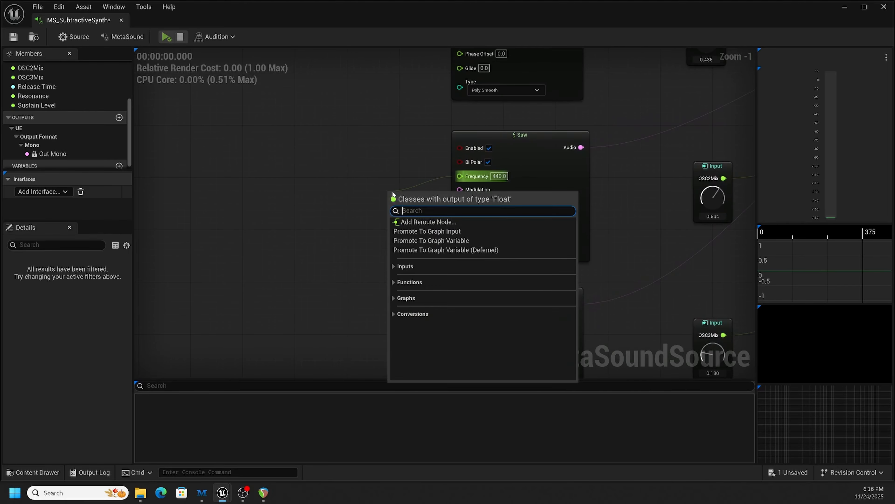
pyautogui.write('mult')
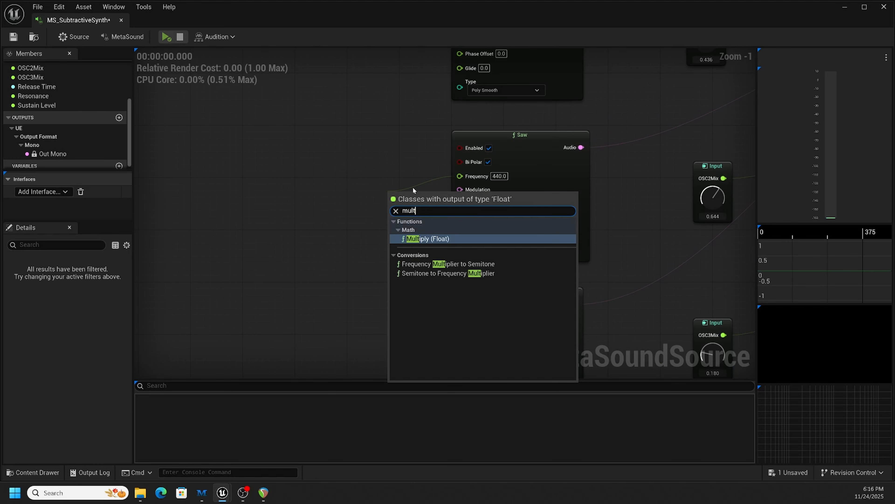
pyautogui.click(419, 241)
pyautogui.moveTo(413, 193); pyautogui.dragTo(345, 190)
pyautogui.moveTo(331, 185); pyautogui.dragTo(408, 176, button='right')
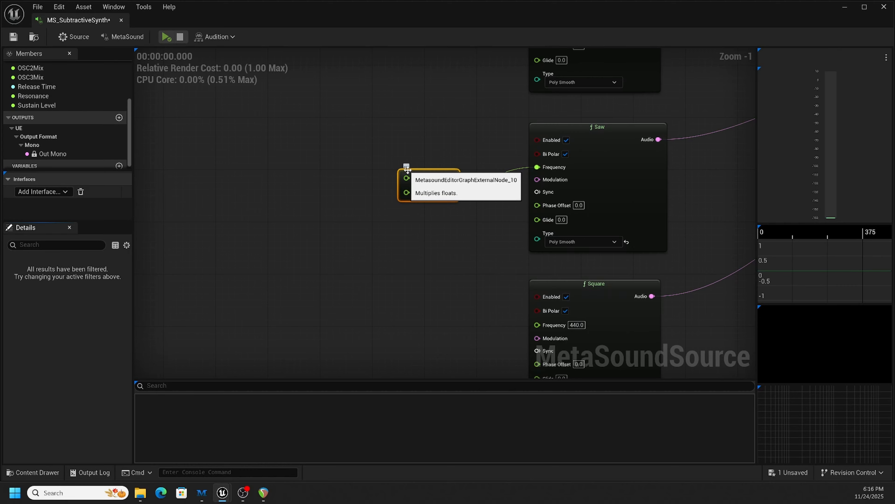
pyautogui.rightClick(448, 126)
pyautogui.click(440, 169)
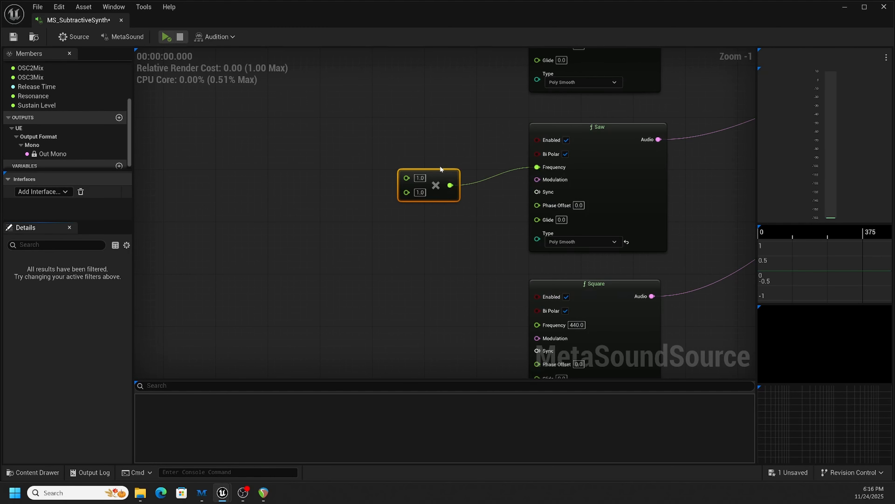
pyautogui.press('Delete')
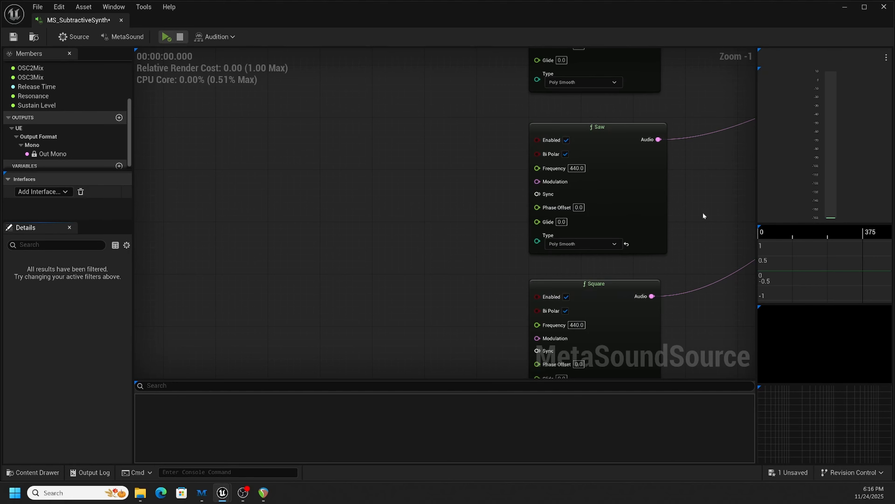
# Step: Feed the second Saw oscillator's Frequency from a new Add (Float) node placed a little way before it
pyautogui.moveTo(550, 172); pyautogui.dragTo(459, 172)
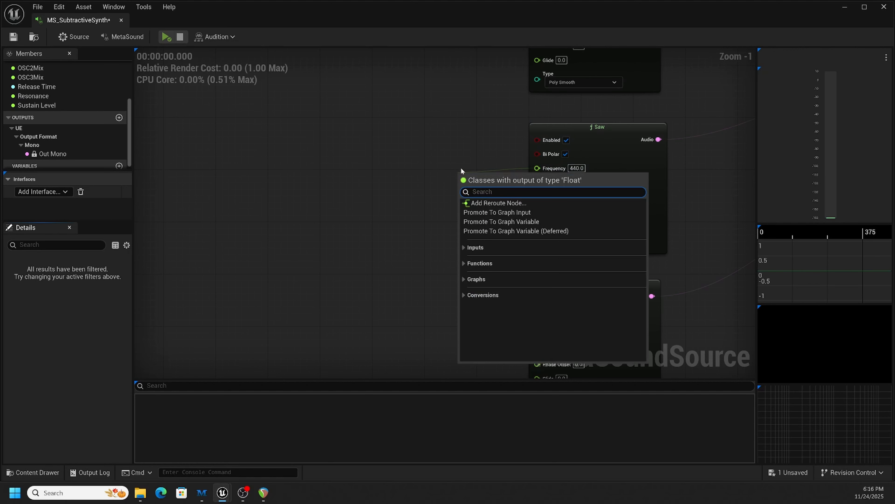
pyautogui.write('add')
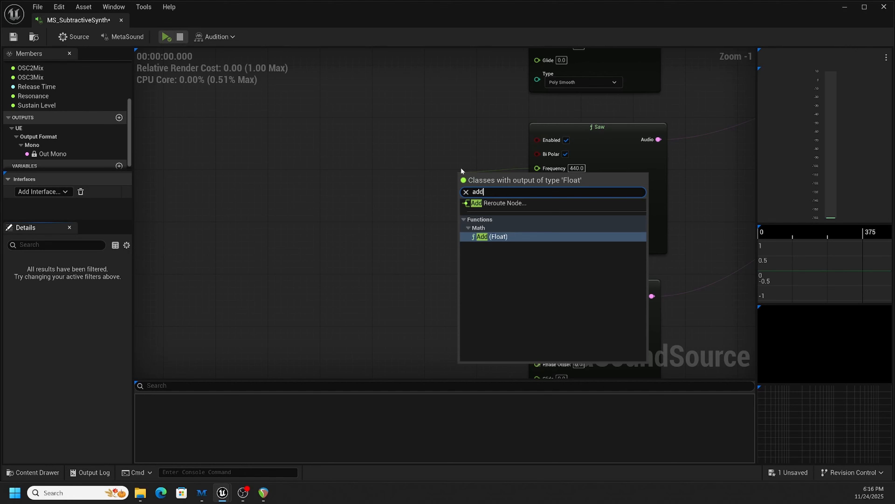
pyautogui.click(494, 237)
pyautogui.moveTo(501, 180); pyautogui.dragTo(434, 184)
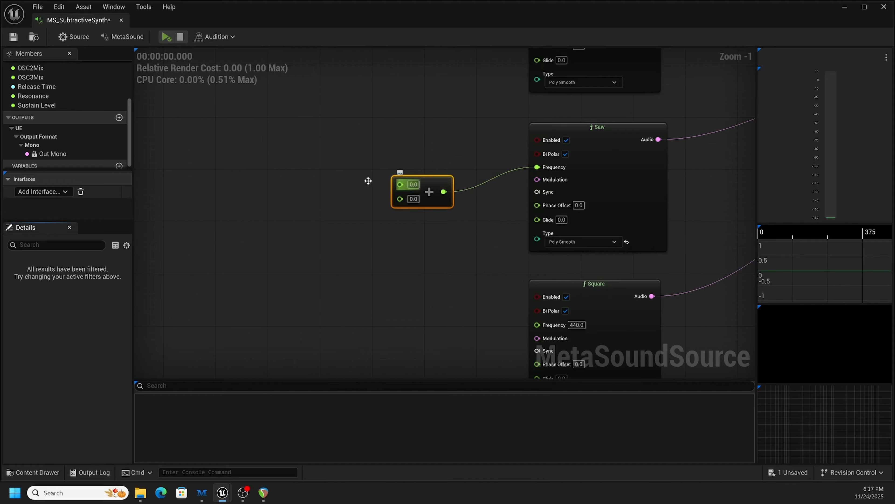
# Step: Promote the Add node's second operand to a graph input named OSC1Detune
pyautogui.rightClick(401, 199)
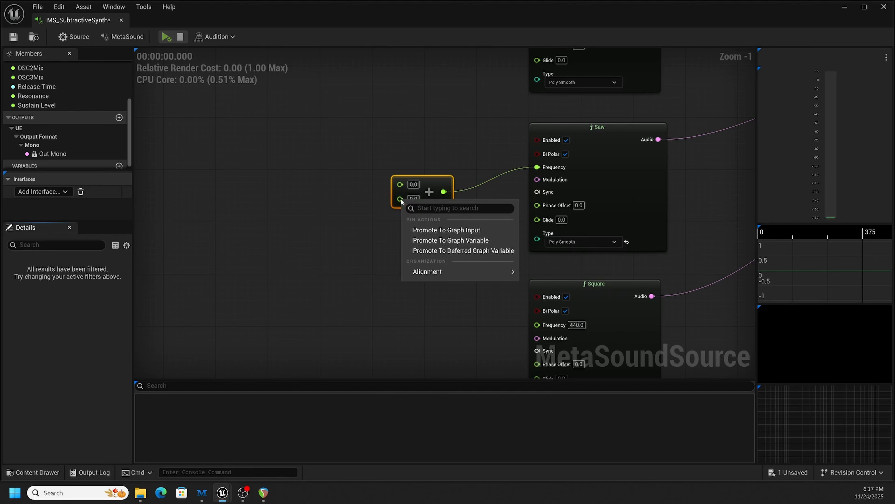
pyautogui.click(419, 228)
pyautogui.write('OSC1')
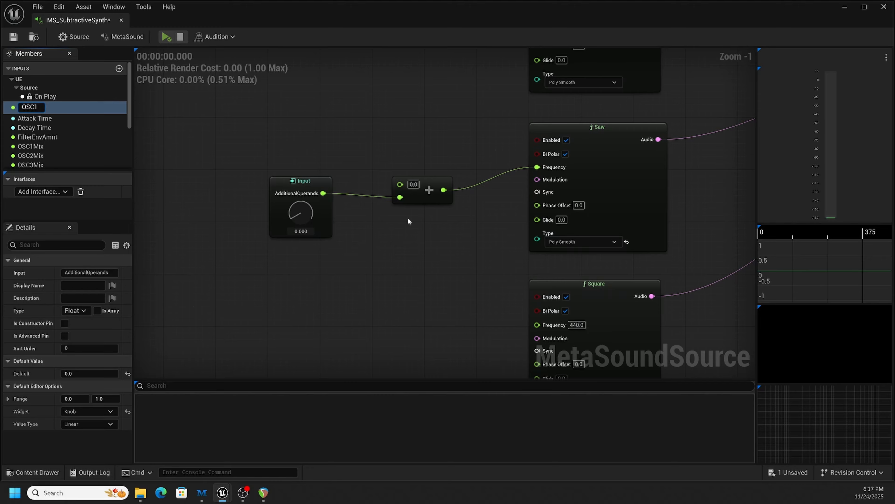
pyautogui.write('Detune')
pyautogui.press('Return')
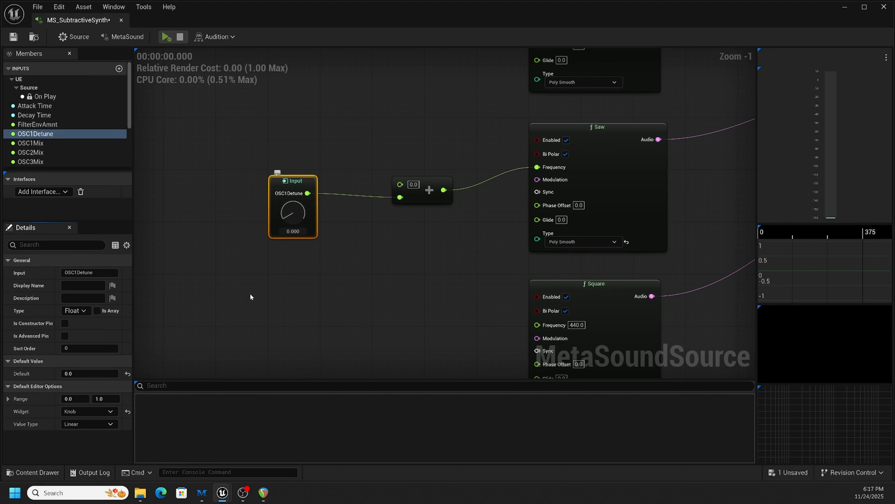
# Step: Set the OSC1Detune knob's range from -10 to 10
pyautogui.click(73, 399)
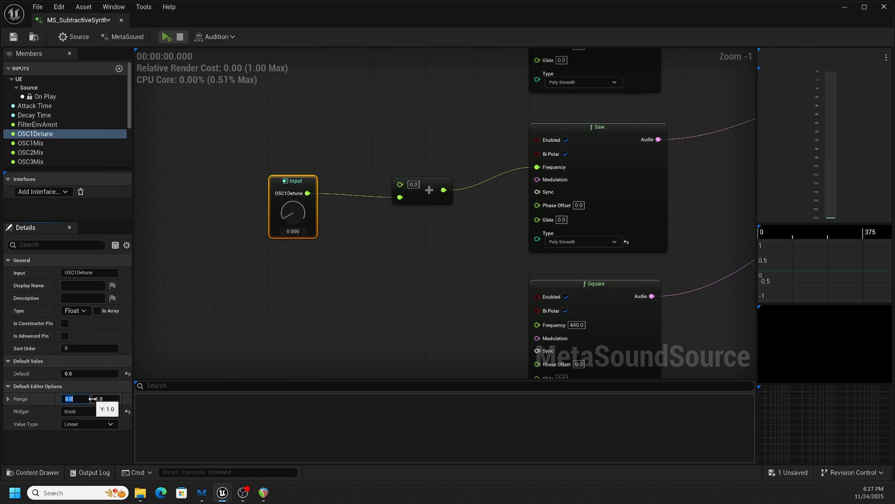
pyautogui.write('-10')
pyautogui.press('Return')
pyautogui.click(100, 399)
pyautogui.write('10')
pyautogui.press('Return')
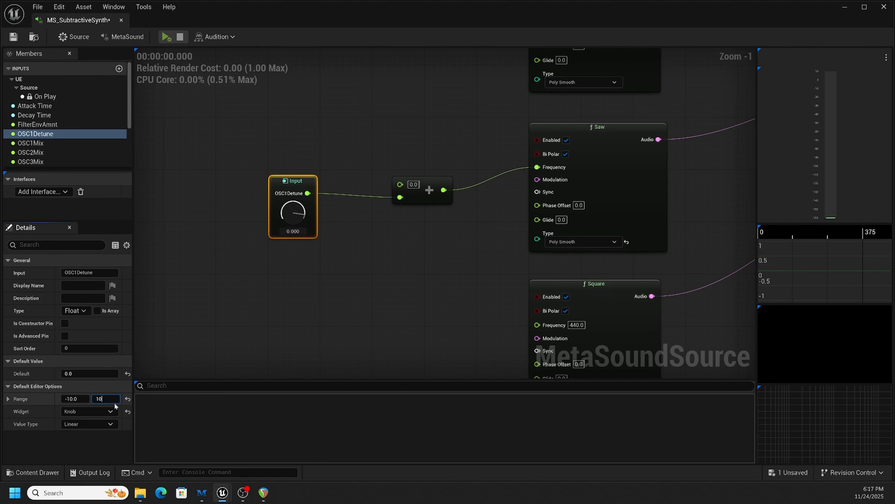
pyautogui.click(170, 323)
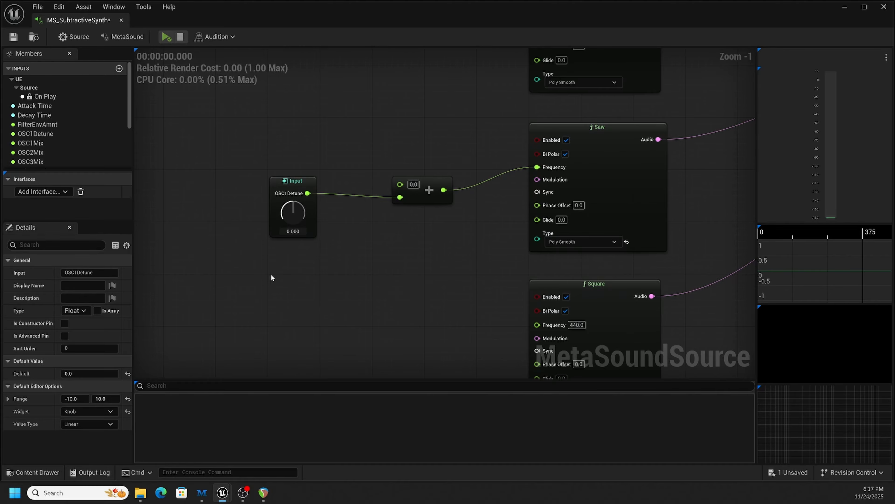
# Step: Rename the OSC1Detune input as OSC2Detune to match the second oscillator
pyautogui.moveTo(268, 273); pyautogui.dragTo(316, 260, button='right')
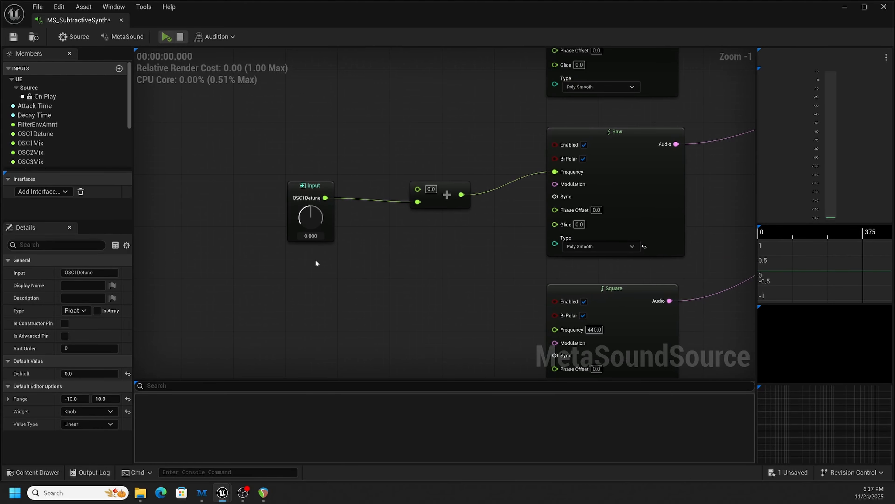
pyautogui.click(323, 186)
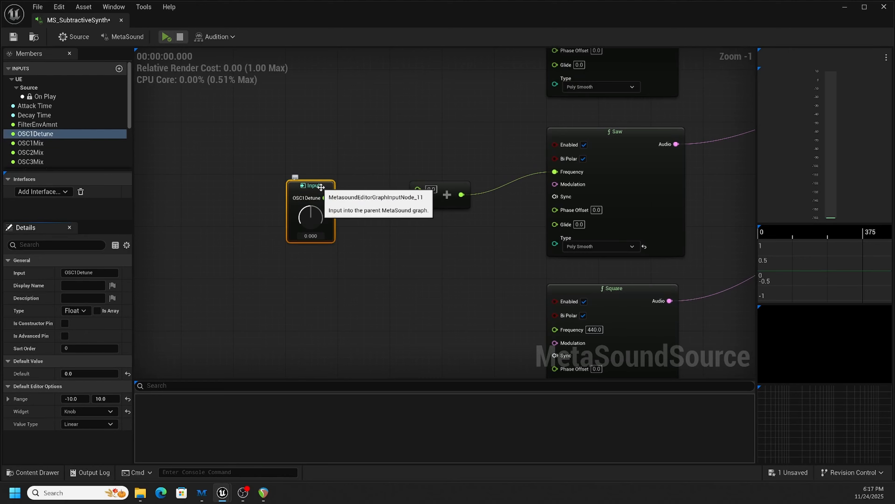
pyautogui.click(32, 134)
pyautogui.doubleClick(34, 135)
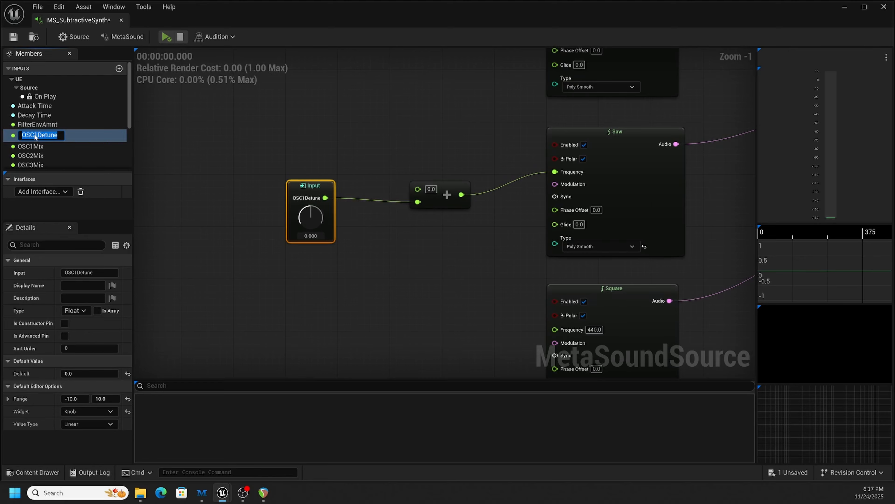
pyautogui.press('Left')
pyautogui.press('Right')
pyautogui.press('Right')
pyautogui.press('Right')
pyautogui.press('Right')
pyautogui.press('BackSpace')
pyautogui.write('2')
pyautogui.click(199, 142)
# Step: Feed the Square oscillator's Frequency from a new Add (Float) node, placed below the existing Add node
pyautogui.moveTo(486, 242); pyautogui.dragTo(495, 196, button='right')
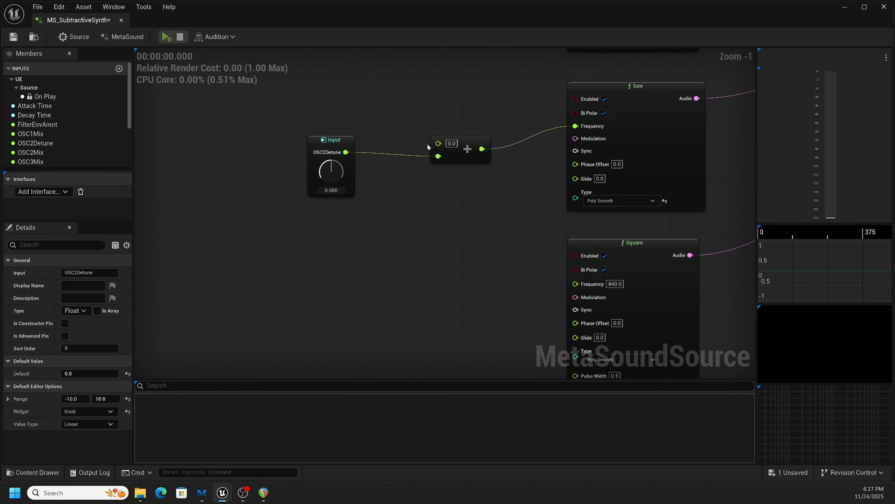
pyautogui.moveTo(522, 268); pyautogui.dragTo(484, 218, button='right')
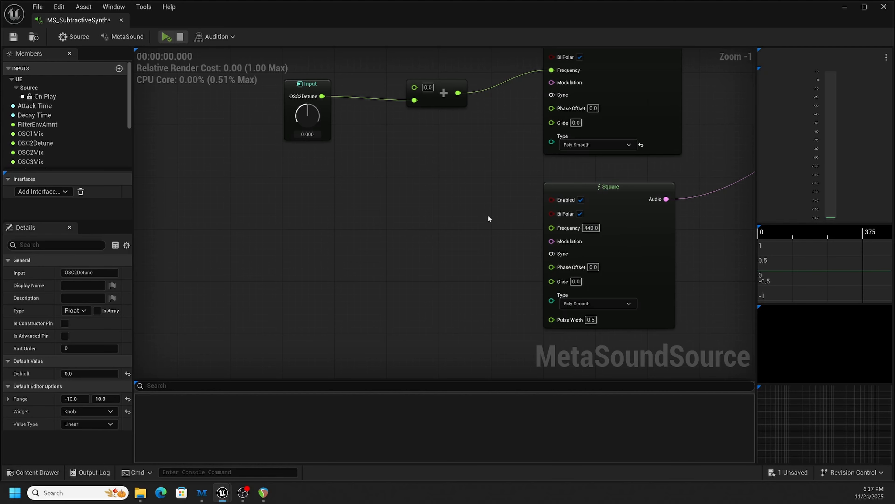
pyautogui.rightClick(552, 228)
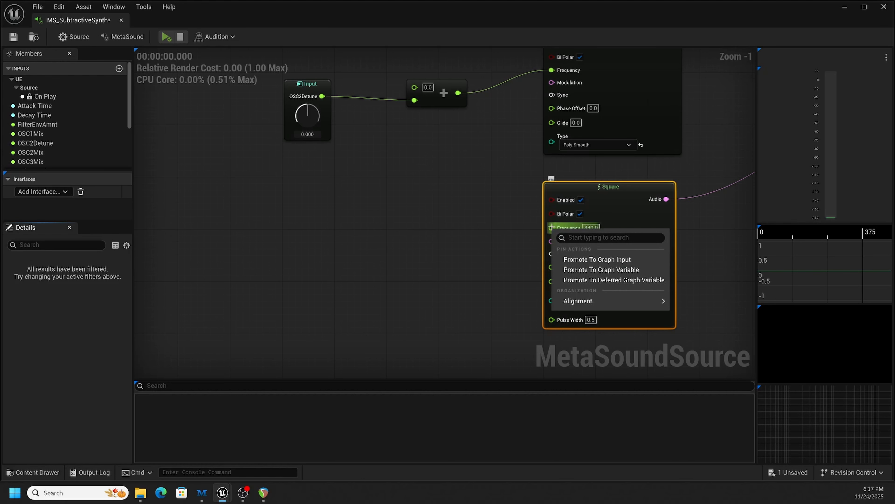
pyautogui.click(526, 224)
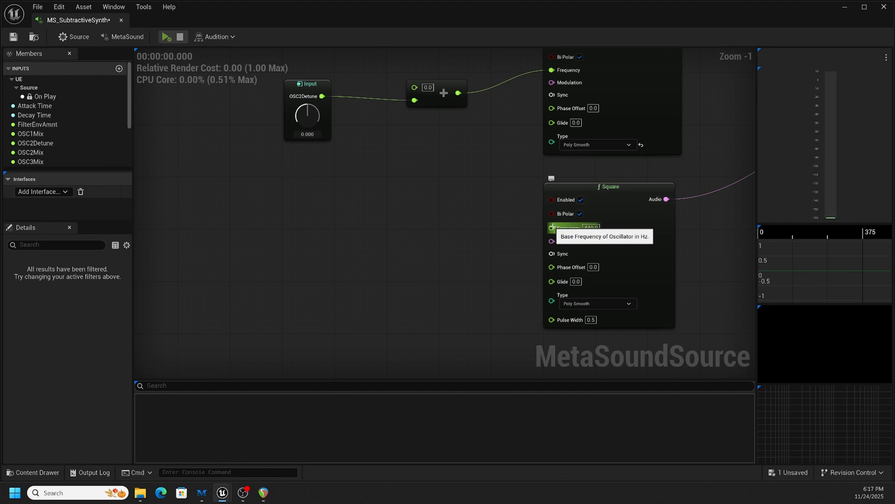
pyautogui.moveTo(553, 228); pyautogui.dragTo(486, 234)
pyautogui.write('add')
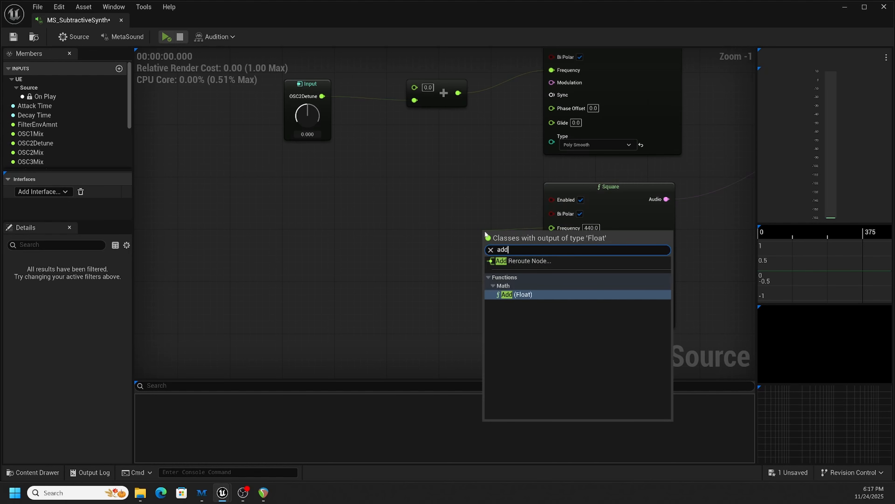
pyautogui.click(508, 295)
pyautogui.moveTo(515, 233); pyautogui.dragTo(445, 207)
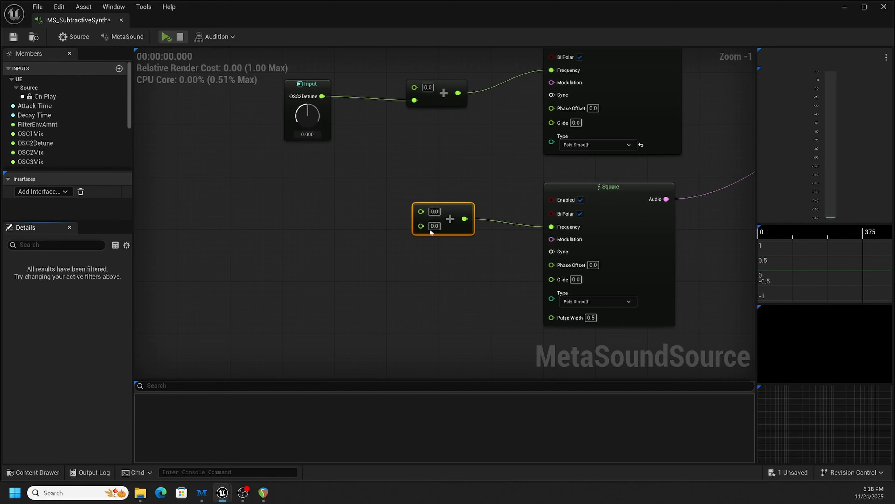
# Step: Promote the second operand of the Square's Add node to a graph input named OSC3Detune
pyautogui.rightClick(422, 226)
pyautogui.click(441, 256)
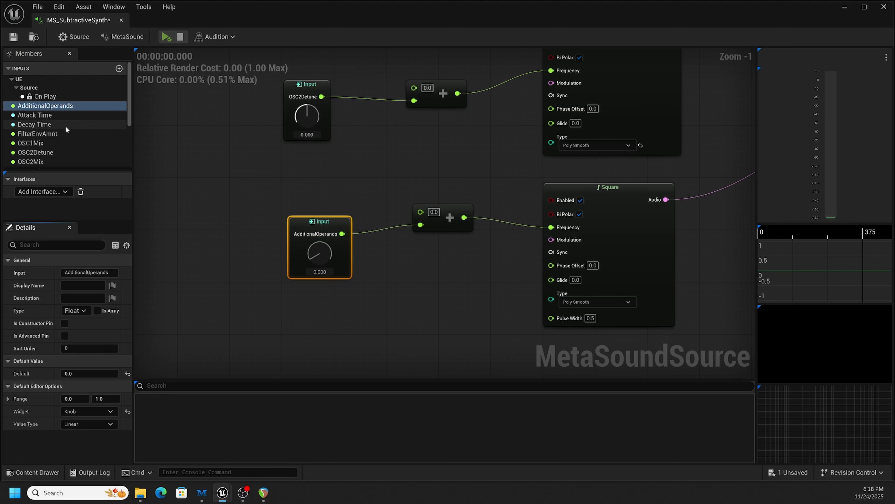
pyautogui.doubleClick(53, 106)
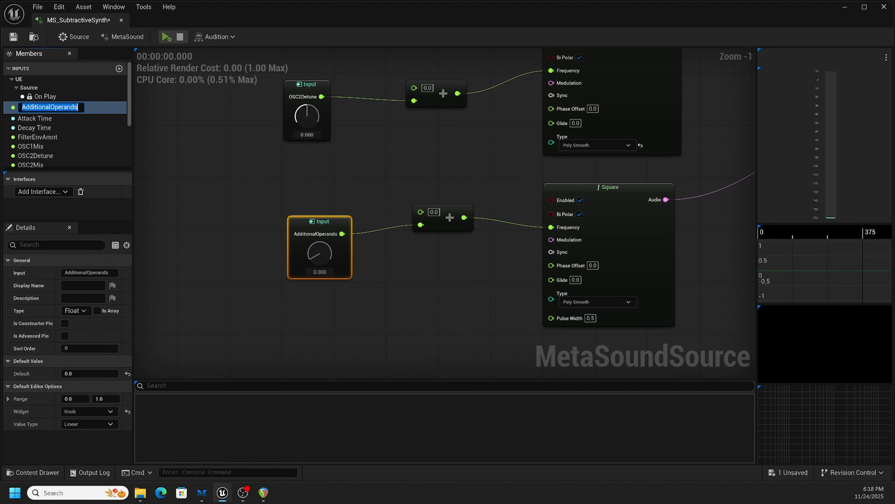
pyautogui.write('OSC3Detune')
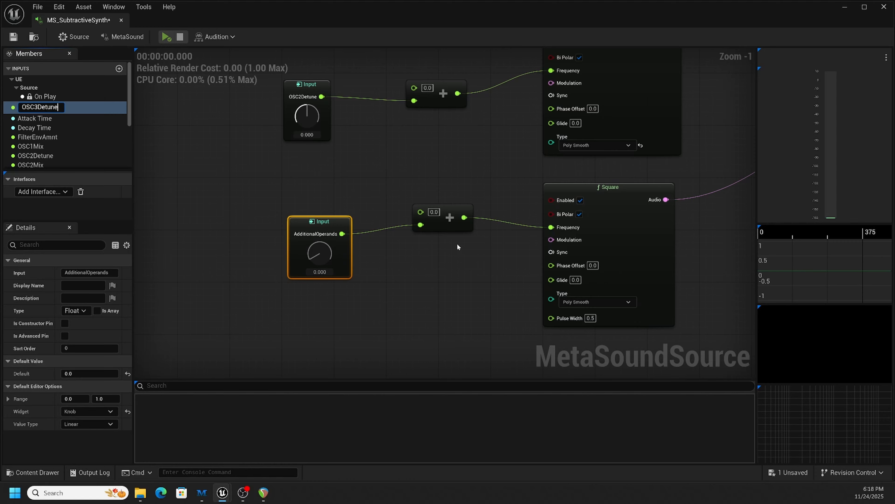
pyautogui.click(261, 225)
# Step: Set the OSC3Detune knob's range from -10 to 10
pyautogui.click(302, 222)
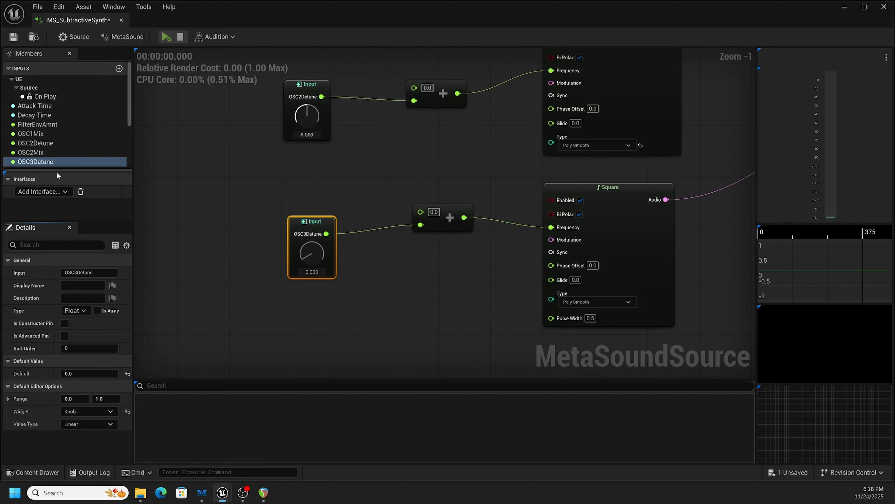
pyautogui.click(72, 398)
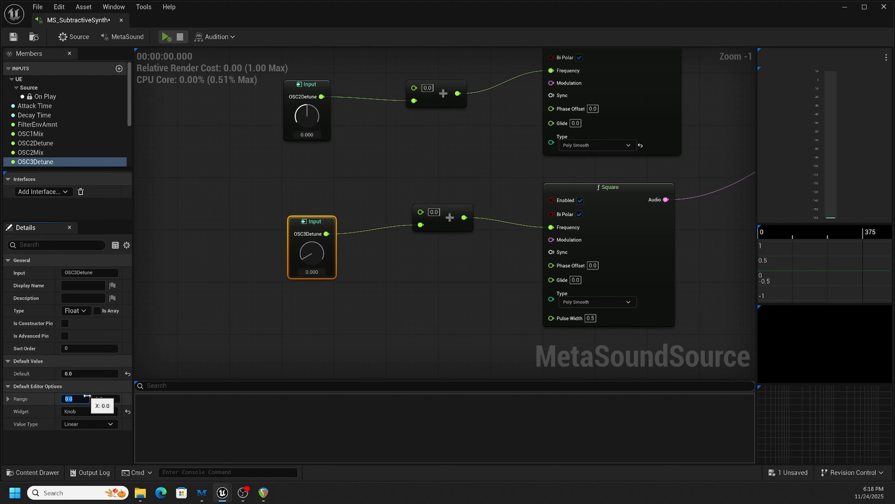
pyautogui.write('-10')
pyautogui.press('Return')
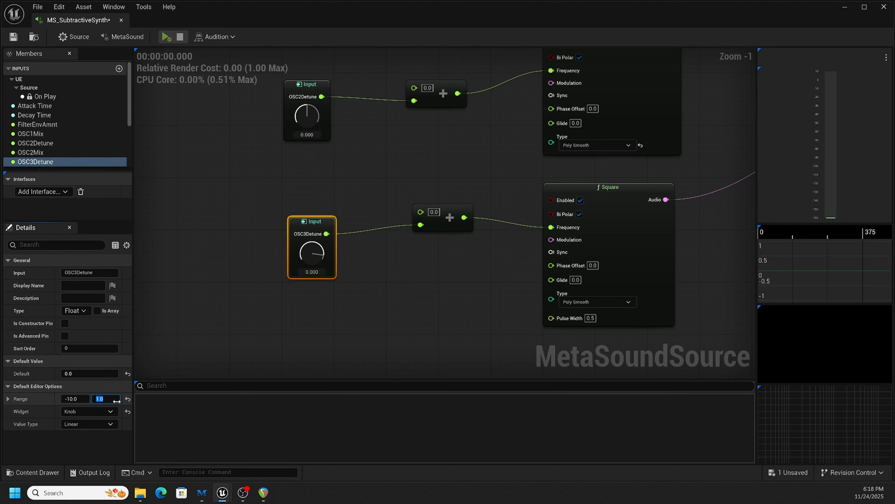
pyautogui.click(101, 399)
pyautogui.write('10')
pyautogui.click(220, 324)
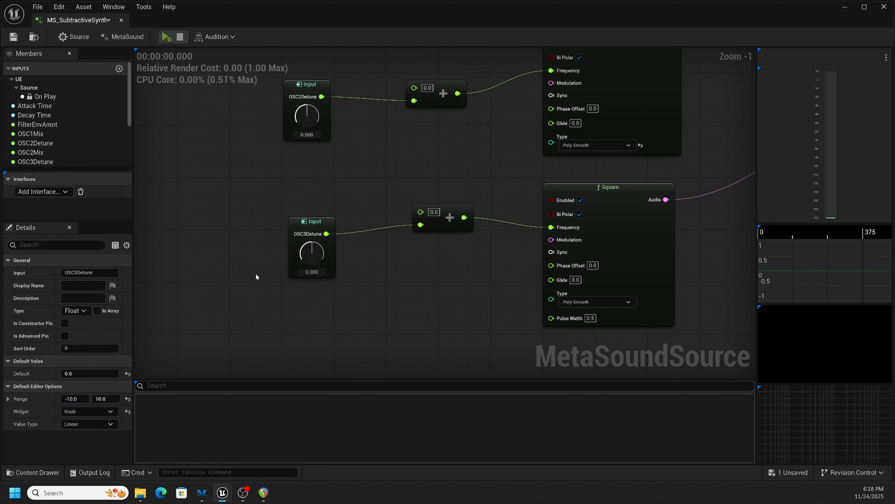
pyautogui.moveTo(257, 272); pyautogui.dragTo(235, 310, button='right')
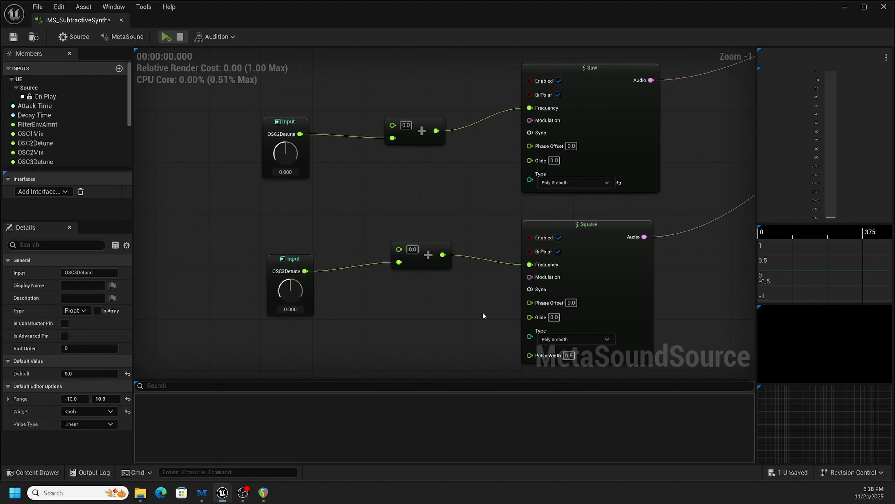
pyautogui.moveTo(484, 314); pyautogui.dragTo(495, 267, button='right')
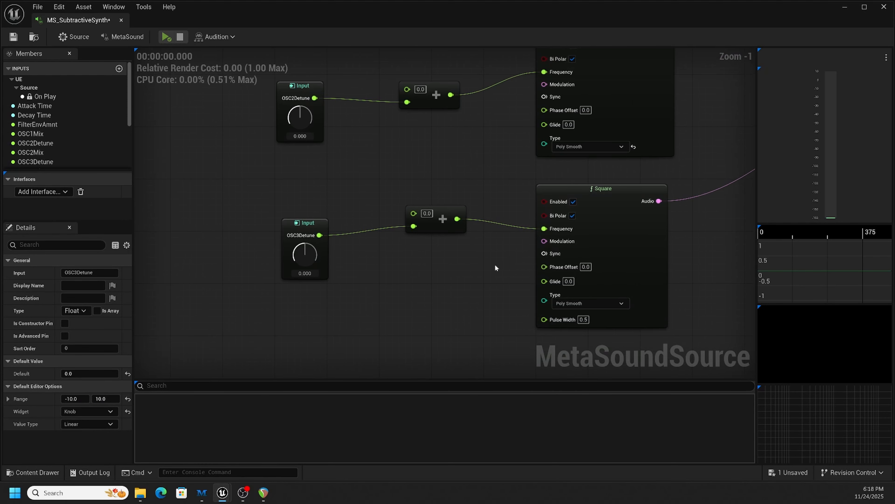
pyautogui.click(445, 209)
pyautogui.scroll(-1, 374, 264)
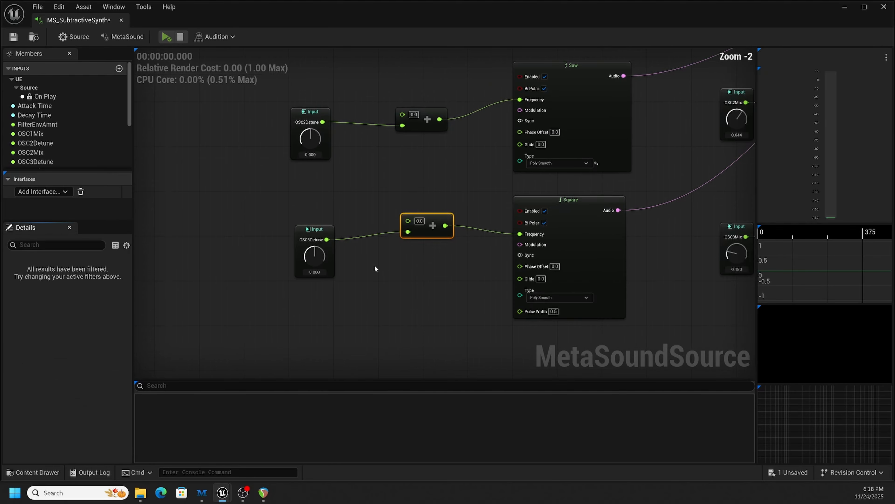
pyautogui.moveTo(381, 188); pyautogui.dragTo(386, 260, button='right')
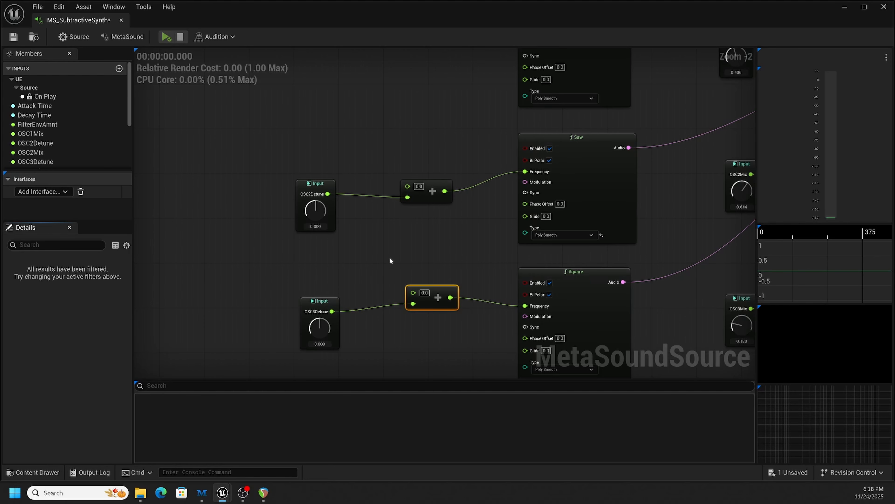
# Step: Feed the first Saw oscillator's Frequency from a new MIDI To Frequency (Float) node and line it up with that pin
pyautogui.moveTo(391, 251); pyautogui.dragTo(387, 285, button='right')
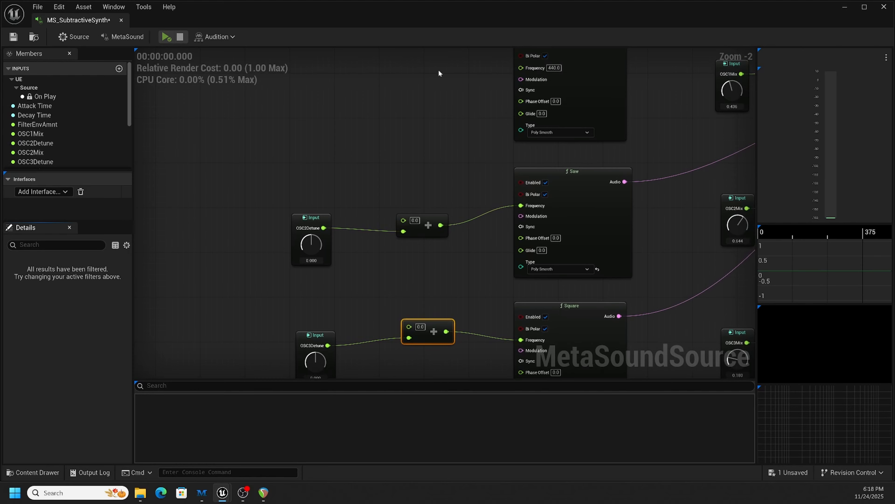
pyautogui.moveTo(521, 68); pyautogui.dragTo(367, 91)
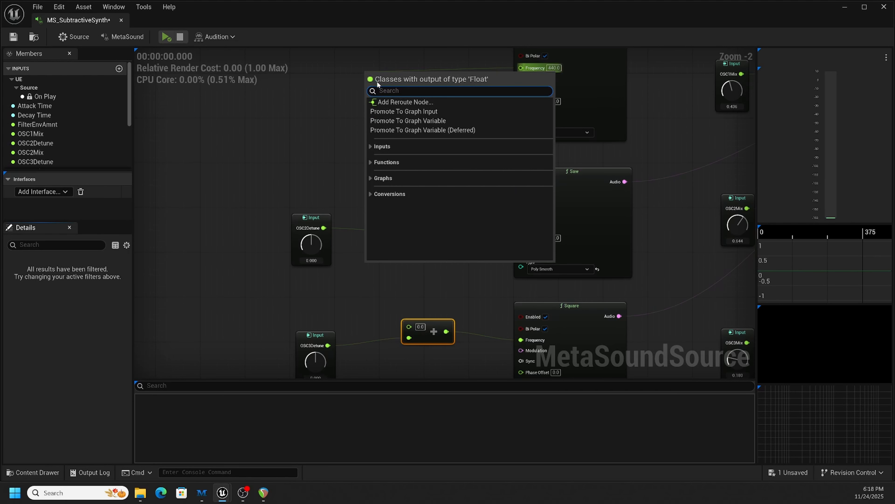
pyautogui.write('midi')
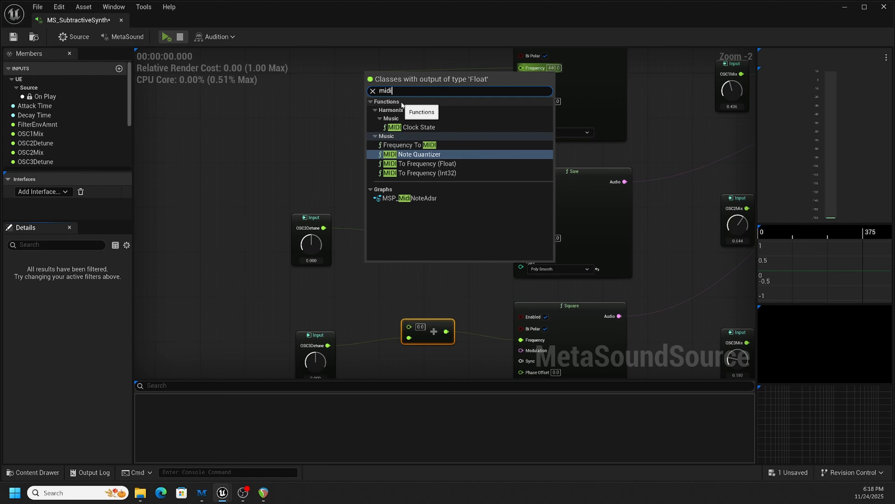
pyautogui.click(429, 163)
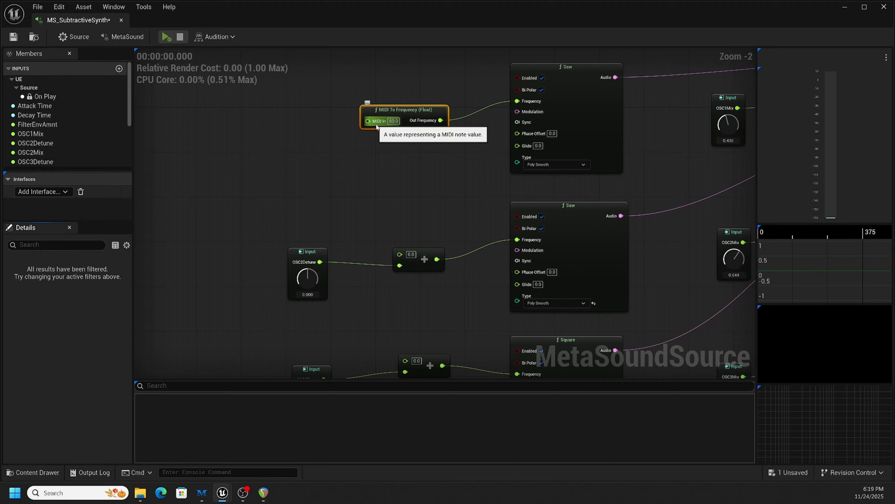
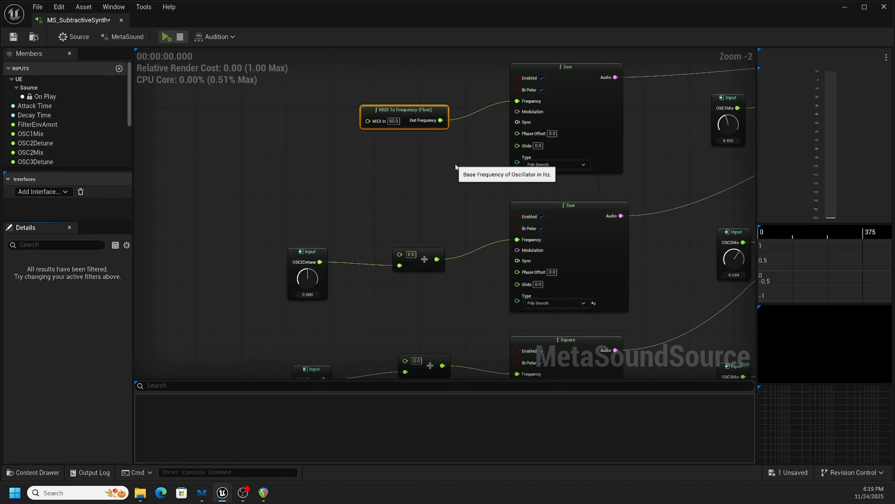
pyautogui.moveTo(435, 110); pyautogui.dragTo(442, 93)
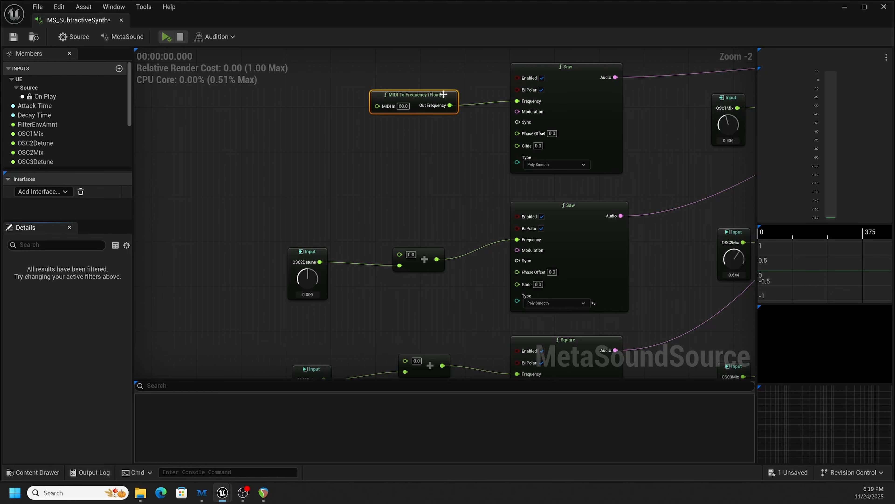
# Step: Duplicate the MIDI To Frequency node, wire the copy into the OSC2Detune Add node's first operand, and align the original above it
pyautogui.moveTo(453, 153); pyautogui.dragTo(454, 150, button='right')
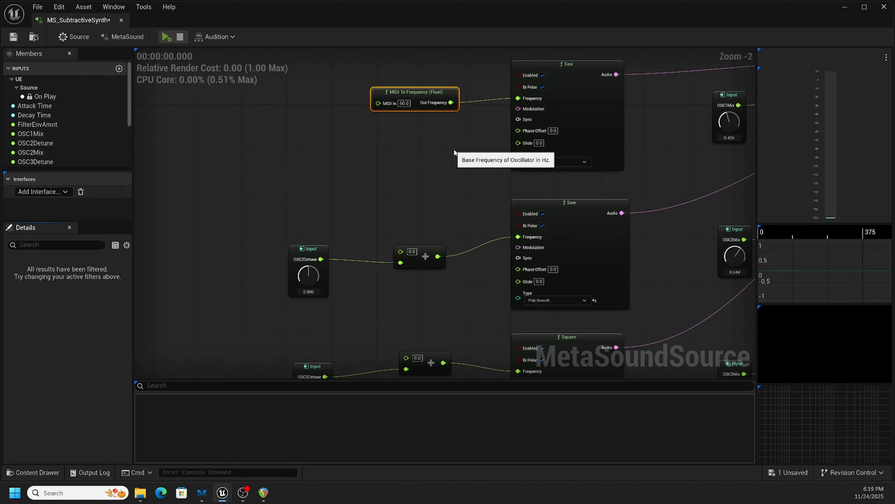
pyautogui.rightClick(440, 93)
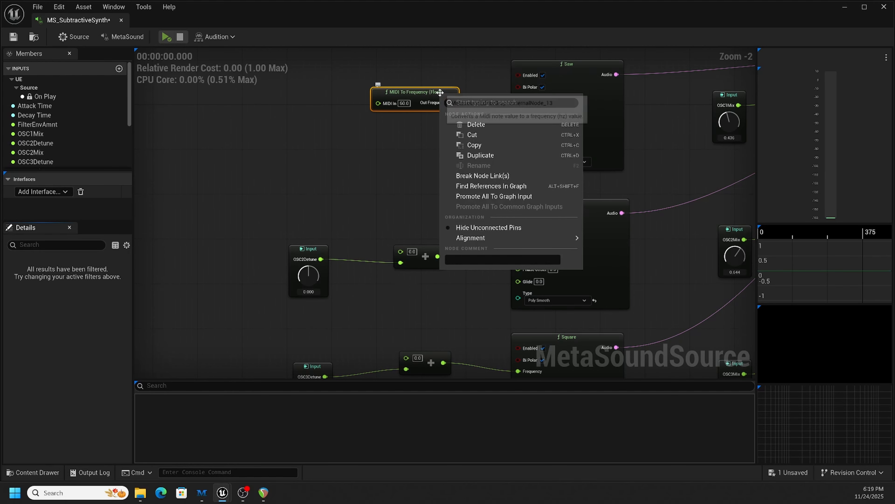
pyautogui.click(465, 155)
pyautogui.moveTo(486, 91); pyautogui.dragTo(402, 253)
pyautogui.moveTo(444, 200); pyautogui.dragTo(507, 231, button='right')
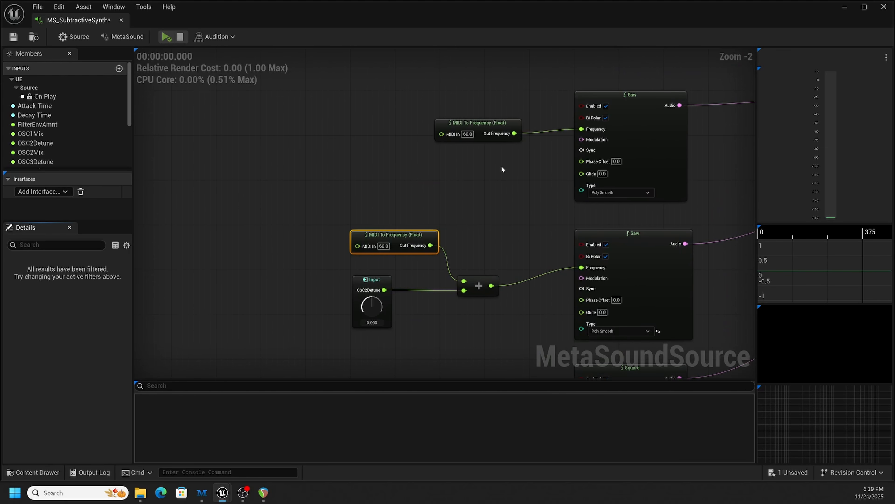
pyautogui.moveTo(495, 122); pyautogui.dragTo(411, 117)
# Step: Duplicate the MIDI To Frequency node again and connect the copy to the first operand of the OSC3Detune Add node
pyautogui.moveTo(506, 337); pyautogui.dragTo(498, 191, button='right')
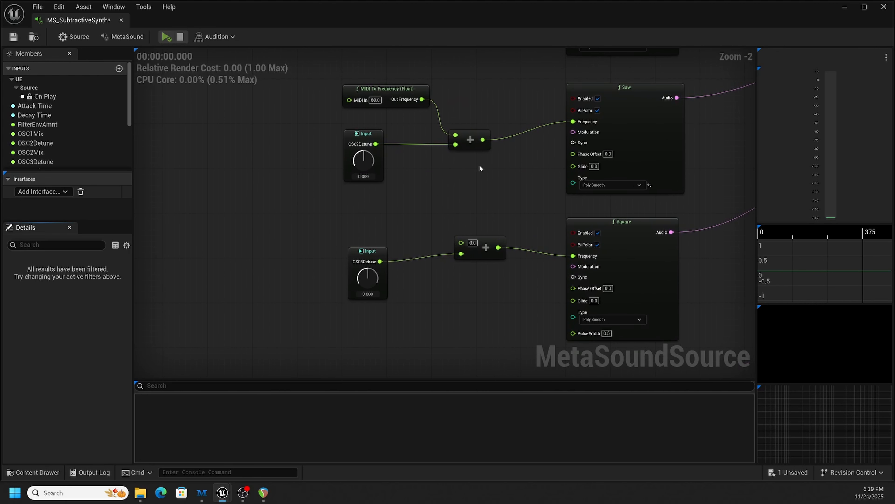
pyautogui.rightClick(421, 90)
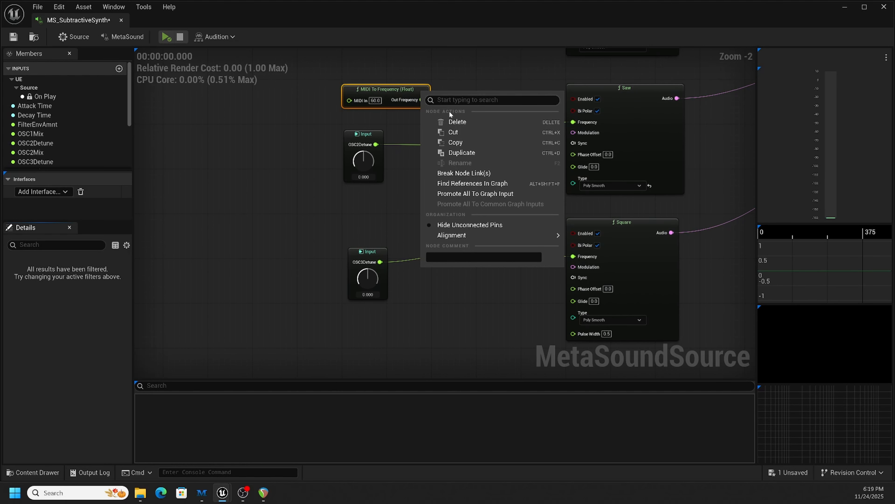
pyautogui.click(461, 152)
pyautogui.moveTo(476, 90); pyautogui.dragTo(463, 244)
pyautogui.moveTo(466, 185); pyautogui.dragTo(521, 260, button='right')
pyautogui.scroll(-1, 440, 112)
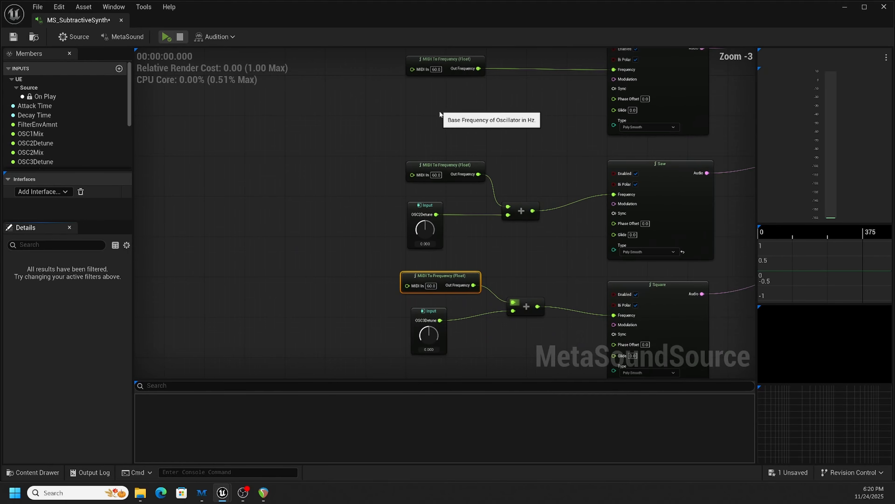
# Step: Move the On Play input node out of the ADSR comment group, to its left
pyautogui.scroll(-1, 440, 112)
pyautogui.scroll(1, 441, 112)
pyautogui.moveTo(391, 170); pyautogui.dragTo(389, 148, button='right')
pyautogui.scroll(-1, 391, 152)
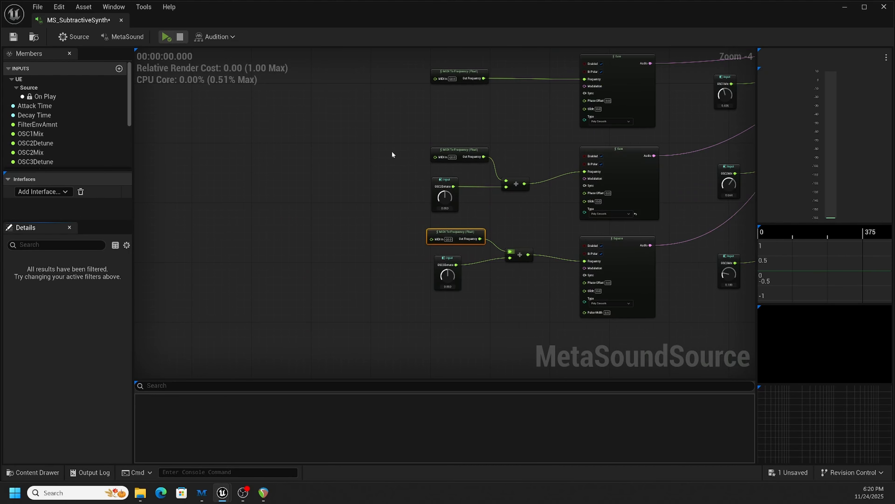
pyautogui.moveTo(392, 153); pyautogui.dragTo(426, 173, button='right')
pyautogui.scroll(1, 425, 173)
pyautogui.scroll(-1, 426, 173)
pyautogui.scroll(-1, 426, 172)
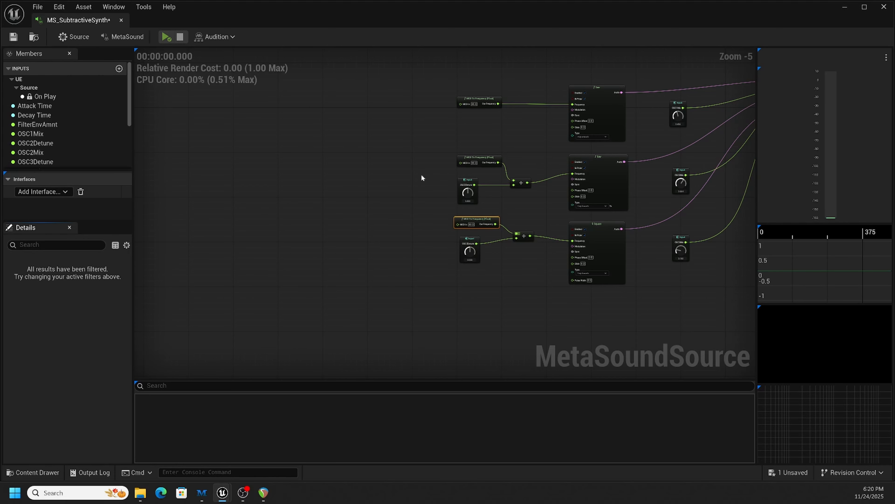
pyautogui.moveTo(516, 278); pyautogui.dragTo(408, 266, button='right')
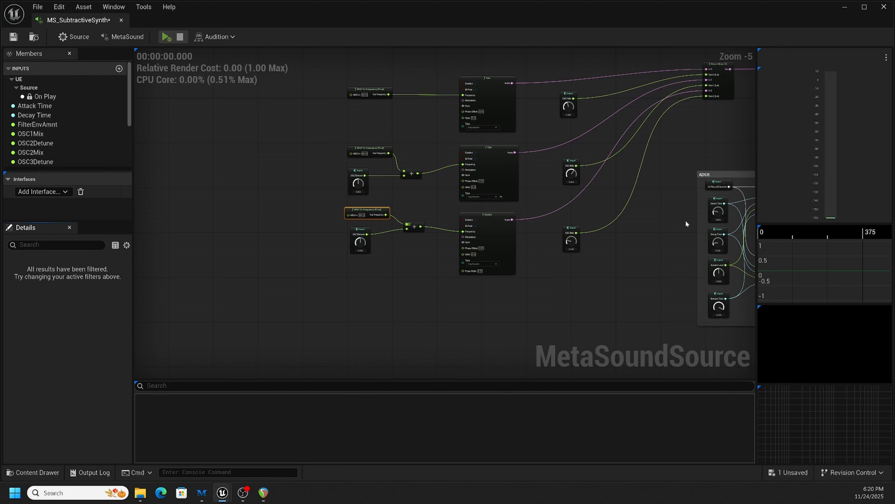
pyautogui.moveTo(683, 214); pyautogui.dragTo(611, 220, button='right')
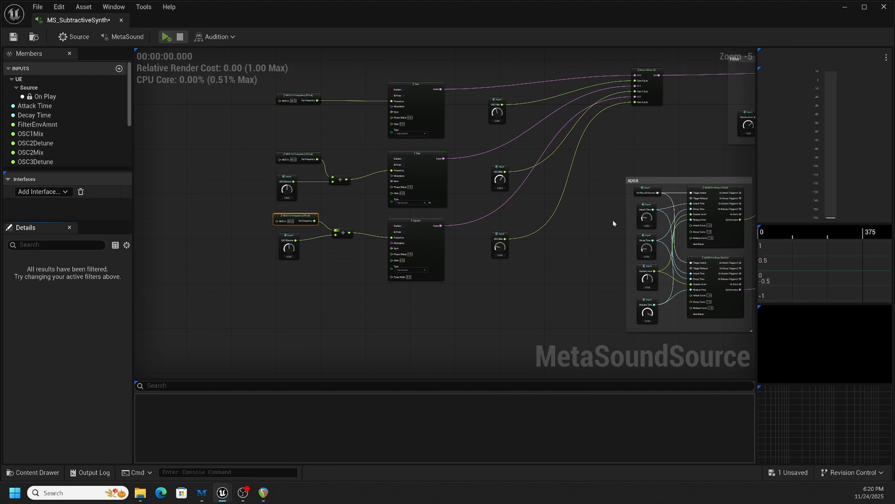
pyautogui.moveTo(613, 220); pyautogui.dragTo(585, 217, button='right')
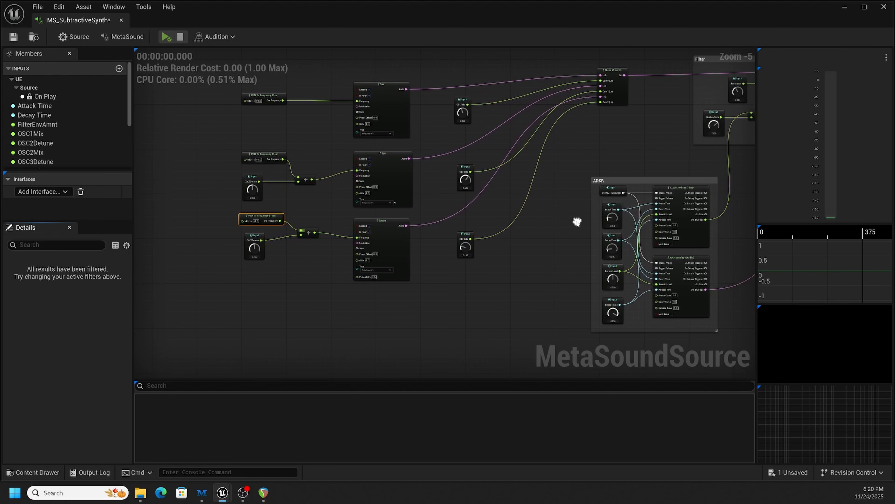
pyautogui.scroll(2, 627, 203)
pyautogui.moveTo(617, 174); pyautogui.dragTo(520, 174)
# Step: Add a MIDI Player node in the empty area left of the MIDI To Frequency nodes
pyautogui.moveTo(534, 251)
pyautogui.mouseDown(button='right')
pyautogui.moveTo(613, 200)
pyautogui.moveTo(698, 176)
pyautogui.mouseUp(button='right')
pyautogui.scroll(-3, 620, 156)
pyautogui.scroll(1, 612, 174)
pyautogui.moveTo(438, 222)
pyautogui.mouseDown(button='right')
pyautogui.moveTo(535, 269)
pyautogui.moveTo(638, 274)
pyautogui.mouseUp(button='right')
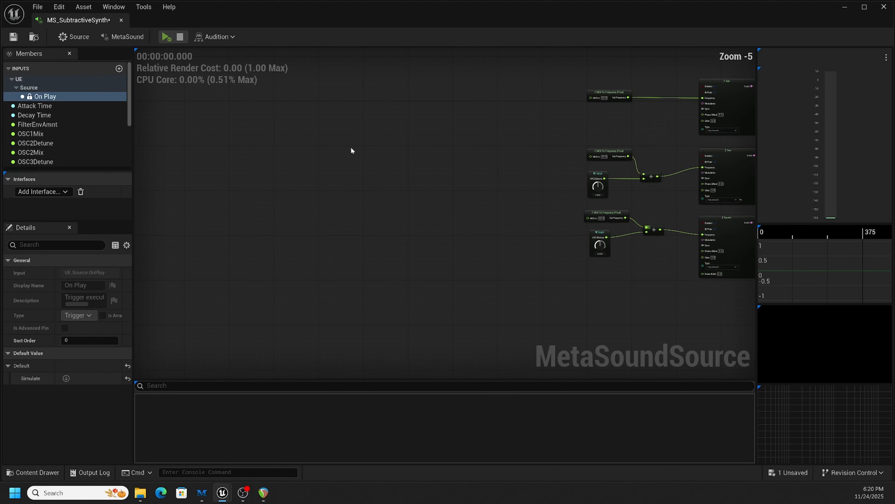
pyautogui.scroll(1, 352, 150)
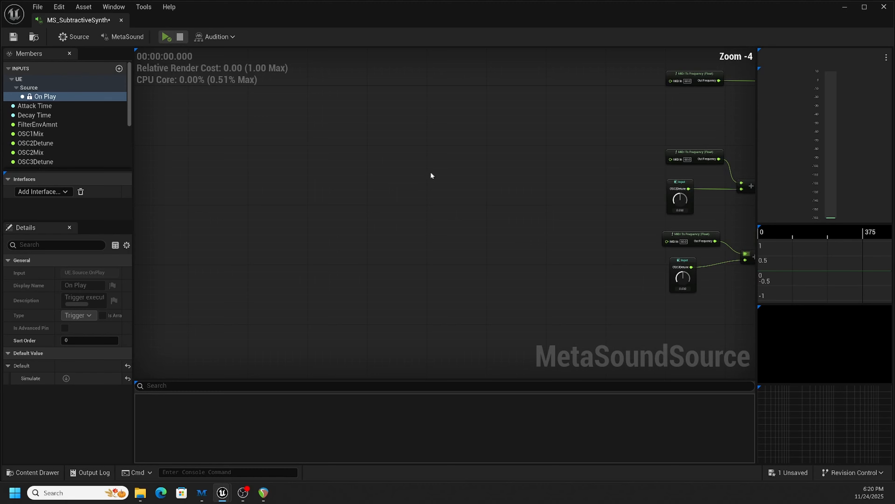
pyautogui.rightClick(323, 143)
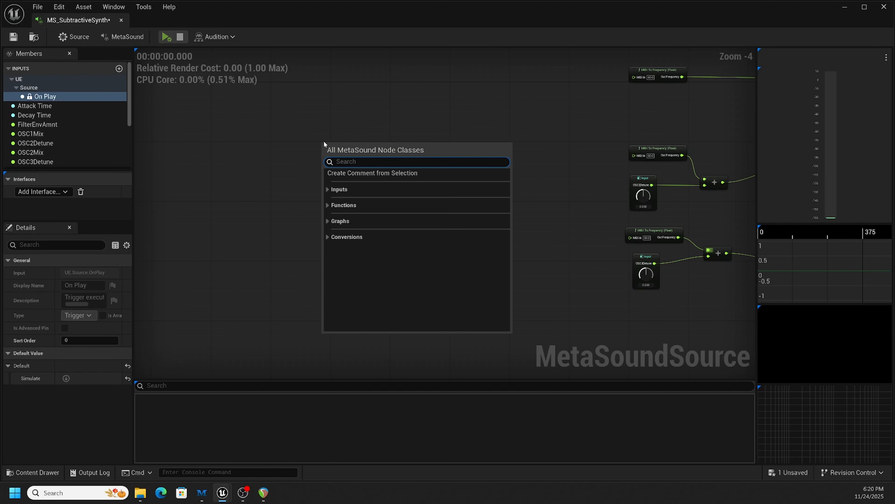
pyautogui.write('midiplay')
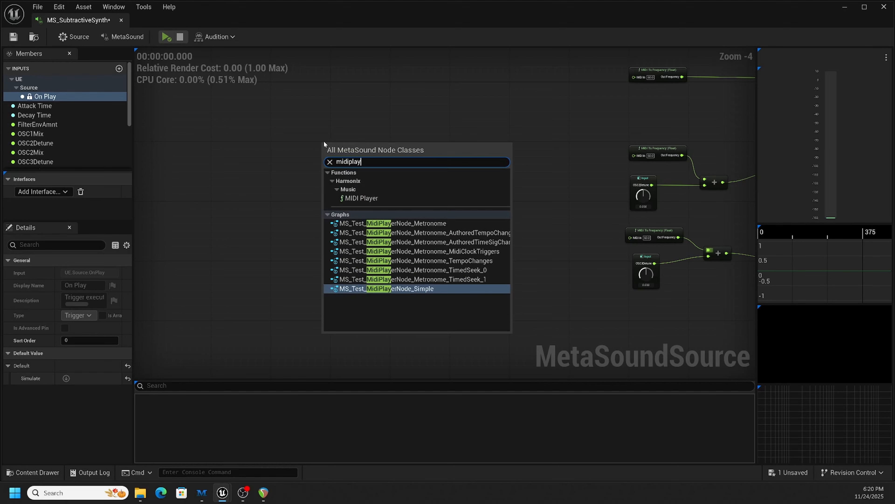
pyautogui.click(366, 198)
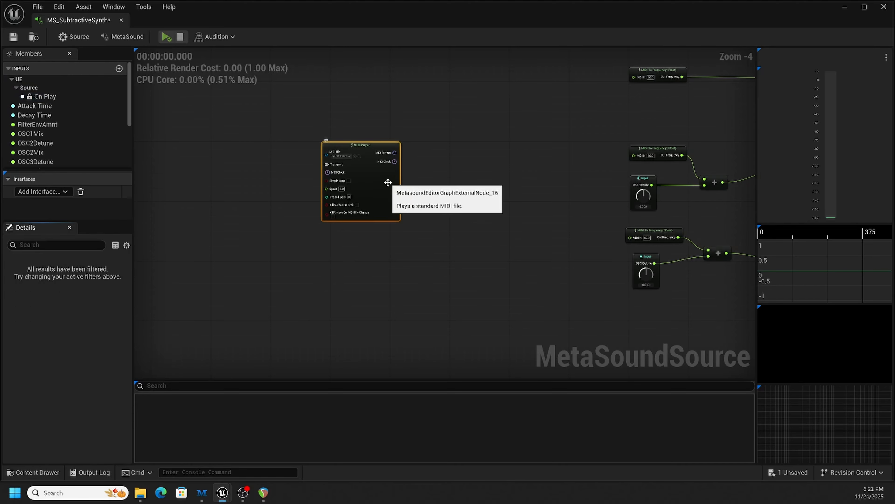
# Step: Assign the Arp_CMaj7th_85bpm file to the MIDI Player and enable its Simple Loop option
pyautogui.scroll(4, 370, 156)
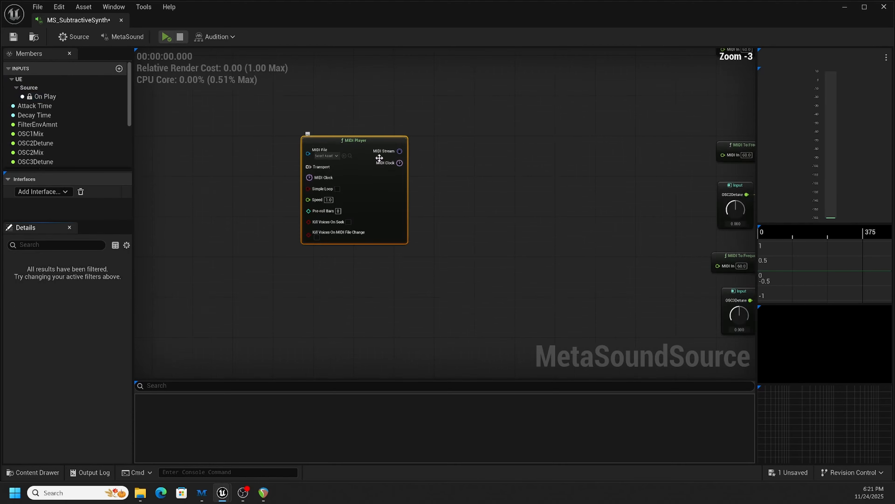
pyautogui.click(317, 153)
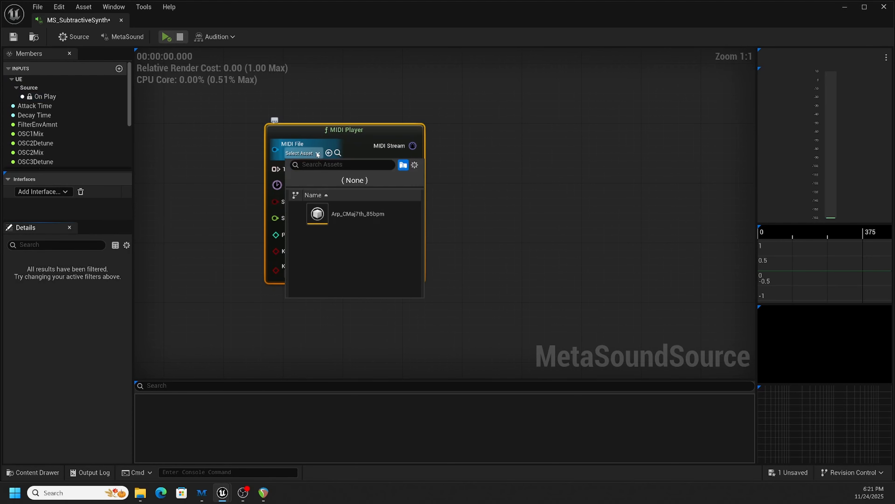
pyautogui.click(343, 212)
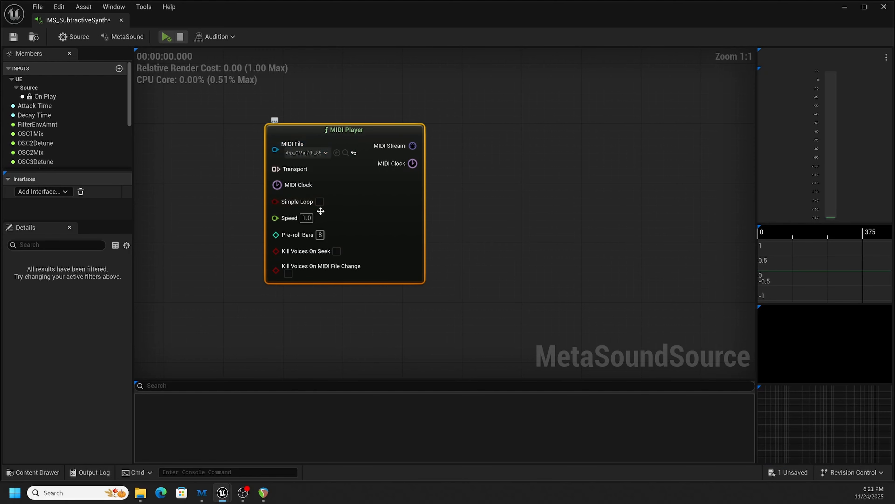
pyautogui.click(320, 202)
# Step: Feed the MIDI Player's MIDI Stream output into a new MIDI Note Trigger node placed beside it
pyautogui.scroll(-1, 511, 191)
pyautogui.moveTo(518, 194); pyautogui.dragTo(390, 193, button='right')
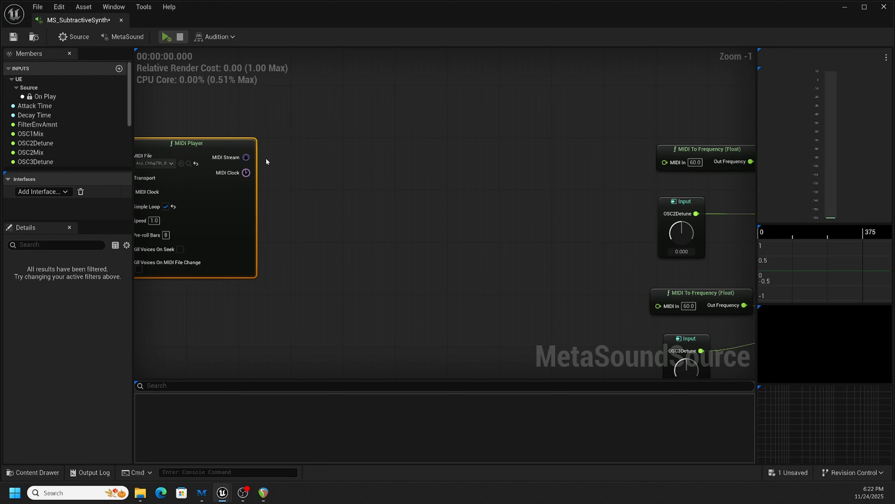
pyautogui.moveTo(246, 157); pyautogui.dragTo(358, 156)
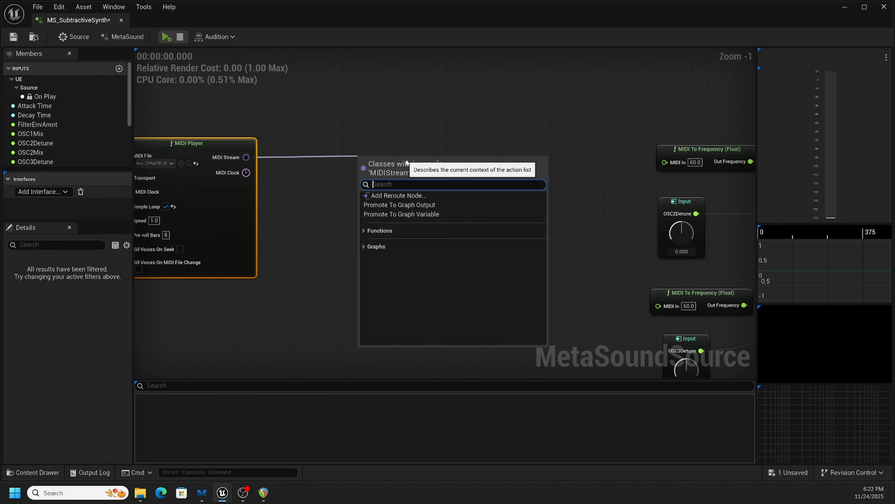
pyautogui.write('midi')
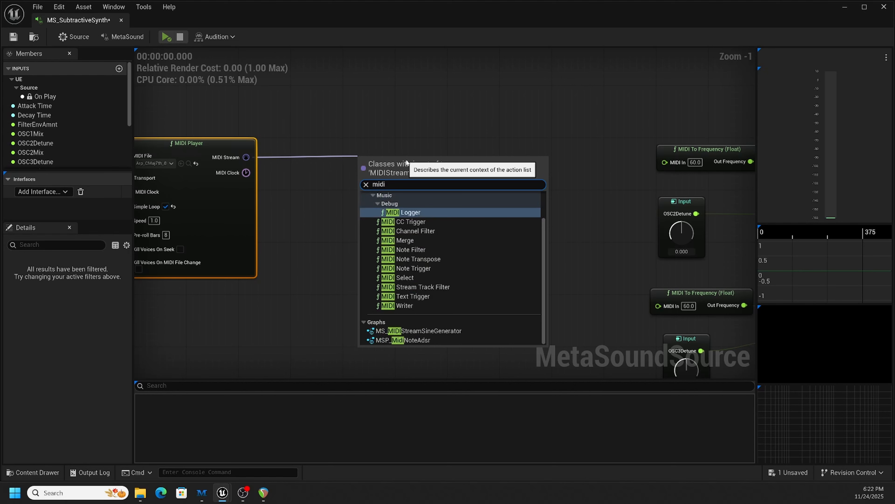
pyautogui.write('not')
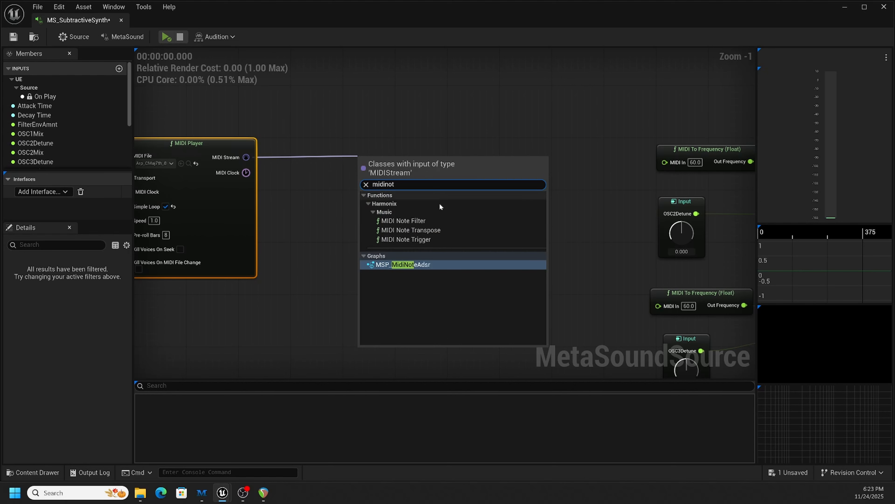
pyautogui.click(412, 239)
pyautogui.moveTo(413, 165); pyautogui.dragTo(412, 154)
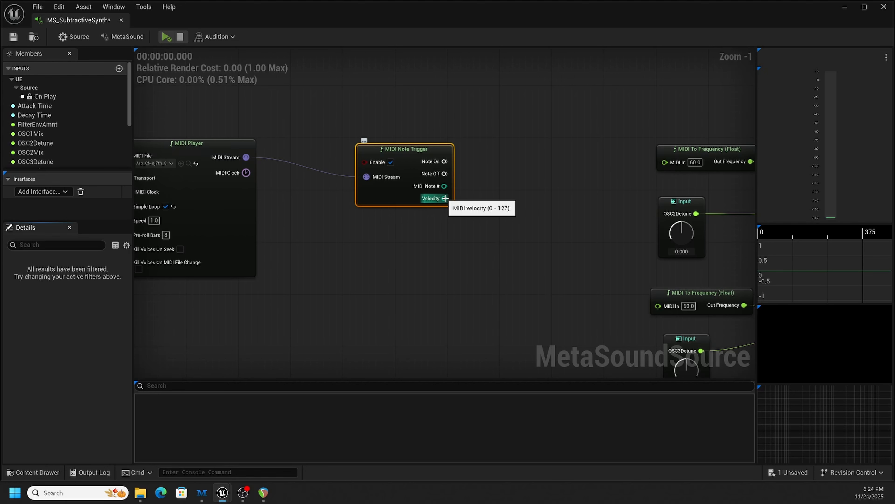
# Step: Connect the MIDI Note Trigger's MIDI Note # output to the MIDI In of all three MIDI To Frequency nodes
pyautogui.moveTo(517, 154); pyautogui.dragTo(393, 184, button='right')
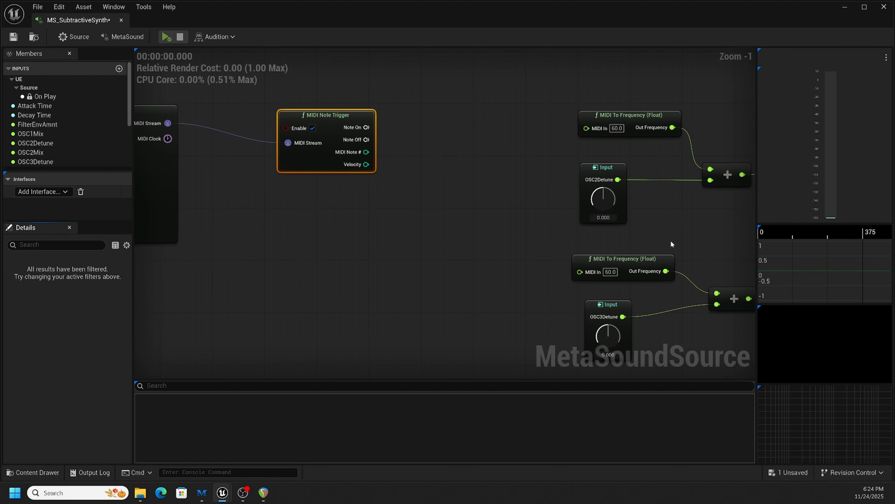
pyautogui.moveTo(522, 208); pyautogui.dragTo(517, 188, button='right')
pyautogui.moveTo(508, 115); pyautogui.dragTo(448, 198, button='right')
pyautogui.moveTo(297, 218); pyautogui.dragTo(526, 99)
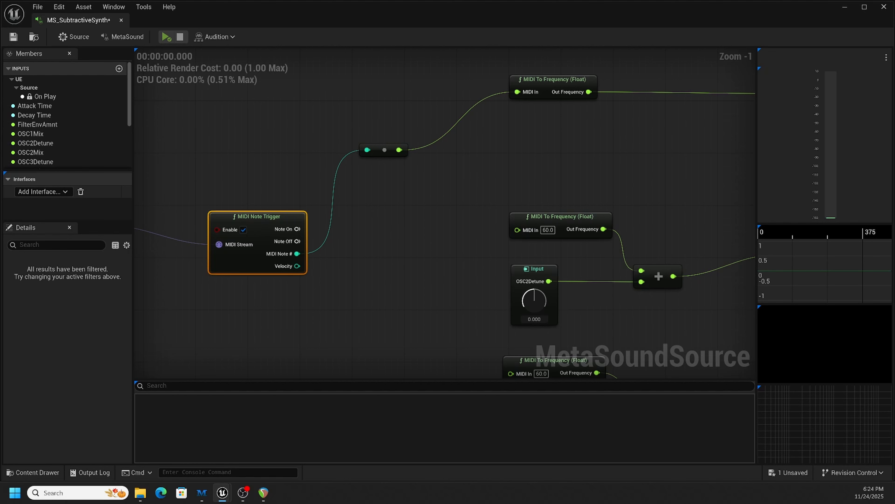
pyautogui.moveTo(401, 216); pyautogui.dragTo(411, 192, button='right')
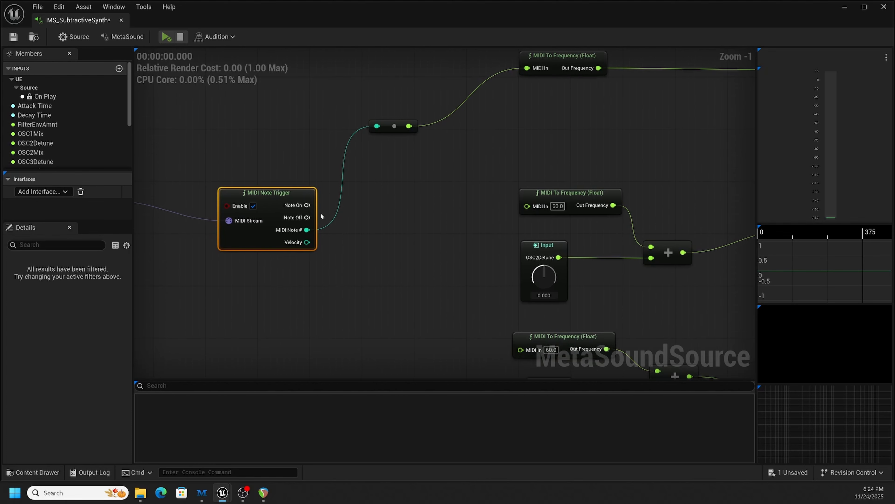
pyautogui.moveTo(307, 230); pyautogui.dragTo(528, 207)
pyautogui.moveTo(482, 254); pyautogui.dragTo(509, 187, button='right')
pyautogui.moveTo(335, 162); pyautogui.dragTo(561, 286)
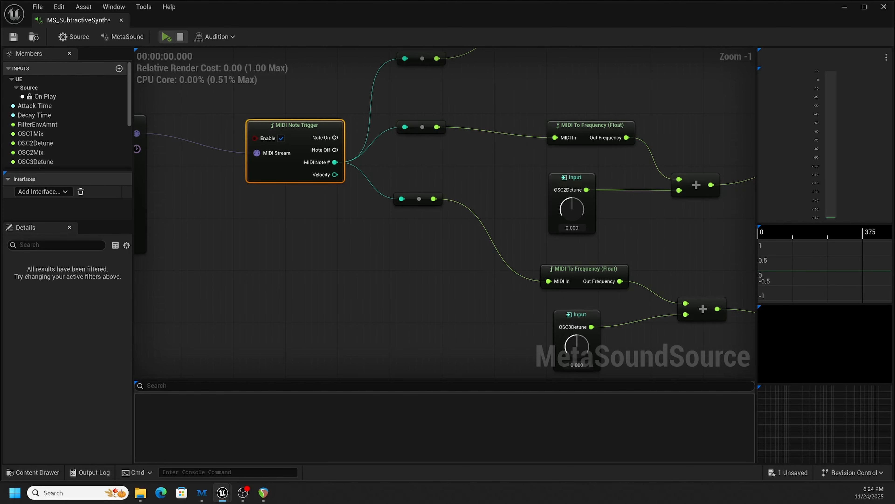
pyautogui.moveTo(635, 93); pyautogui.dragTo(598, 198, button='right')
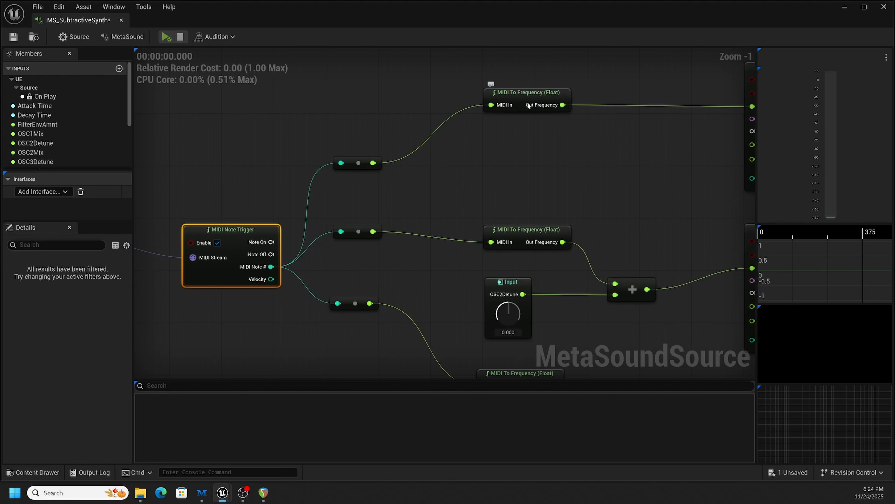
# Step: Add a MIDI To Frequency (Int32) node beneath the uppermost MIDI To Frequency (Float) node and delete that Float node
pyautogui.moveTo(529, 145); pyautogui.dragTo(528, 141, button='right')
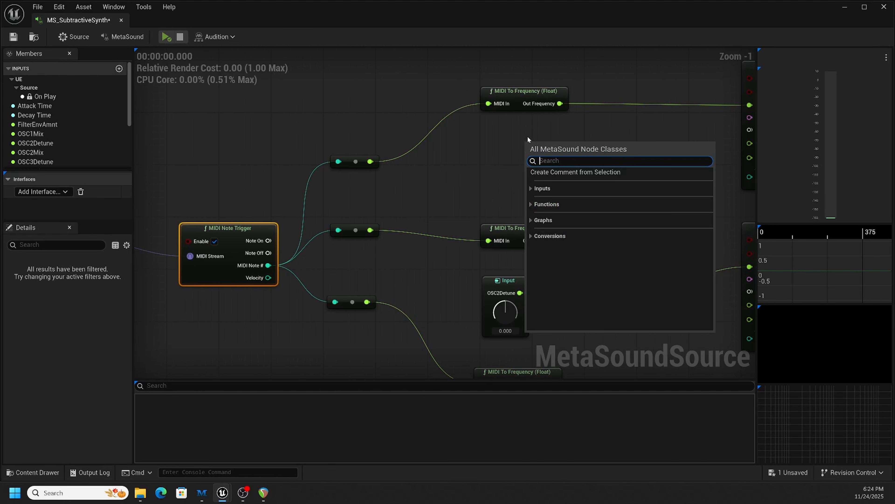
pyautogui.write('midi')
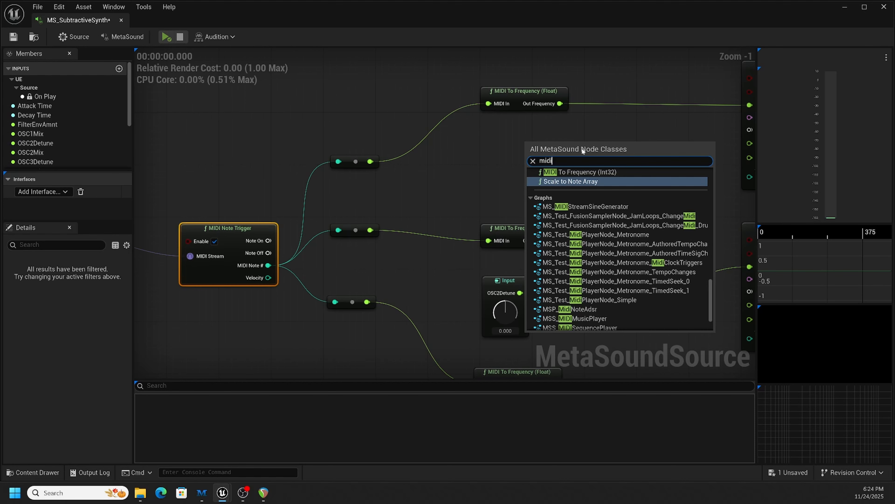
pyautogui.click(581, 172)
pyautogui.moveTo(579, 147); pyautogui.dragTo(535, 131)
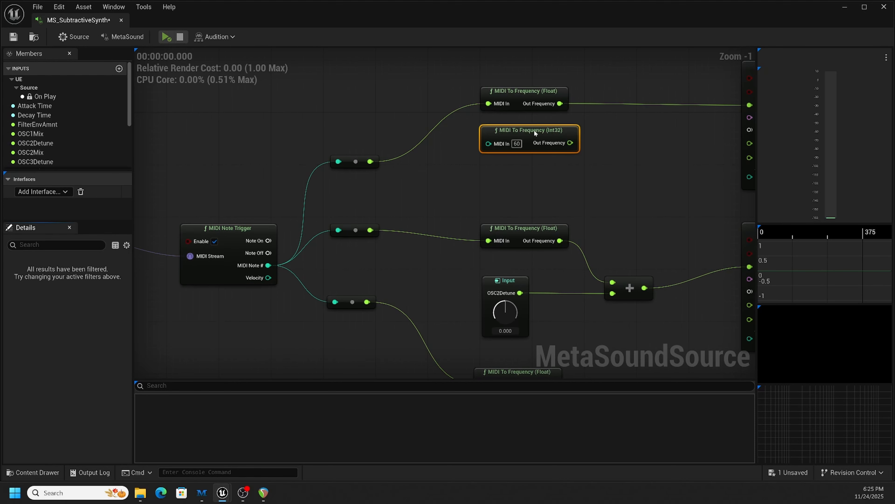
pyautogui.click(537, 92)
pyautogui.moveTo(664, 108); pyautogui.dragTo(551, 92, button='right')
pyautogui.press('Delete')
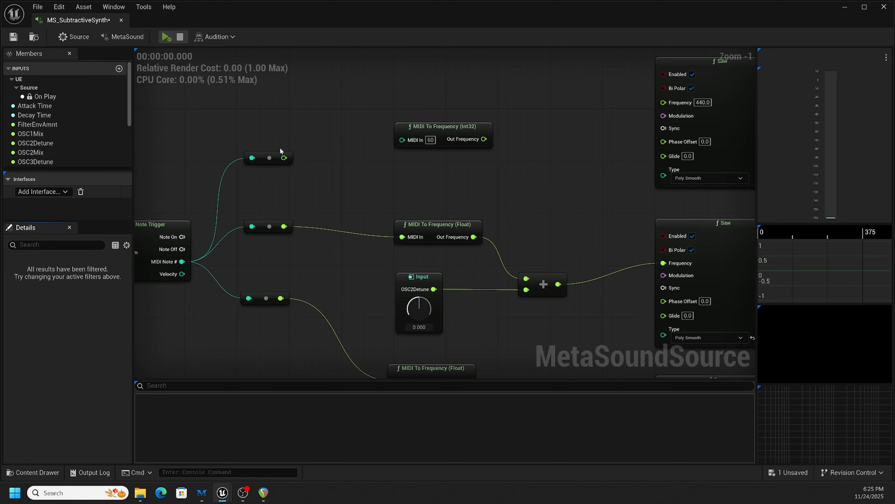
# Step: Delete the three conversion nodes after the MIDI Note Trigger and move the Int32 node up into the removed Float node's place
pyautogui.moveTo(240, 136); pyautogui.dragTo(297, 326)
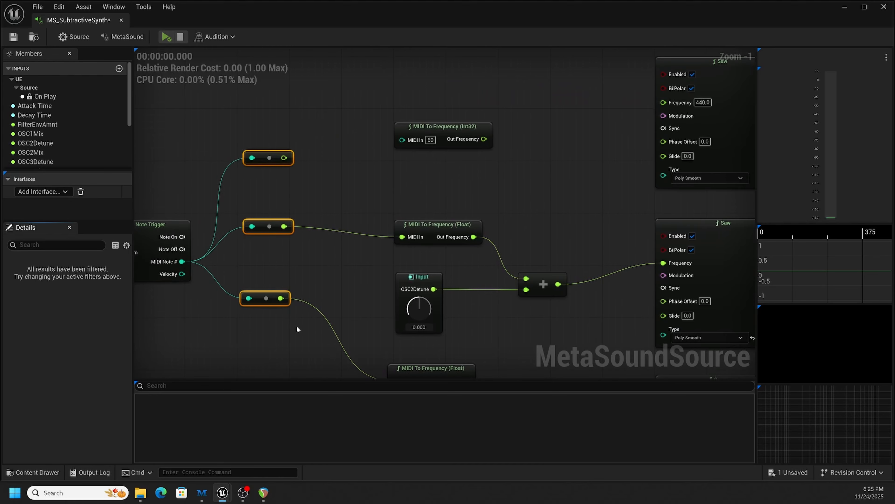
pyautogui.press('Delete')
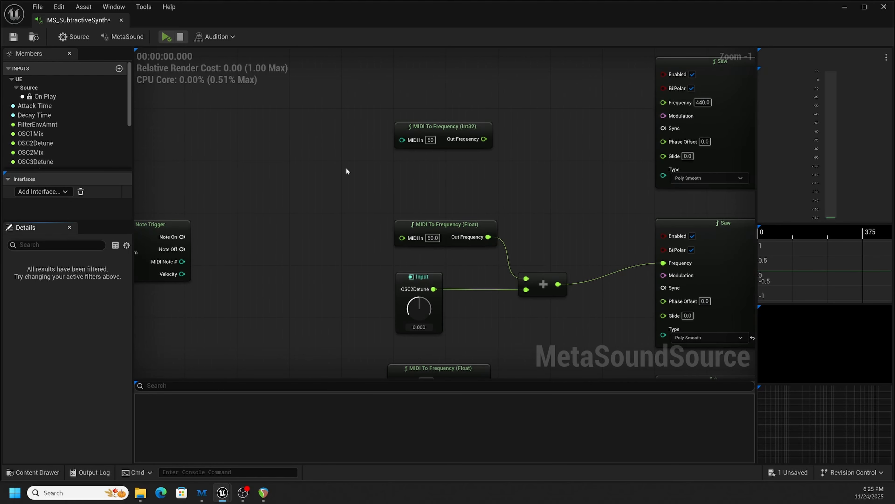
pyautogui.moveTo(457, 134); pyautogui.dragTo(457, 94)
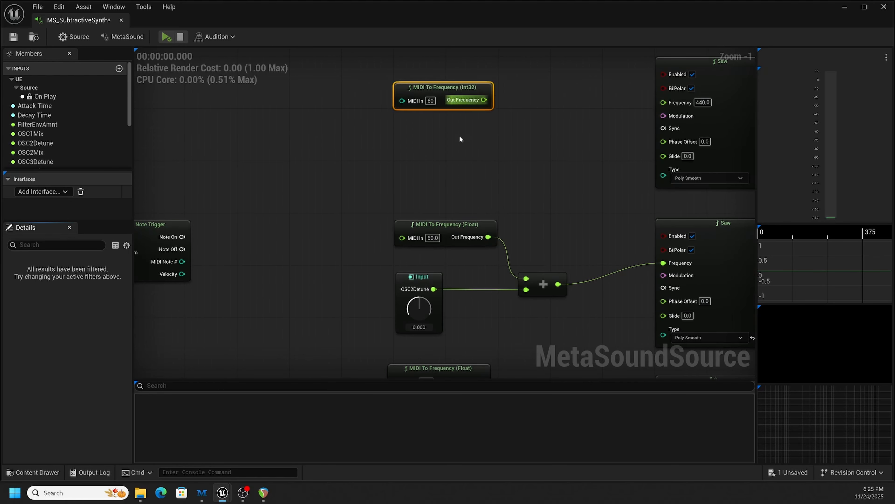
# Step: Replace the MIDI To Frequency (Float) node above OSC2Detune with a MIDI To Frequency (Int32) node
pyautogui.click(459, 221)
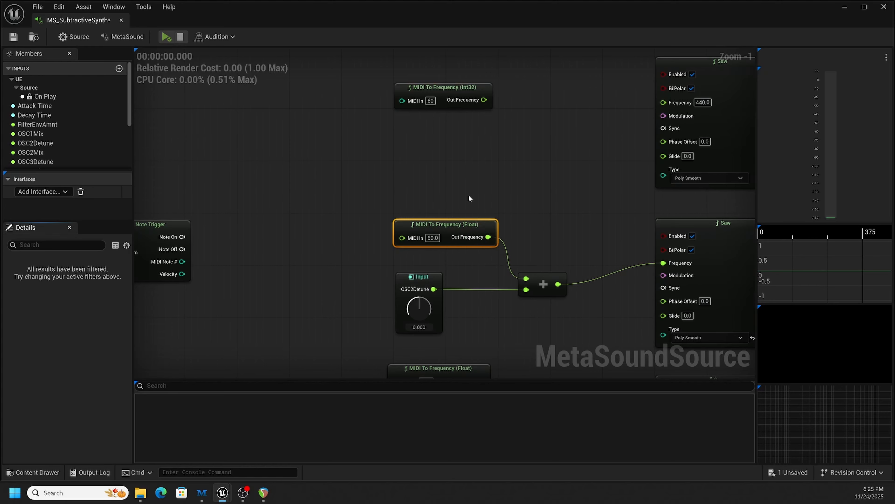
pyautogui.press('Delete')
pyautogui.click(452, 86)
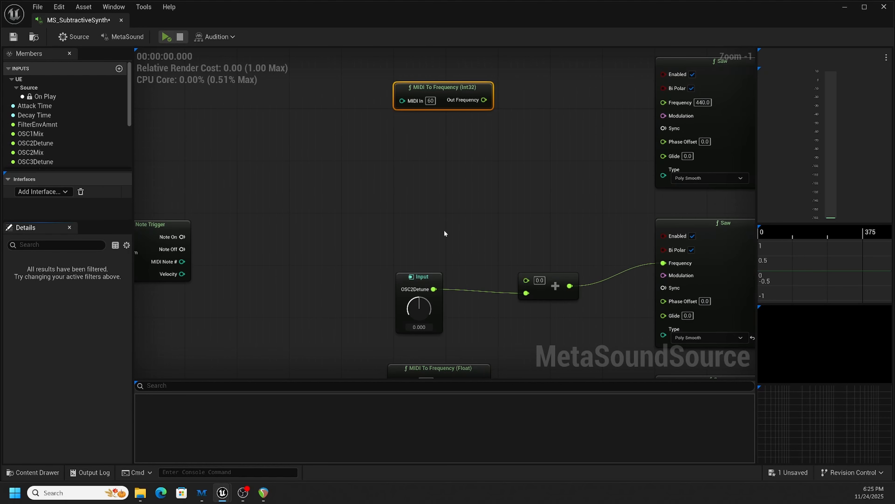
pyautogui.rightClick(440, 220)
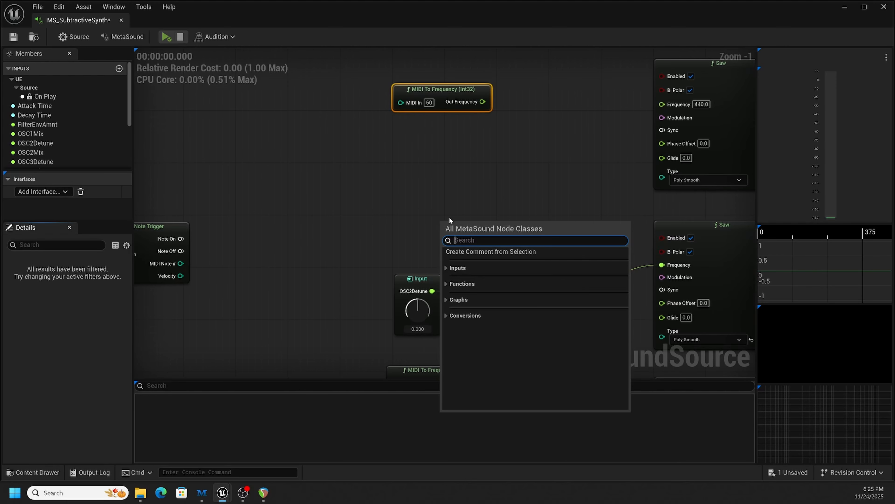
pyautogui.write('midinote')
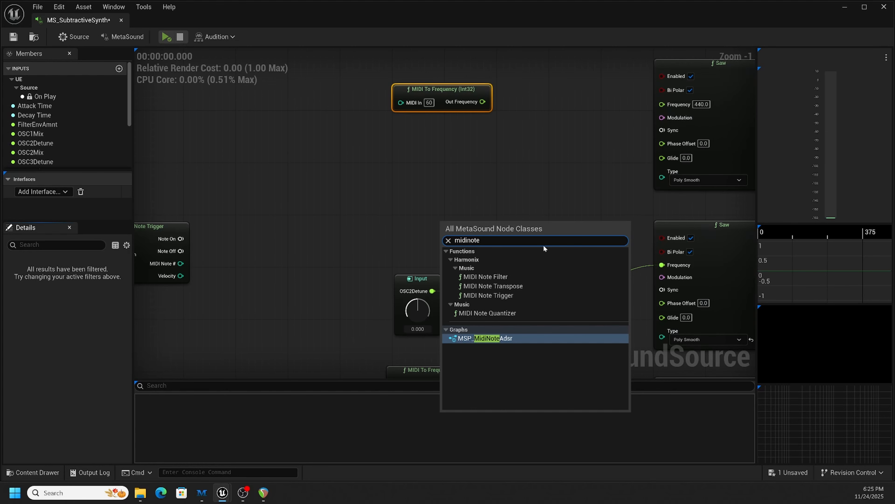
pyautogui.press('BackSpace')
pyautogui.press('BackSpace')
pyautogui.press('BackSpace')
pyautogui.press('BackSpace')
pyautogui.write('to')
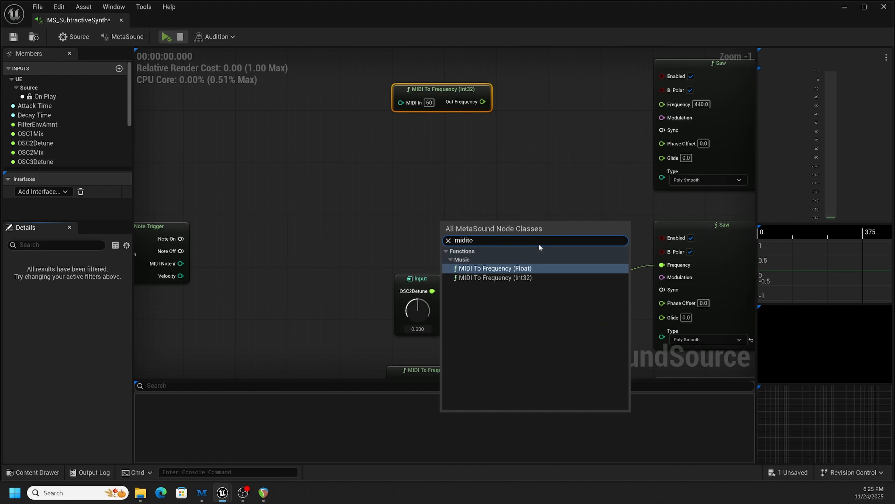
pyautogui.click(523, 282)
pyautogui.moveTo(474, 219); pyautogui.dragTo(431, 219)
pyautogui.moveTo(549, 230); pyautogui.dragTo(513, 120, button='right')
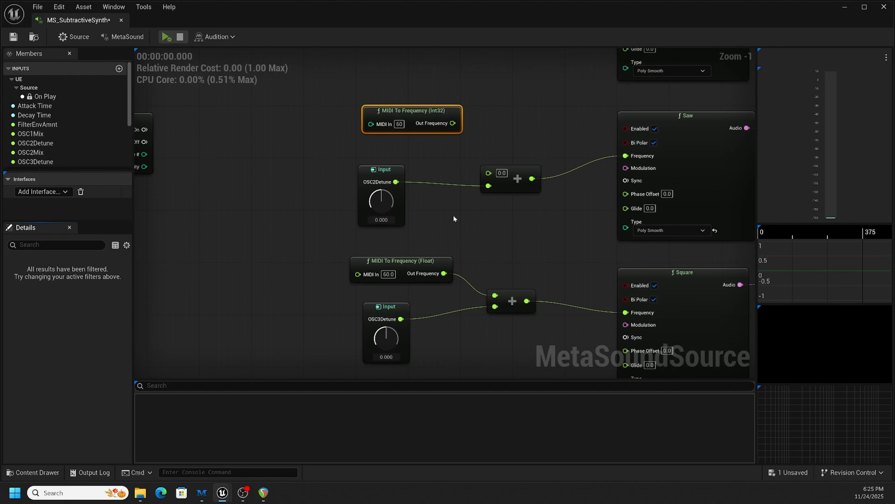
# Step: Replace the MIDI To Frequency (Float) node above OSC3Detune with a MIDI To Frequency (Int32) node
pyautogui.click(431, 261)
pyautogui.press('Delete')
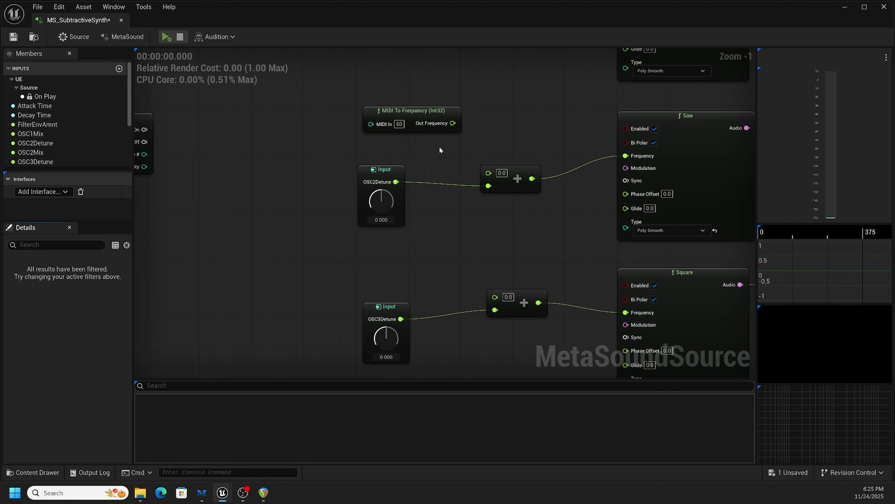
pyautogui.rightClick(392, 249)
pyautogui.write('midi')
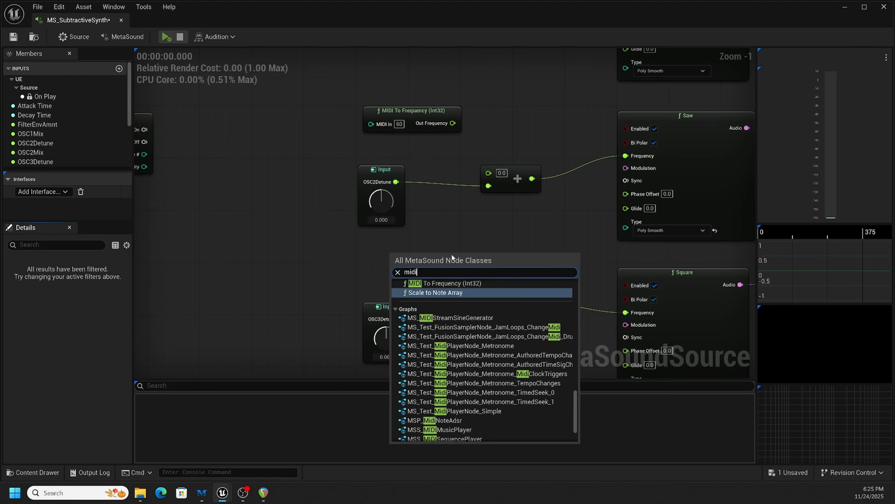
pyautogui.write('tof')
pyautogui.click(445, 310)
pyautogui.moveTo(330, 231); pyautogui.dragTo(348, 239, button='right')
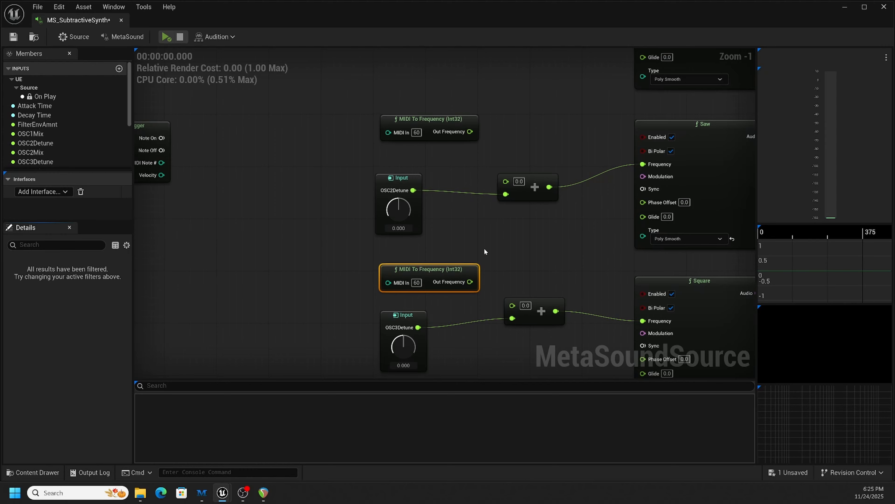
# Step: Connect the MIDI Note Trigger's MIDI Note # output to the MIDI In of all three MIDI To Frequency (Int32) nodes
pyautogui.moveTo(487, 224); pyautogui.dragTo(502, 278, button='right')
pyautogui.moveTo(511, 219)
pyautogui.mouseDown(button='right')
pyautogui.moveTo(510, 191)
pyautogui.moveTo(507, 212)
pyautogui.mouseUp(button='right')
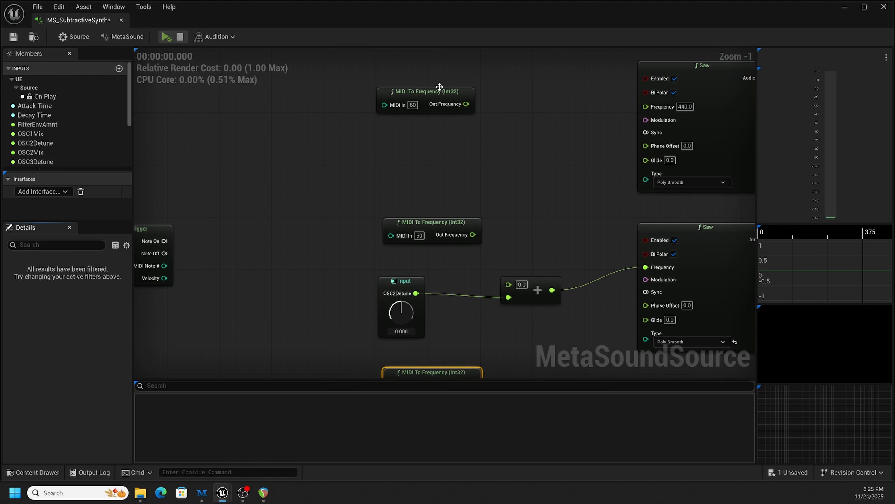
pyautogui.moveTo(173, 256); pyautogui.dragTo(393, 98)
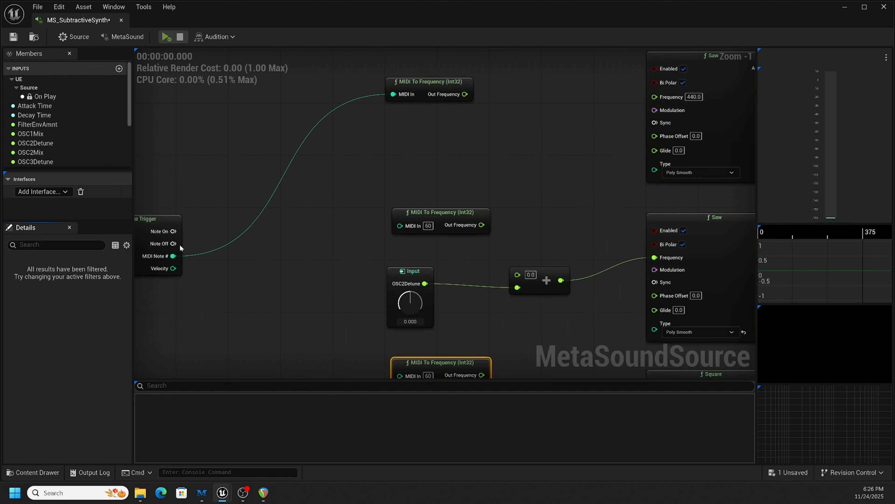
pyautogui.moveTo(173, 256); pyautogui.dragTo(399, 226)
pyautogui.moveTo(320, 237); pyautogui.dragTo(354, 197, button='right')
pyautogui.moveTo(219, 175); pyautogui.dragTo(449, 296)
pyautogui.click(394, 228)
pyautogui.moveTo(219, 175); pyautogui.dragTo(444, 297)
# Step: Connect the first Int32 node's Out Frequency to the first Saw's Frequency, and the other two to their detune Add nodes
pyautogui.moveTo(395, 232); pyautogui.dragTo(333, 274, button='right')
pyautogui.moveTo(489, 95); pyautogui.dragTo(461, 143, button='right')
pyautogui.moveTo(422, 104); pyautogui.dragTo(610, 104)
pyautogui.moveTo(426, 233); pyautogui.dragTo(472, 282)
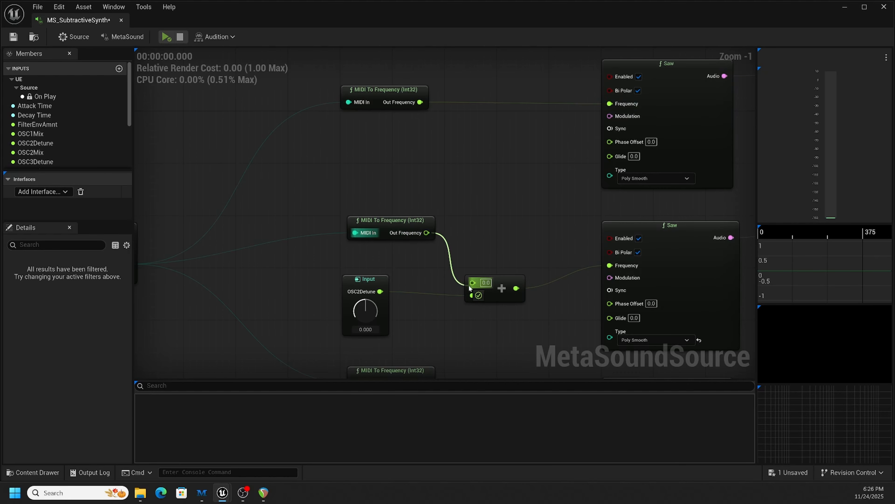
pyautogui.moveTo(496, 290); pyautogui.dragTo(496, 135, button='right')
pyautogui.moveTo(444, 228); pyautogui.dragTo(496, 251)
# Step: Examine the MIDI Note Trigger's Note On, Note Off and MIDI Note # outputs and their wiring towards the oscillators
pyautogui.moveTo(486, 206); pyautogui.dragTo(536, 205, button='right')
pyautogui.scroll(-3, 409, 183)
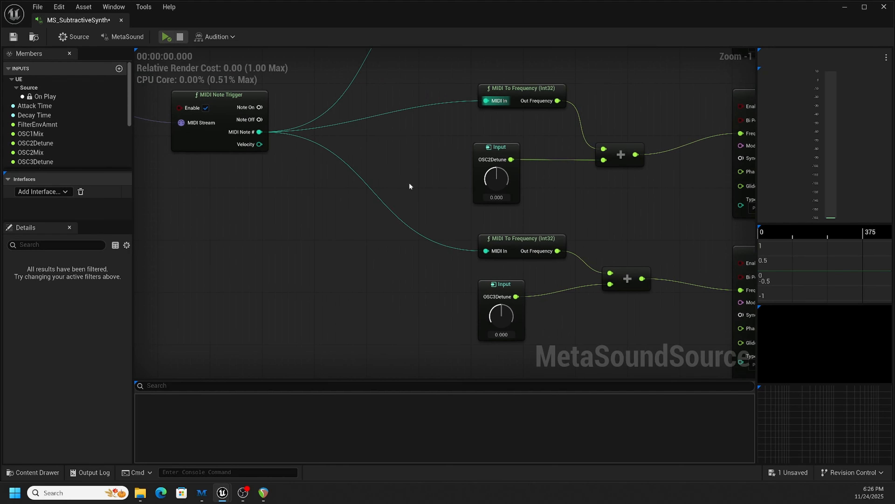
pyautogui.scroll(4, 293, 205)
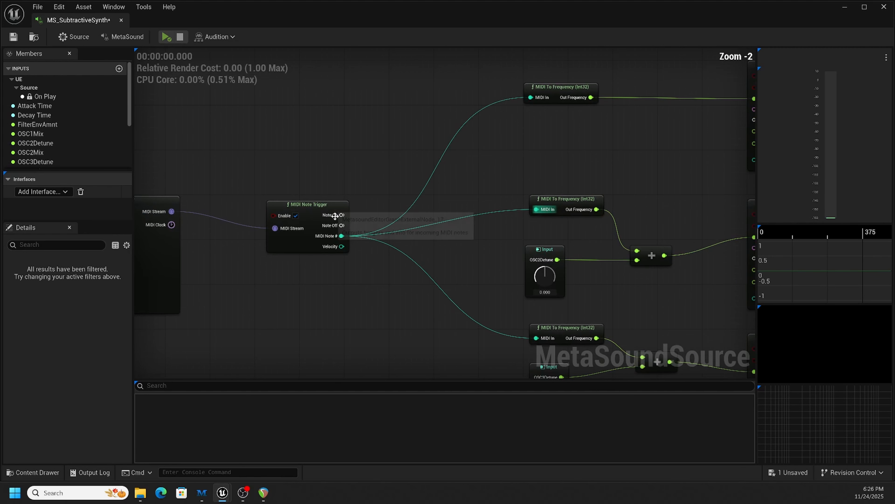
pyautogui.moveTo(337, 205); pyautogui.dragTo(457, 122, button='right')
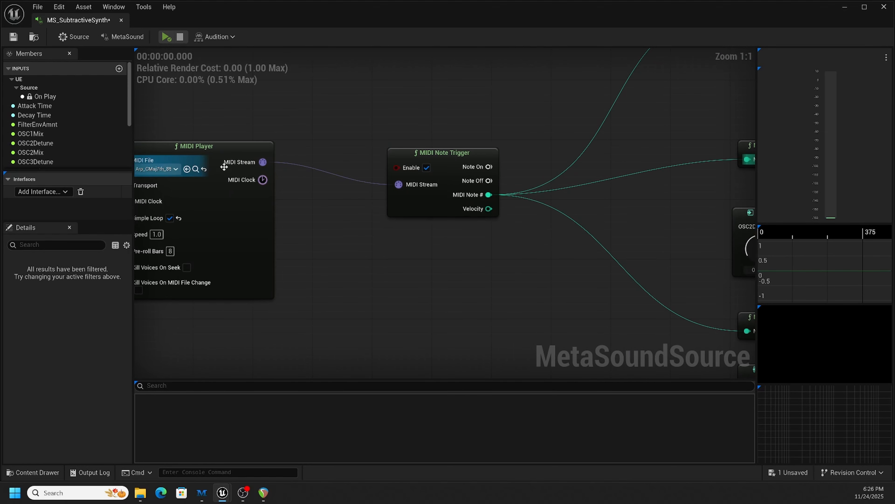
pyautogui.moveTo(468, 242); pyautogui.dragTo(410, 236, button='right')
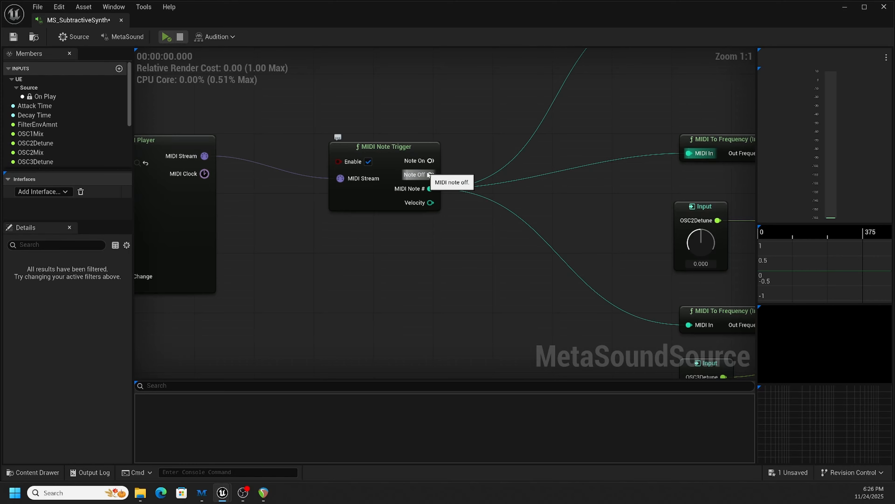
pyautogui.moveTo(434, 173); pyautogui.dragTo(418, 150, button='right')
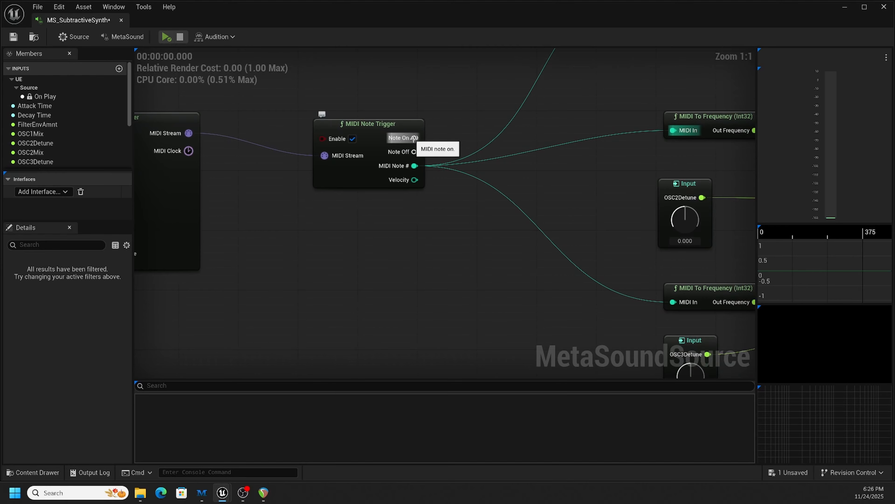
pyautogui.scroll(-2, 441, 152)
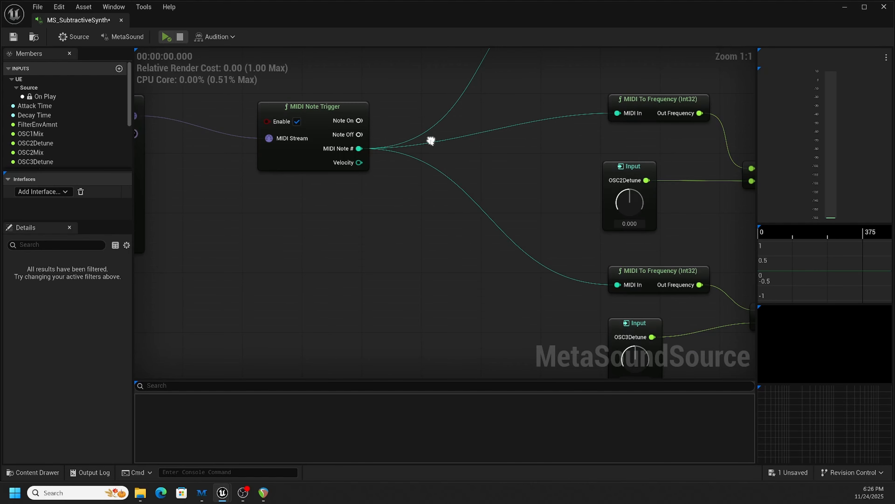
pyautogui.moveTo(441, 149); pyautogui.dragTo(356, 152, button='right')
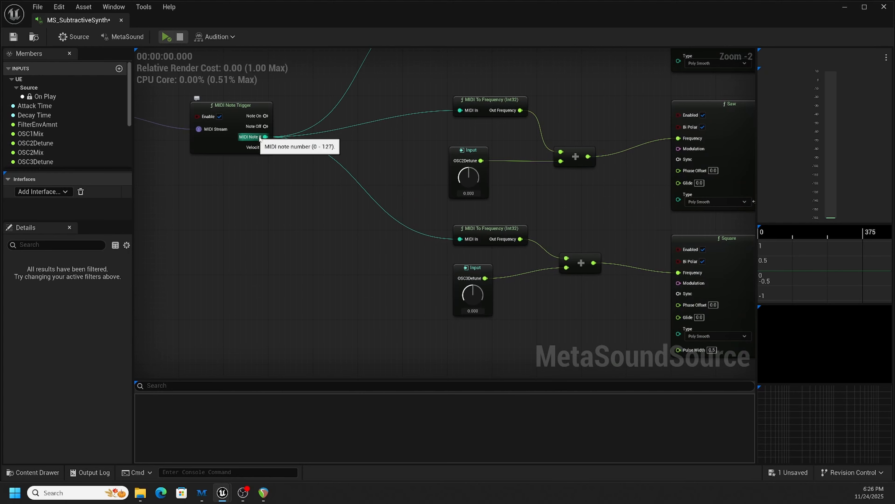
pyautogui.moveTo(385, 151); pyautogui.dragTo(362, 221, button='right')
pyautogui.moveTo(396, 287); pyautogui.dragTo(378, 188, button='right')
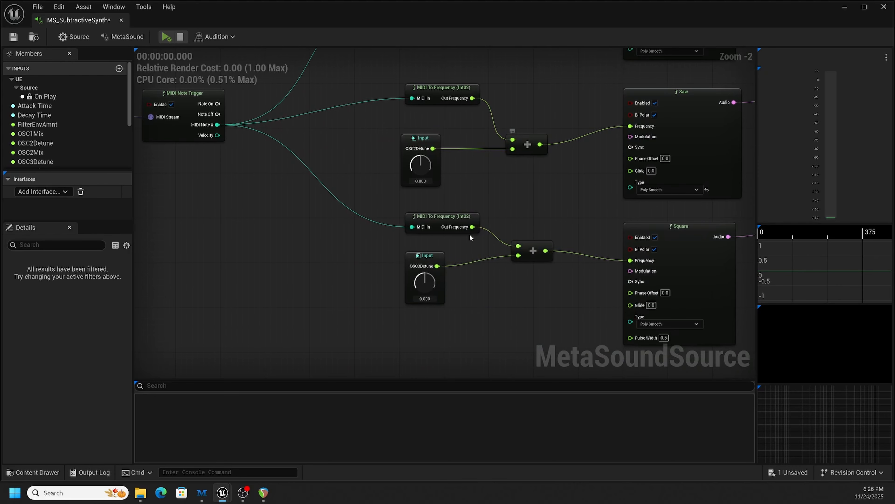
# Step: Connect the MIDI Note Trigger's Note On output to the Trigger Attack input of ADSR Envelope (Float)
pyautogui.moveTo(469, 235); pyautogui.dragTo(445, 181, button='right')
pyautogui.moveTo(203, 141); pyautogui.dragTo(235, 173, button='right')
pyautogui.moveTo(223, 83); pyautogui.dragTo(660, 110)
# Step: Disconnect the On Play input from ADSR Envelope (Audio) and move it to the empty area beside the MIDI Player
pyautogui.moveTo(473, 98); pyautogui.dragTo(371, 204)
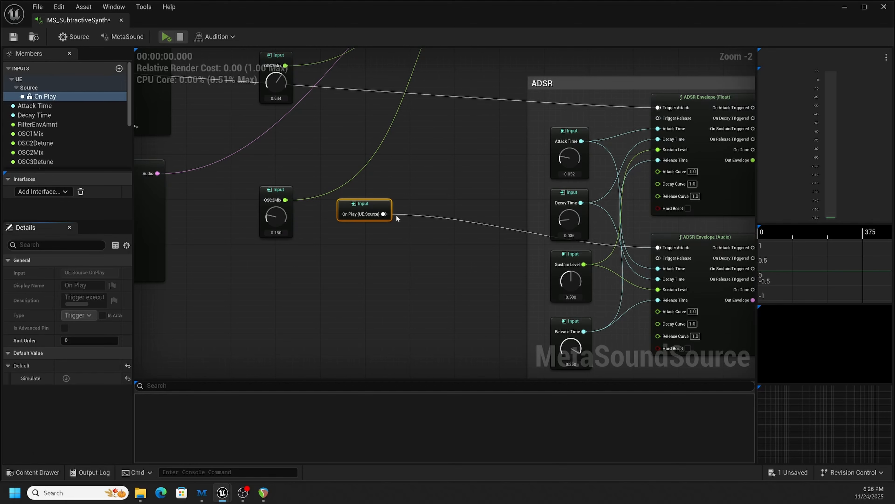
pyautogui.click(412, 216)
pyautogui.keyDown('alt'); pyautogui.click(413, 215); pyautogui.keyUp('alt')
pyautogui.moveTo(357, 205); pyautogui.dragTo(159, 255)
pyautogui.scroll(-3, 281, 279)
pyautogui.moveTo(179, 263); pyautogui.dragTo(351, 284, button='right')
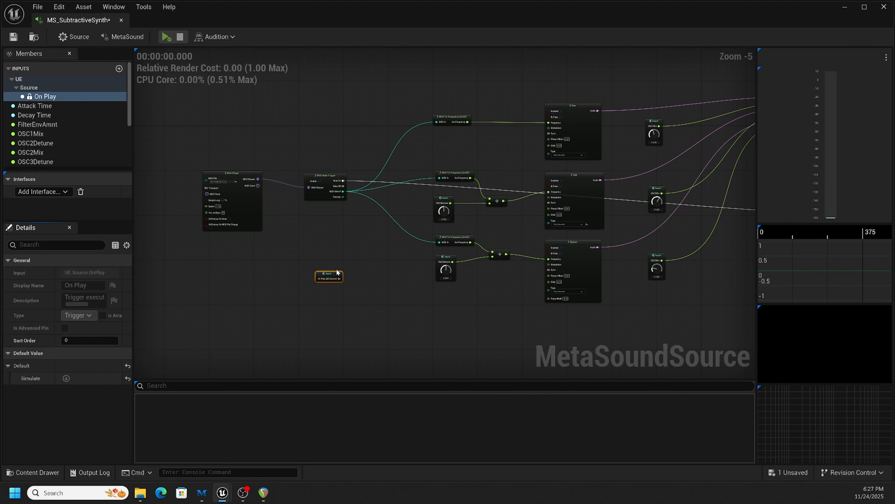
pyautogui.moveTo(336, 270); pyautogui.dragTo(164, 132)
# Step: Trace the Note On wire from the MIDI Note Trigger to the ADSR envelopes and examine their trigger inputs
pyautogui.moveTo(361, 265); pyautogui.dragTo(153, 211, button='right')
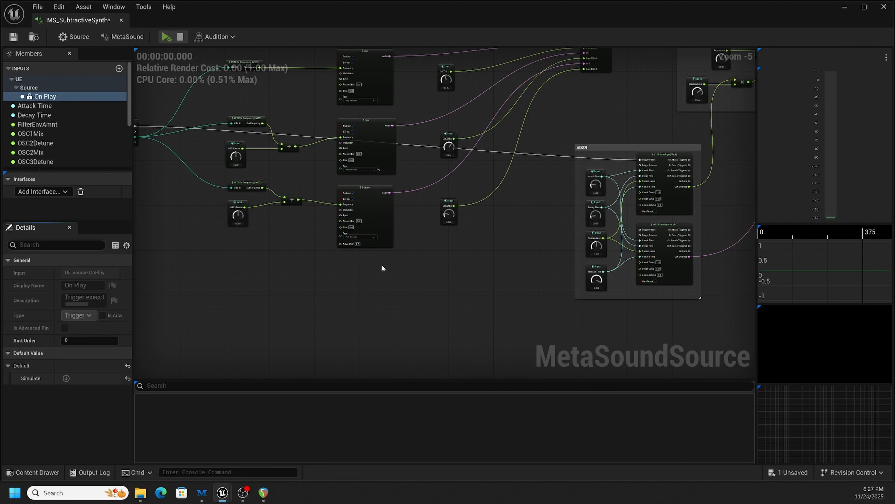
pyautogui.moveTo(437, 255); pyautogui.dragTo(521, 263, button='right')
pyautogui.scroll(4, 230, 155)
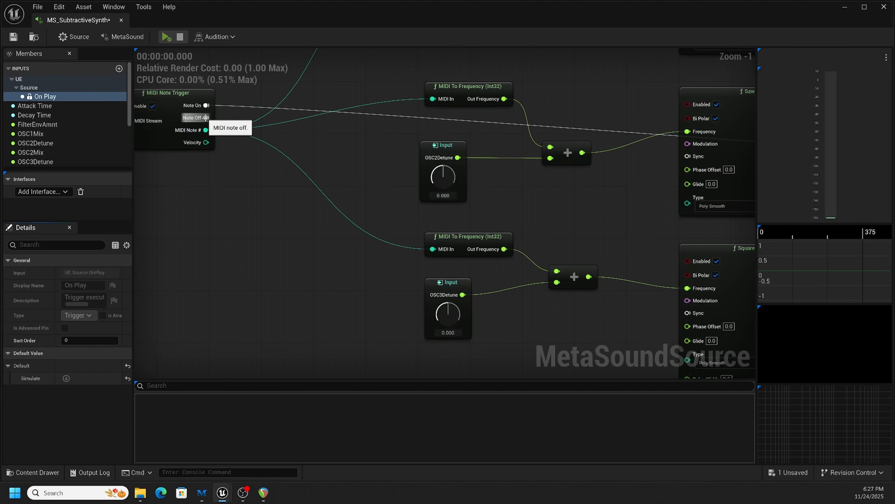
pyautogui.moveTo(357, 166); pyautogui.dragTo(303, 180, button='right')
pyautogui.moveTo(652, 184); pyautogui.dragTo(465, 198, button='right')
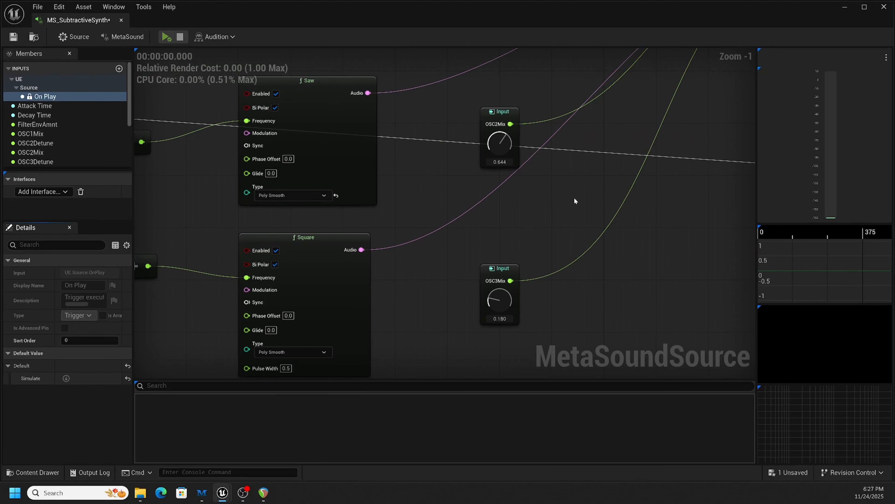
pyautogui.moveTo(722, 211); pyautogui.dragTo(479, 206, button='right')
pyautogui.moveTo(689, 194); pyautogui.dragTo(551, 118, button='right')
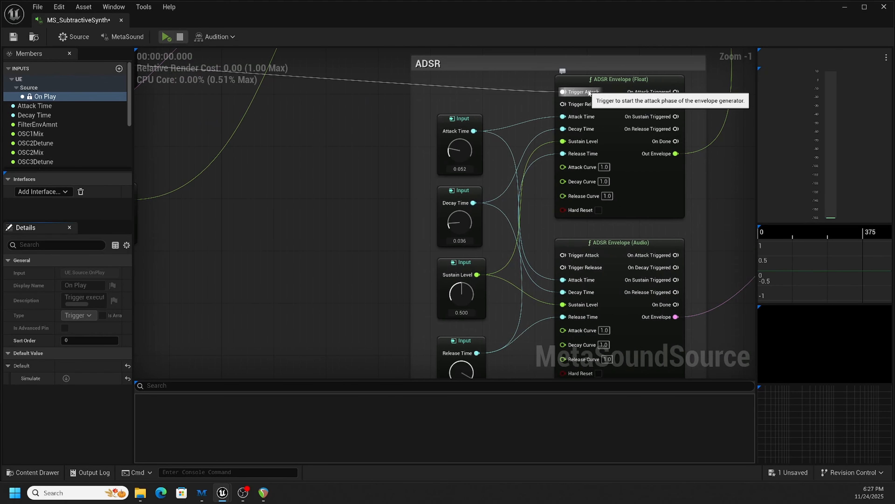
pyautogui.scroll(-5, 382, 151)
pyautogui.moveTo(365, 180); pyautogui.dragTo(518, 216, button='right')
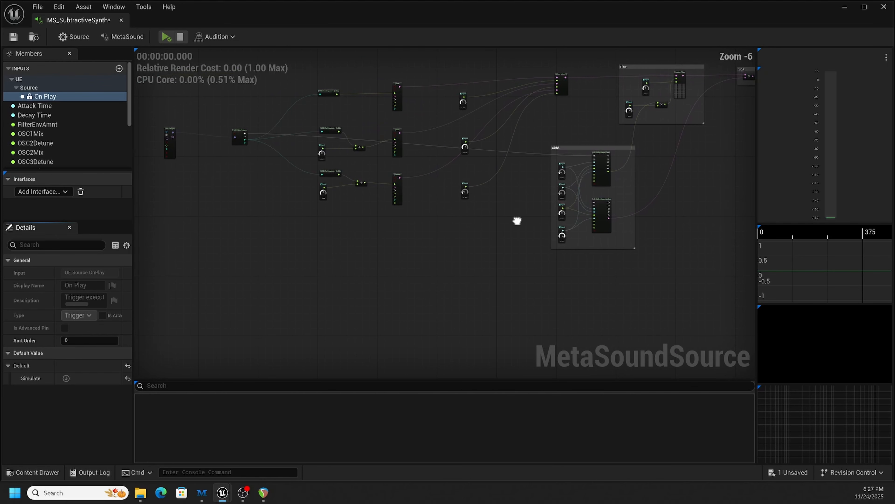
pyautogui.scroll(4, 538, 180)
pyautogui.moveTo(536, 180); pyautogui.dragTo(519, 154, button='right')
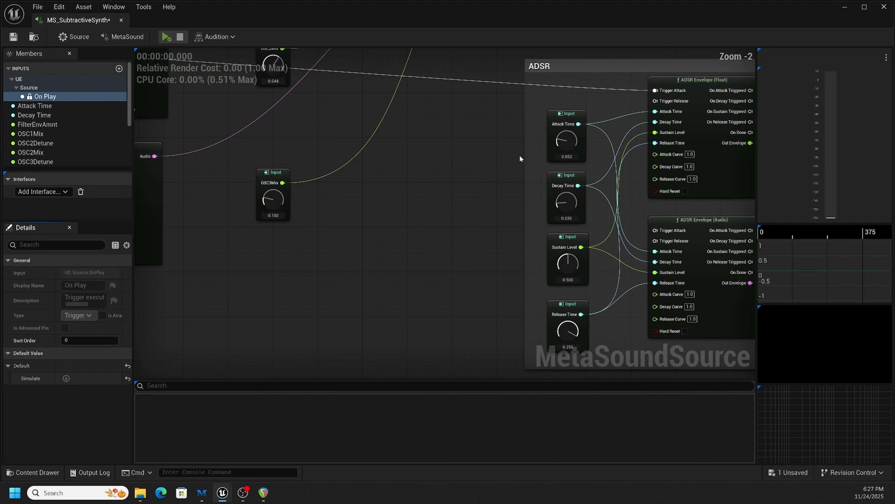
# Step: Add a reroute point to the Note On wire before the ADSR group and branch it to Trigger Attack of ADSR Envelope (Audio)
pyautogui.doubleClick(491, 83)
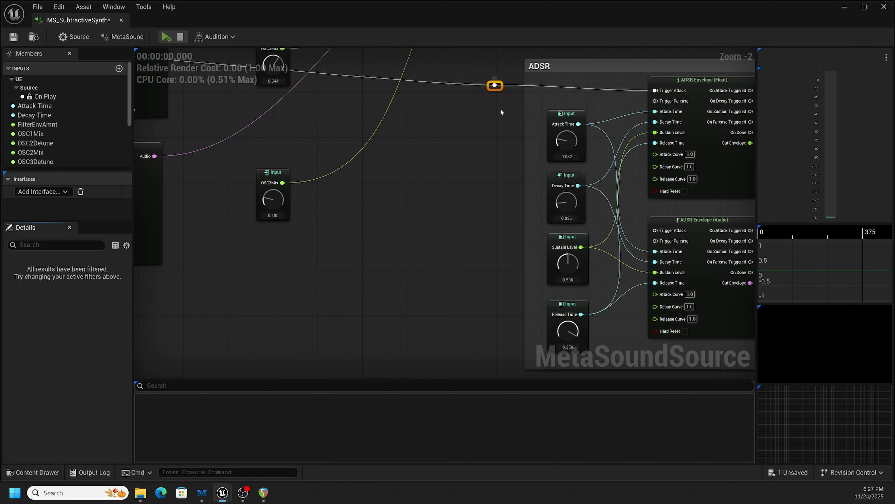
pyautogui.moveTo(500, 109); pyautogui.dragTo(468, 99, button='right')
pyautogui.moveTo(465, 76); pyautogui.dragTo(623, 220)
pyautogui.moveTo(474, 187); pyautogui.dragTo(451, 152, button='right')
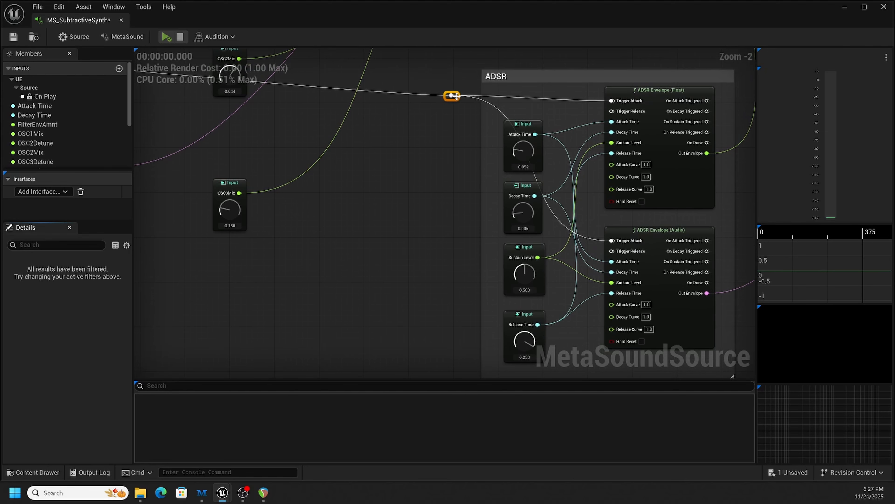
# Step: Move the Note On reroute point into the empty area below the oscillators, short of the ADSR group
pyautogui.moveTo(457, 97); pyautogui.dragTo(237, 265)
pyautogui.moveTo(248, 258); pyautogui.dragTo(585, 189, button='right')
pyautogui.moveTo(565, 173); pyautogui.dragTo(676, 284)
pyautogui.moveTo(723, 192); pyautogui.dragTo(571, 220, button='right')
pyautogui.moveTo(558, 180); pyautogui.dragTo(620, 161, button='right')
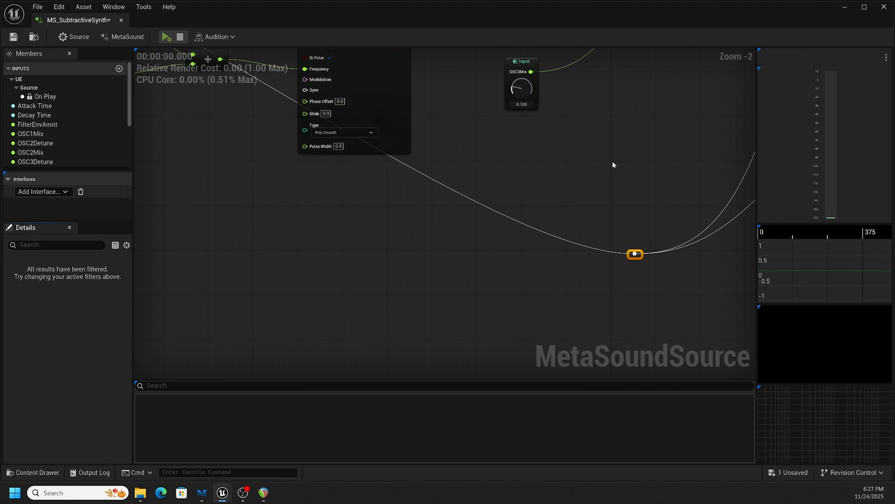
# Step: Add a second reroute point to the Note On wire and place it below the OSC3Detune input so the wire runs beneath the oscillators
pyautogui.scroll(-2, 500, 143)
pyautogui.moveTo(404, 204); pyautogui.dragTo(553, 201, button='right')
pyautogui.click(563, 175)
pyautogui.doubleClick(563, 178)
pyautogui.moveTo(566, 178); pyautogui.dragTo(312, 206)
# Step: Connect the MIDI Note Trigger's Note Off output to the Trigger Release input of ADSR Envelope (Float)
pyautogui.moveTo(391, 154); pyautogui.dragTo(622, 198, button='right')
pyautogui.scroll(-1, 537, 235)
pyautogui.scroll(2, 457, 143)
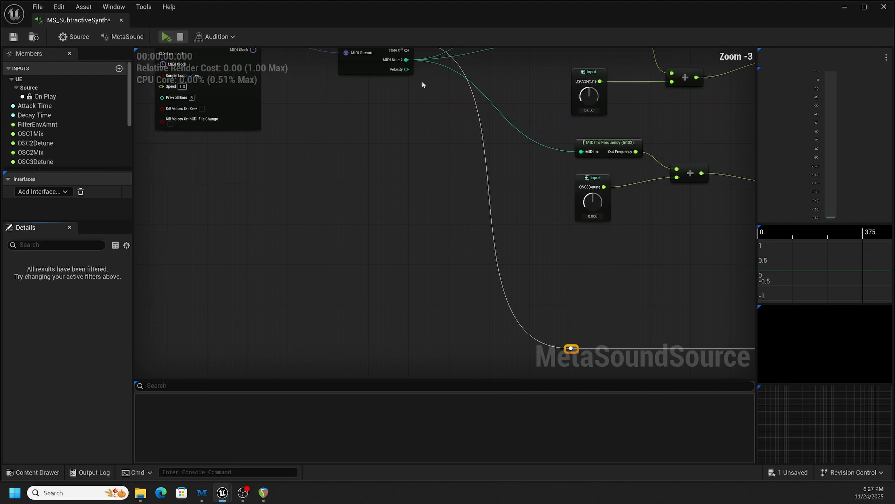
pyautogui.moveTo(429, 114); pyautogui.dragTo(417, 176, button='right')
pyautogui.moveTo(394, 122); pyautogui.dragTo(587, 178)
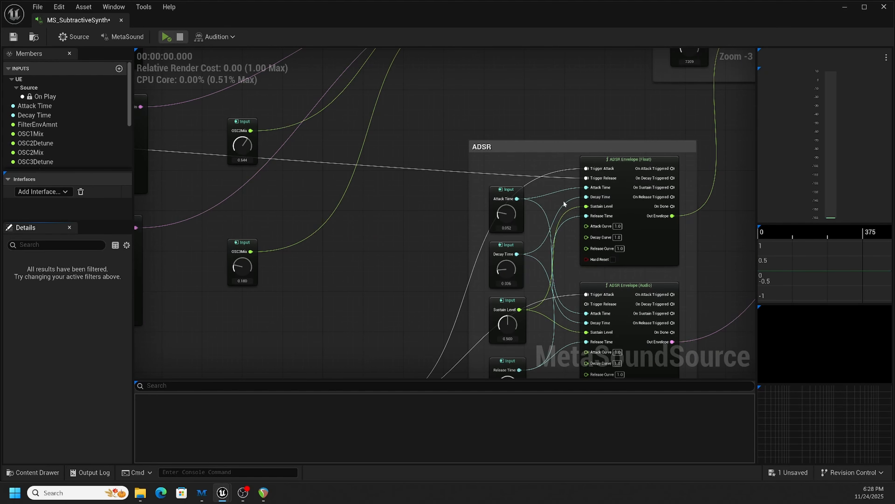
# Step: Add a reroute point to the Note Off wire and branch it to Trigger Release of ADSR Envelope (Audio)
pyautogui.moveTo(413, 232); pyautogui.dragTo(460, 164, button='right')
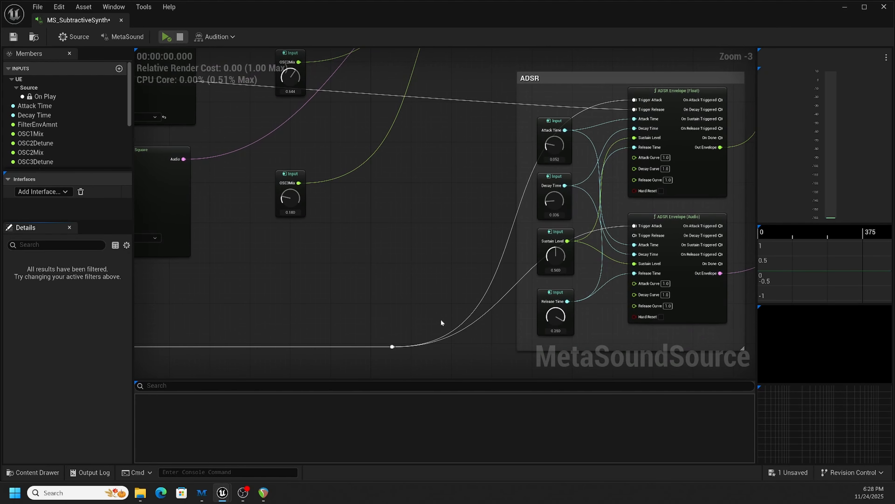
pyautogui.doubleClick(425, 100)
pyautogui.moveTo(431, 100); pyautogui.dragTo(634, 236)
pyautogui.moveTo(456, 196); pyautogui.dragTo(459, 178, button='right')
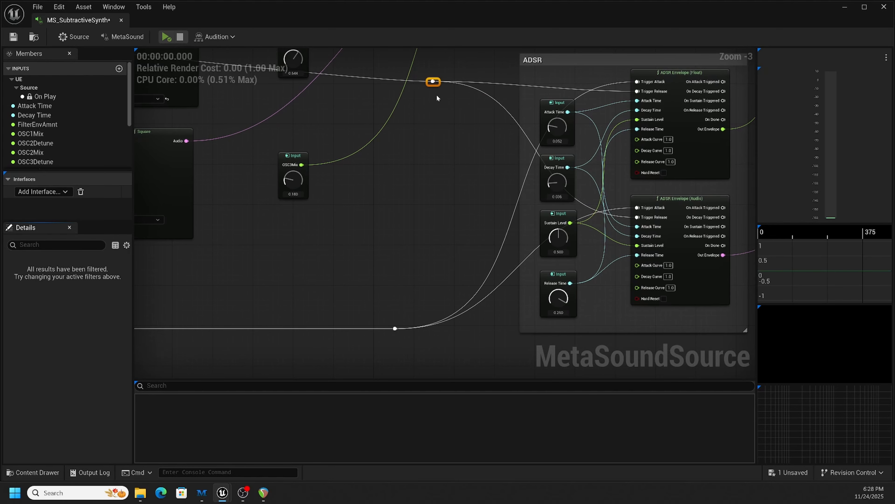
# Step: Route the Note Off wire beneath the oscillators with two reroute points placed just under the Note On wire's reroute points
pyautogui.moveTo(433, 82); pyautogui.dragTo(396, 339)
pyautogui.moveTo(397, 239)
pyautogui.mouseDown(button='right')
pyautogui.moveTo(448, 159)
pyautogui.moveTo(577, 167)
pyautogui.mouseUp(button='right')
pyautogui.moveTo(453, 171); pyautogui.dragTo(678, 195, button='right')
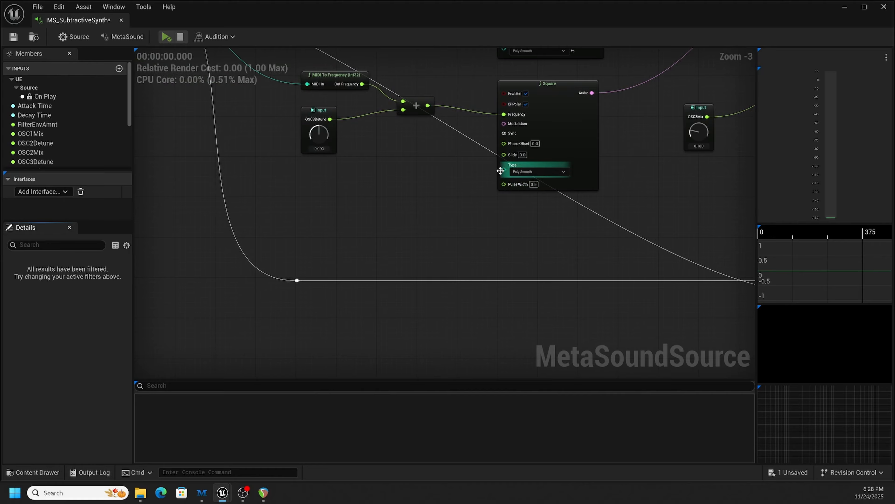
pyautogui.doubleClick(476, 143)
pyautogui.moveTo(482, 145); pyautogui.dragTo(310, 284)
pyautogui.click(369, 225)
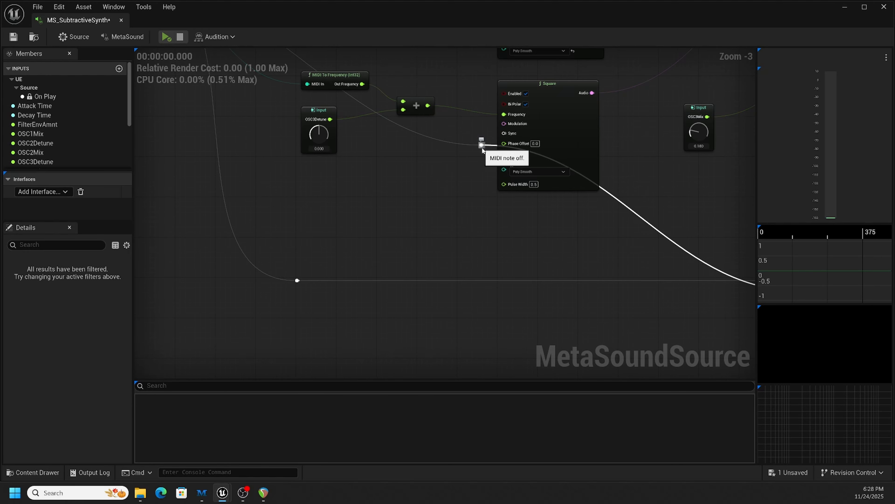
pyautogui.moveTo(482, 146); pyautogui.dragTo(300, 298)
pyautogui.scroll(-2, 342, 222)
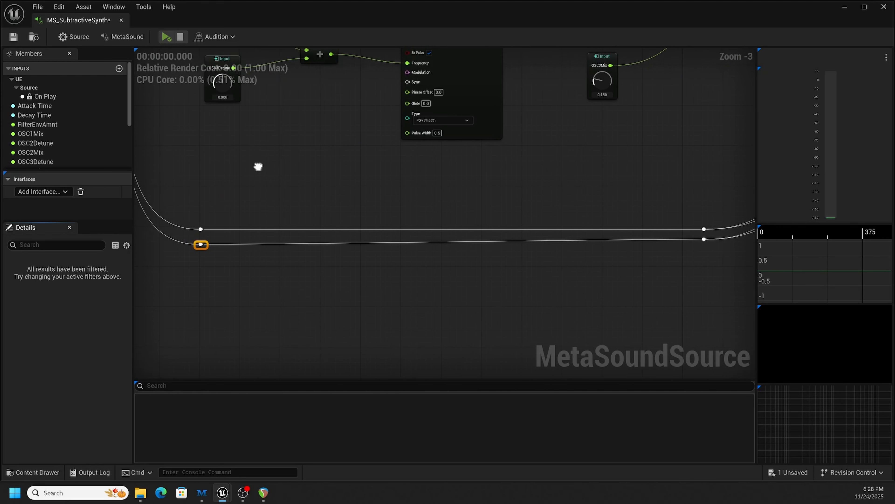
# Step: Examine the rerouted Note On and Note Off wires from the MIDI Note Trigger to the ADSR group
pyautogui.moveTo(603, 183); pyautogui.dragTo(563, 251, button='right')
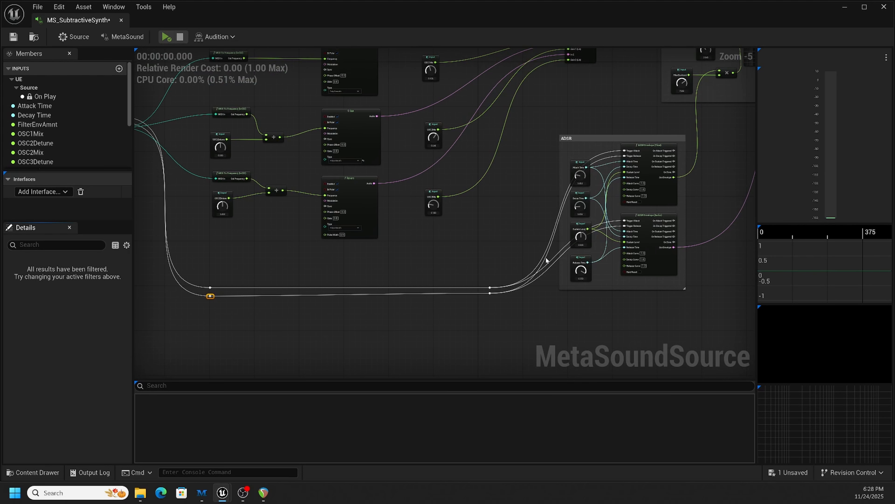
pyautogui.moveTo(436, 220)
pyautogui.mouseDown(button='right')
pyautogui.moveTo(640, 260)
pyautogui.moveTo(421, 214)
pyautogui.mouseUp(button='right')
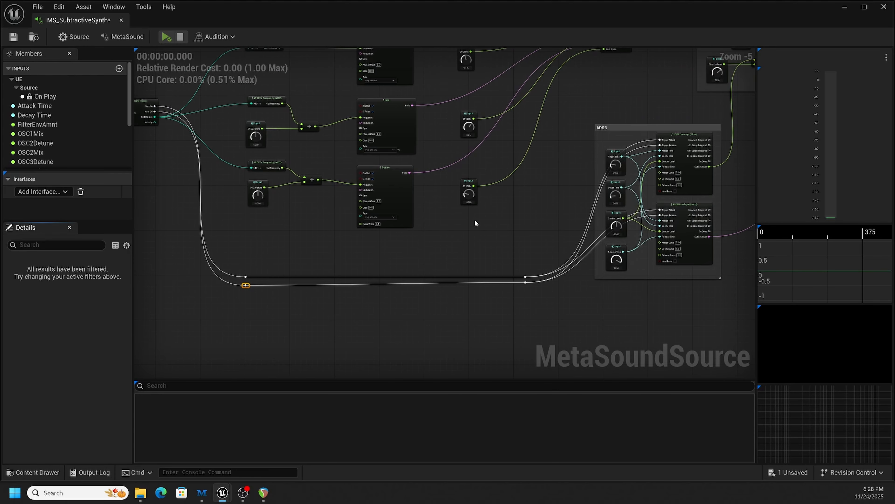
pyautogui.moveTo(436, 250); pyautogui.dragTo(405, 253, button='right')
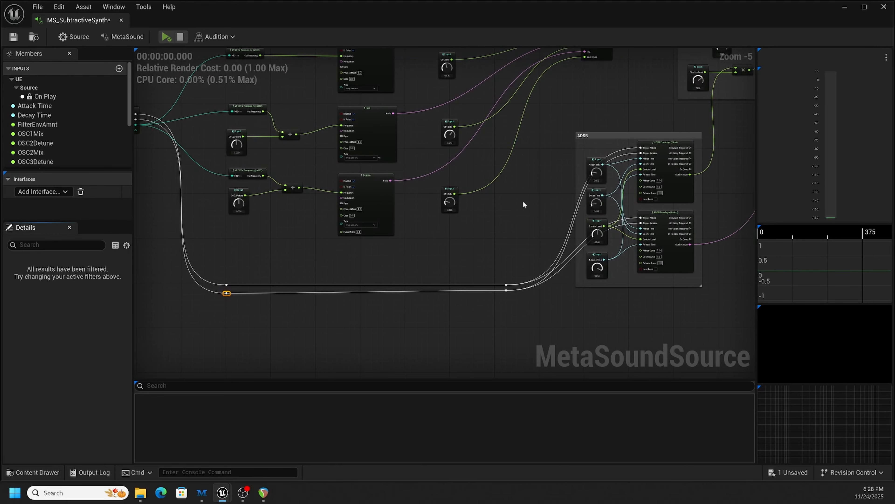
pyautogui.moveTo(502, 204); pyautogui.dragTo(516, 240, button='right')
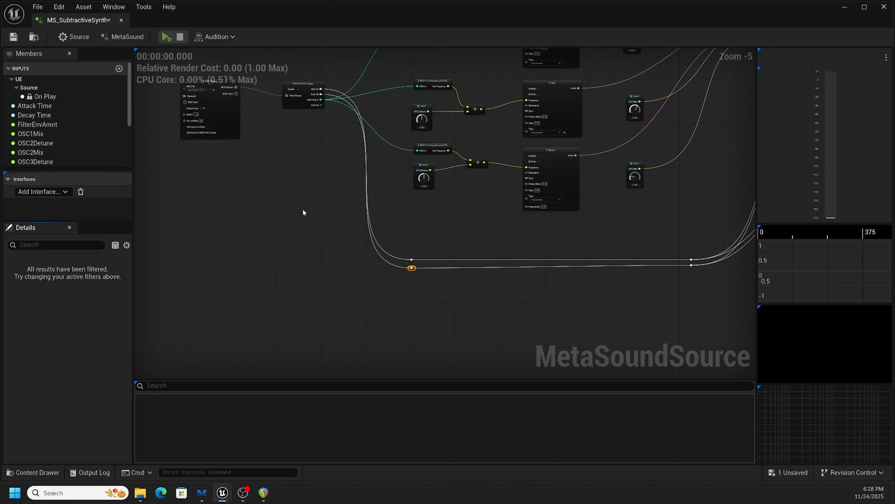
pyautogui.moveTo(303, 212); pyautogui.dragTo(343, 232, button='right')
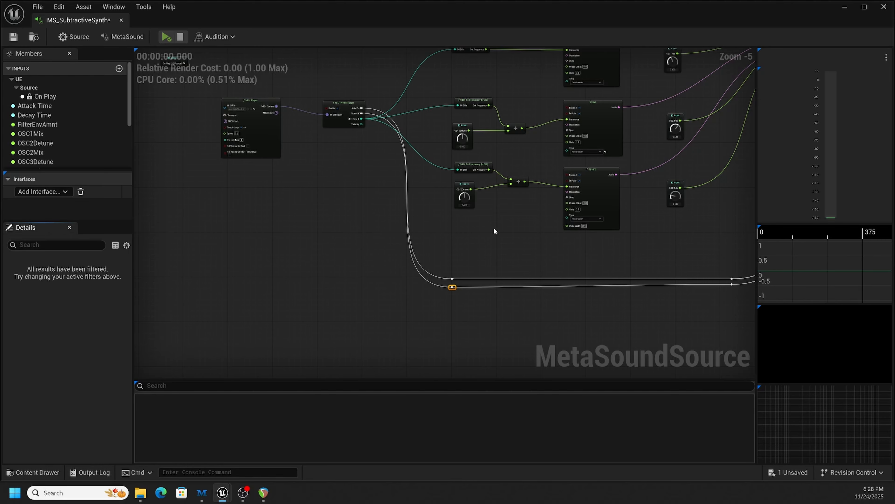
pyautogui.moveTo(494, 230); pyautogui.dragTo(404, 222, button='right')
pyautogui.moveTo(578, 226); pyautogui.dragTo(641, 225, button='right')
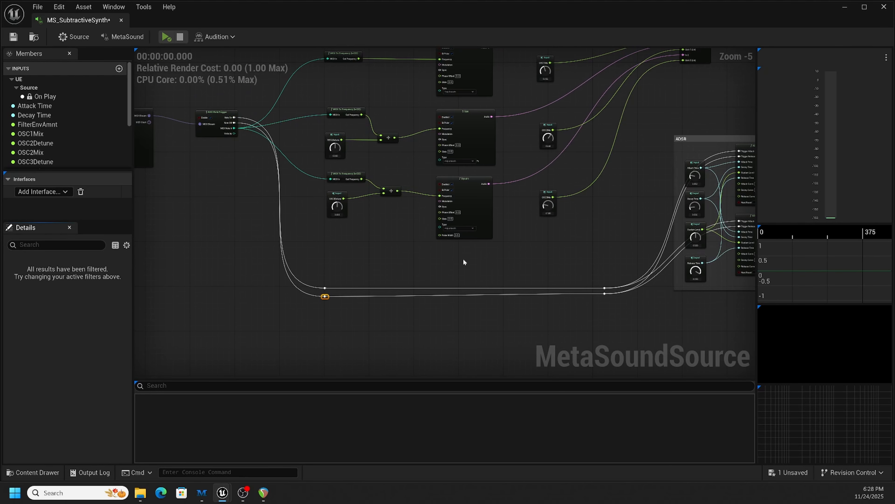
# Step: Select Arp_CMaj7th_85bpm as the MIDI Player's MIDI File
pyautogui.scroll(3, 463, 260)
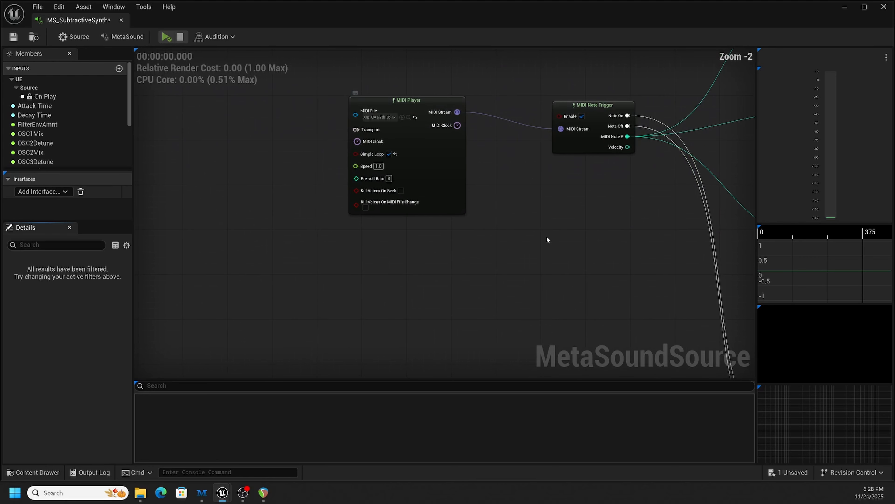
pyautogui.moveTo(546, 236); pyautogui.dragTo(581, 227, button='right')
pyautogui.click(431, 108)
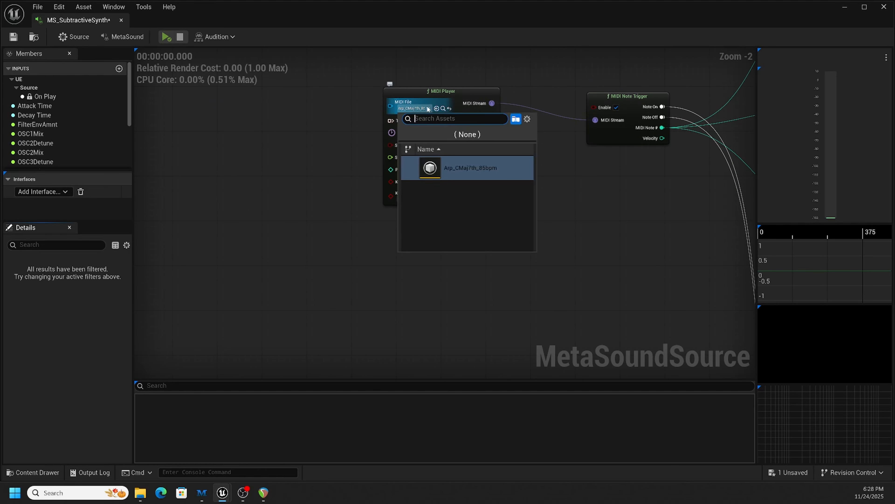
pyautogui.click(508, 173)
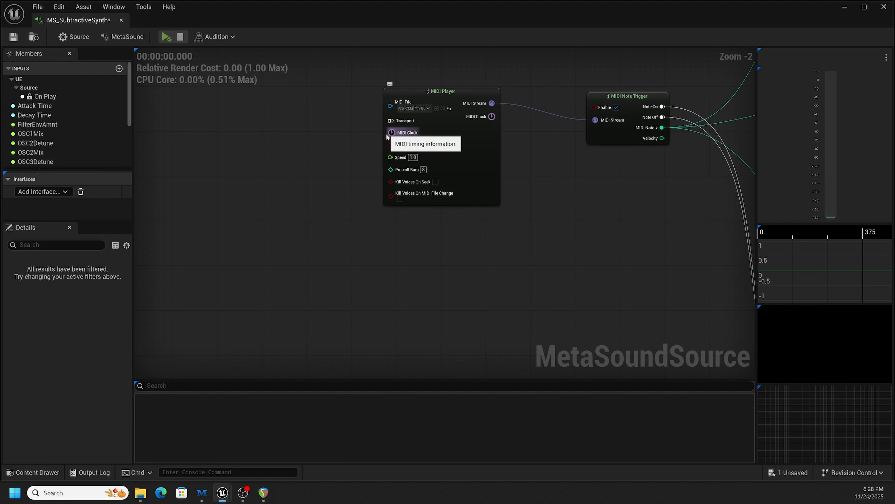
# Step: Move the On Play input further from the MIDI Player and add a Trigger To Music Transport node between them, feeding the player's Transport input
pyautogui.moveTo(317, 140); pyautogui.dragTo(373, 202, button='right')
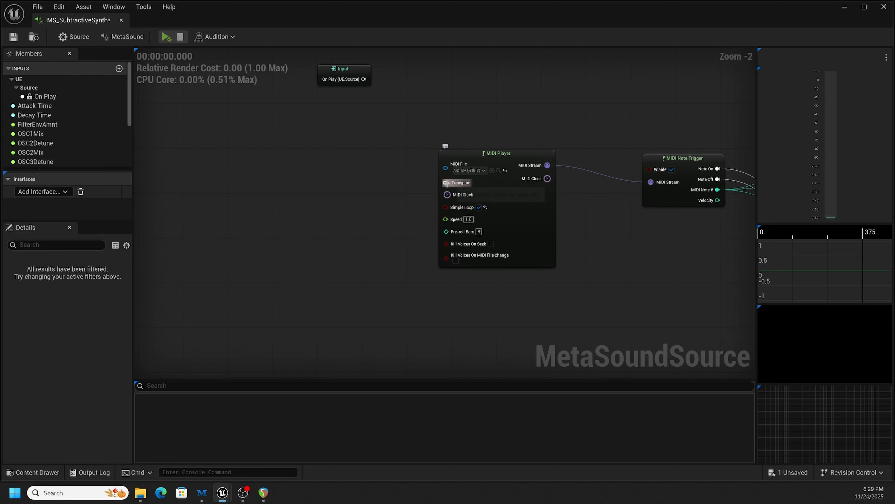
pyautogui.moveTo(344, 80); pyautogui.dragTo(209, 154)
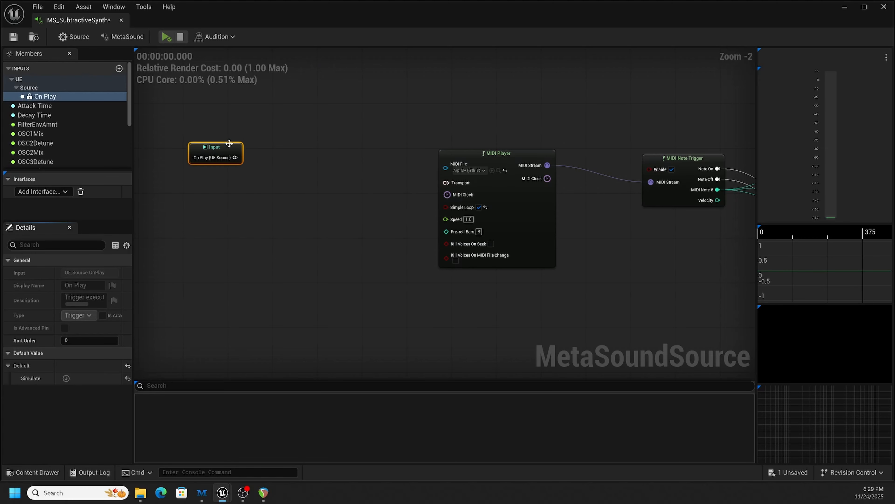
pyautogui.rightClick(458, 184)
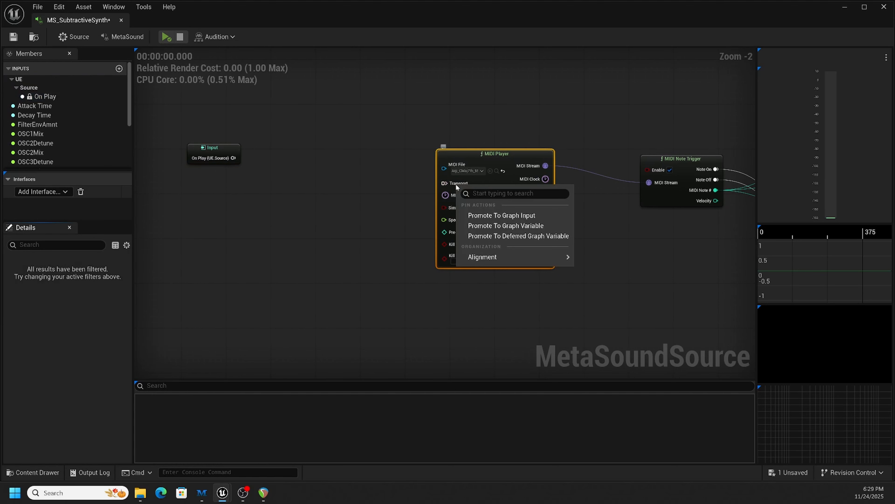
pyautogui.click(435, 181)
pyautogui.moveTo(444, 183); pyautogui.dragTo(340, 198)
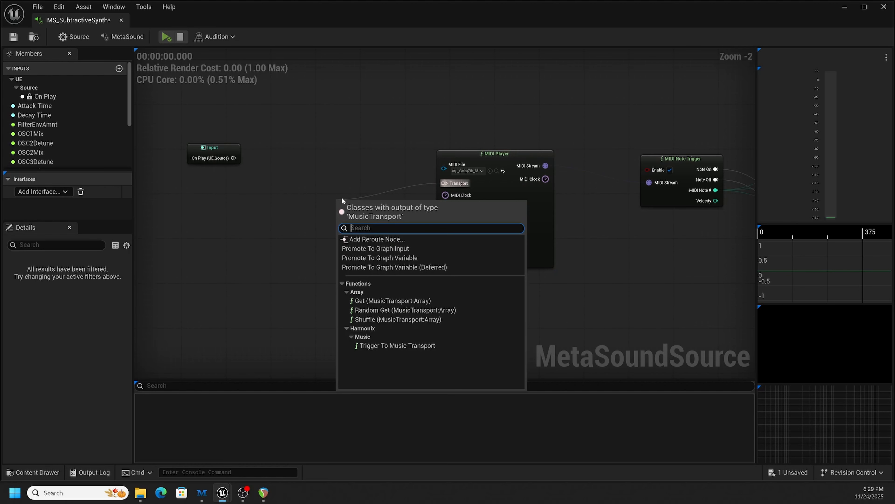
pyautogui.write('trigg')
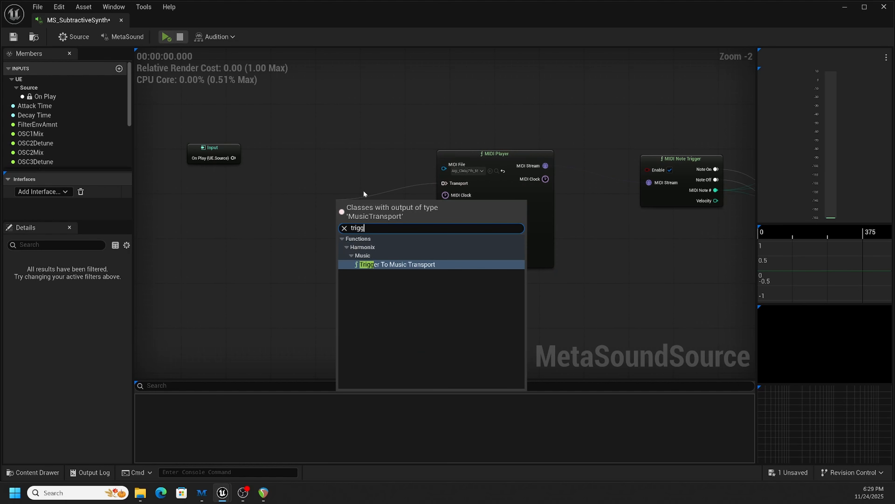
pyautogui.click(396, 262)
pyautogui.moveTo(379, 199); pyautogui.dragTo(347, 176)
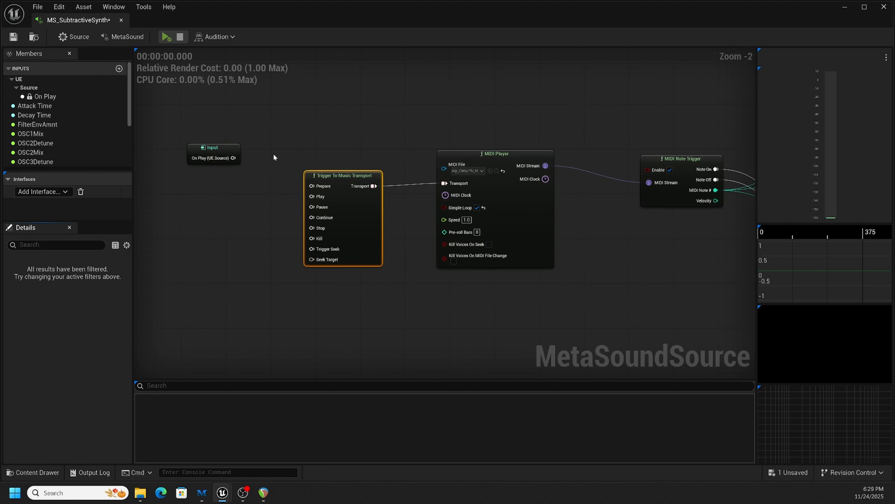
# Step: Connect On Play to the Play input of Trigger To Music Transport and line the On Play node up beside it
pyautogui.moveTo(233, 157); pyautogui.dragTo(312, 196)
pyautogui.moveTo(228, 148); pyautogui.dragTo(221, 170)
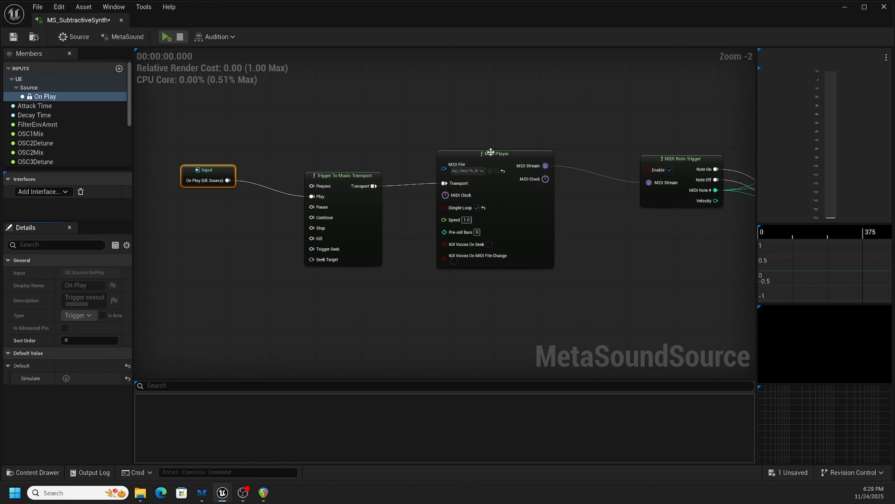
# Step: Review the chain from On Play to the MIDI Note Trigger, and play the MetaSound briefly to hear the MIDI-driven synth
pyautogui.moveTo(567, 221); pyautogui.dragTo(461, 237, button='right')
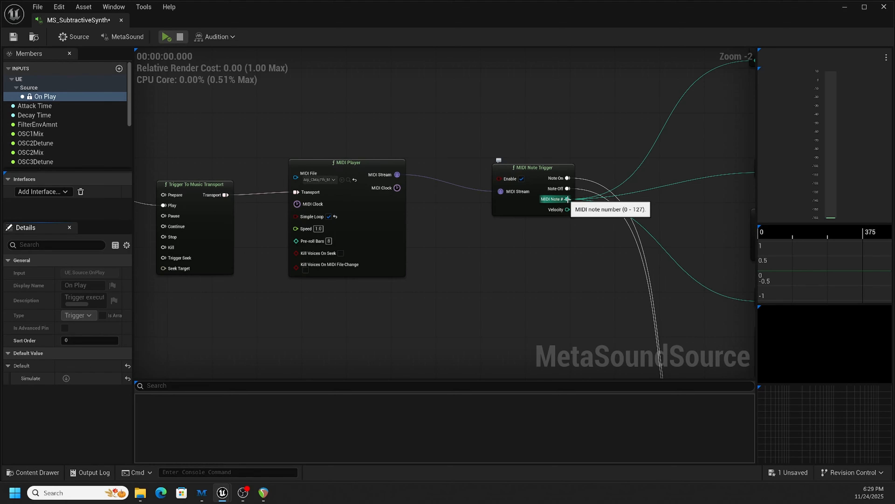
pyautogui.scroll(-2, 454, 255)
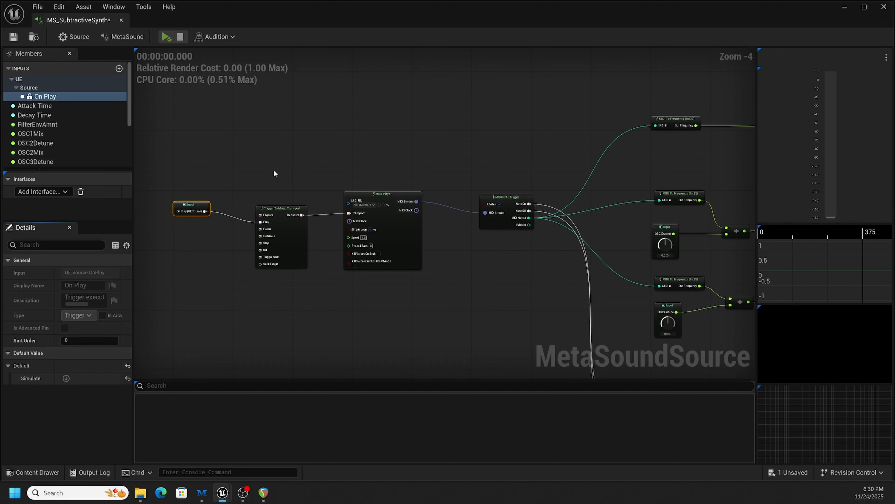
pyautogui.moveTo(274, 173); pyautogui.dragTo(256, 125, button='right')
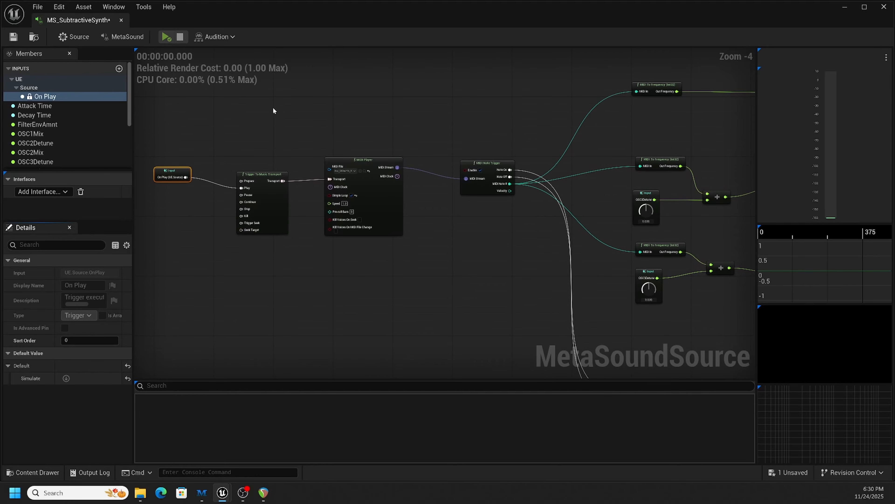
pyautogui.click(166, 37)
pyautogui.click(180, 36)
# Step: Add a Metronome MIDI Clock Generator feeding the MIDI Player's MIDI Clock input and place it below Trigger To Music Transport
pyautogui.scroll(3, 423, 258)
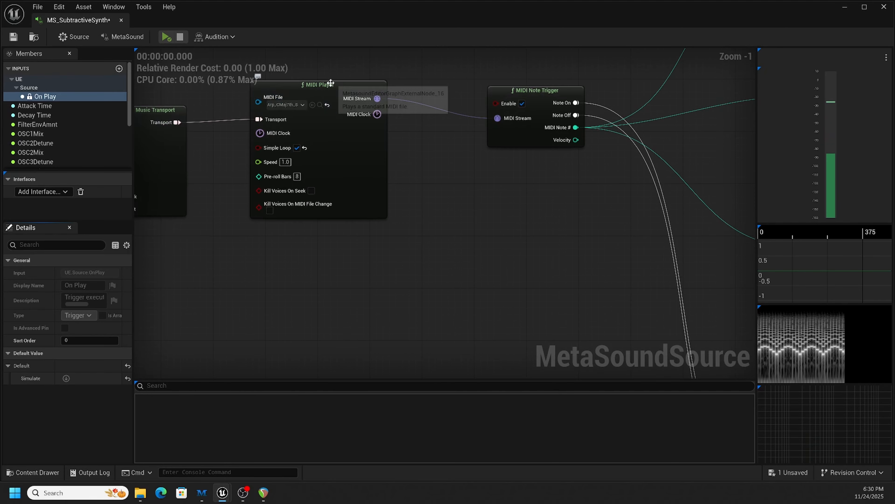
pyautogui.moveTo(331, 83); pyautogui.dragTo(345, 96)
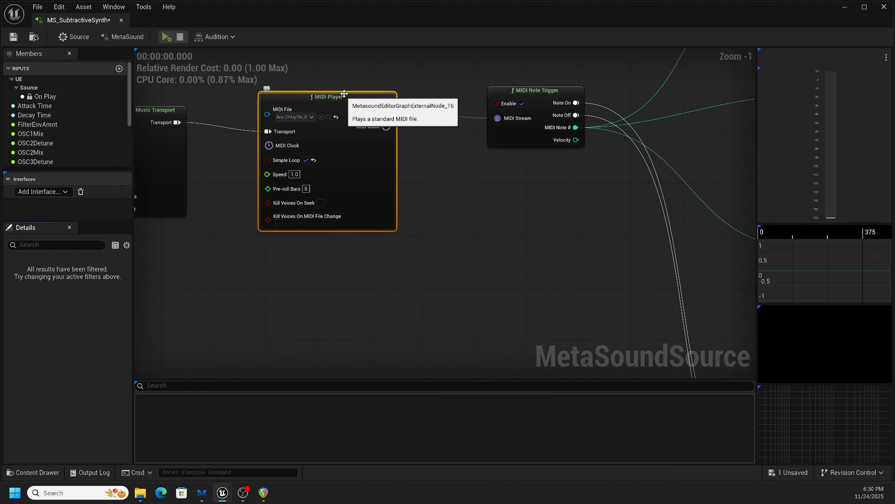
pyautogui.moveTo(295, 152); pyautogui.dragTo(353, 160, button='right')
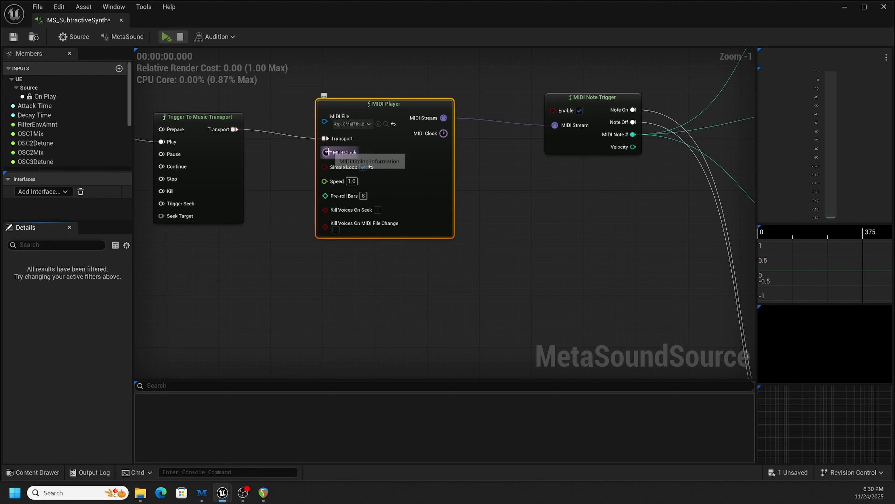
pyautogui.moveTo(328, 153); pyautogui.dragTo(277, 251)
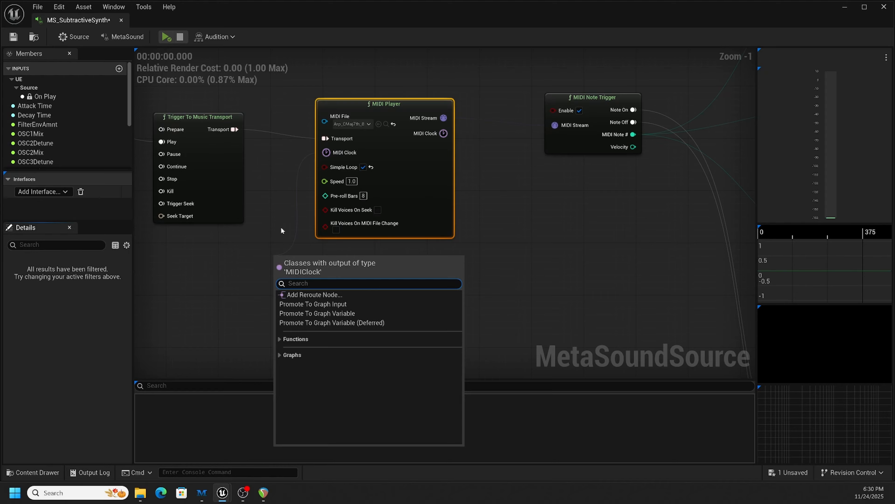
pyautogui.write('metron')
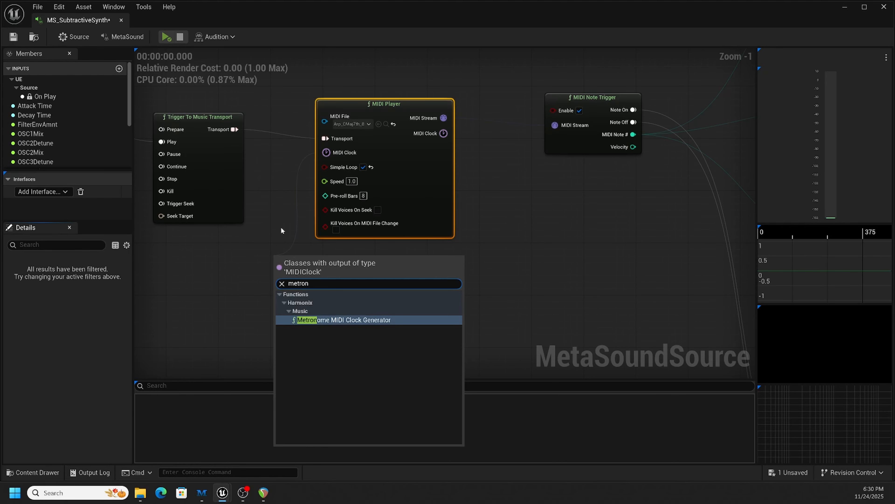
pyautogui.press('Return')
pyautogui.moveTo(321, 258); pyautogui.dragTo(194, 246)
pyautogui.moveTo(337, 251); pyautogui.dragTo(440, 260, button='right')
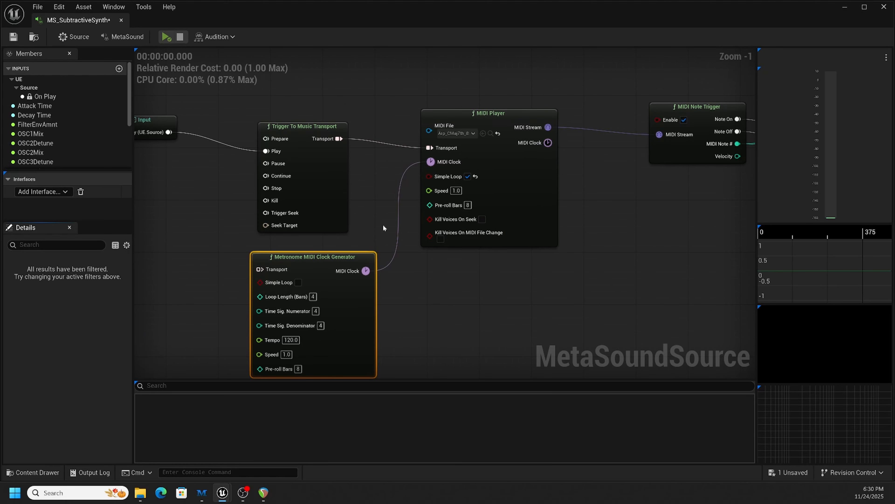
# Step: Connect Trigger To Music Transport's Transport output to the Metronome MIDI Clock Generator, and move the On Play and transport nodes further from the clock generator
pyautogui.moveTo(363, 205); pyautogui.dragTo(392, 191, button='right')
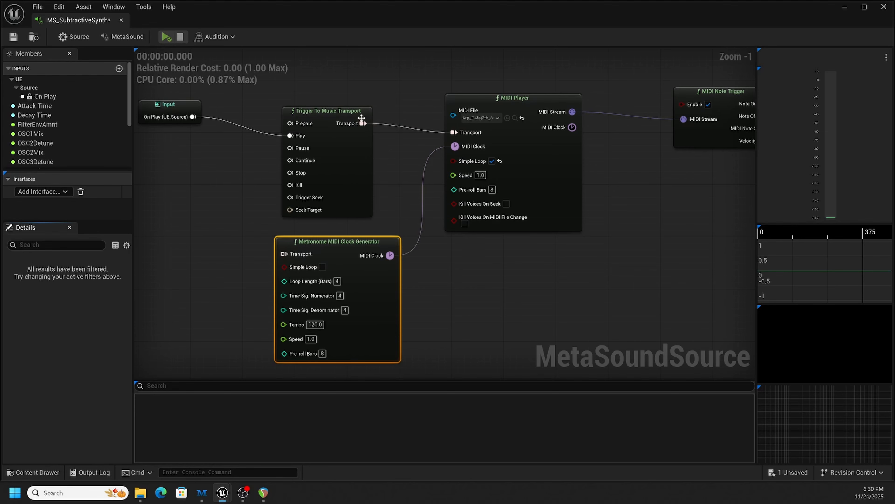
pyautogui.moveTo(358, 112); pyautogui.dragTo(283, 253)
pyautogui.moveTo(247, 219); pyautogui.dragTo(342, 216, button='right')
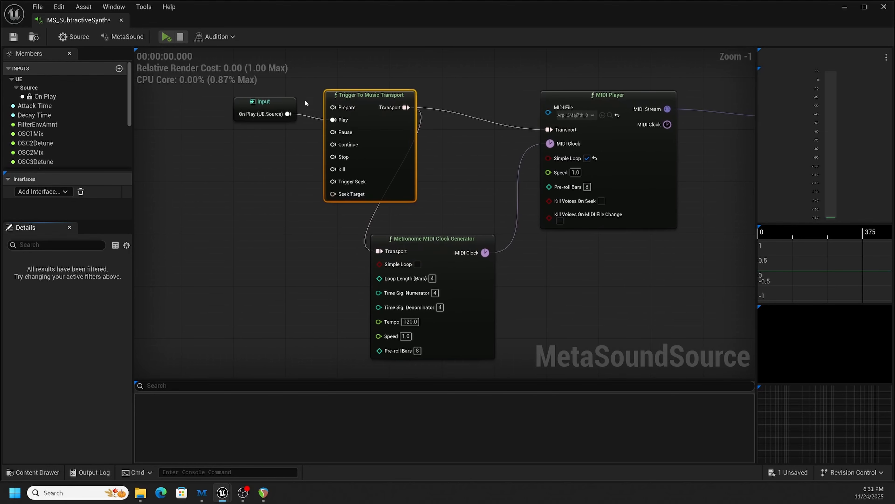
pyautogui.moveTo(211, 106); pyautogui.dragTo(390, 158)
pyautogui.moveTo(390, 112); pyautogui.dragTo(301, 114)
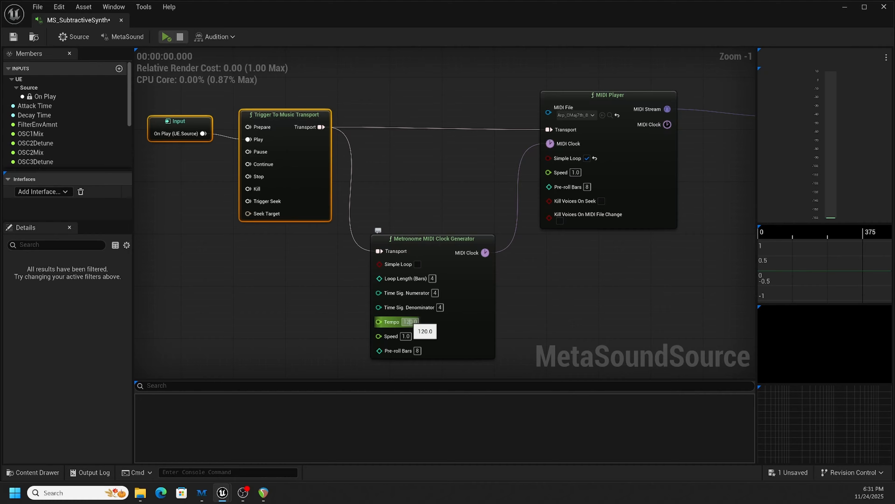
# Step: Set the Metronome MIDI Clock Generator's Tempo to 85
pyautogui.click(413, 321)
pyautogui.write('85')
pyautogui.press('Return')
pyautogui.click(525, 298)
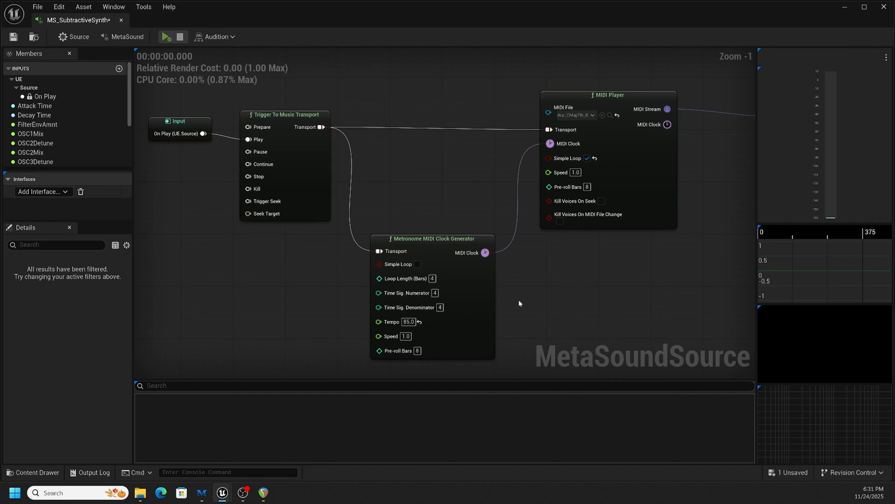
# Step: Play the MetaSound to hear the MIDI sequence at the new tempo while checking the transport and clock chain, and stop playback
pyautogui.click(167, 38)
pyautogui.moveTo(678, 265); pyautogui.dragTo(519, 237, button='right')
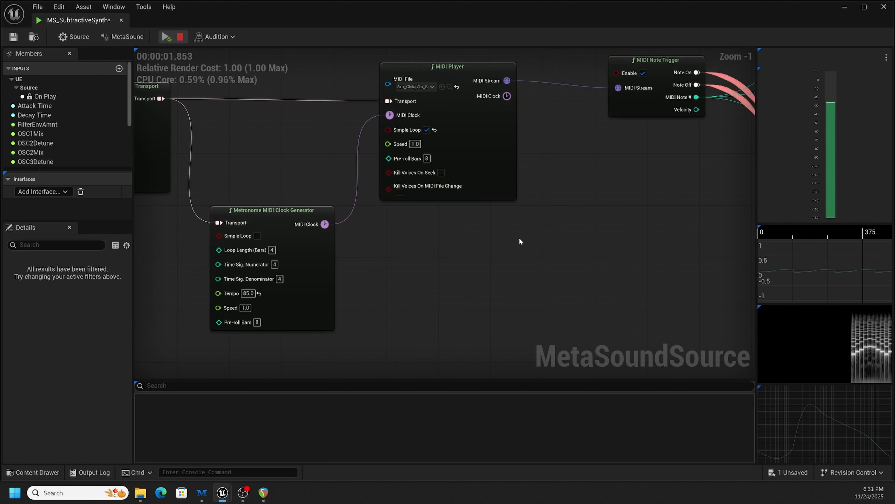
pyautogui.scroll(-4, 513, 227)
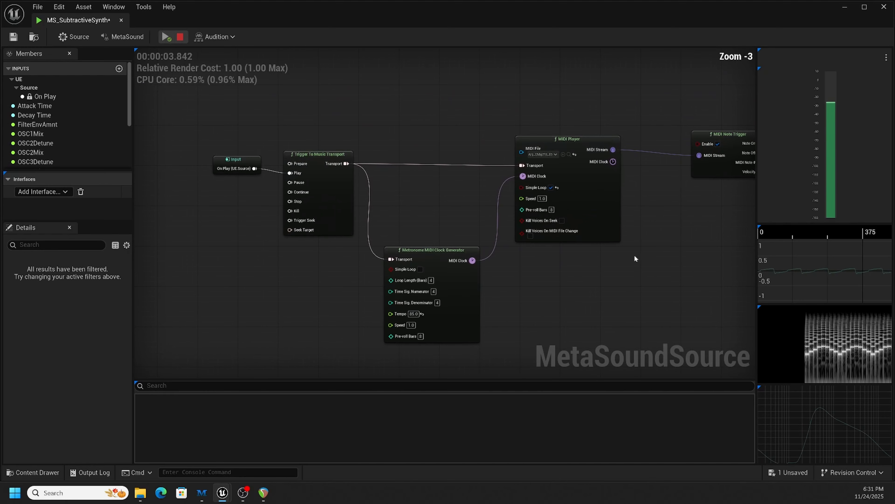
pyautogui.scroll(1, 652, 257)
pyautogui.moveTo(652, 258); pyautogui.dragTo(524, 240, button='right')
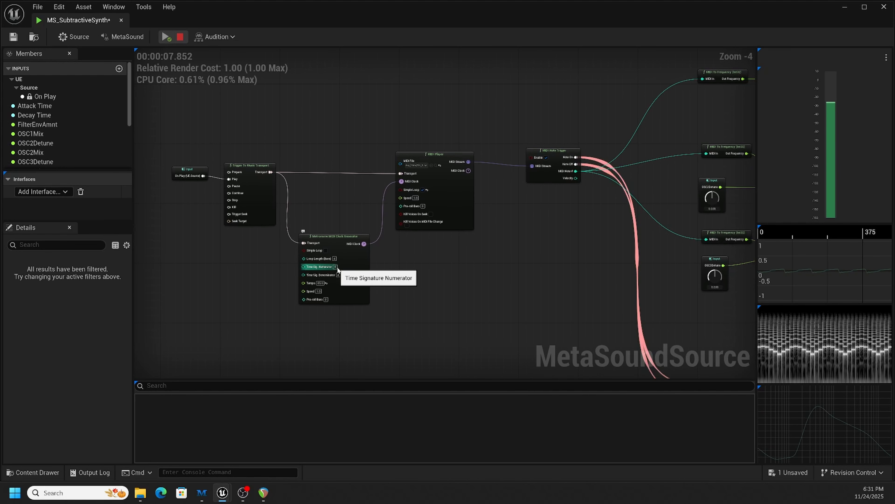
pyautogui.click(180, 37)
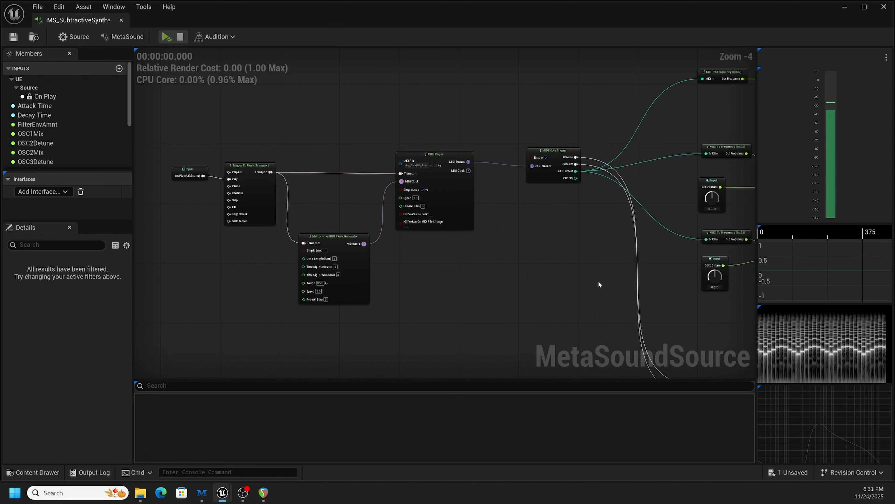
# Step: Lower the FilterEnvAmnt knob in the Filter group to about 3645
pyautogui.moveTo(606, 286); pyautogui.dragTo(446, 225, button='right')
pyautogui.moveTo(596, 267); pyautogui.dragTo(406, 239, button='right')
pyautogui.moveTo(588, 242); pyautogui.dragTo(380, 250, button='right')
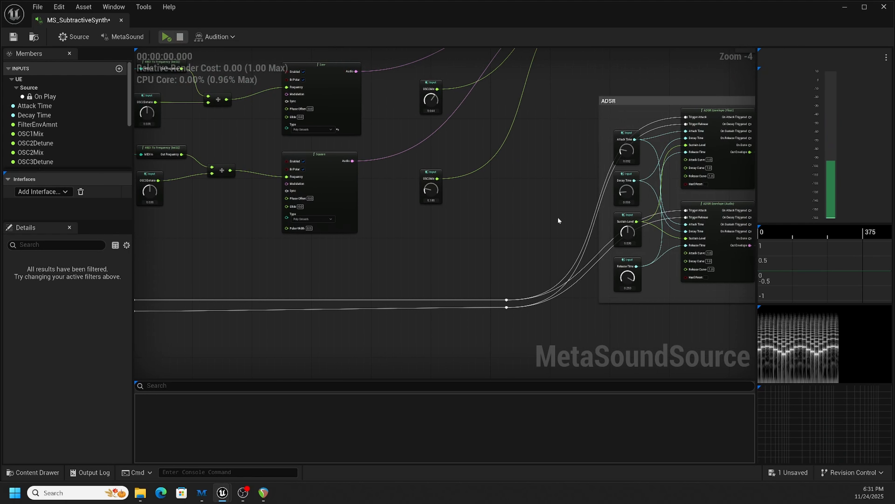
pyautogui.moveTo(558, 218); pyautogui.dragTo(338, 264, button='right')
pyautogui.moveTo(563, 200); pyautogui.dragTo(558, 278, button='right')
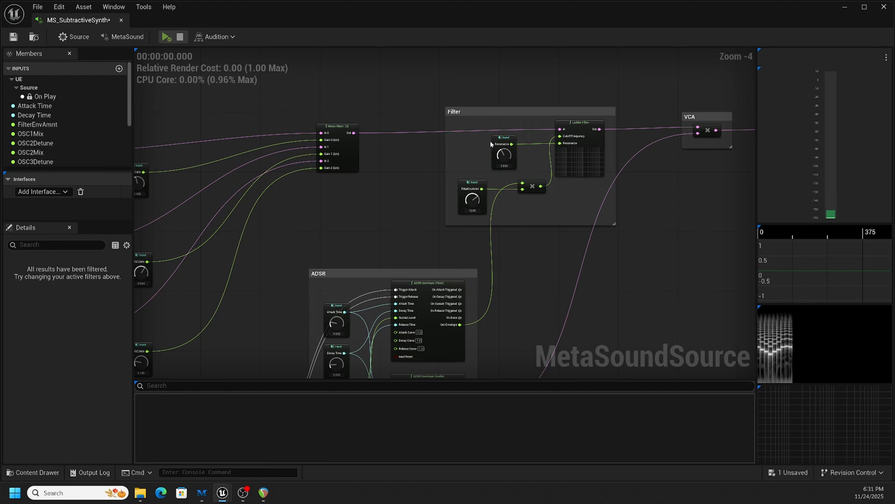
pyautogui.moveTo(472, 202); pyautogui.dragTo(468, 222)
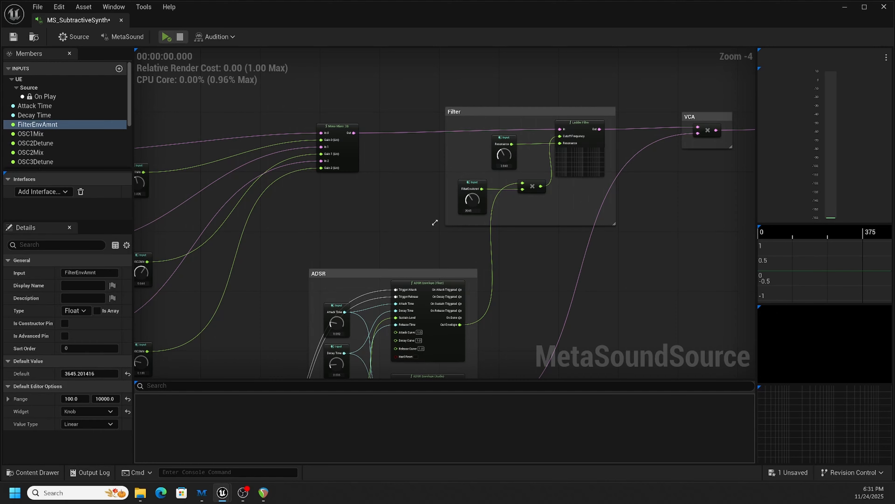
# Step: Start playback and adjust the ADSR knobs by ear, lowering Attack Time, Sustain Level and Release Time and slightly raising Decay Time
pyautogui.moveTo(347, 222); pyautogui.dragTo(651, 147, button='right')
pyautogui.moveTo(563, 232); pyautogui.dragTo(661, 197, button='right')
pyautogui.moveTo(218, 77); pyautogui.dragTo(378, 105, button='right')
pyautogui.moveTo(297, 85); pyautogui.dragTo(504, 94, button='right')
pyautogui.click(166, 36)
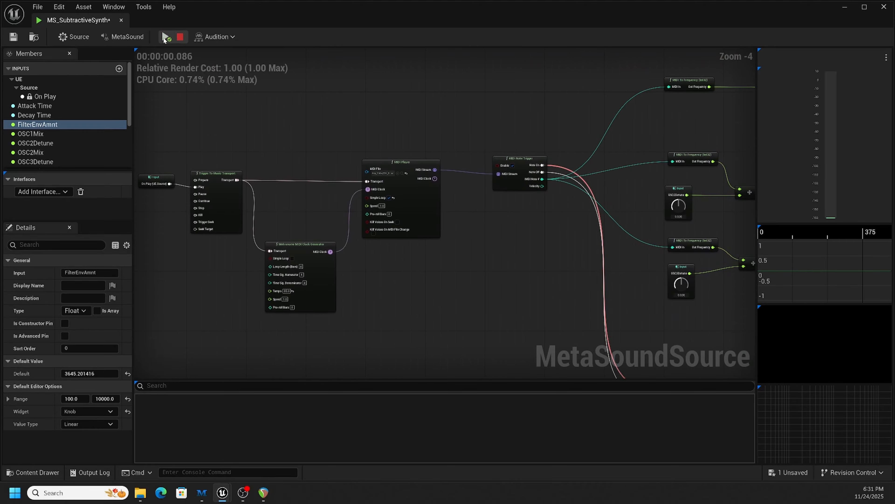
pyautogui.moveTo(680, 261); pyautogui.dragTo(605, 207, button='right')
pyautogui.moveTo(680, 279); pyautogui.dragTo(461, 257, button='right')
pyautogui.moveTo(702, 220); pyautogui.dragTo(531, 254, button='right')
pyautogui.moveTo(752, 93); pyautogui.dragTo(476, 86, button='right')
pyautogui.moveTo(453, 153); pyautogui.dragTo(454, 159)
pyautogui.moveTo(458, 199); pyautogui.dragTo(459, 193)
pyautogui.moveTo(457, 240)
pyautogui.mouseDown()
pyautogui.moveTo(462, 222)
pyautogui.moveTo(458, 252)
pyautogui.mouseUp()
pyautogui.moveTo(458, 286); pyautogui.dragTo(454, 325)
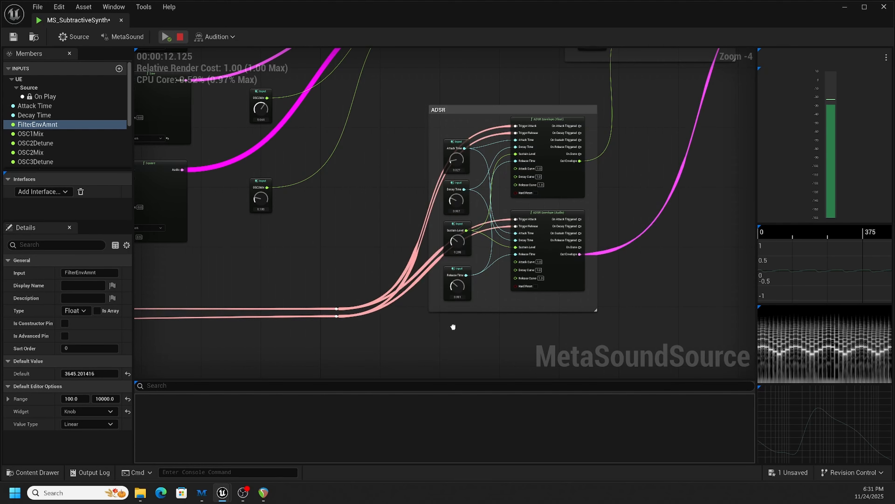
# Step: Raise the FilterEnvAmnt knob to about 4912 during playback
pyautogui.moveTo(660, 64); pyautogui.dragTo(603, 162, button='right')
pyautogui.moveTo(542, 133); pyautogui.dragTo(539, 121)
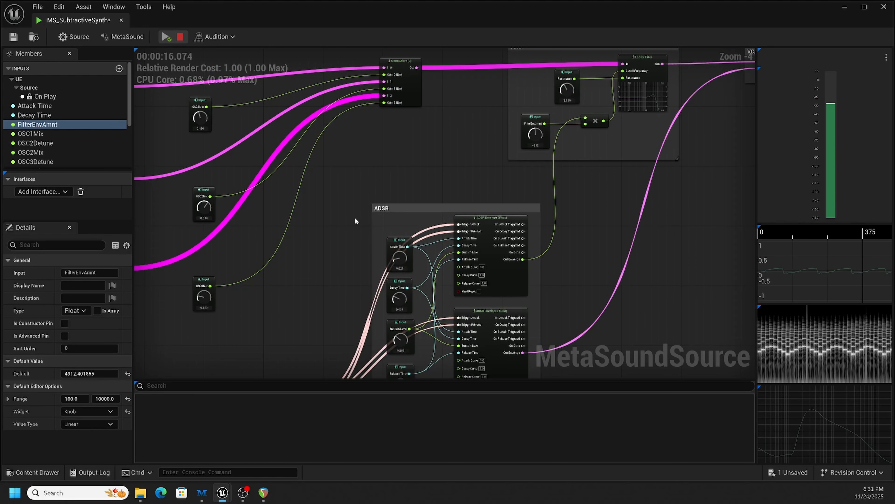
# Step: Set OSC2Detune to -0.8 and nudge OSC3Detune slightly upward during playback, and stop the MetaSound
pyautogui.moveTo(356, 216); pyautogui.dragTo(523, 187, button='right')
pyautogui.moveTo(454, 255); pyautogui.dragTo(570, 262, button='right')
pyautogui.moveTo(377, 270); pyautogui.dragTo(485, 228, button='right')
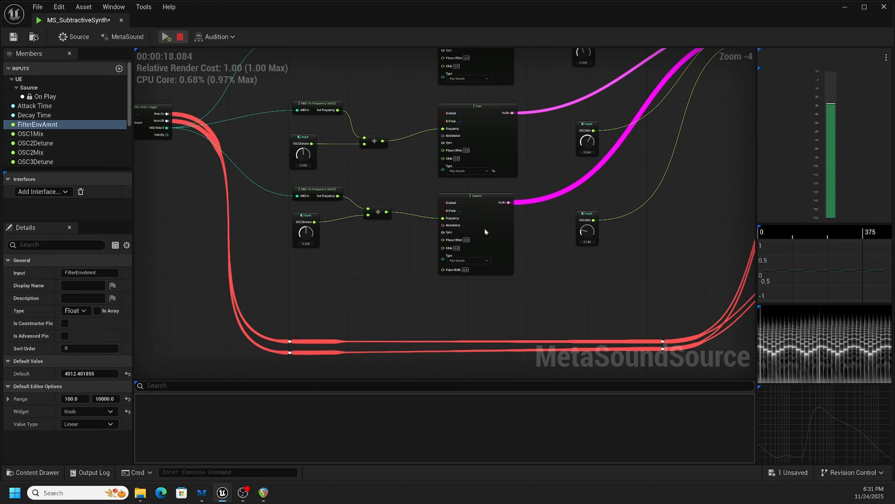
pyautogui.moveTo(297, 155); pyautogui.dragTo(298, 158)
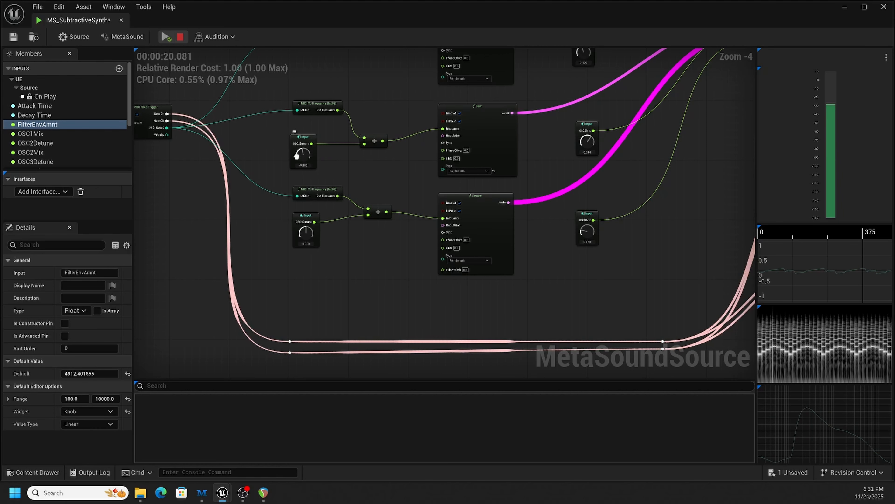
pyautogui.moveTo(308, 235); pyautogui.dragTo(308, 233)
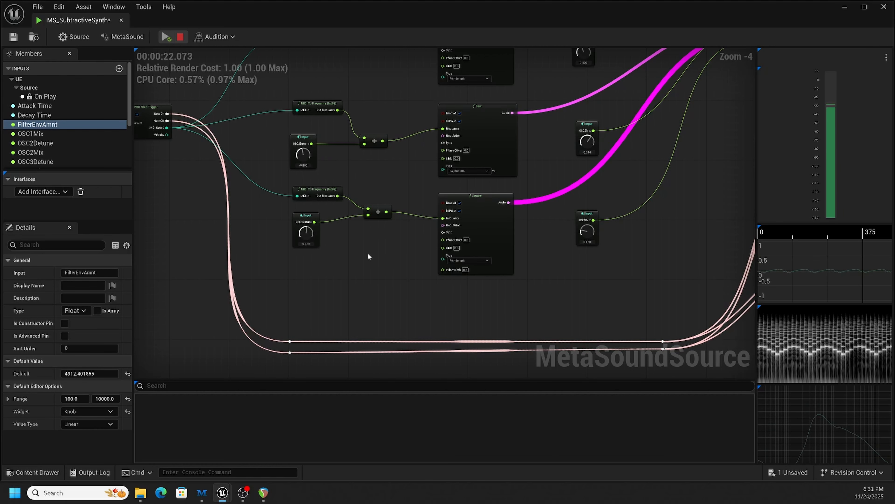
pyautogui.click(181, 37)
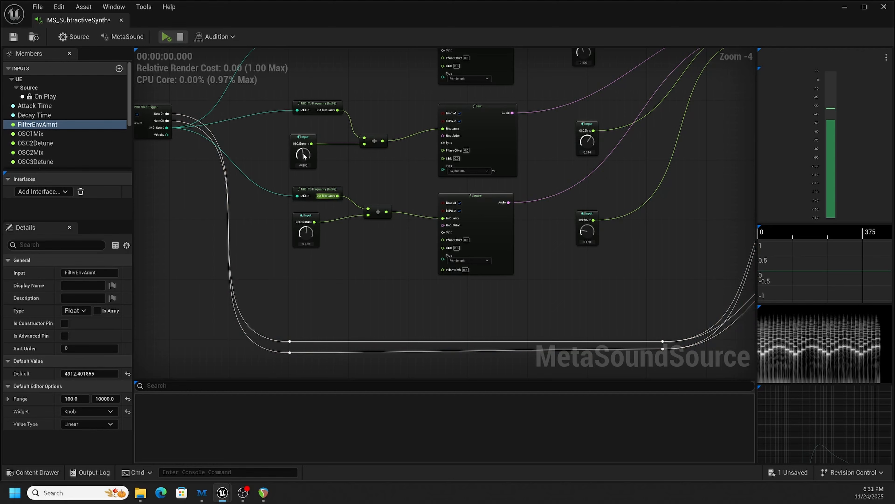
# Step: Examine the MIDI chain from On Play through the MIDI Note Trigger to the three MIDI To Frequency nodes and their oscillators
pyautogui.scroll(-2, 410, 276)
pyautogui.scroll(2, 405, 275)
pyautogui.scroll(-2, 398, 270)
pyautogui.scroll(1, 387, 270)
pyautogui.moveTo(373, 272); pyautogui.dragTo(510, 273, button='right')
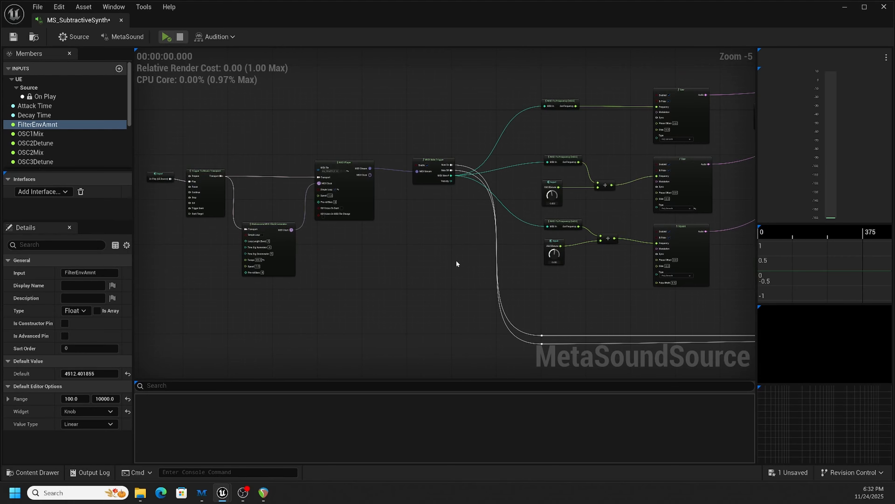
pyautogui.moveTo(630, 280); pyautogui.dragTo(568, 259, button='right')
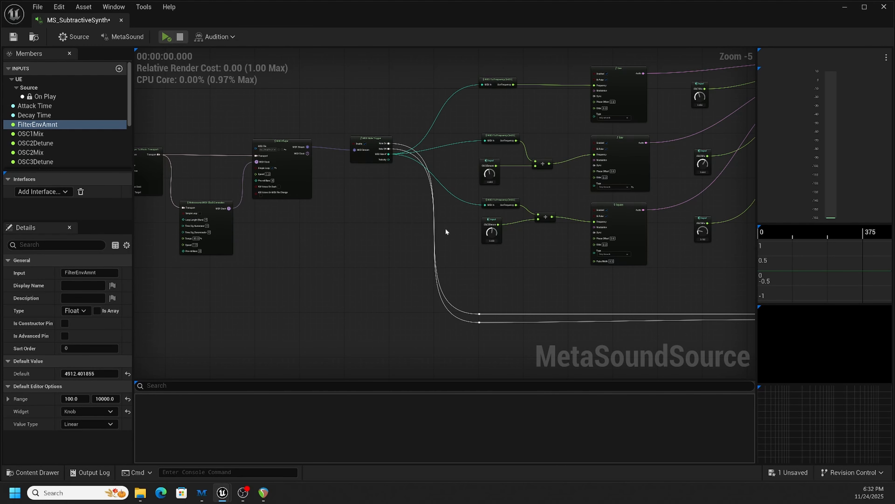
pyautogui.moveTo(293, 152); pyautogui.dragTo(408, 150, button='right')
pyautogui.moveTo(196, 109); pyautogui.dragTo(522, 283)
pyautogui.moveTo(485, 138); pyautogui.dragTo(405, 130, button='right')
pyautogui.moveTo(565, 166); pyautogui.dragTo(481, 153, button='right')
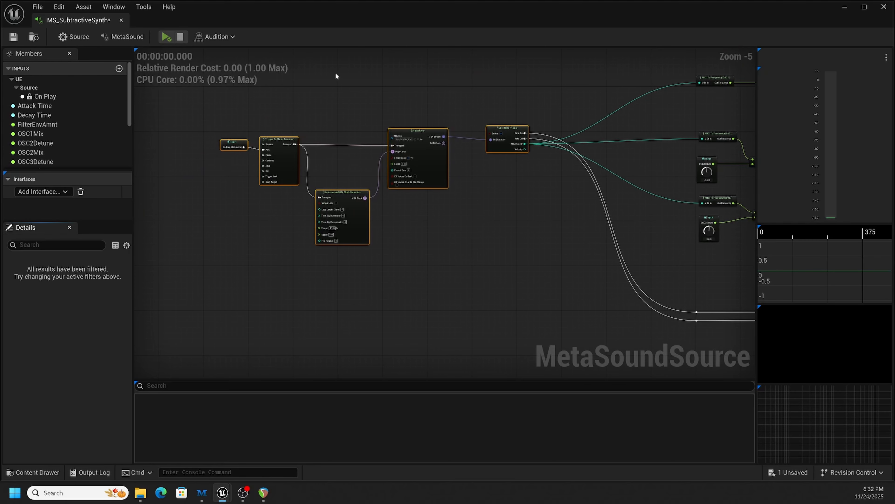
pyautogui.moveTo(571, 244); pyautogui.dragTo(484, 263, button='right')
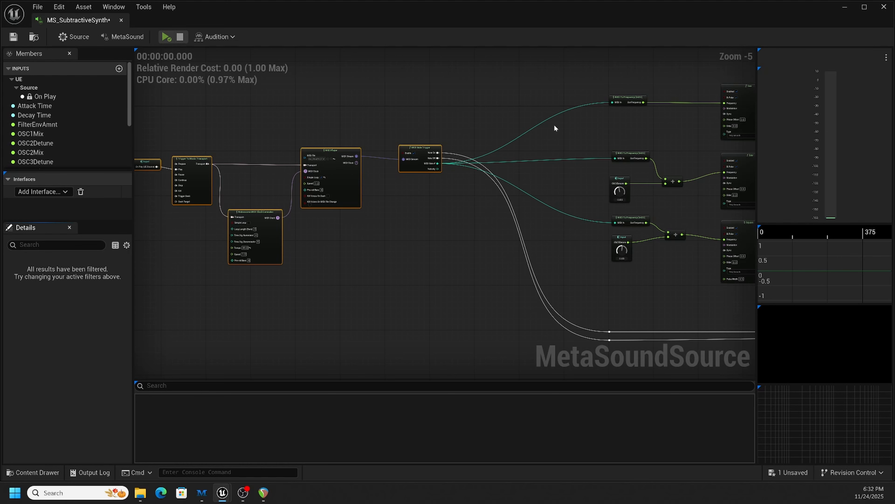
pyautogui.moveTo(584, 104); pyautogui.dragTo(527, 110, button='right')
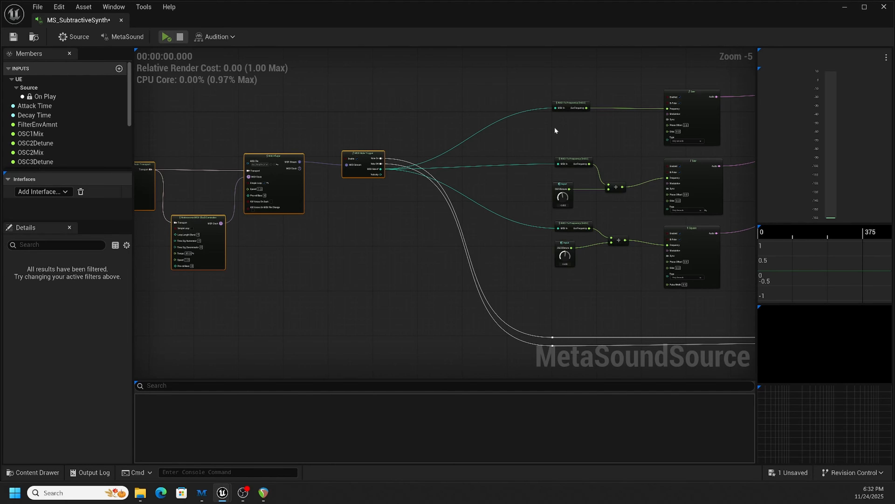
pyautogui.scroll(3, 555, 130)
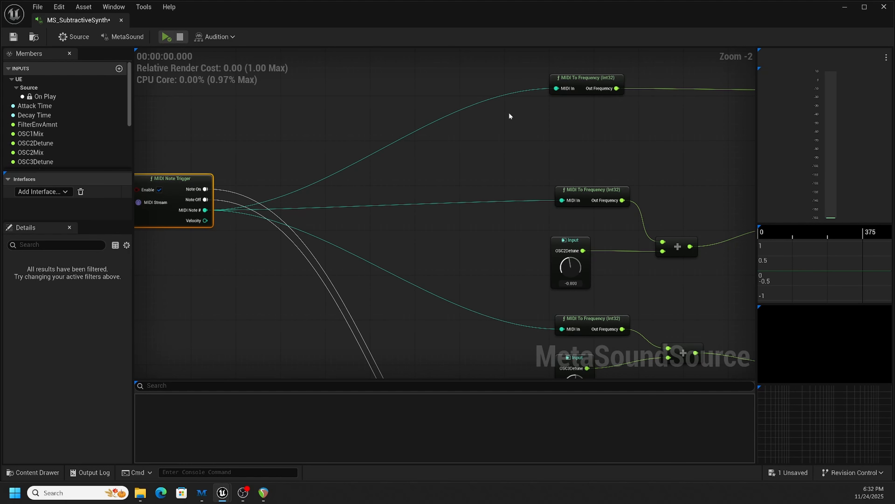
pyautogui.moveTo(507, 120); pyautogui.dragTo(393, 123, button='right')
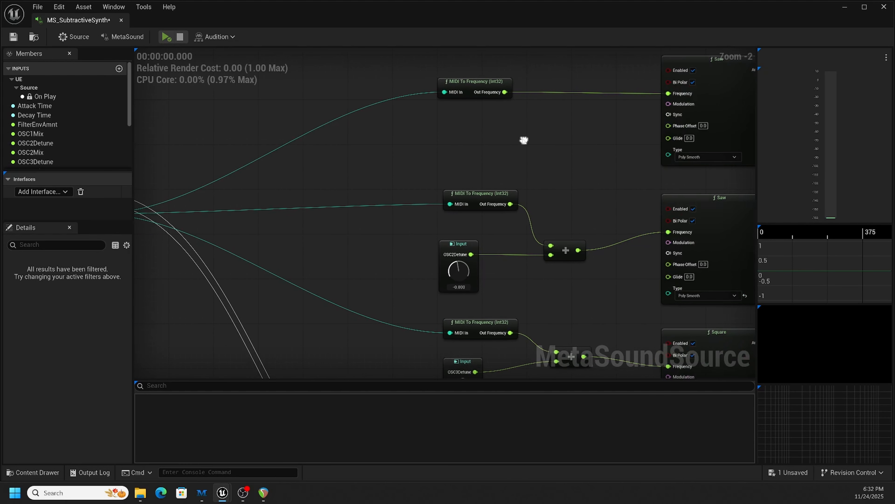
pyautogui.moveTo(581, 129); pyautogui.dragTo(660, 135, button='right')
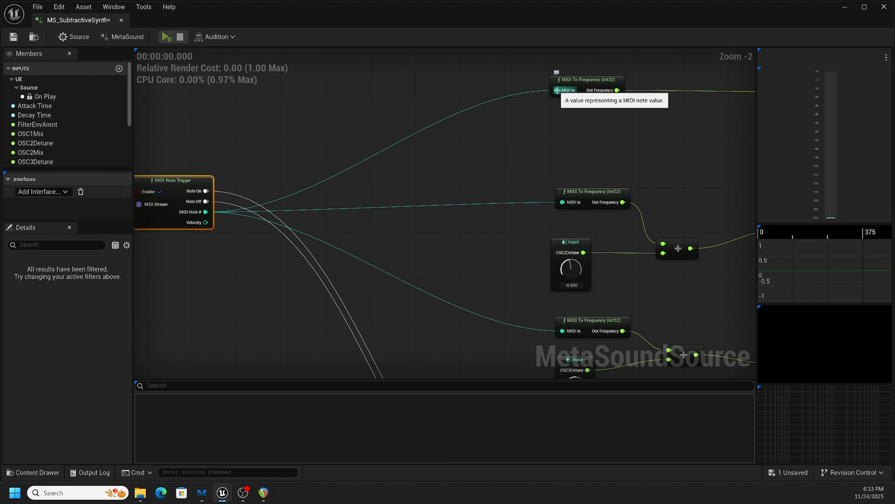
# Step: Insert an Add (Int32) node between the MIDI Note # output and the first oscillator's MIDI To Frequency node
pyautogui.rightClick(557, 90)
pyautogui.click(546, 91)
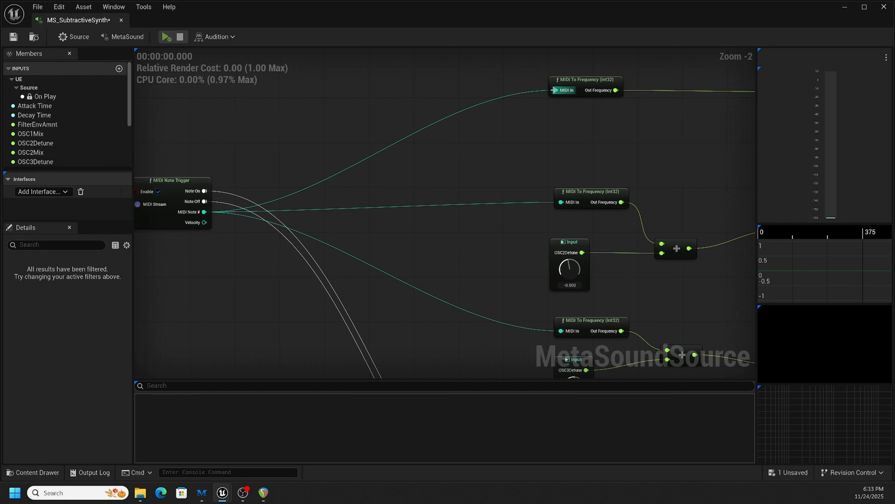
pyautogui.moveTo(555, 90); pyautogui.dragTo(505, 131)
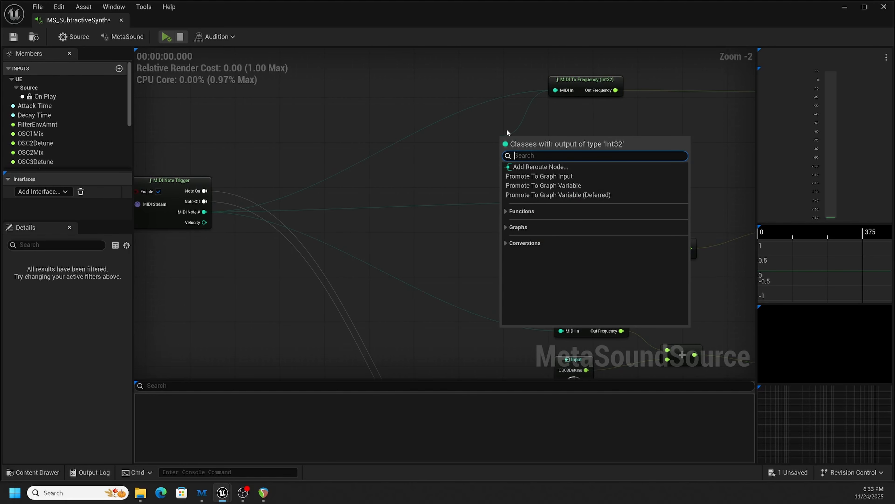
pyautogui.write('add')
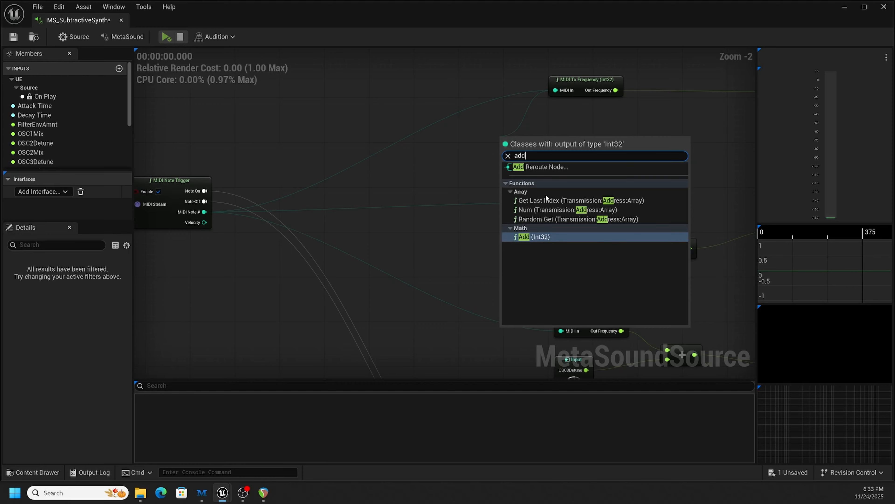
pyautogui.click(534, 236)
pyautogui.moveTo(530, 144); pyautogui.dragTo(470, 126)
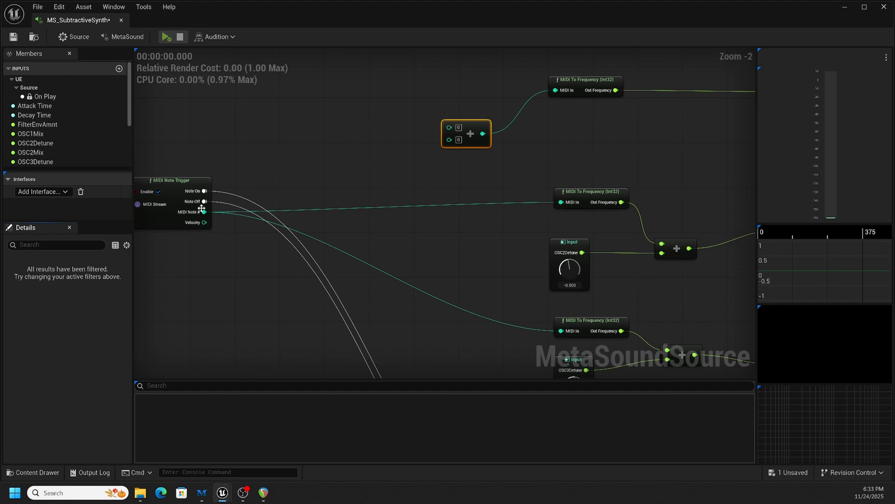
pyautogui.moveTo(204, 212); pyautogui.dragTo(449, 127)
pyautogui.moveTo(446, 162); pyautogui.dragTo(475, 144, button='right')
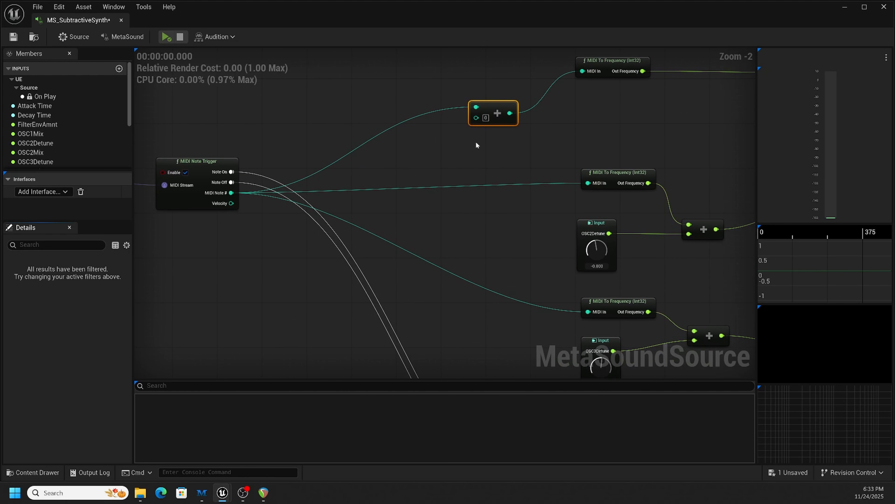
# Step: Promote the second operand of the new Add node to a graph input named OSC1Oct and inspect its connection
pyautogui.rightClick(477, 119)
pyautogui.click(503, 149)
pyautogui.write('OSC')
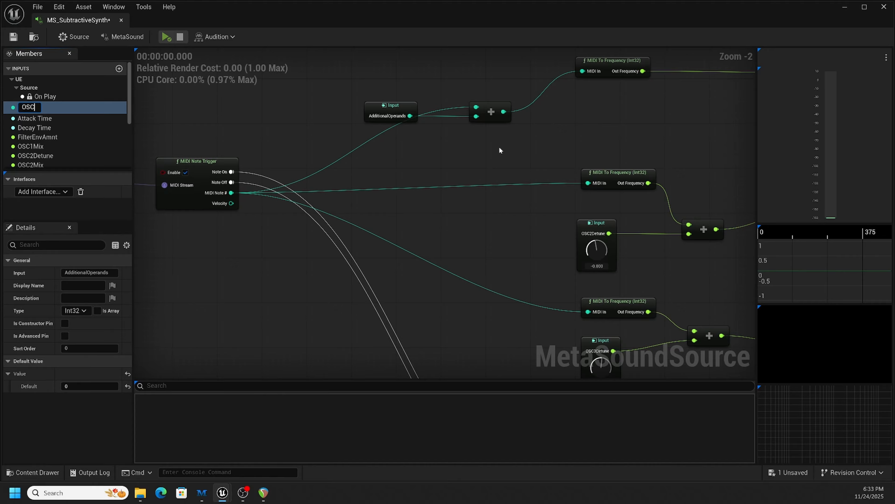
pyautogui.write('1Oct')
pyautogui.press('Return')
pyautogui.click(386, 118)
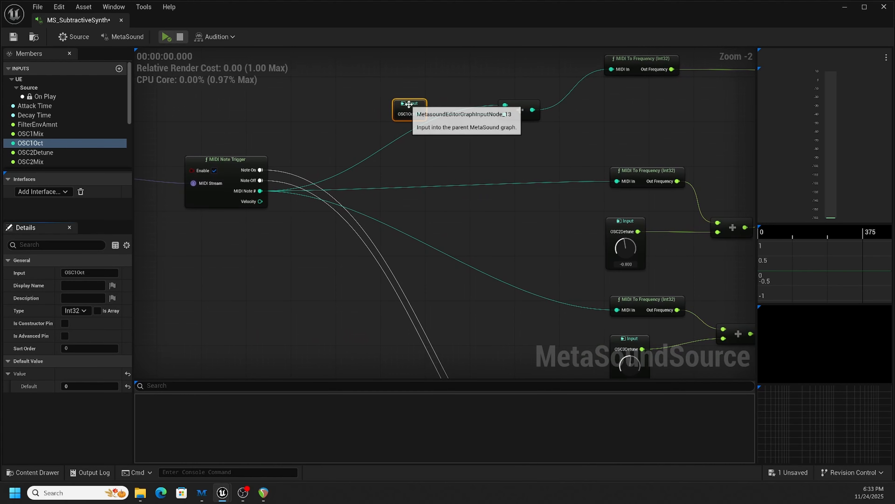
pyautogui.scroll(1, 472, 141)
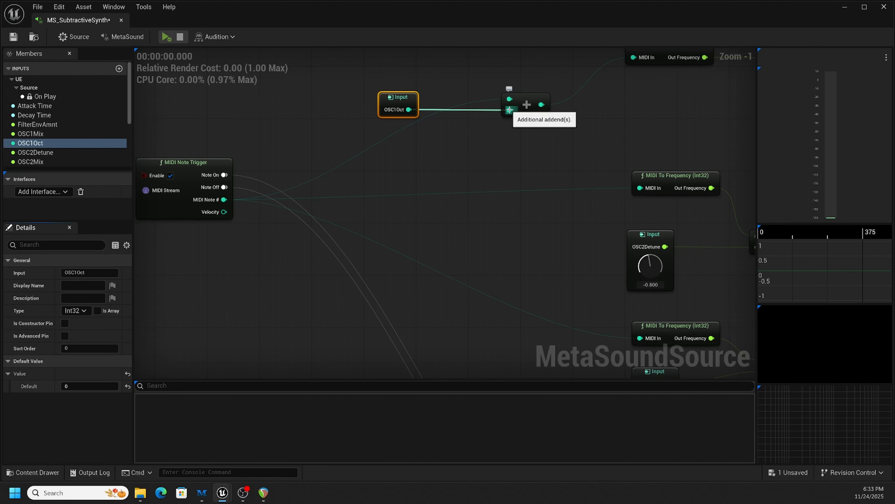
pyautogui.moveTo(662, 101); pyautogui.dragTo(633, 144, button='right')
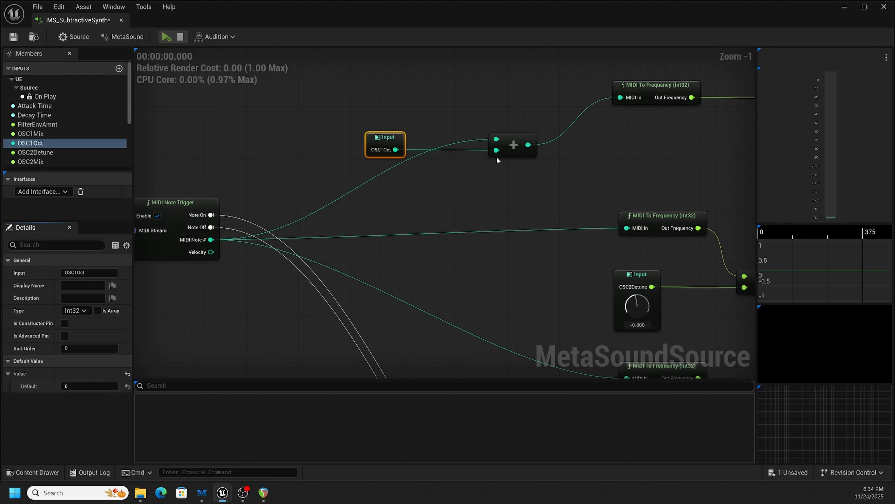
# Step: Change the OSC1Oct input's type to Float and reconnect it to the Add node's second operand through a conversion node, spacing the nodes apart
pyautogui.moveTo(502, 181); pyautogui.dragTo(514, 170, button='right')
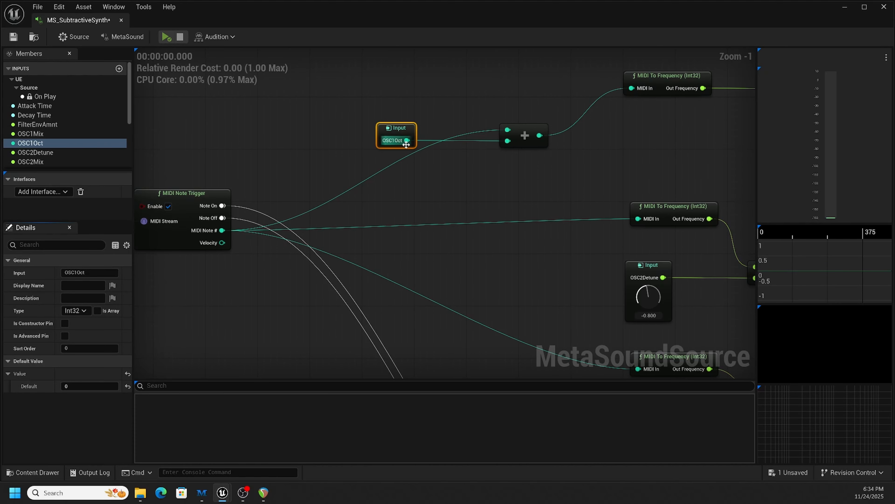
pyautogui.moveTo(437, 167); pyautogui.dragTo(460, 159, button='right')
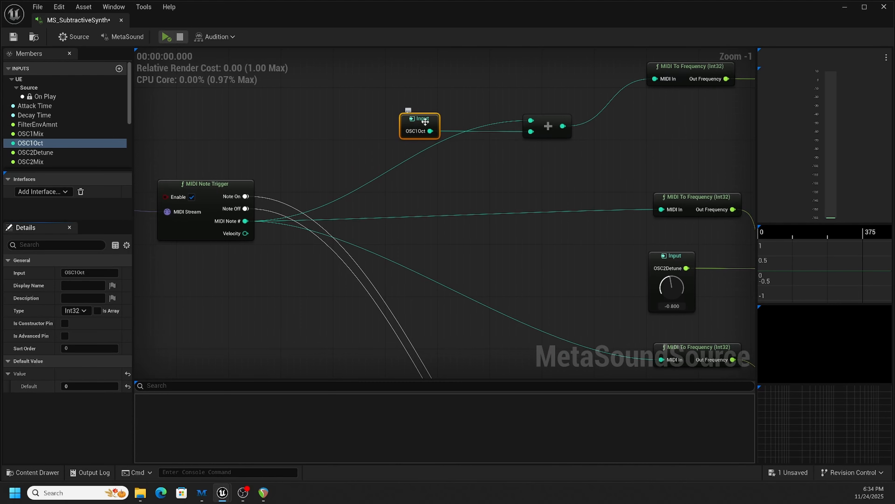
pyautogui.click(84, 311)
pyautogui.scroll(-4, 117, 254)
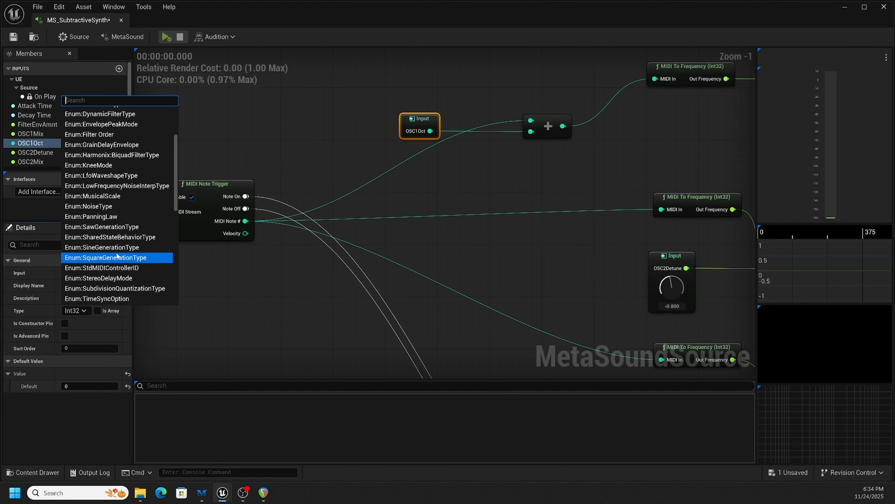
pyautogui.click(93, 287)
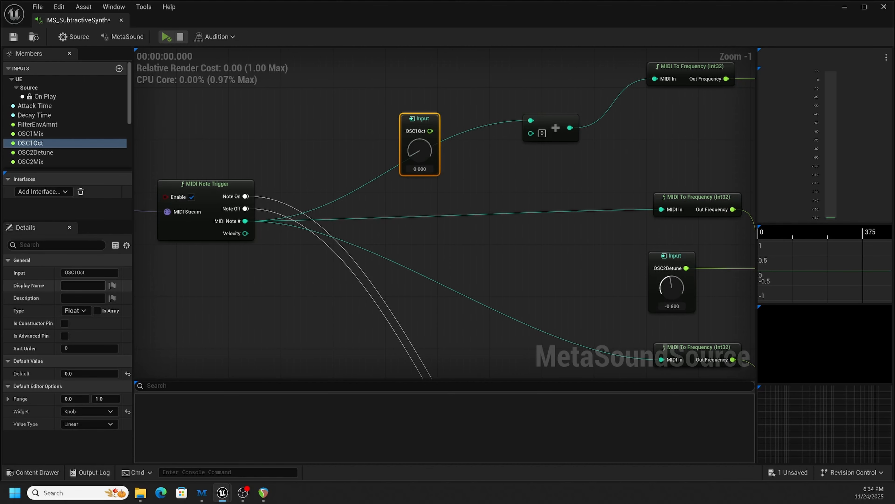
pyautogui.moveTo(425, 122); pyautogui.dragTo(531, 133)
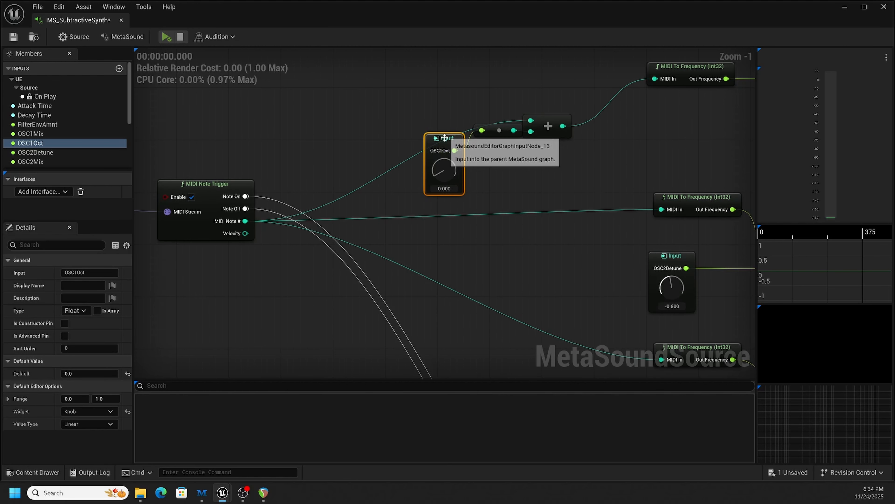
pyautogui.moveTo(447, 139); pyautogui.dragTo(433, 138)
pyautogui.moveTo(489, 131); pyautogui.dragTo(498, 154)
pyautogui.click(419, 178)
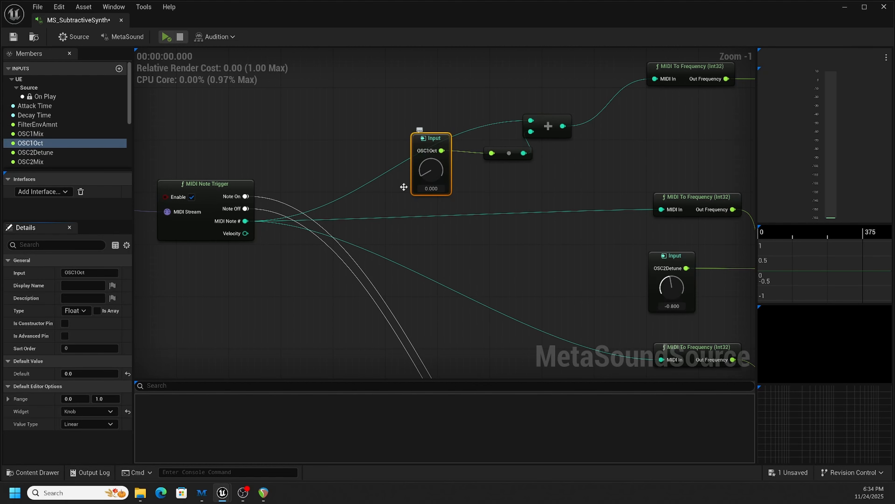
# Step: Set the OSC1Oct knob's range from -12 to 24
pyautogui.click(78, 395)
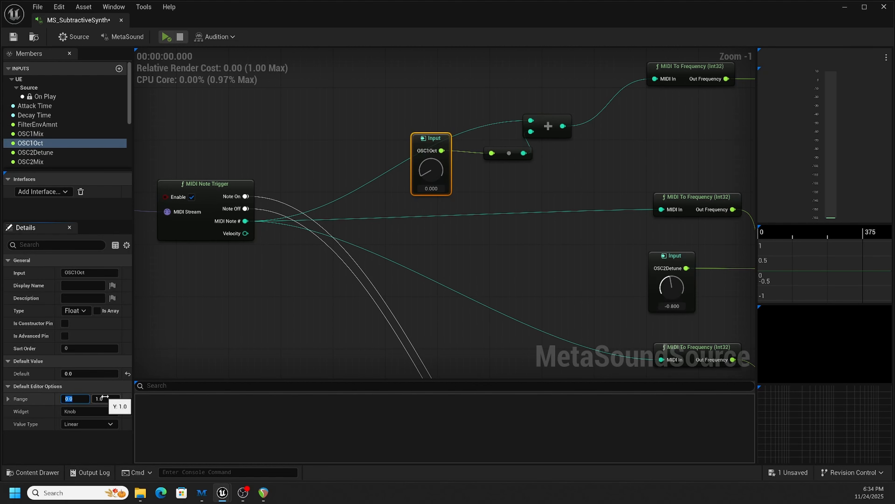
pyautogui.write('-12')
pyautogui.press('Return')
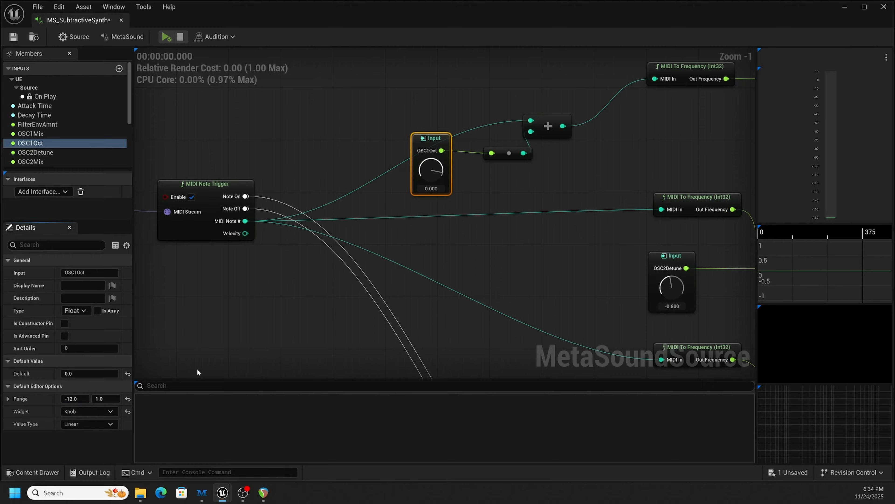
pyautogui.click(105, 398)
pyautogui.write('24')
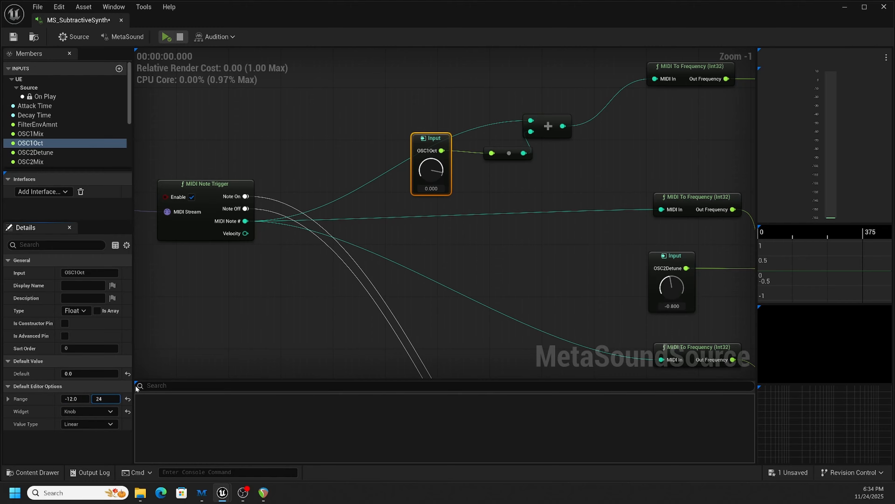
pyautogui.press('Return')
# Step: Rearrange the OSC1Oct input, its conversion node and the Add node neatly ahead of the first MIDI To Frequency node
pyautogui.moveTo(478, 180); pyautogui.dragTo(447, 156, button='right')
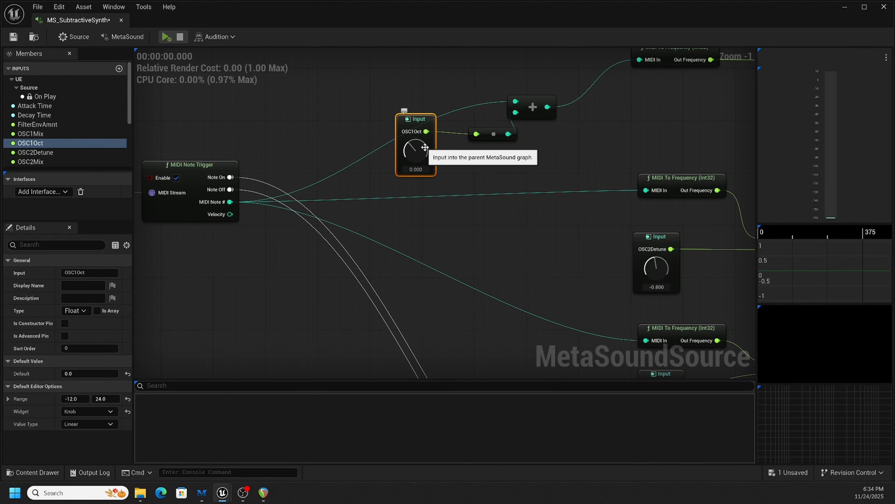
pyautogui.scroll(-2, 490, 154)
pyautogui.moveTo(516, 119); pyautogui.dragTo(558, 84)
pyautogui.moveTo(489, 140); pyautogui.dragTo(512, 117)
pyautogui.moveTo(435, 130); pyautogui.dragTo(466, 119)
pyautogui.moveTo(570, 165); pyautogui.dragTo(555, 137, button='right')
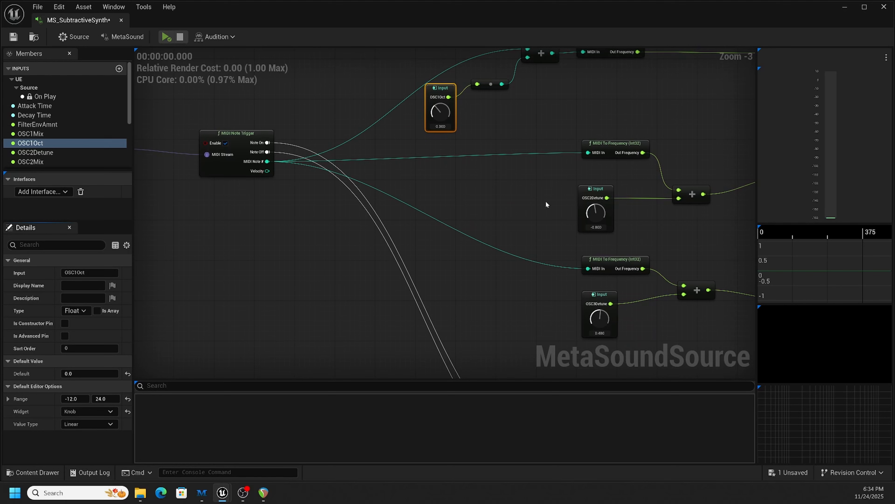
# Step: Insert an Add (Int32) node between the MIDI Note # output and the second oscillator's MIDI To Frequency node
pyautogui.moveTo(567, 208); pyautogui.dragTo(584, 199, button='right')
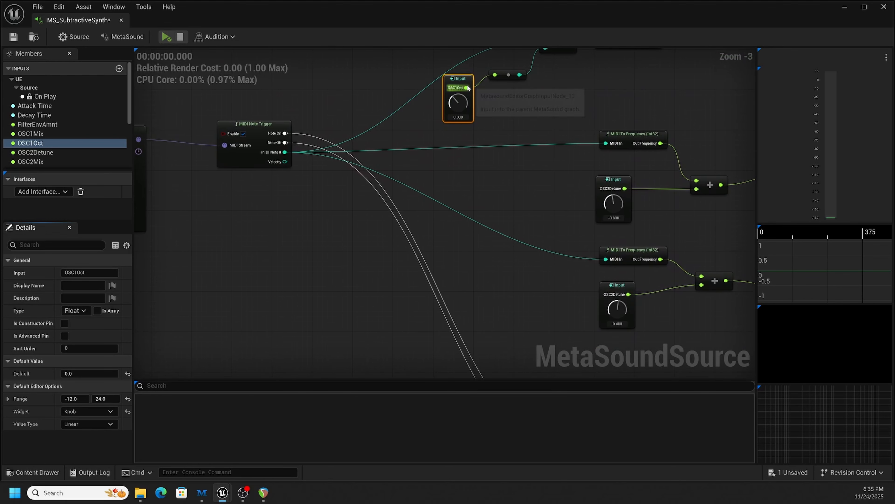
pyautogui.moveTo(520, 187)
pyautogui.mouseDown(button='right')
pyautogui.moveTo(513, 162)
pyautogui.moveTo(500, 194)
pyautogui.moveTo(537, 190)
pyautogui.mouseUp(button='right')
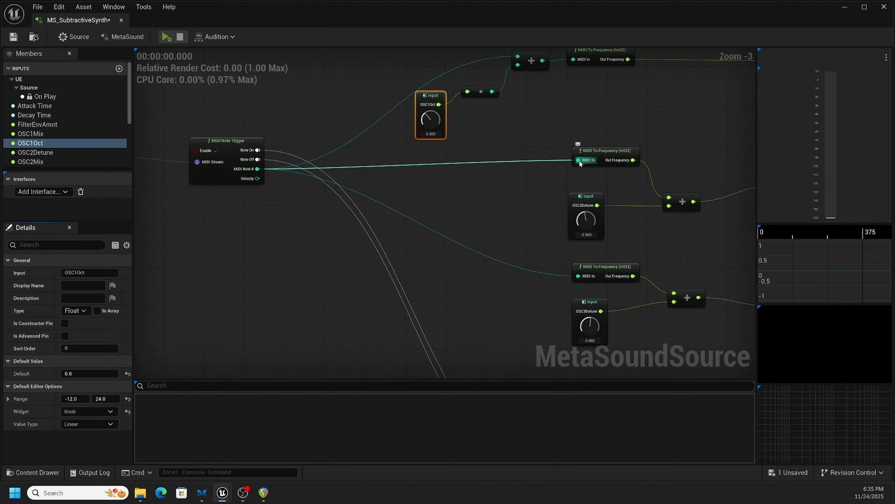
pyautogui.moveTo(577, 161); pyautogui.dragTo(518, 188)
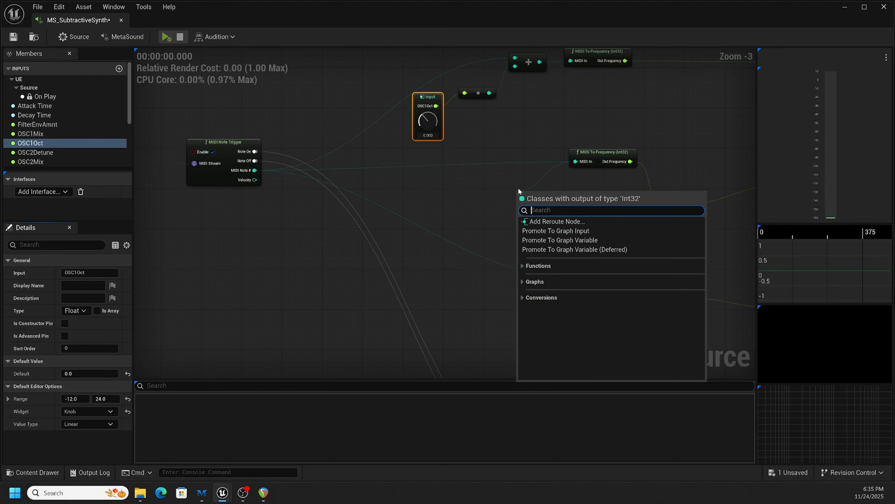
pyautogui.write('add')
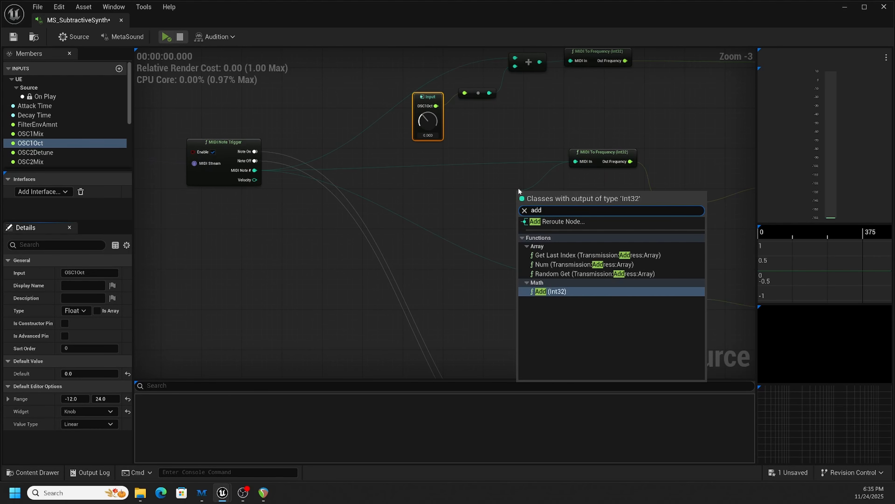
pyautogui.click(557, 291)
pyautogui.moveTo(539, 193); pyautogui.dragTo(527, 191)
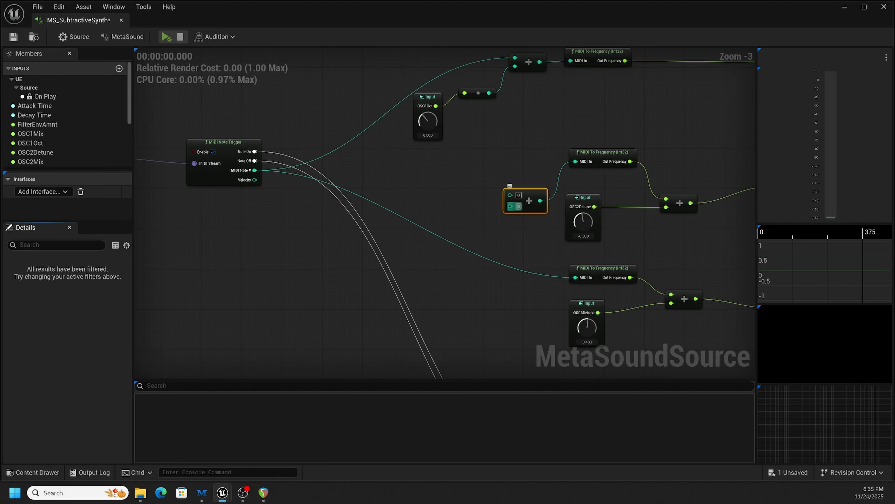
pyautogui.moveTo(255, 171); pyautogui.dragTo(470, 184)
pyautogui.click(514, 185)
pyautogui.click(495, 217)
pyautogui.click(484, 196)
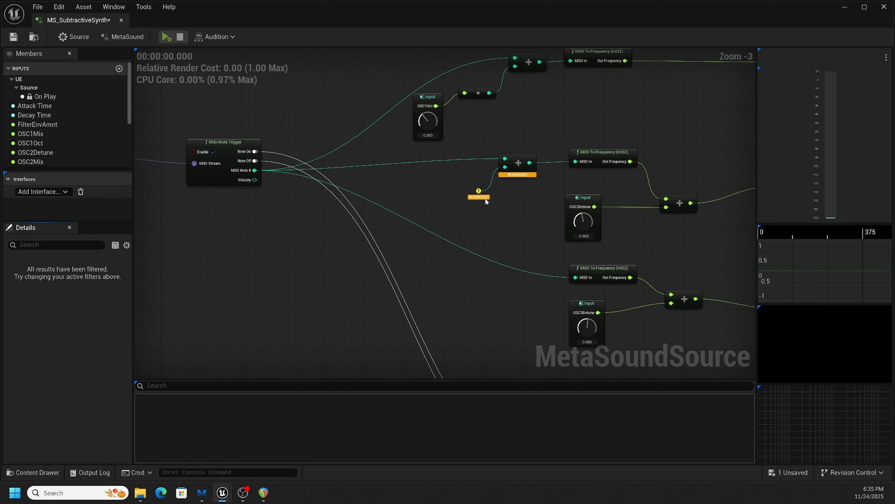
pyautogui.hotkey('ctrl', 'z')
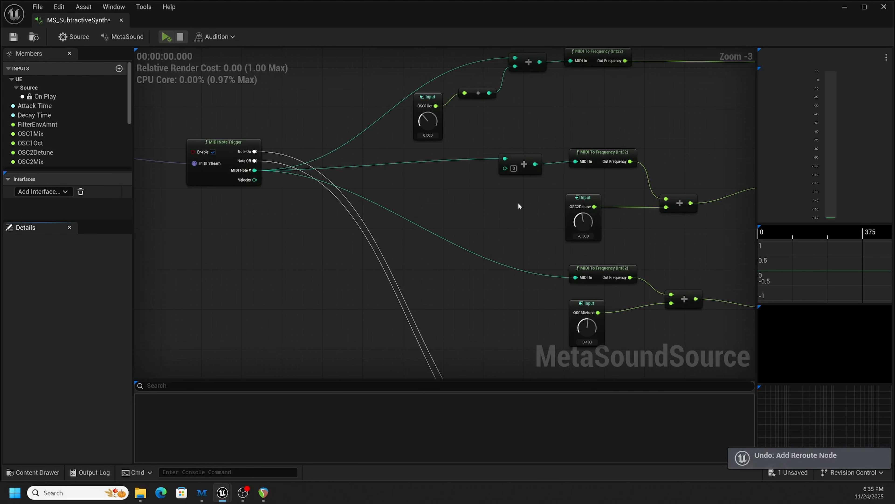
# Step: Promote the second operand of the second oscillator's octave Add node to a graph input named OSC2Oct
pyautogui.moveTo(505, 172); pyautogui.dragTo(497, 198)
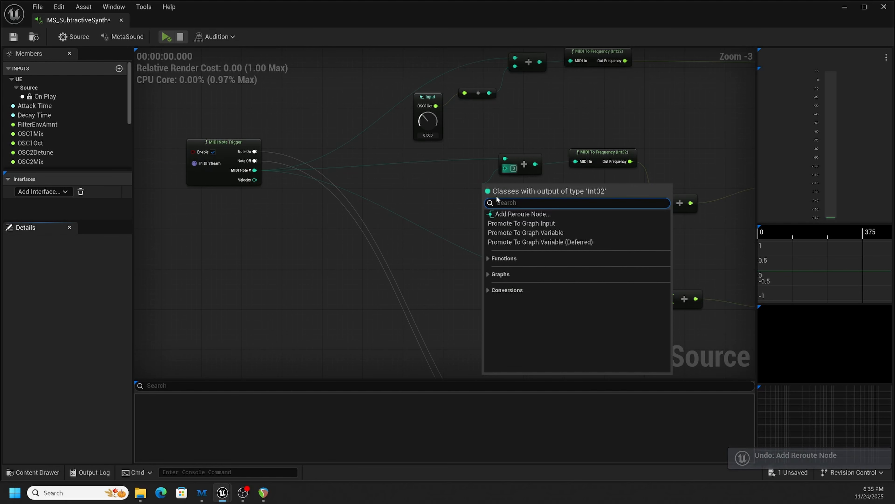
pyautogui.click(515, 223)
pyautogui.moveTo(509, 198); pyautogui.dragTo(450, 195)
pyautogui.click(471, 185)
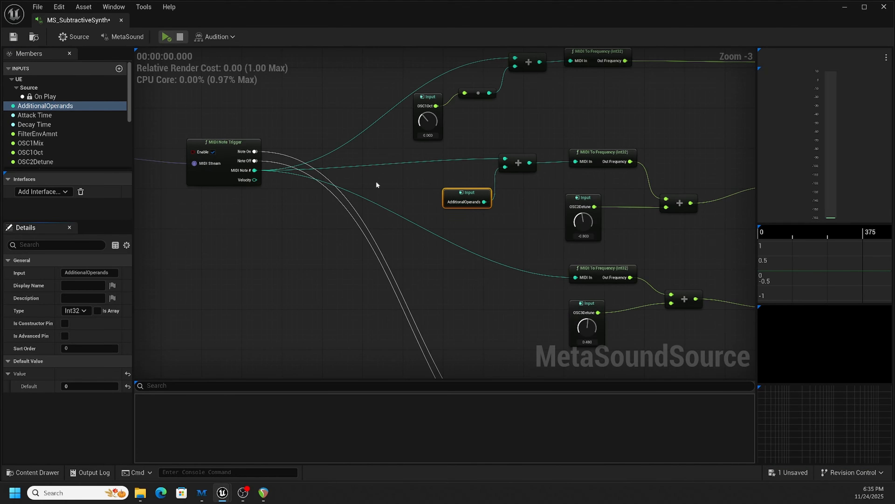
pyautogui.click(72, 105)
pyautogui.click(72, 106)
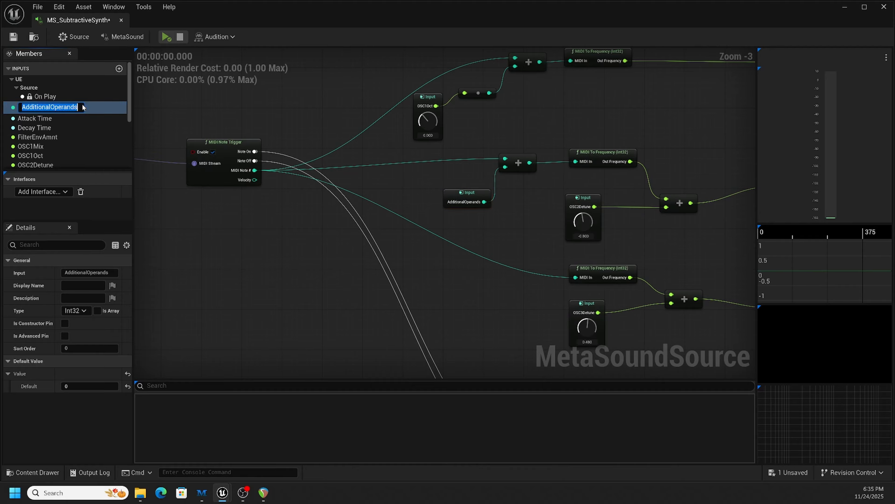
pyautogui.write('OSC2')
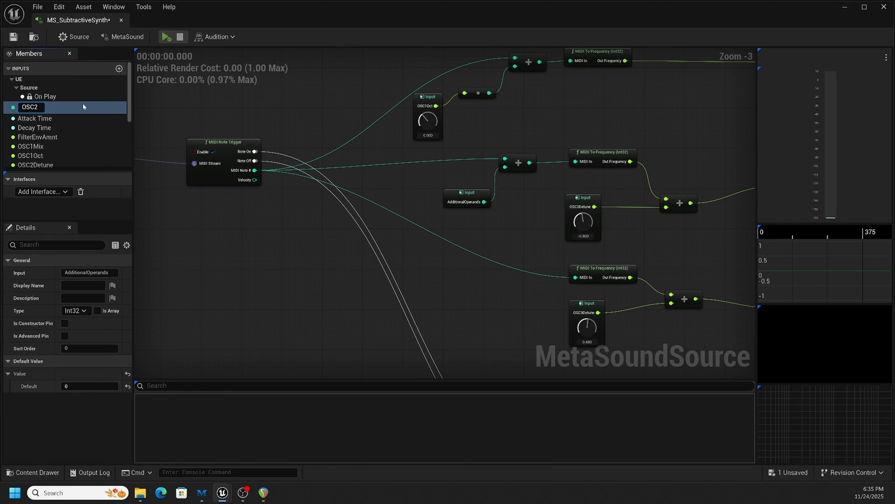
pyautogui.write('Oct')
pyautogui.press('Return')
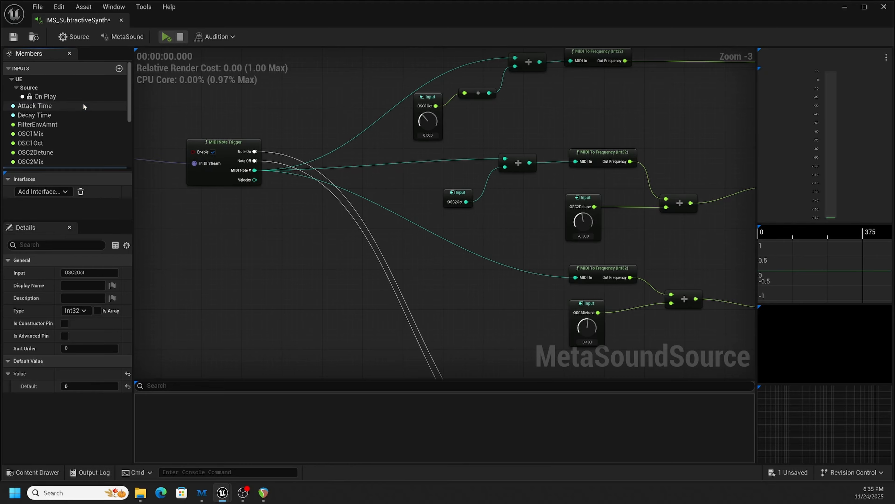
# Step: Change the OSC2Oct input's type to Float and reconnect it to its Add node through a conversion node
pyautogui.click(457, 197)
pyautogui.click(84, 310)
pyautogui.scroll(-10, 110, 271)
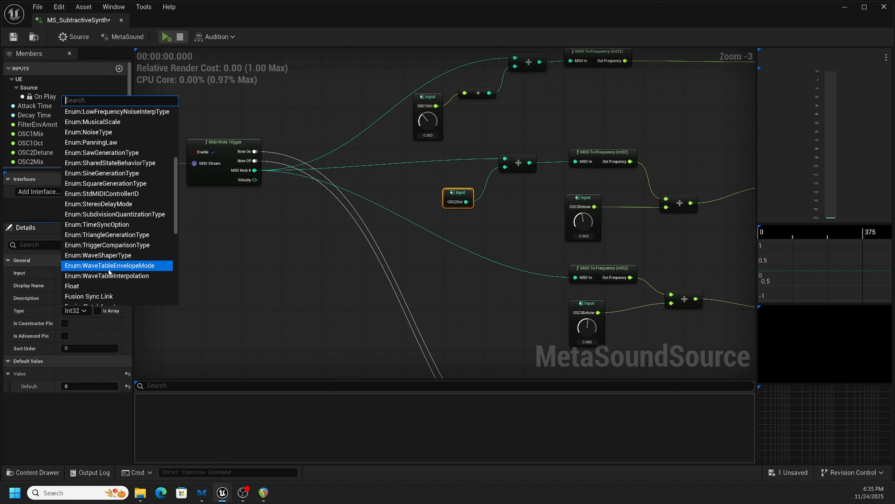
pyautogui.click(98, 286)
pyautogui.moveTo(474, 201); pyautogui.dragTo(506, 168)
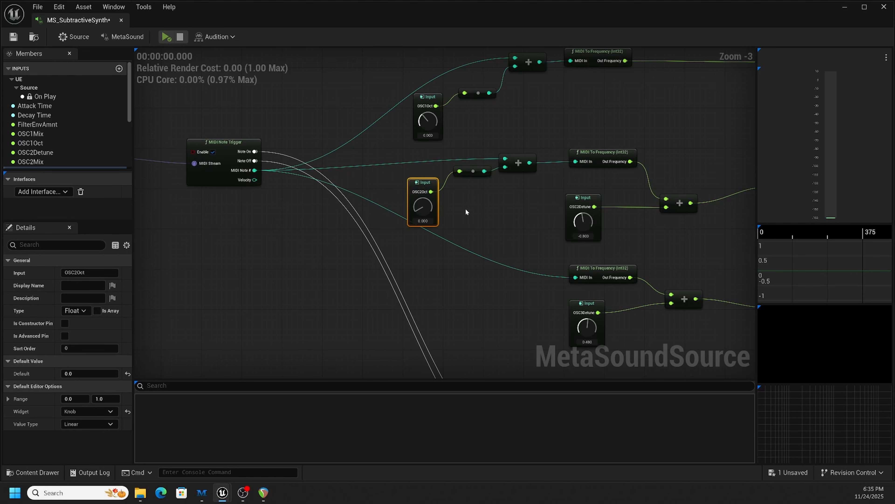
# Step: Set the OSC2Oct knob's range from -12 to 24
pyautogui.moveTo(455, 206); pyautogui.dragTo(511, 209, button='right')
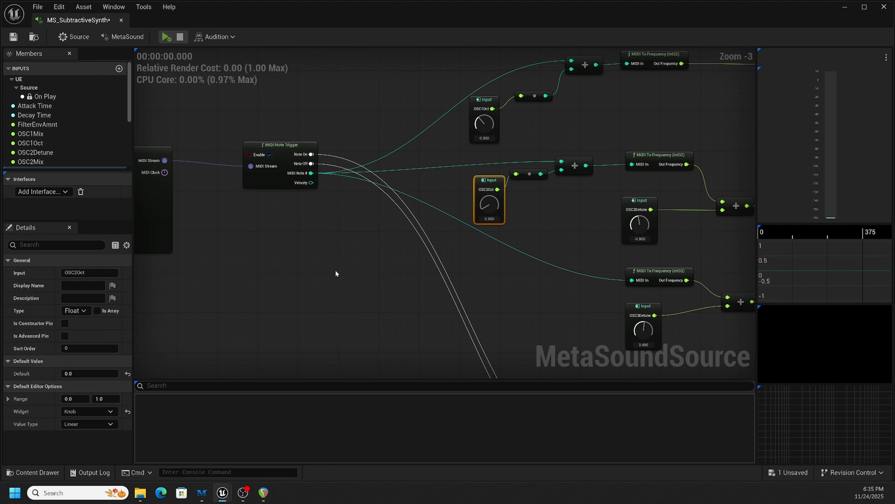
pyautogui.click(75, 399)
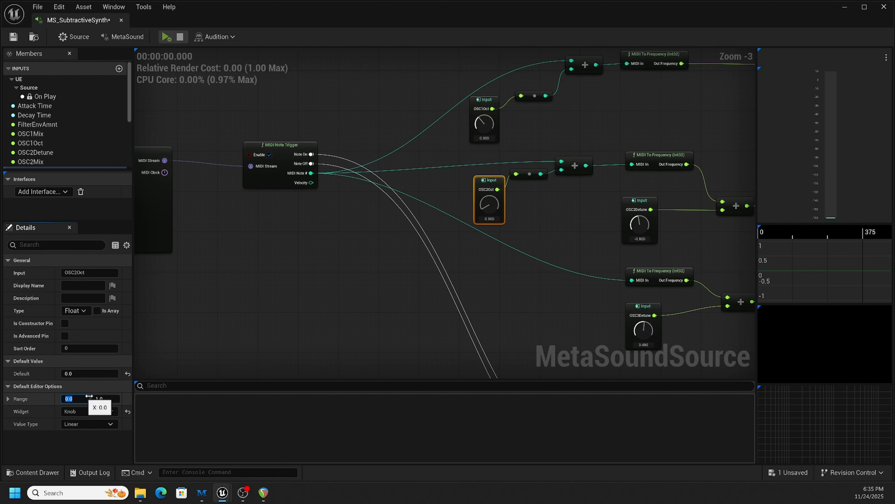
pyautogui.write('-12')
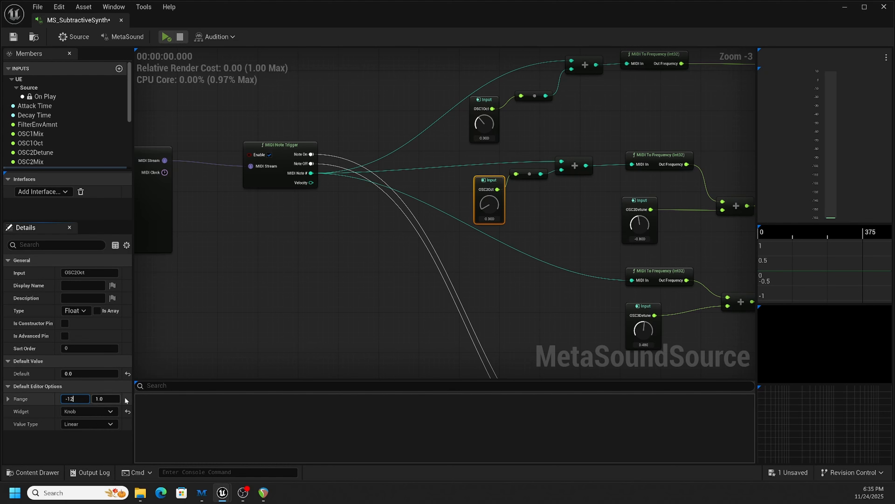
pyautogui.click(103, 399)
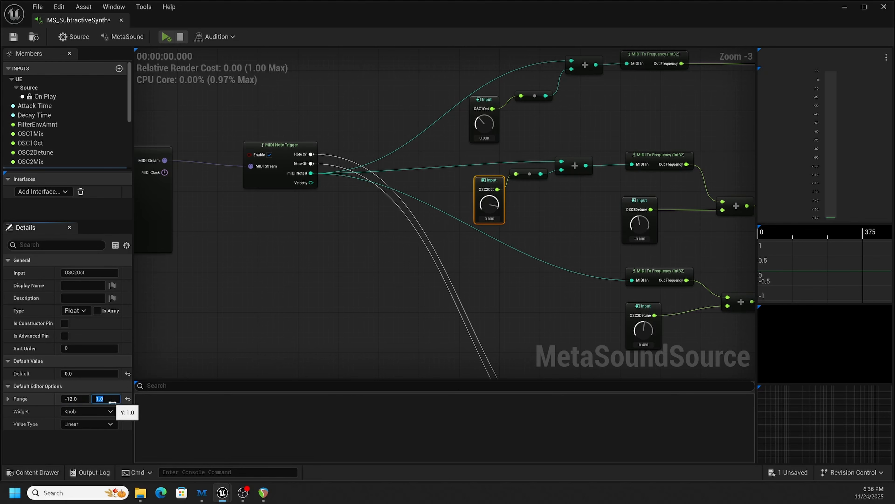
pyautogui.write('24')
pyautogui.press('Return')
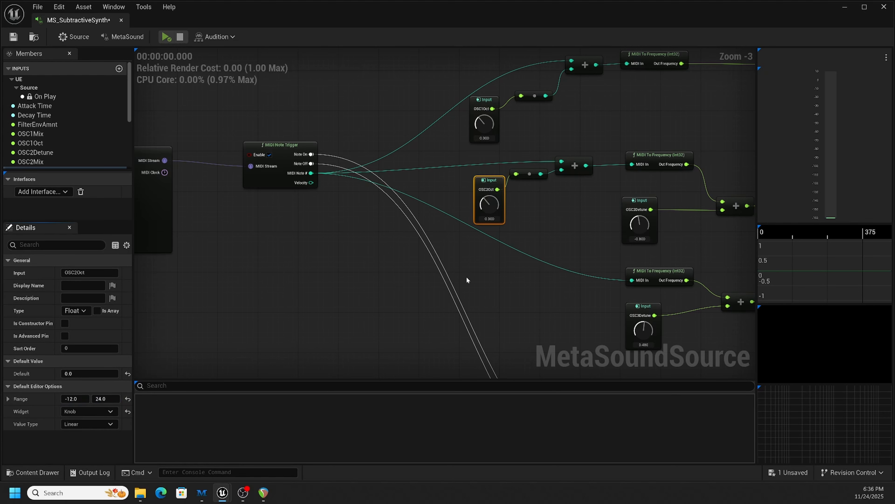
# Step: Insert an Add (Int32) node between the MIDI Note # output and the third oscillator's MIDI To Frequency node
pyautogui.scroll(-2, 539, 201)
pyautogui.scroll(1, 548, 209)
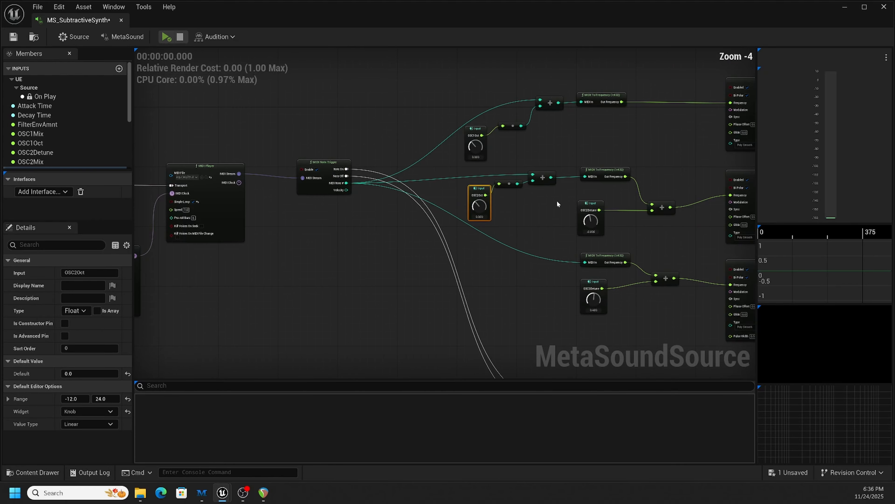
pyautogui.moveTo(538, 192); pyautogui.dragTo(563, 148, button='right')
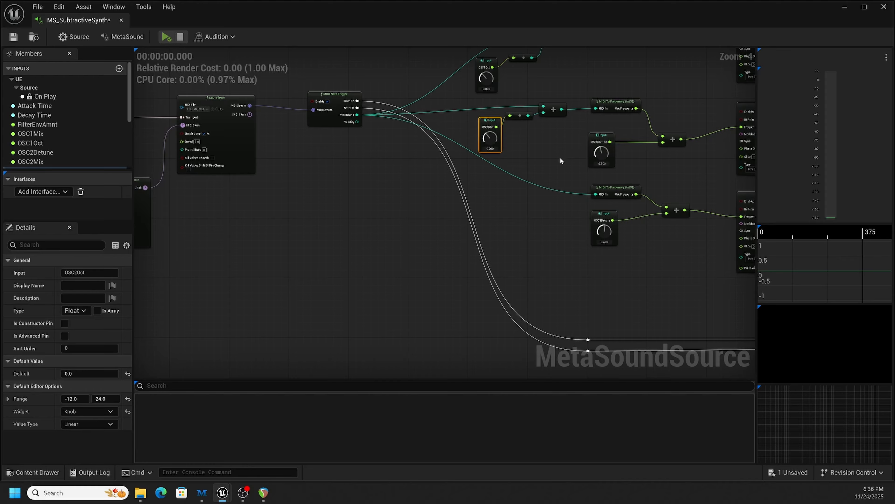
pyautogui.scroll(2, 598, 200)
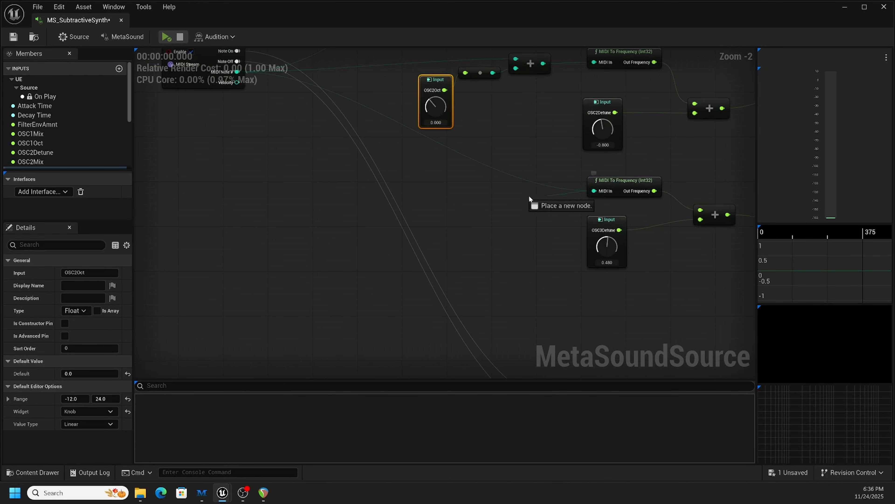
pyautogui.moveTo(594, 191); pyautogui.dragTo(536, 197)
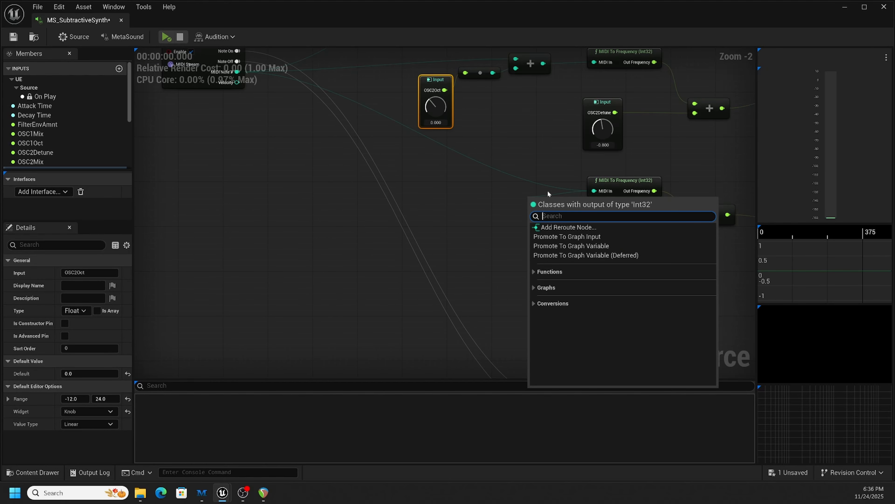
pyautogui.write('add')
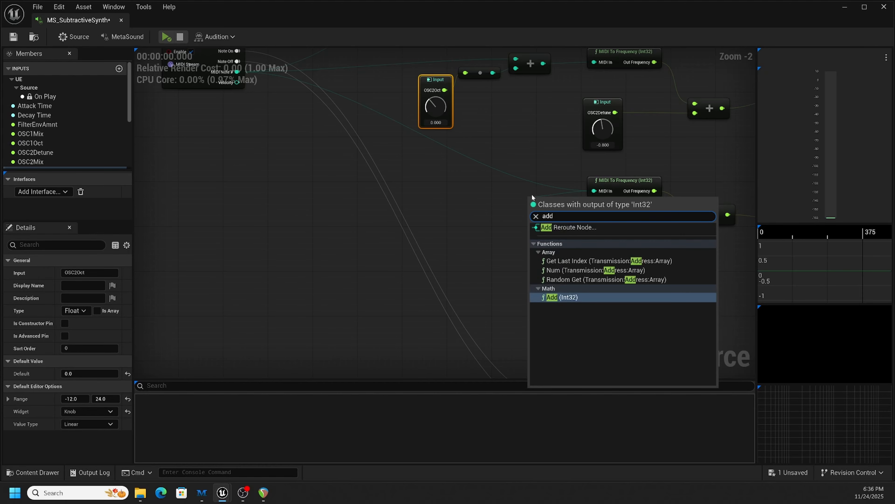
pyautogui.click(564, 296)
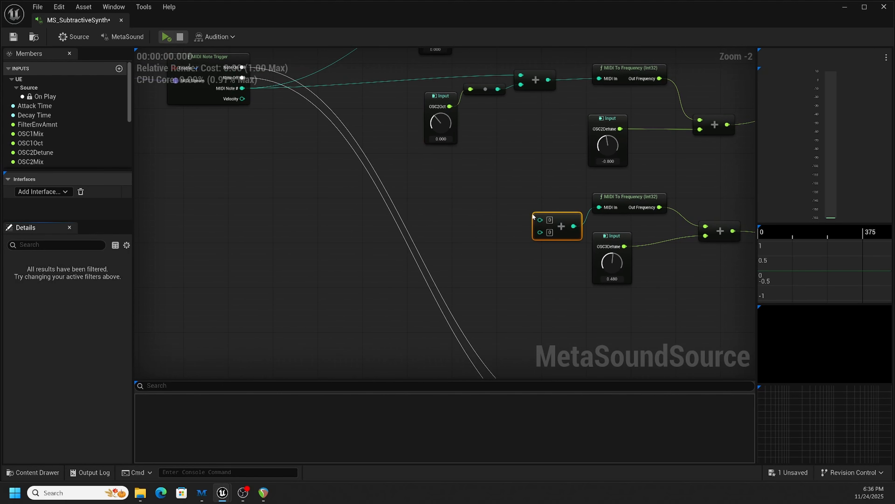
pyautogui.moveTo(539, 232); pyautogui.dragTo(242, 88)
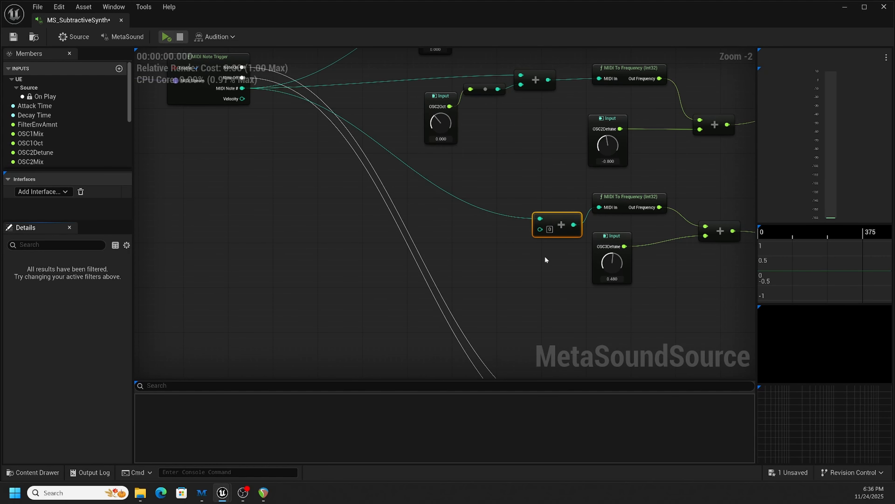
# Step: Promote the second operand of the third oscillator's octave Add node to a graph input named OSC3Oct
pyautogui.moveTo(549, 226); pyautogui.dragTo(513, 232)
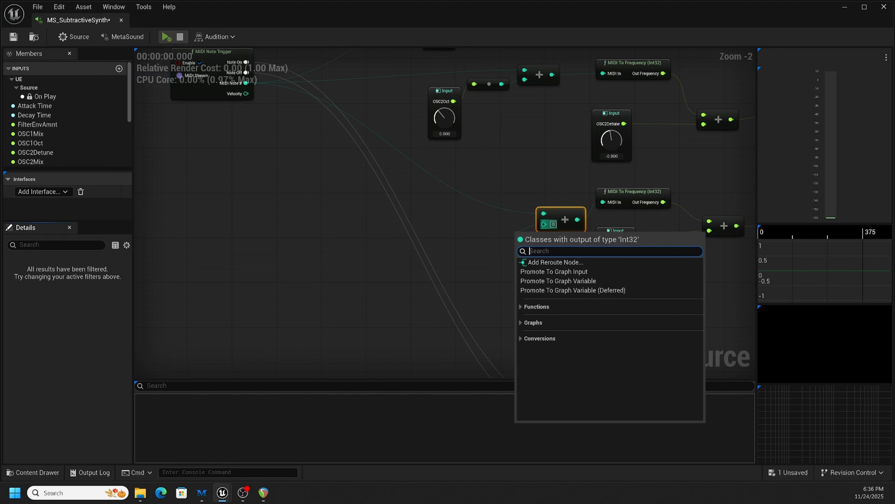
pyautogui.click(542, 271)
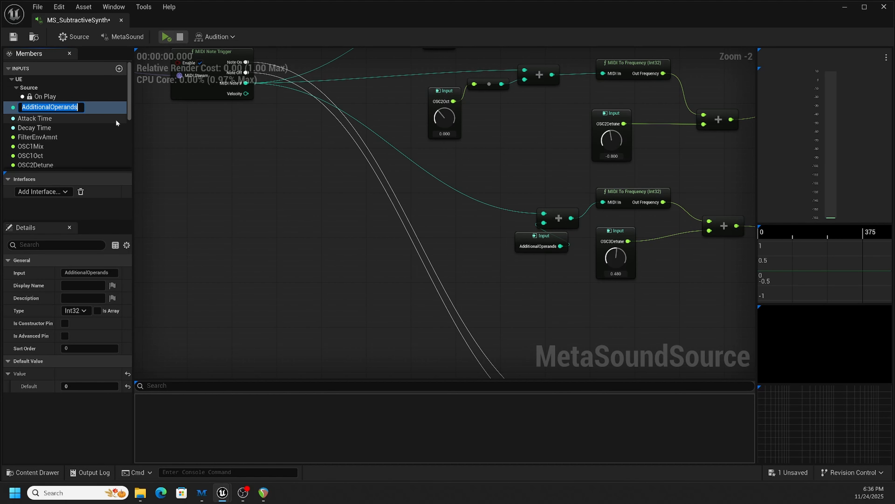
pyautogui.write('OSC3')
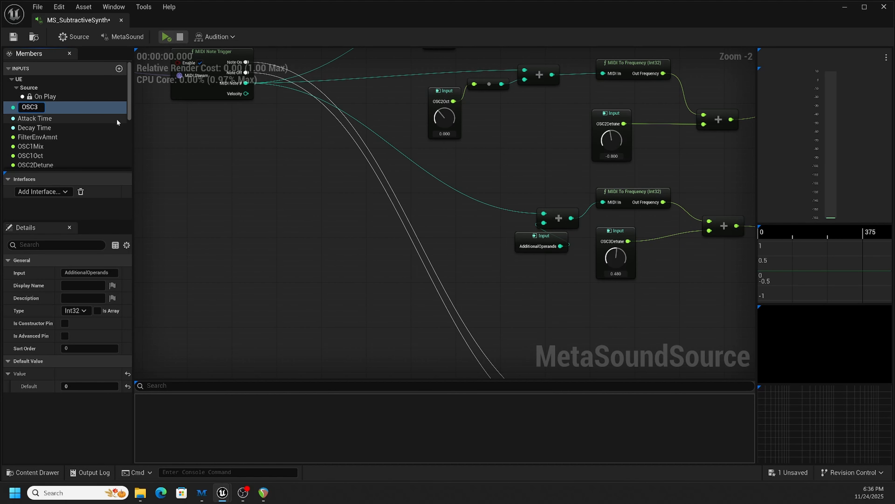
pyautogui.write('Oct')
pyautogui.press('Return')
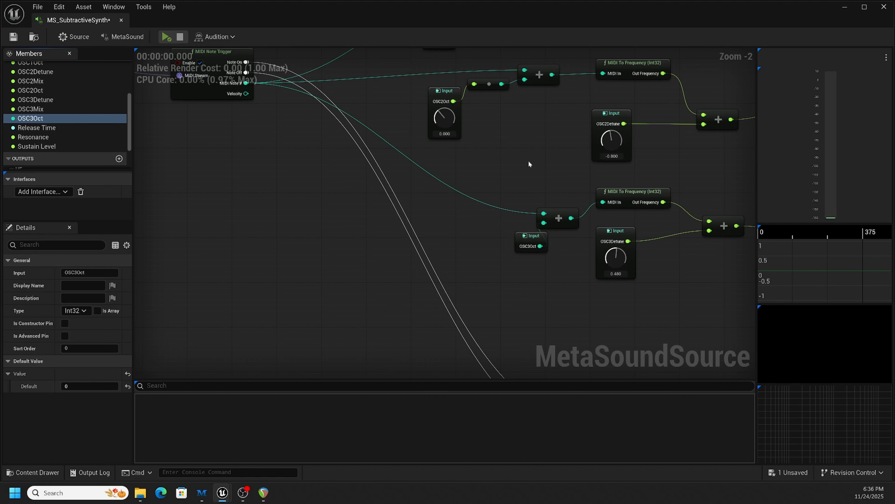
pyautogui.moveTo(528, 163); pyautogui.dragTo(488, 200, button='right')
pyautogui.moveTo(502, 272); pyautogui.dragTo(487, 273)
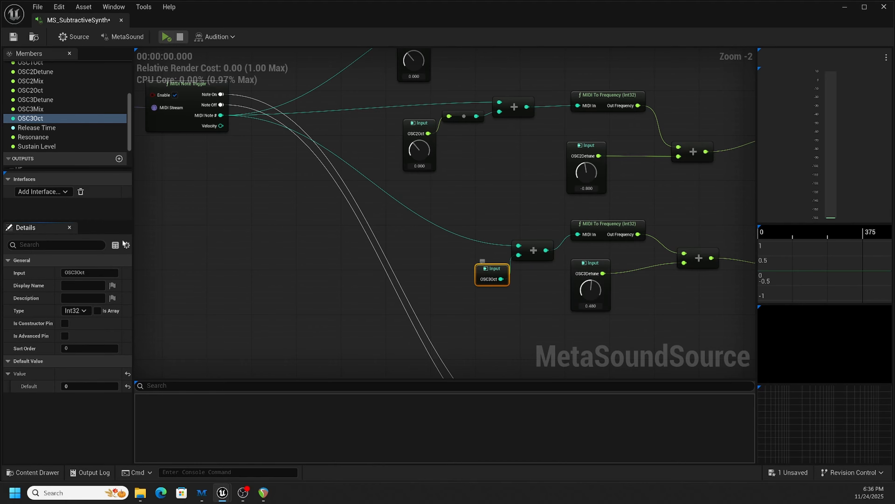
# Step: Change the OSC3Oct input's type to Float and move its node clear of the conversion node
pyautogui.click(75, 310)
pyautogui.scroll(-5, 104, 276)
pyautogui.scroll(-5, 104, 275)
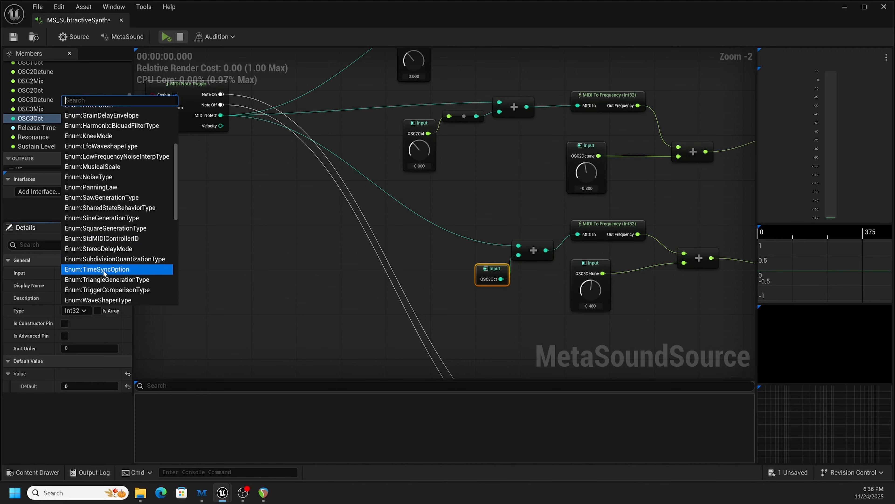
pyautogui.click(90, 284)
pyautogui.moveTo(489, 272); pyautogui.dragTo(469, 266)
# Step: Set the OSC3Oct knob's range from -12 to 24
pyautogui.click(74, 399)
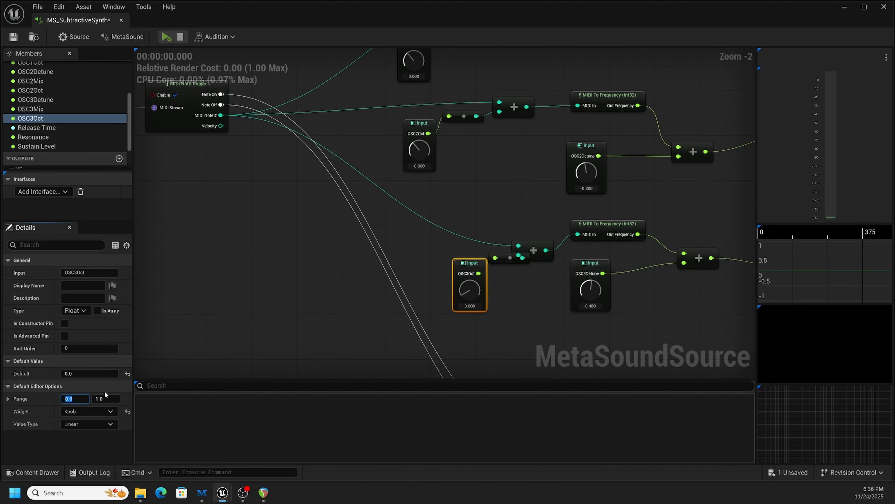
pyautogui.write('-12')
pyautogui.press('Return')
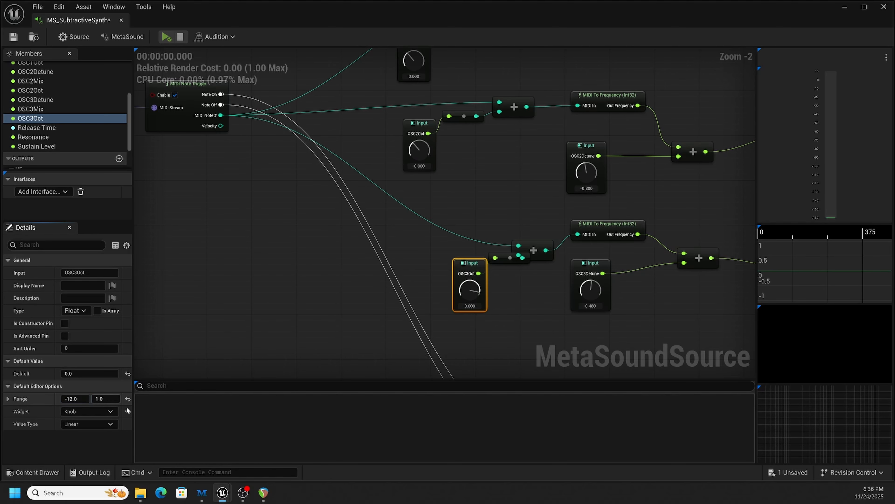
pyautogui.click(101, 398)
pyautogui.write('24')
pyautogui.press('Return')
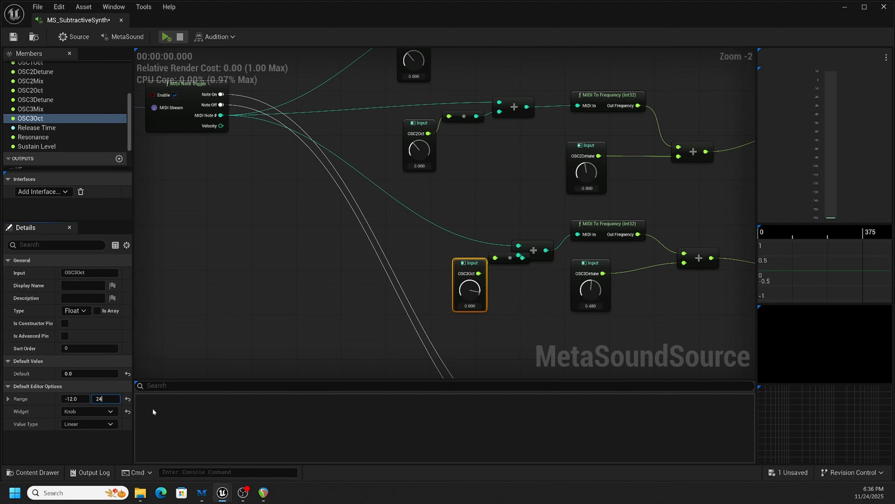
pyautogui.click(558, 193)
# Step: Space out the graph by moving the OSC3Oct input and the MIDI Note Trigger node further from the octave Add nodes
pyautogui.moveTo(469, 263); pyautogui.dragTo(429, 252)
pyautogui.scroll(-2, 458, 102)
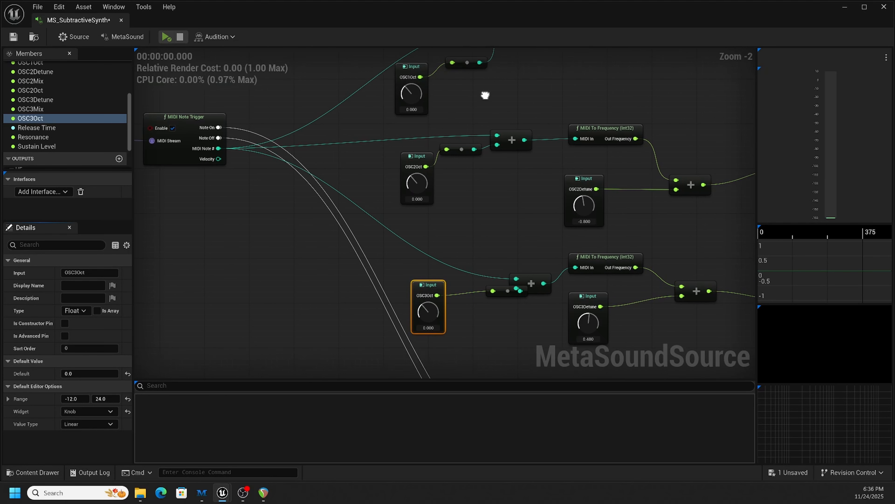
pyautogui.scroll(-1, 472, 194)
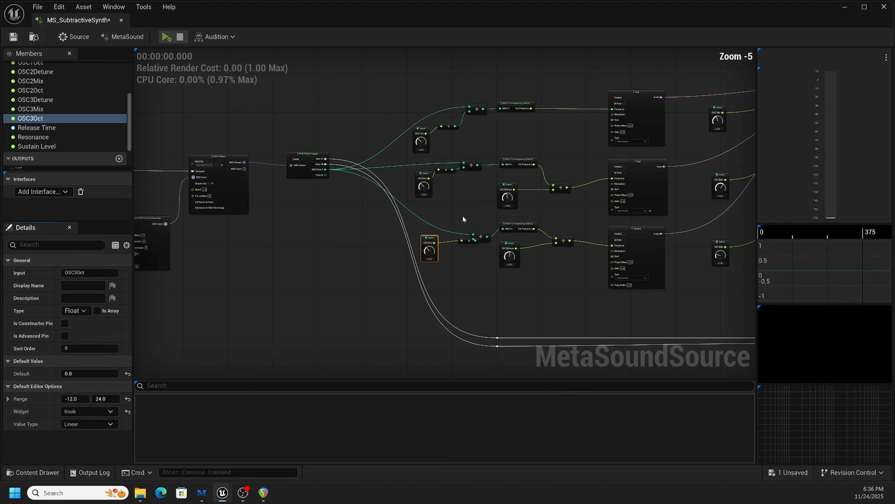
pyautogui.moveTo(403, 132); pyautogui.dragTo(447, 101, button='right')
pyautogui.moveTo(352, 128); pyautogui.dragTo(330, 125)
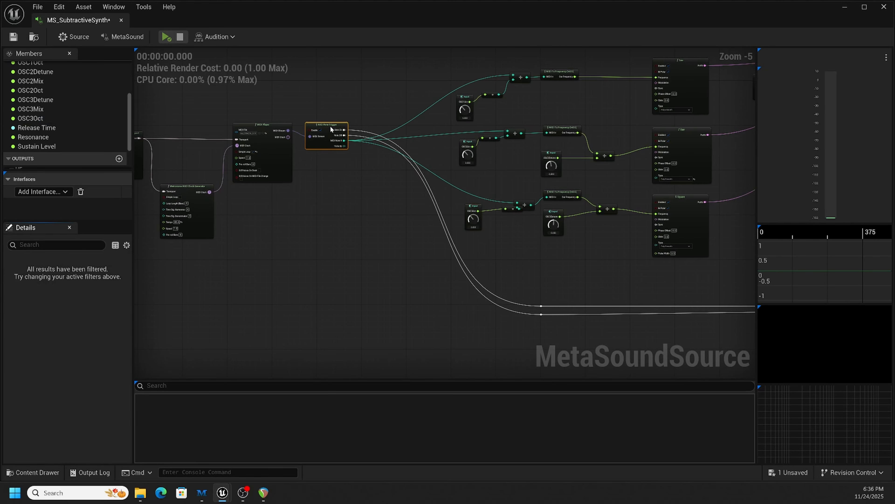
# Step: Play the MetaSound and set the OSC2Oct knob to 12
pyautogui.scroll(-1, 376, 232)
pyautogui.scroll(3, 403, 215)
pyautogui.moveTo(404, 215); pyautogui.dragTo(561, 246, button='right')
pyautogui.click(166, 37)
pyautogui.moveTo(598, 134); pyautogui.dragTo(404, 185, button='right')
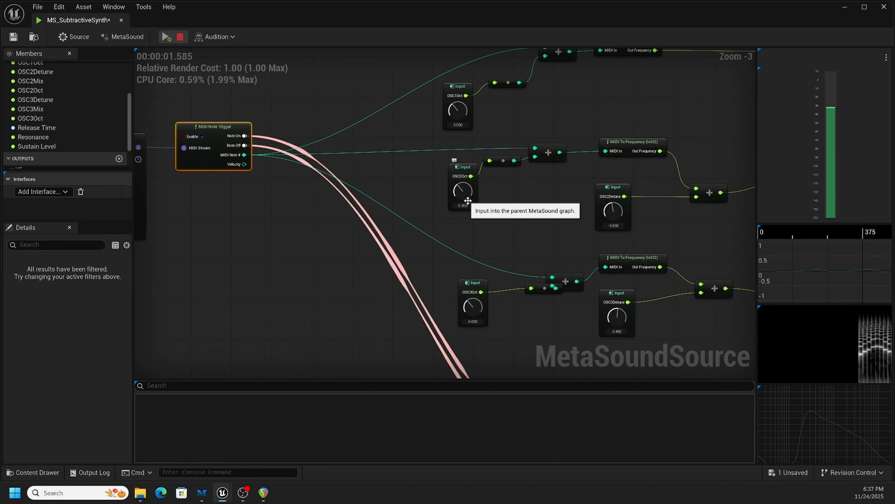
pyautogui.click(468, 192)
pyautogui.click(463, 206)
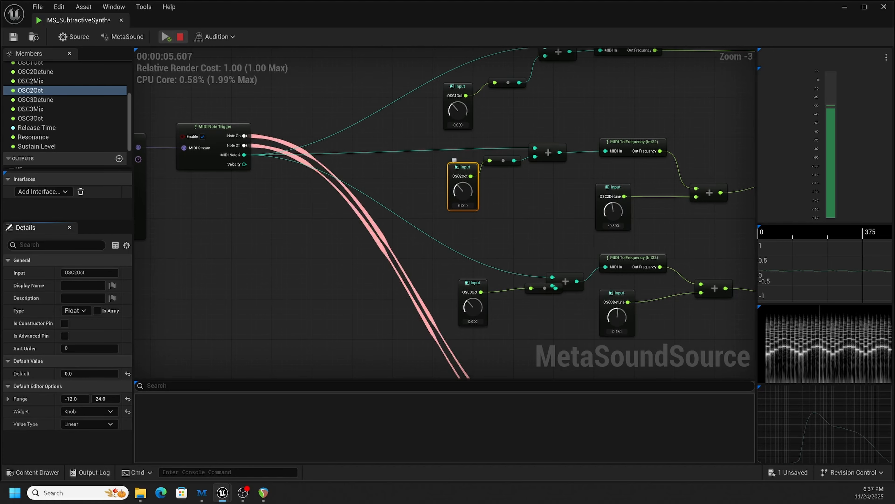
pyautogui.click(466, 205)
pyautogui.write('12')
pyautogui.press('Return')
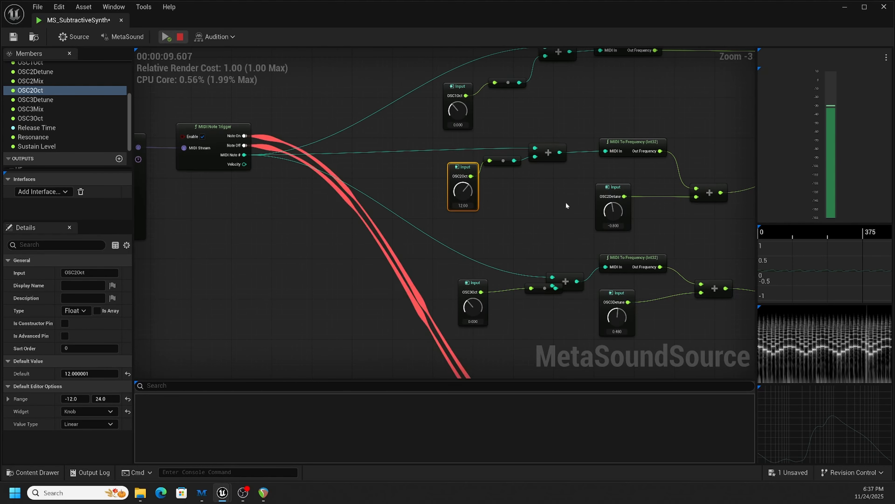
# Step: Set the OSC2Mix knob to 0.760 while the sound plays
pyautogui.moveTo(564, 202); pyautogui.dragTo(395, 202, button='right')
pyautogui.moveTo(535, 201); pyautogui.dragTo(349, 186, button='right')
pyautogui.moveTo(642, 178); pyautogui.dragTo(642, 167)
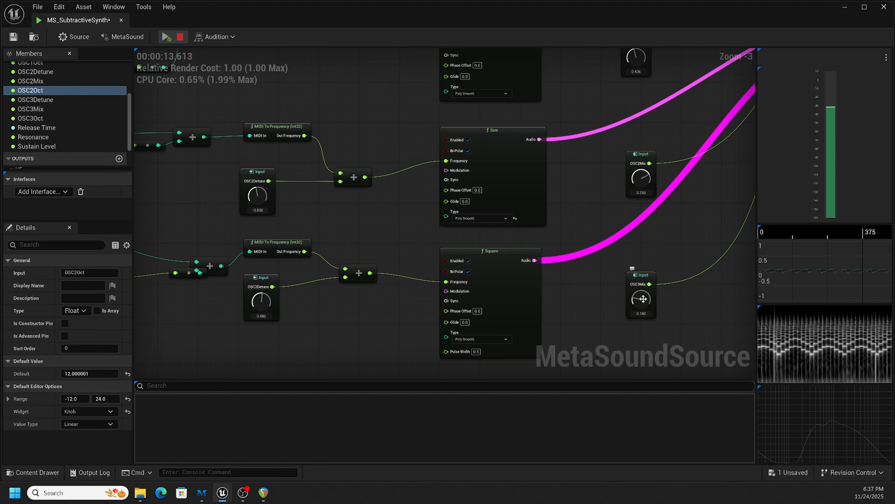
# Step: Set the OSC3Oct knob to -12
pyautogui.moveTo(146, 269); pyautogui.dragTo(355, 265, button='right')
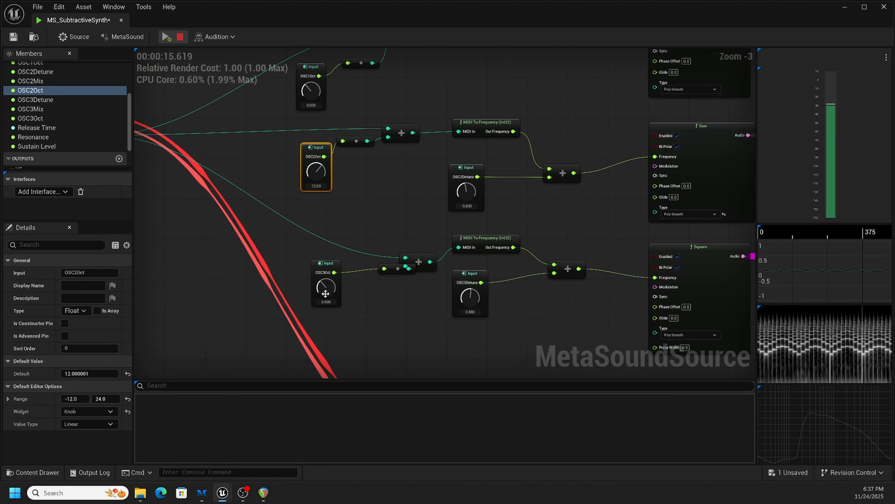
pyautogui.moveTo(332, 301); pyautogui.dragTo(313, 303)
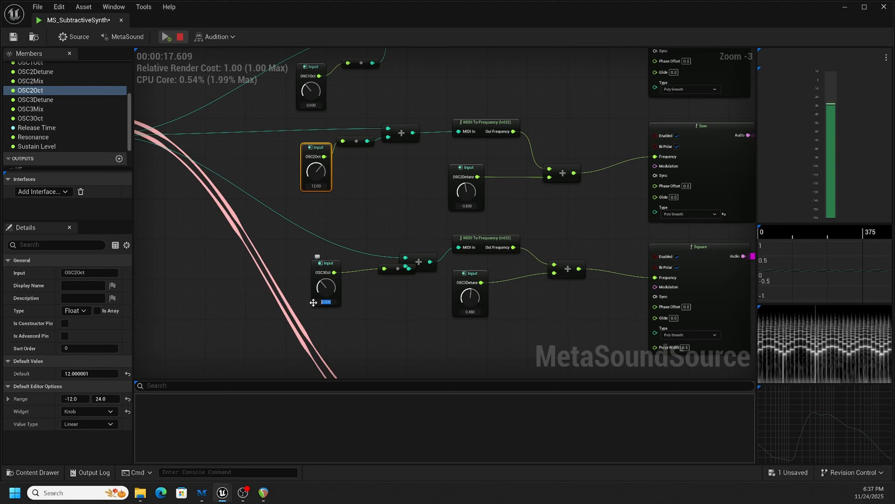
pyautogui.write('-12')
pyautogui.press('Return')
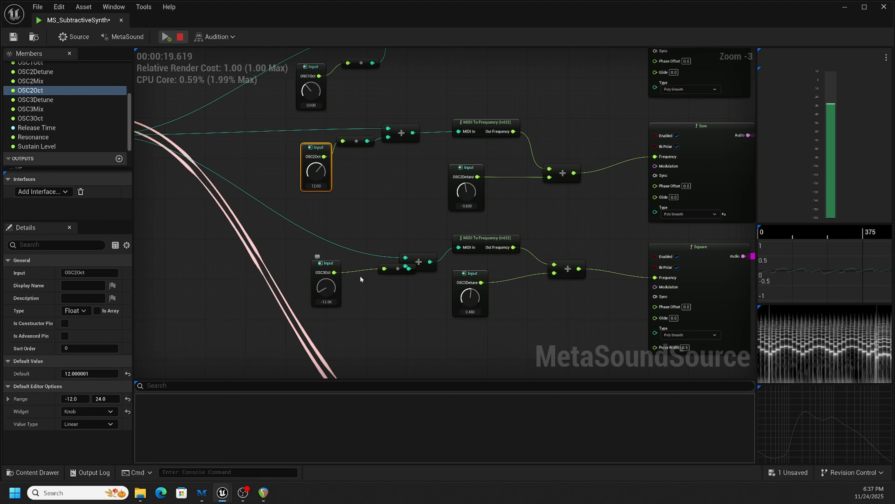
# Step: Set OSC3Detune to -0.400 and OSC2Detune to 1.200, and stop playback
pyautogui.moveTo(713, 239); pyautogui.dragTo(510, 221, button='right')
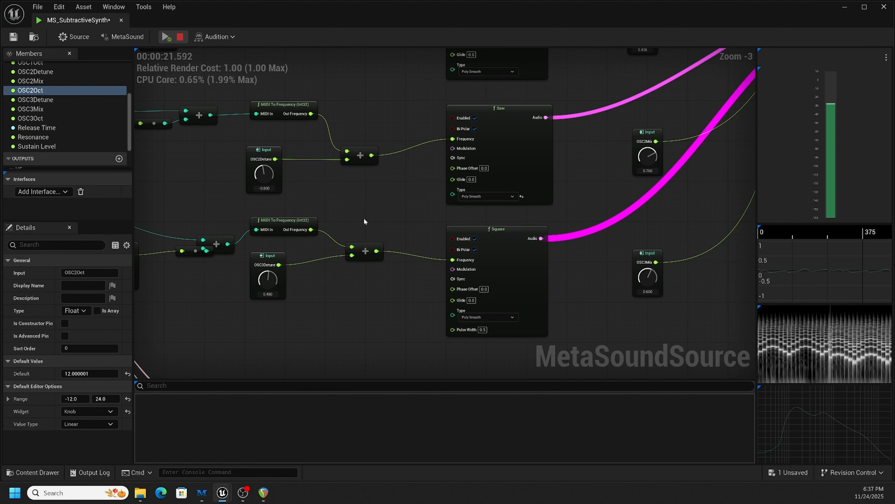
pyautogui.moveTo(364, 218); pyautogui.dragTo(440, 246, button='right')
pyautogui.moveTo(348, 303); pyautogui.dragTo(344, 307)
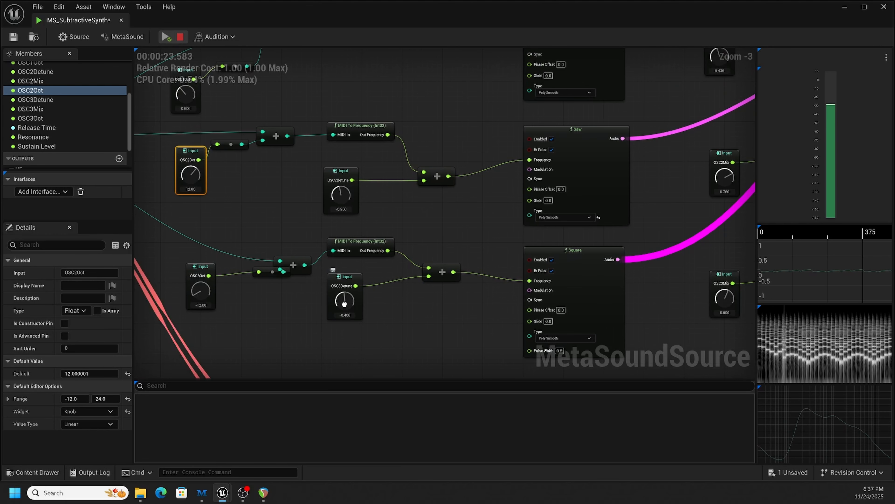
pyautogui.moveTo(344, 195); pyautogui.dragTo(320, 210)
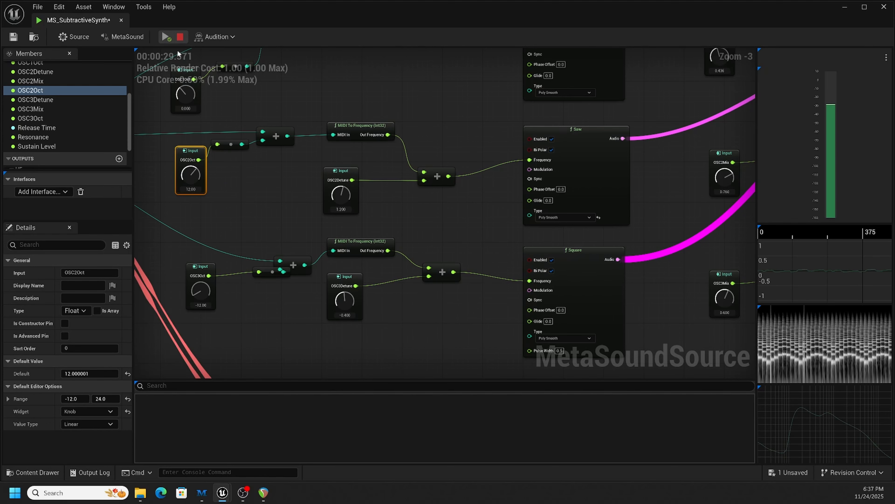
pyautogui.click(179, 36)
# Step: Shift the MIDI To Frequency, detune input and detune Add nodes together closer to the three oscillators
pyautogui.moveTo(250, 204); pyautogui.dragTo(304, 216, button='right')
pyautogui.scroll(-3, 395, 201)
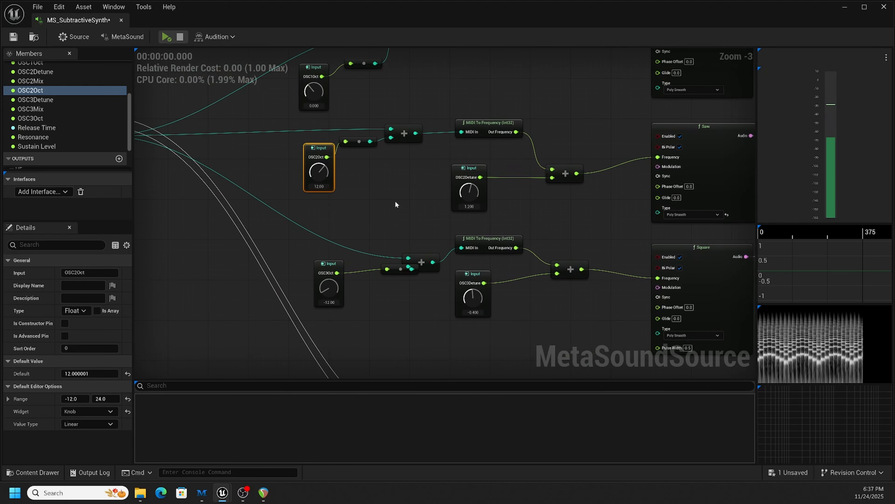
pyautogui.scroll(2, 408, 213)
pyautogui.moveTo(412, 193); pyautogui.dragTo(396, 196, button='right')
pyautogui.moveTo(506, 207); pyautogui.dragTo(456, 226, button='right')
pyautogui.moveTo(371, 52); pyautogui.dragTo(369, 63, button='right')
pyautogui.moveTo(369, 63); pyautogui.dragTo(445, 316)
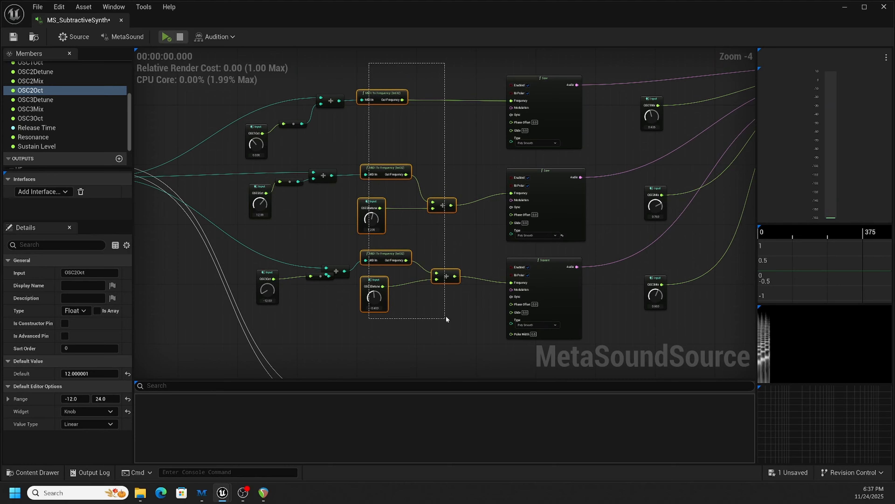
pyautogui.moveTo(447, 277); pyautogui.dragTo(477, 275)
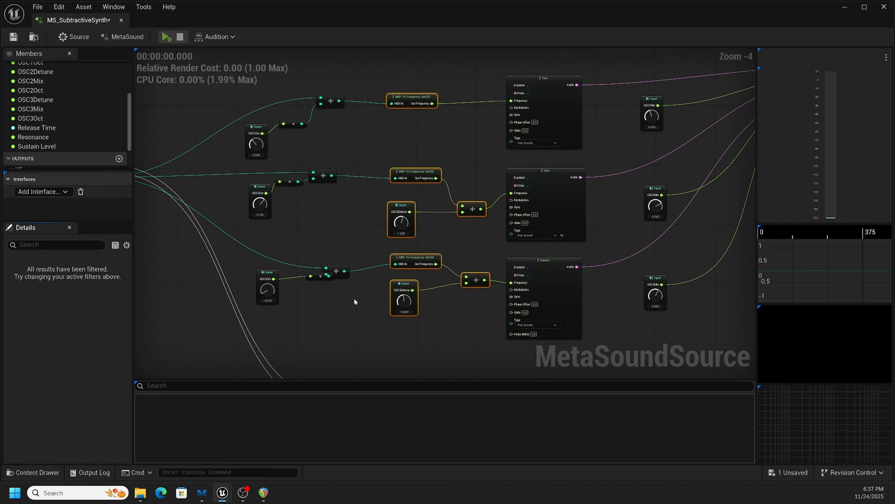
# Step: Move the octave Add and conversion nodes closer to the MIDI To Frequency nodes and align the three octave inputs
pyautogui.moveTo(339, 292); pyautogui.dragTo(366, 103)
pyautogui.click(336, 165)
pyautogui.moveTo(242, 113); pyautogui.dragTo(279, 278)
pyautogui.click(265, 191)
pyautogui.moveTo(265, 191); pyautogui.dragTo(272, 194)
pyautogui.moveTo(261, 126); pyautogui.dragTo(272, 127)
pyautogui.moveTo(274, 272); pyautogui.dragTo(275, 274)
pyautogui.scroll(-3, 391, 214)
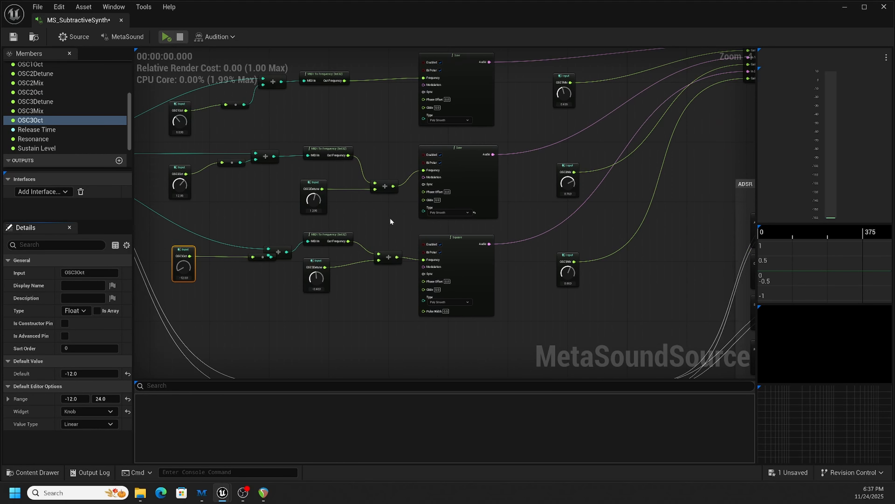
pyautogui.scroll(2, 434, 264)
pyautogui.scroll(-2, 435, 263)
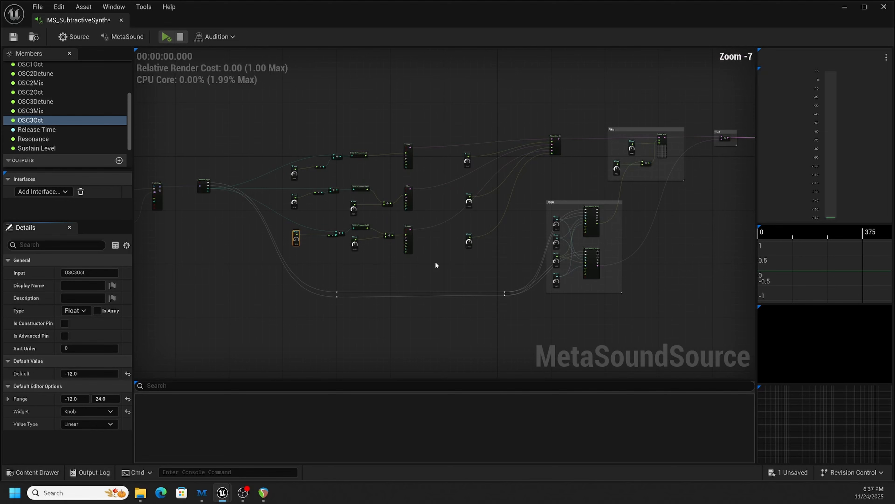
pyautogui.moveTo(498, 262); pyautogui.dragTo(484, 247, button='right')
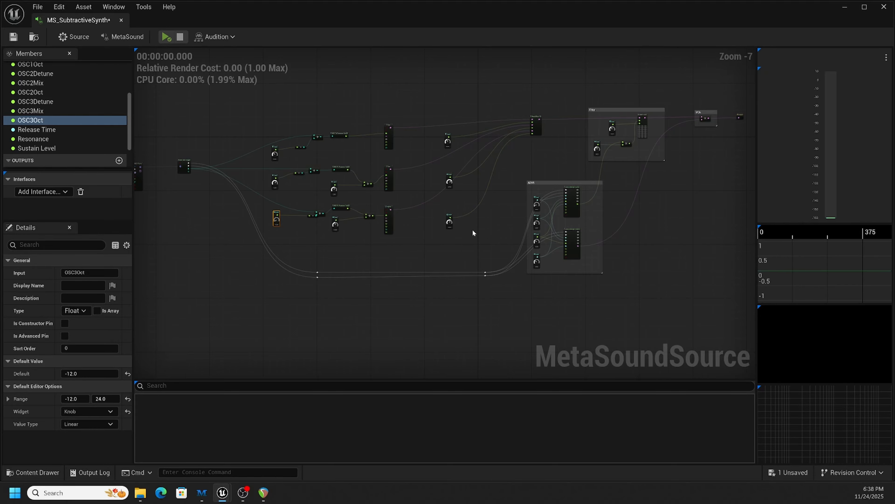
# Step: Move the mono Output node farther away from the VCA group to free space for another node
pyautogui.moveTo(473, 233); pyautogui.dragTo(478, 232, button='right')
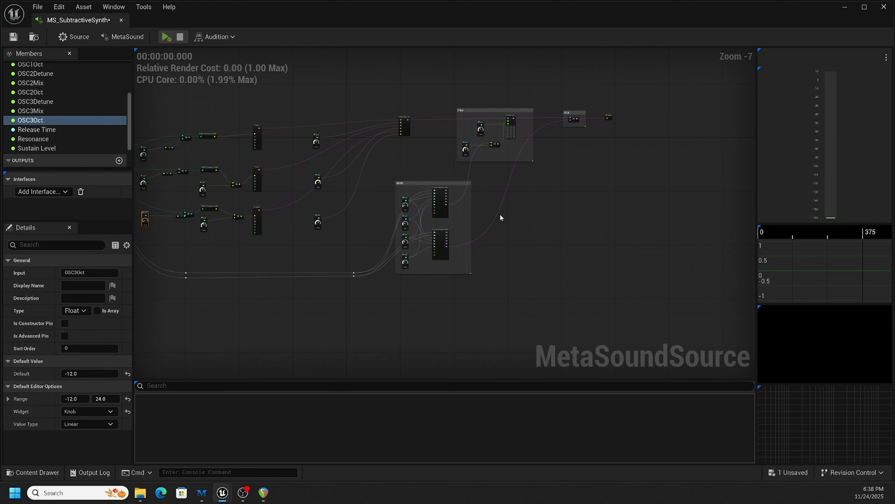
pyautogui.scroll(1, 599, 174)
pyautogui.scroll(2, 594, 188)
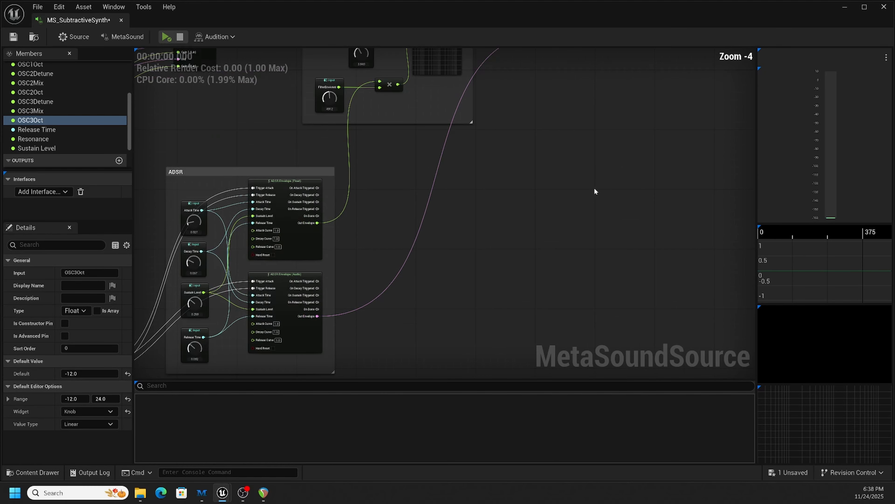
pyautogui.moveTo(599, 167); pyautogui.dragTo(565, 270, button='right')
pyautogui.scroll(2, 587, 219)
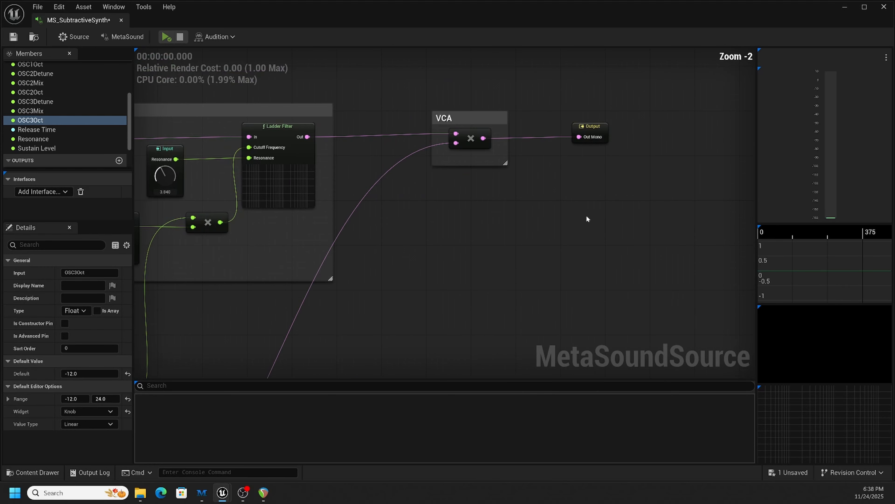
pyautogui.scroll(-1, 587, 219)
pyautogui.moveTo(591, 136); pyautogui.dragTo(694, 138)
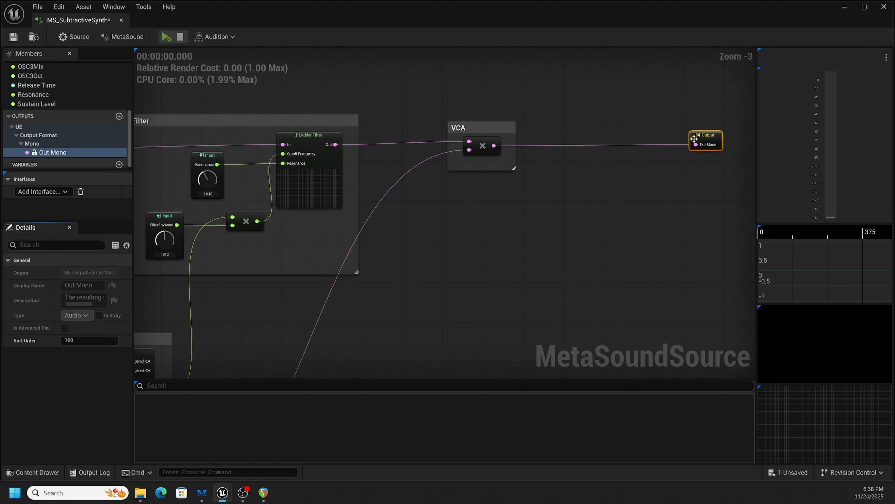
# Step: Add a Plate Reverb (Stereo) node between the VCA and the output, and feed the VCA multiply result into its In Left
pyautogui.moveTo(585, 175); pyautogui.dragTo(585, 173, button='right')
pyautogui.write('reverb')
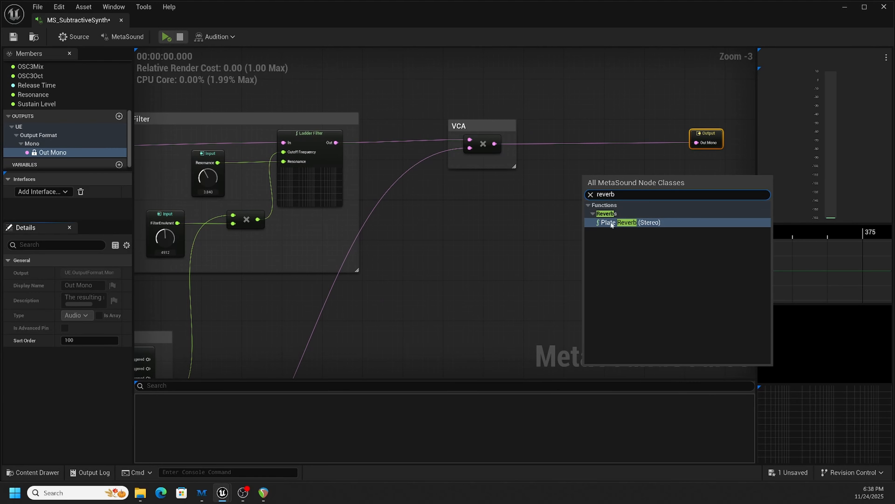
pyautogui.click(606, 222)
pyautogui.moveTo(494, 144); pyautogui.dragTo(596, 201)
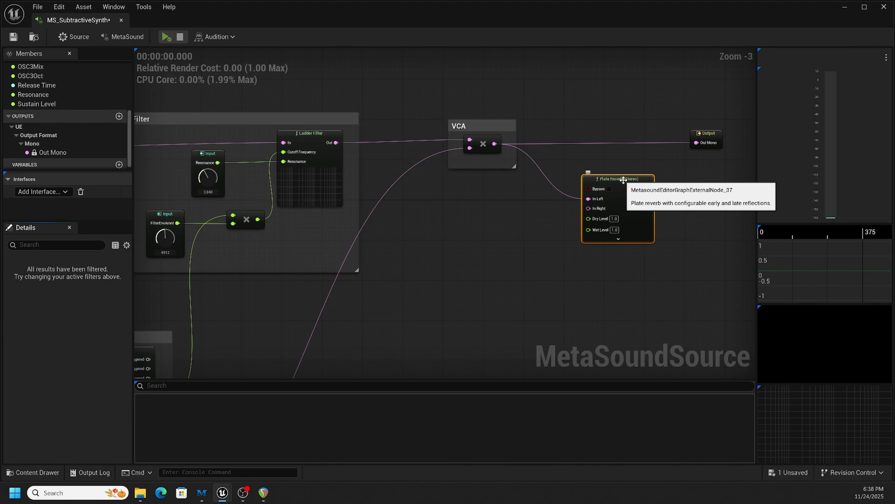
pyautogui.moveTo(648, 187); pyautogui.dragTo(657, 173)
pyautogui.click(670, 160)
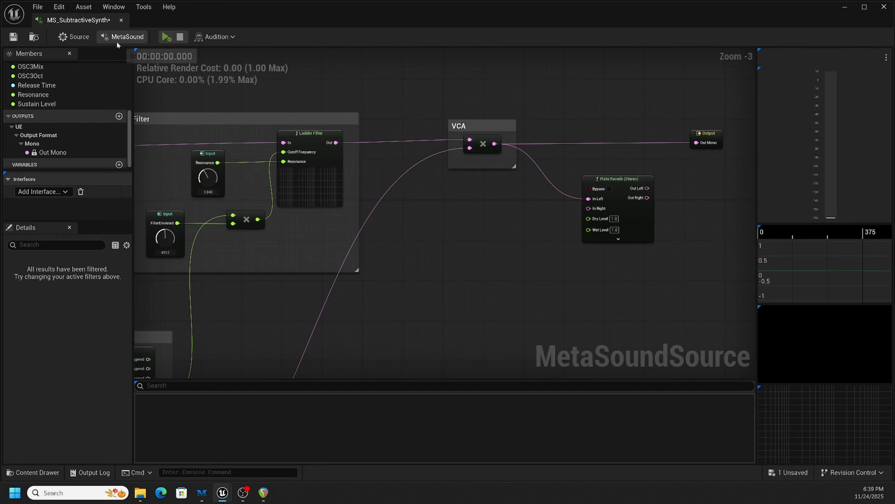
# Step: Change the MetaSound's output format to Stereo
pyautogui.click(123, 37)
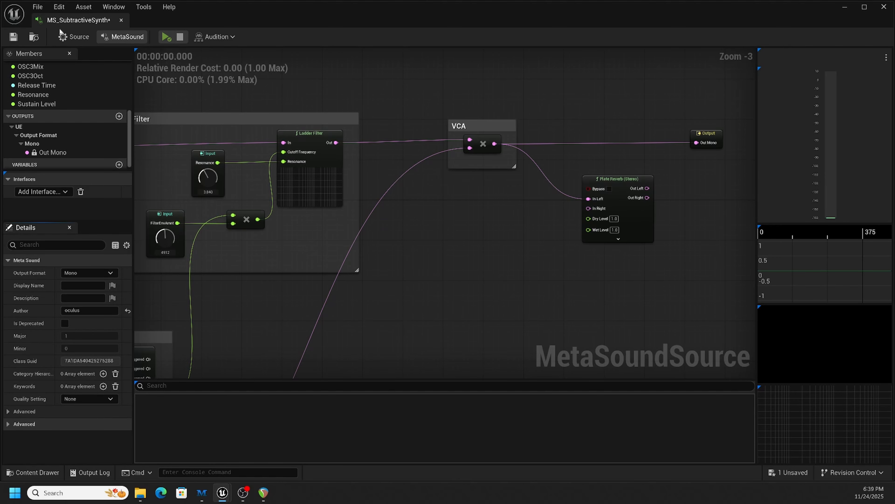
pyautogui.click(100, 276)
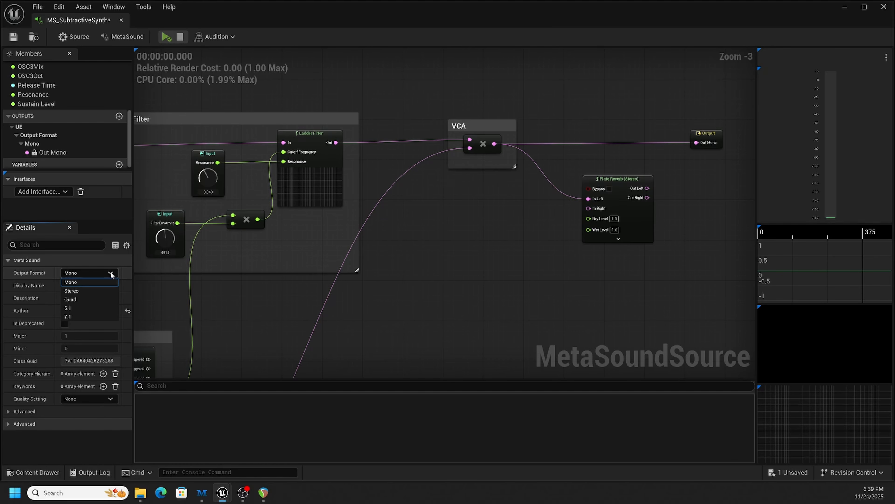
pyautogui.click(92, 287)
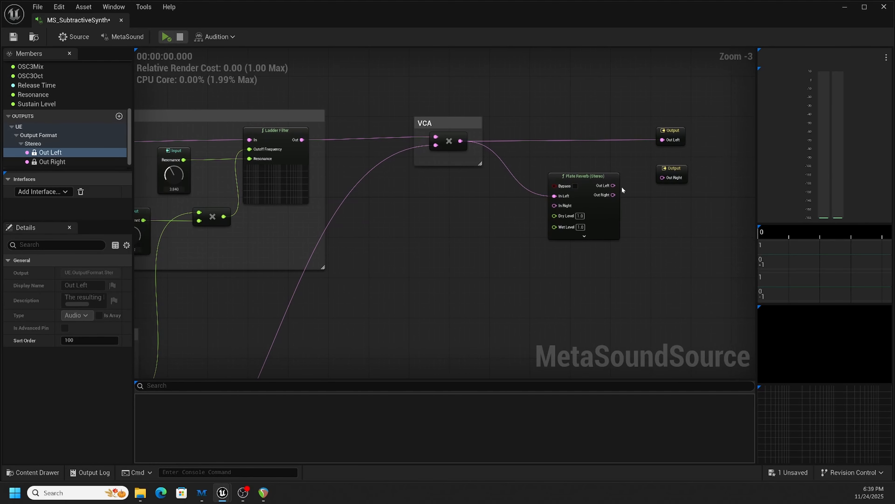
# Step: Wire the reverb's left and right outputs to Out Left and Out Right, feed the VCA into In Right, and align the reverb with the outputs
pyautogui.moveTo(613, 186); pyautogui.dragTo(662, 140)
pyautogui.moveTo(613, 195); pyautogui.dragTo(663, 178)
pyautogui.moveTo(586, 176); pyautogui.dragTo(593, 125)
pyautogui.moveTo(461, 142); pyautogui.dragTo(564, 157)
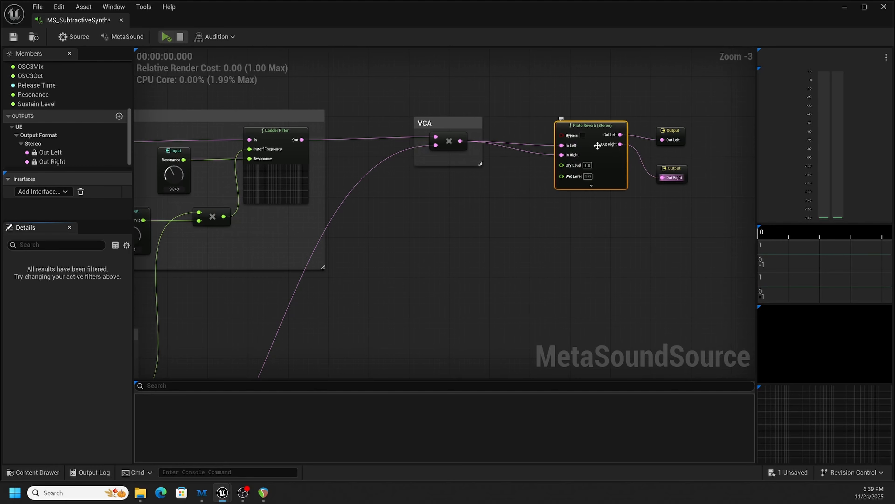
pyautogui.moveTo(590, 124); pyautogui.dragTo(589, 112)
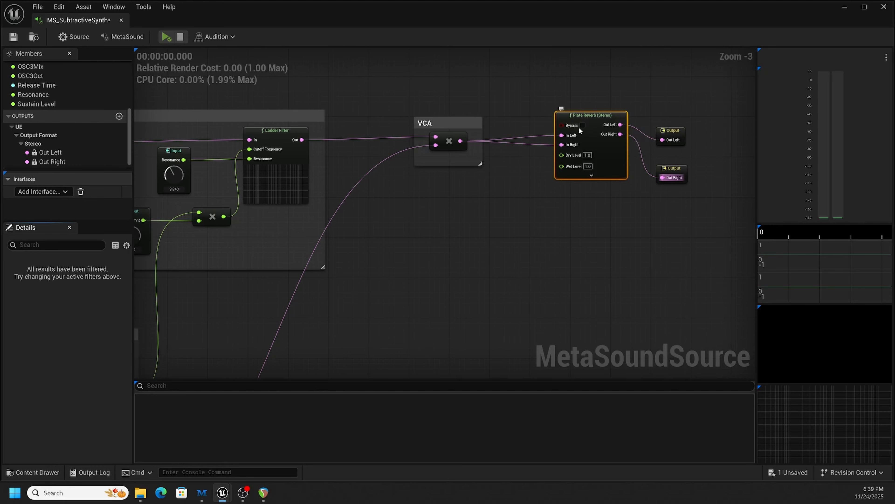
# Step: Expand the Plate Reverb's advanced pins and set Decay to 0.3
pyautogui.click(603, 176)
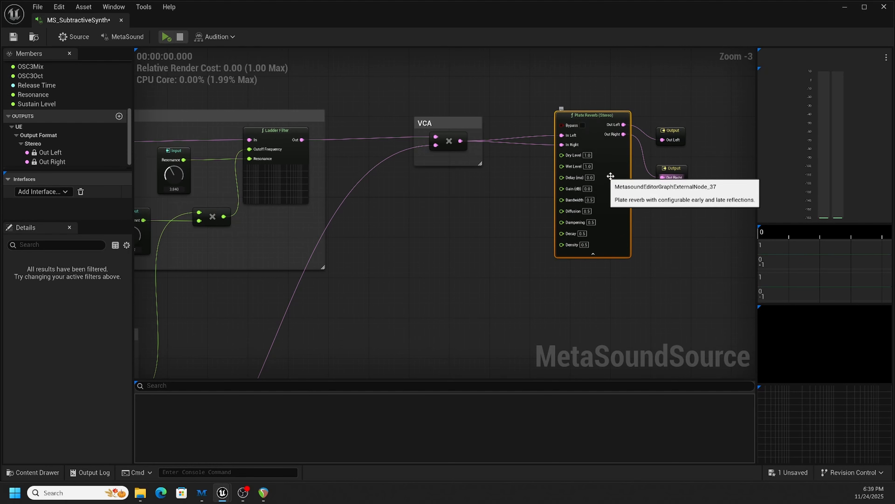
pyautogui.click(584, 234)
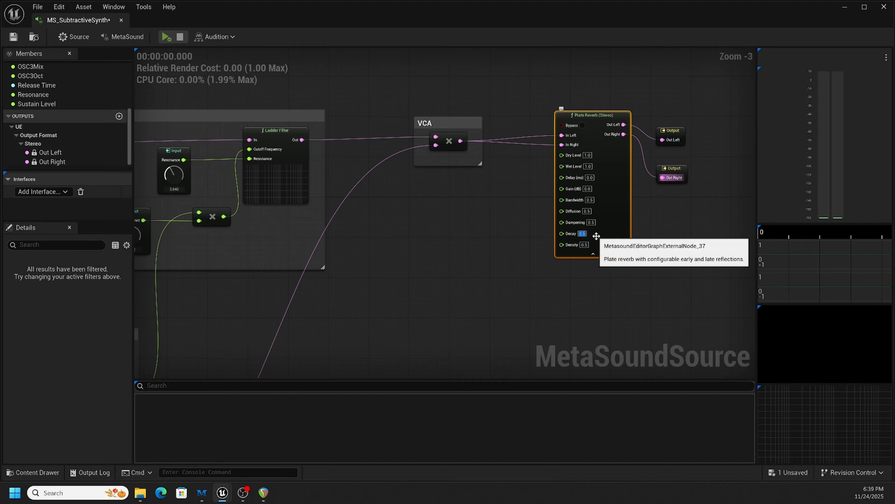
pyautogui.press('Right')
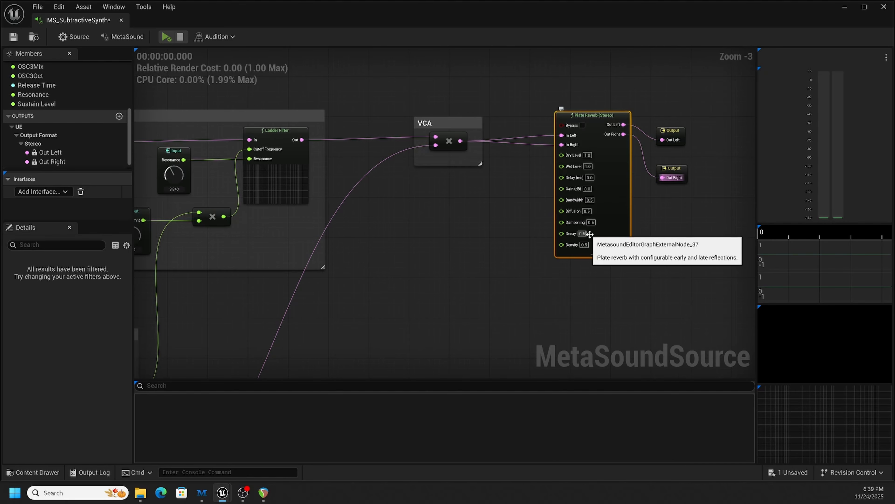
pyautogui.scroll(3, 596, 236)
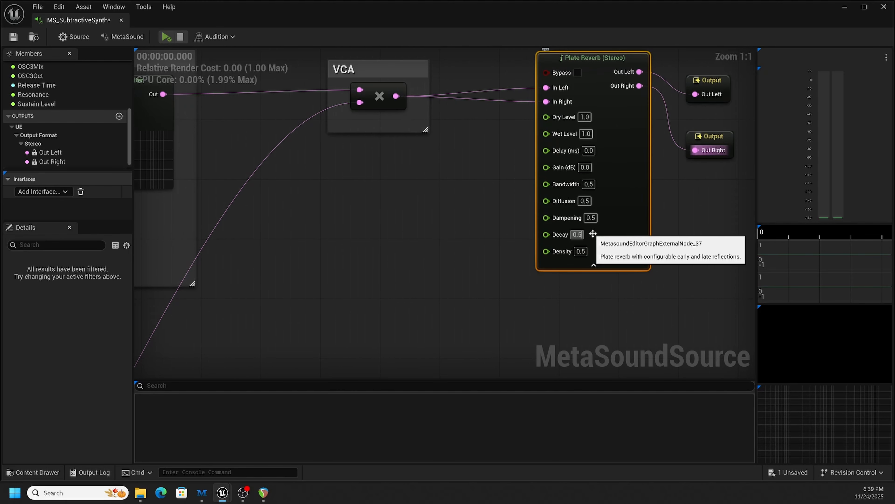
pyautogui.press('BackSpace')
pyautogui.write('3')
pyautogui.press('Return')
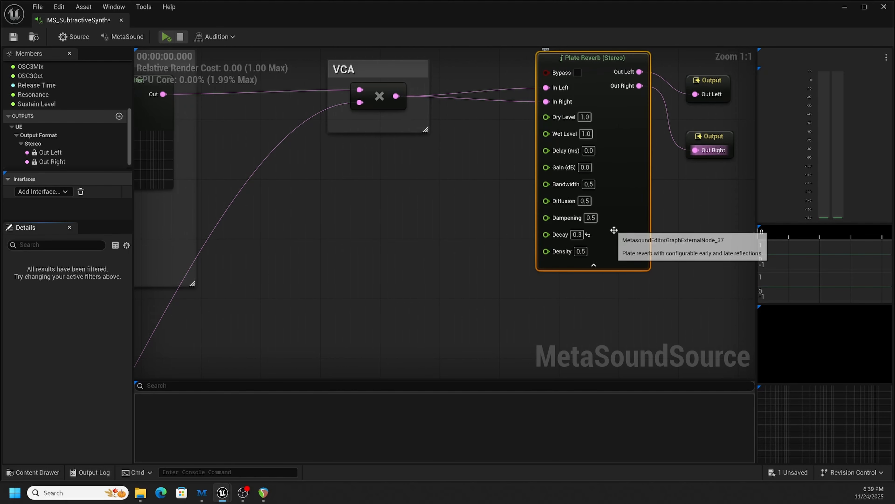
# Step: Set the Plate Reverb's Bandwidth to 0.6
pyautogui.click(589, 184)
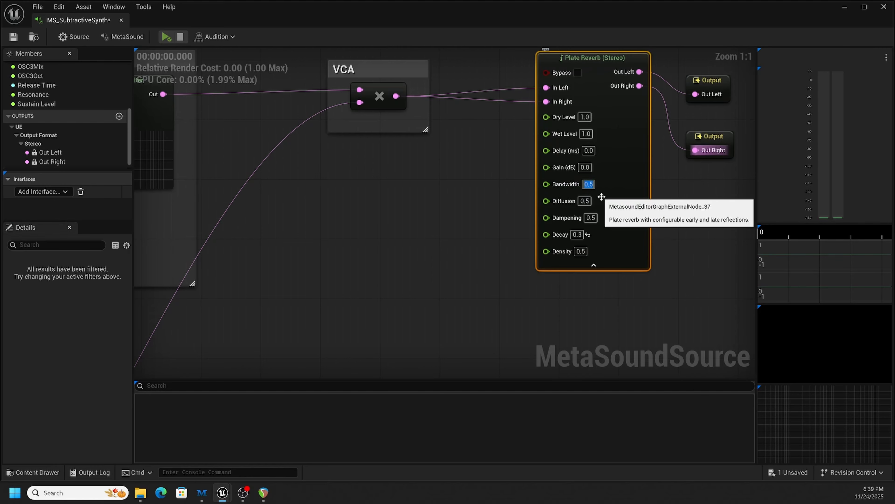
pyautogui.write('6')
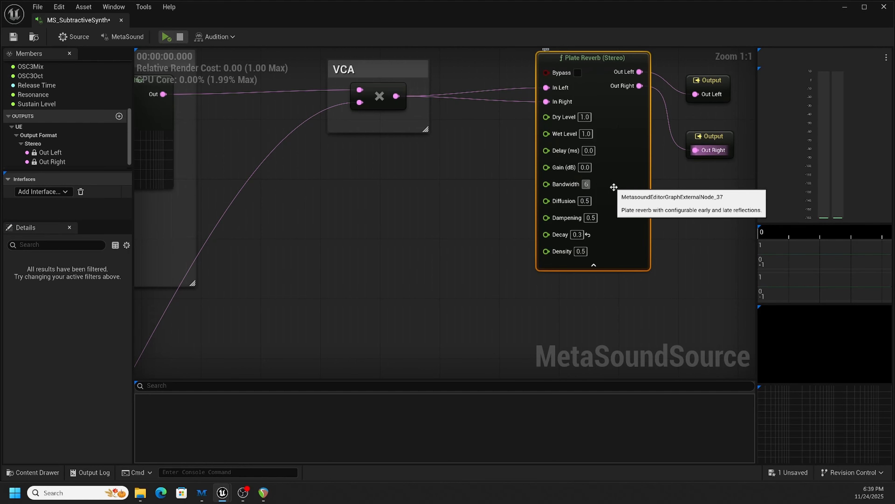
pyautogui.press('Return')
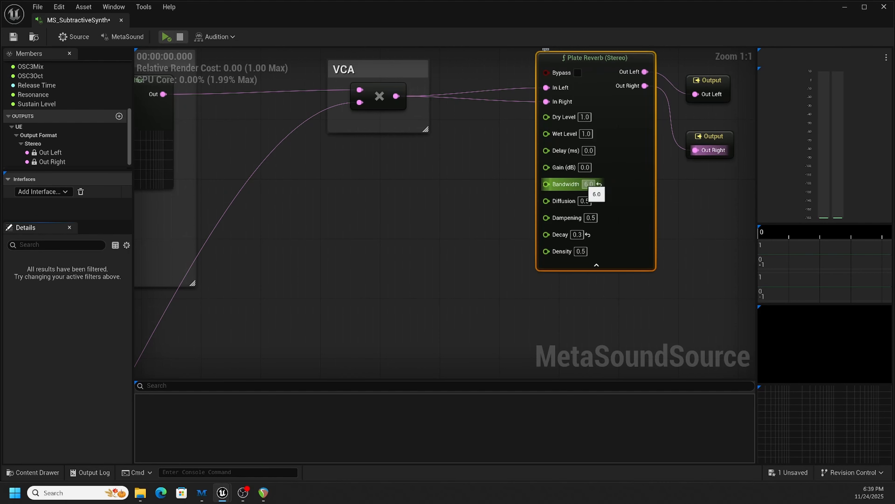
pyautogui.click(588, 184)
pyautogui.write('.6')
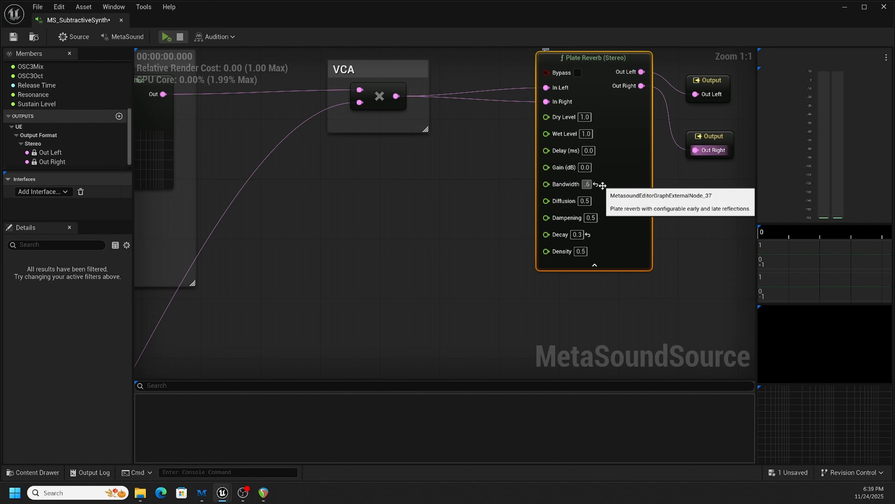
pyautogui.press('Return')
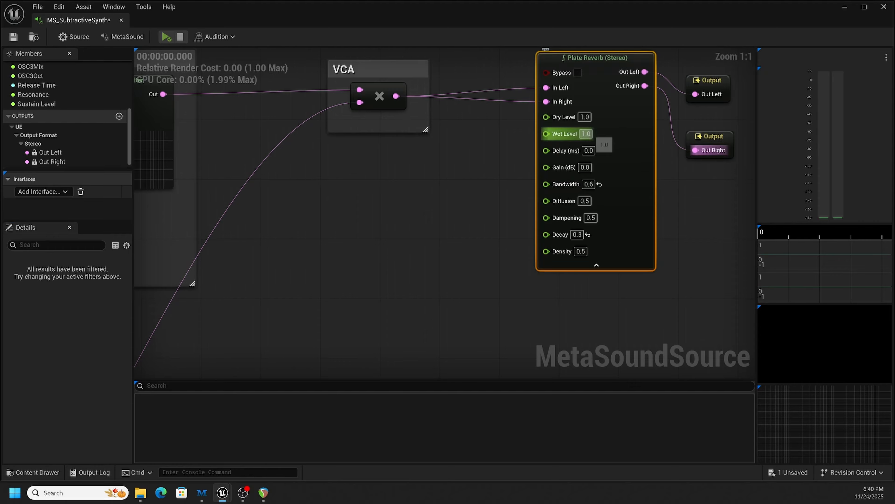
# Step: Set the Plate Reverb's Wet Level to 0.3 and deselect the node
pyautogui.click(592, 134)
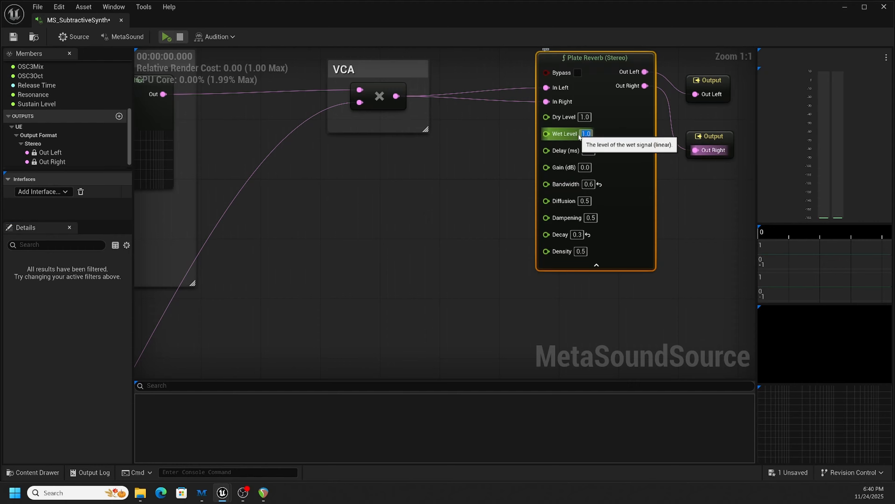
pyautogui.write('0.3')
pyautogui.press('Return')
pyautogui.click(485, 173)
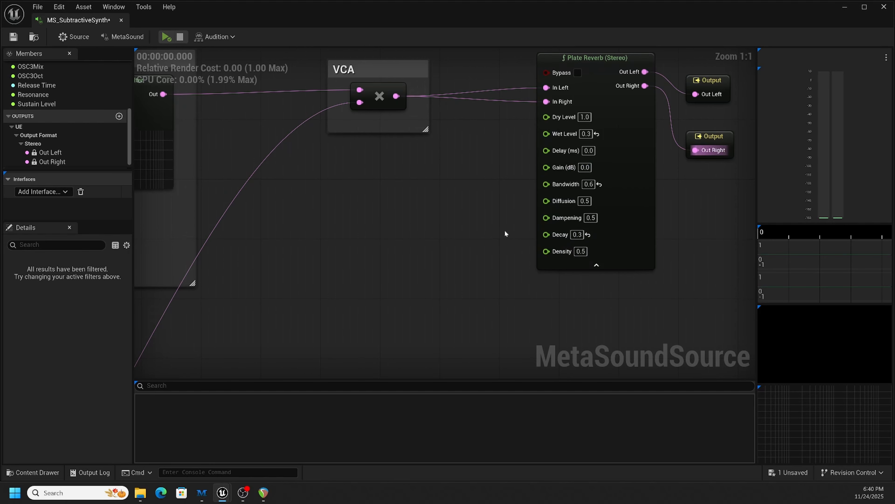
# Step: Play the MetaSound briefly to hear the synth through the reverb, and stop playback
pyautogui.scroll(-3, 505, 230)
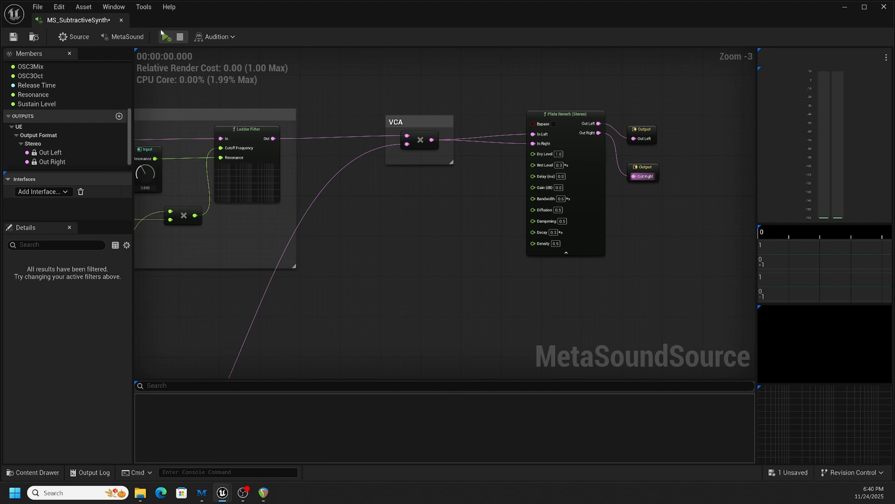
pyautogui.click(166, 36)
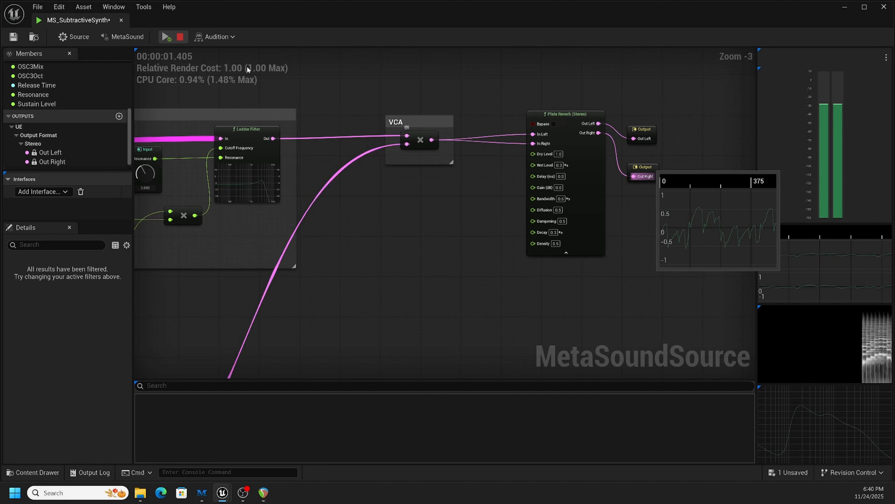
pyautogui.click(181, 37)
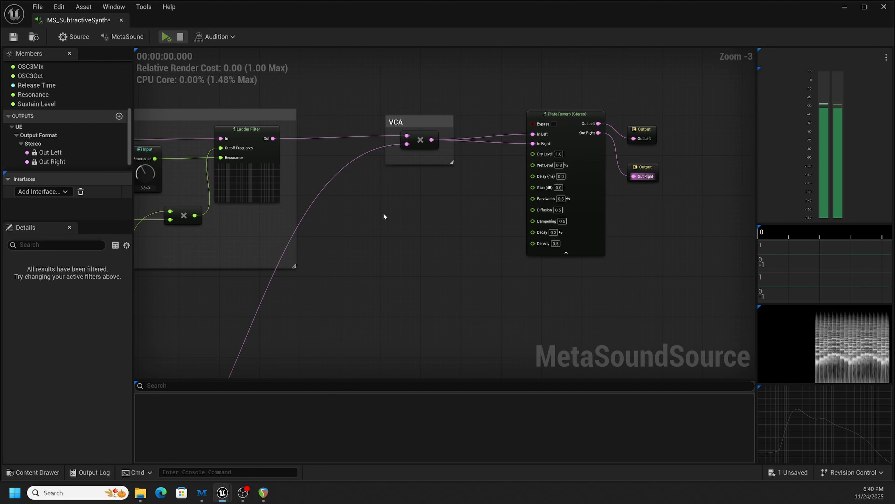
# Step: Move all three oscillator chains, including their octave and detune nodes, slightly upward together as one group
pyautogui.scroll(-1, 592, 226)
pyautogui.scroll(-1, 450, 237)
pyautogui.moveTo(415, 255); pyautogui.dragTo(495, 204, button='right')
pyautogui.moveTo(393, 184); pyautogui.dragTo(538, 121, button='right')
pyautogui.scroll(-1, 439, 178)
pyautogui.scroll(-1, 439, 179)
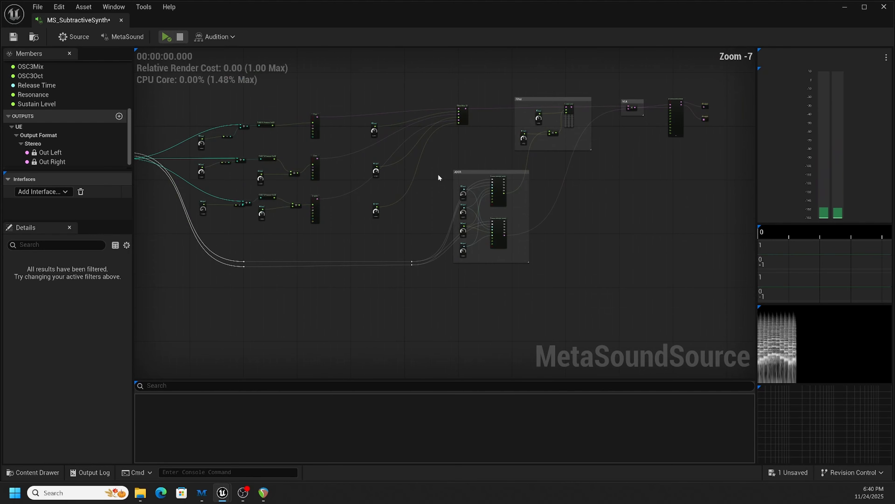
pyautogui.scroll(1, 438, 174)
pyautogui.moveTo(422, 206); pyautogui.dragTo(580, 195, button='right')
pyautogui.scroll(2, 498, 219)
pyautogui.scroll(-1, 526, 225)
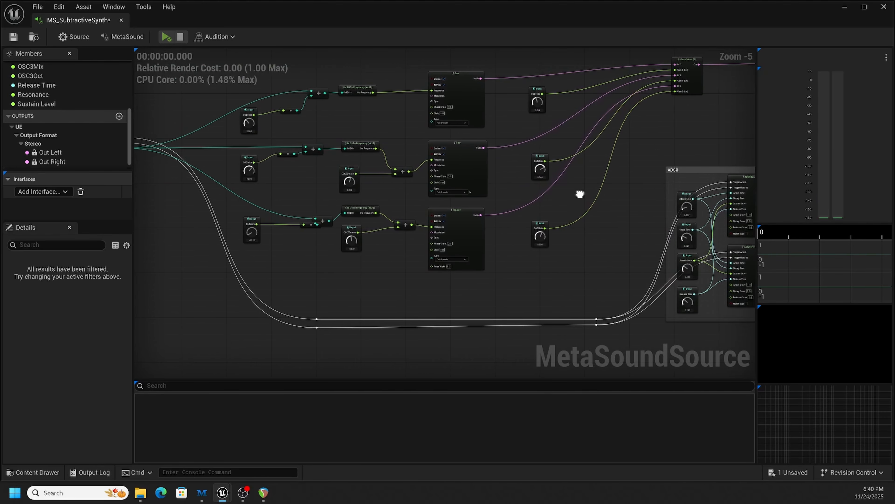
pyautogui.moveTo(316, 67); pyautogui.dragTo(420, 111, button='right')
pyautogui.moveTo(333, 86); pyautogui.dragTo(570, 310)
pyautogui.moveTo(572, 141); pyautogui.dragTo(573, 116)
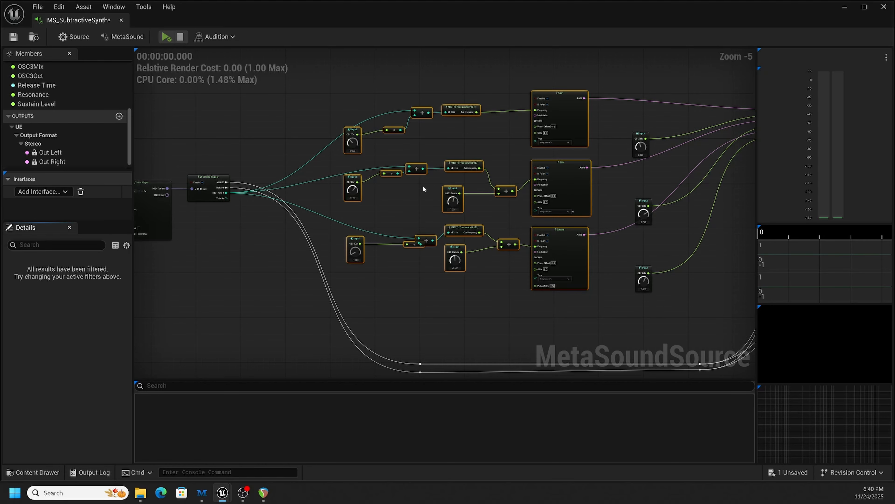
# Step: Enclose the three oscillator chains with their octave and detune nodes in a comment box titled "Oscilators"
pyautogui.click(391, 87)
pyautogui.moveTo(315, 68); pyautogui.dragTo(591, 293)
pyautogui.press('c')
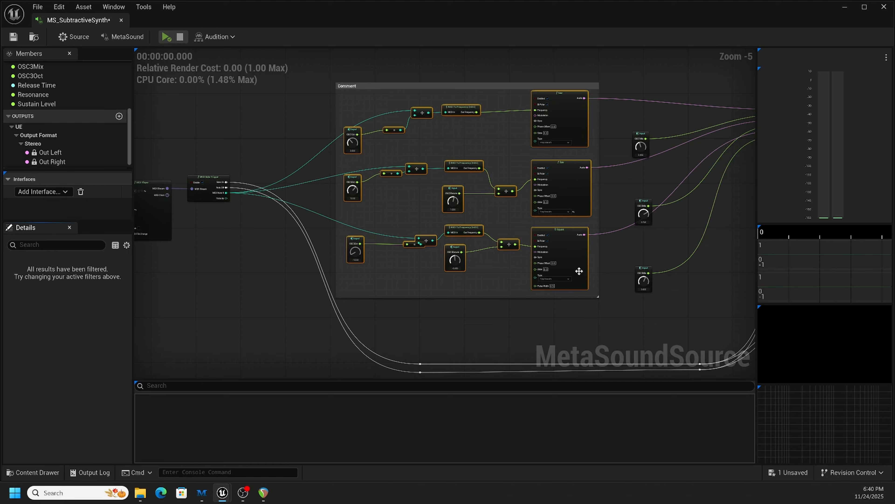
pyautogui.click(354, 87)
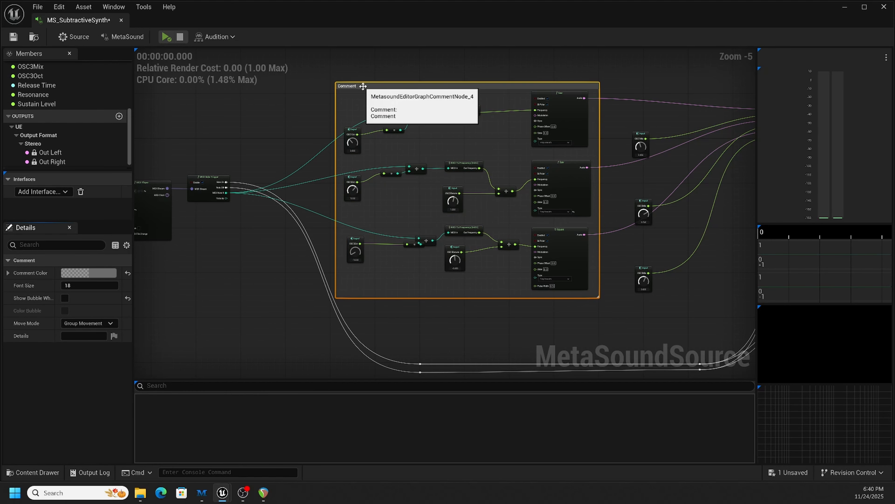
pyautogui.doubleClick(363, 86)
pyautogui.write('Oscila')
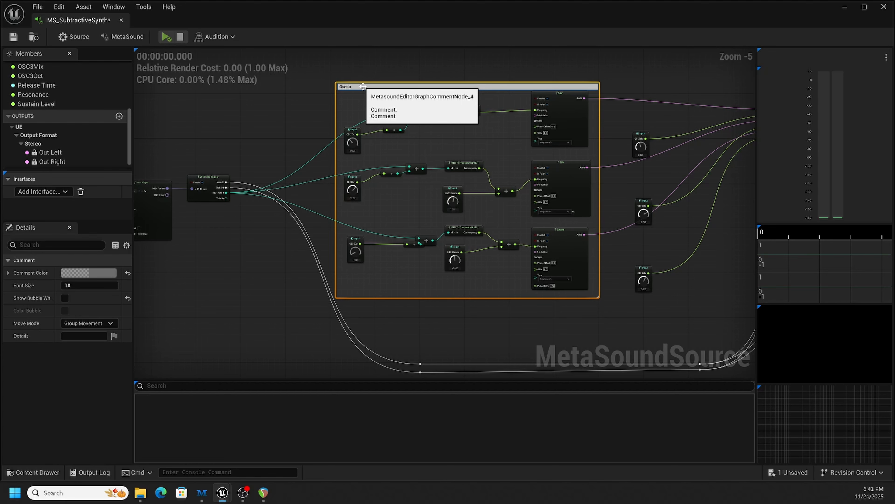
pyautogui.write('tors')
pyautogui.press('Return')
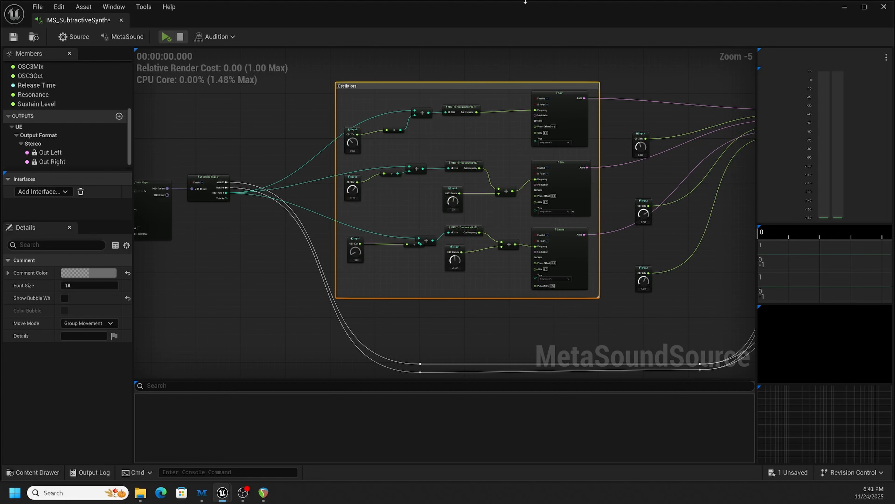
# Step: Enclose the Mono Mixer node in its own comment box
pyautogui.click(504, 67)
pyautogui.scroll(-2, 590, 101)
pyautogui.moveTo(651, 152); pyautogui.dragTo(539, 155, button='right')
pyautogui.scroll(1, 564, 133)
pyautogui.moveTo(495, 74); pyautogui.dragTo(617, 153)
pyautogui.click(546, 189)
pyautogui.moveTo(571, 78); pyautogui.dragTo(619, 154)
pyautogui.press('c')
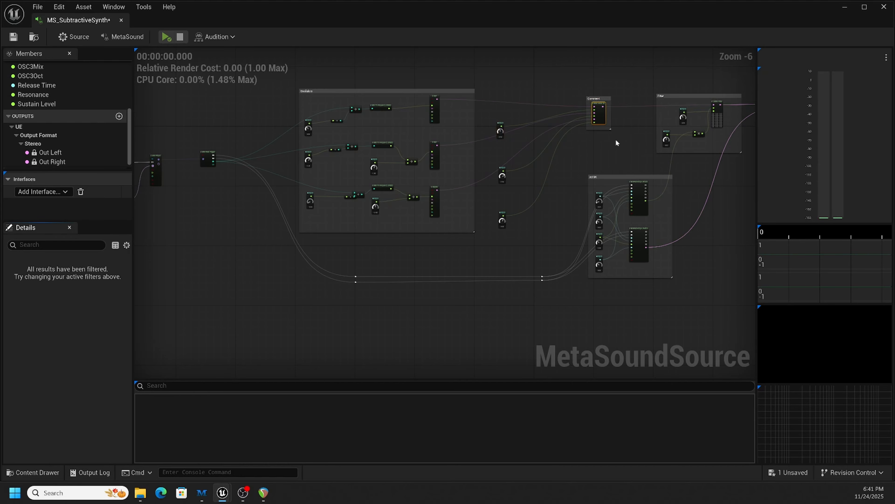
# Step: Title the comment box around the Mono Mixer "Mixer"
pyautogui.scroll(3, 617, 111)
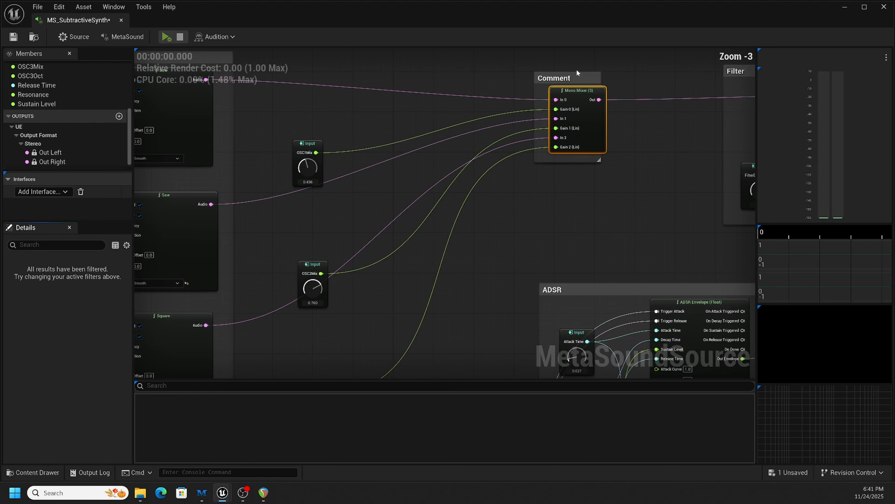
pyautogui.click(575, 78)
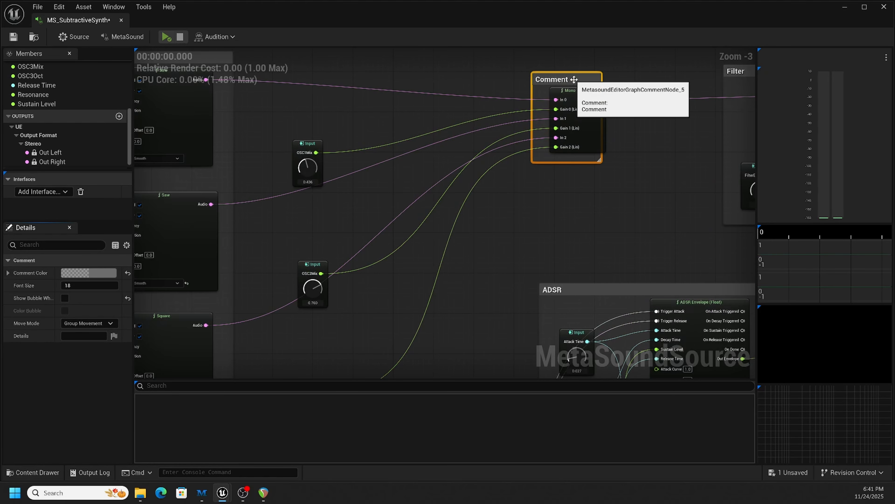
pyautogui.click(575, 79)
pyautogui.press('BackSpace')
pyautogui.write('Mixer')
pyautogui.press('Return')
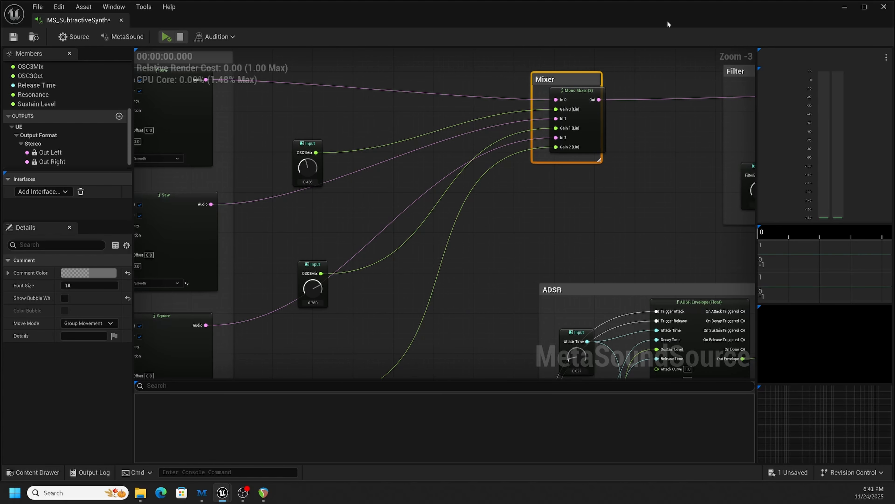
pyautogui.scroll(-3, 491, 105)
pyautogui.moveTo(464, 111); pyautogui.dragTo(540, 69, button='right')
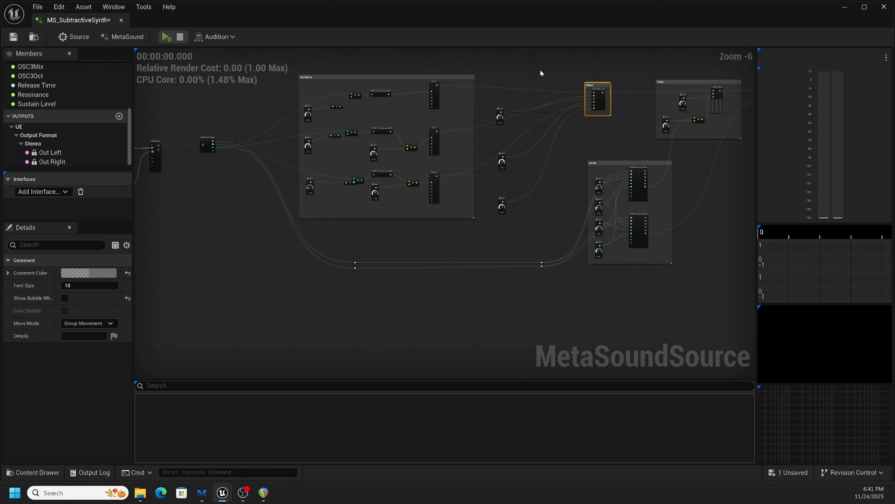